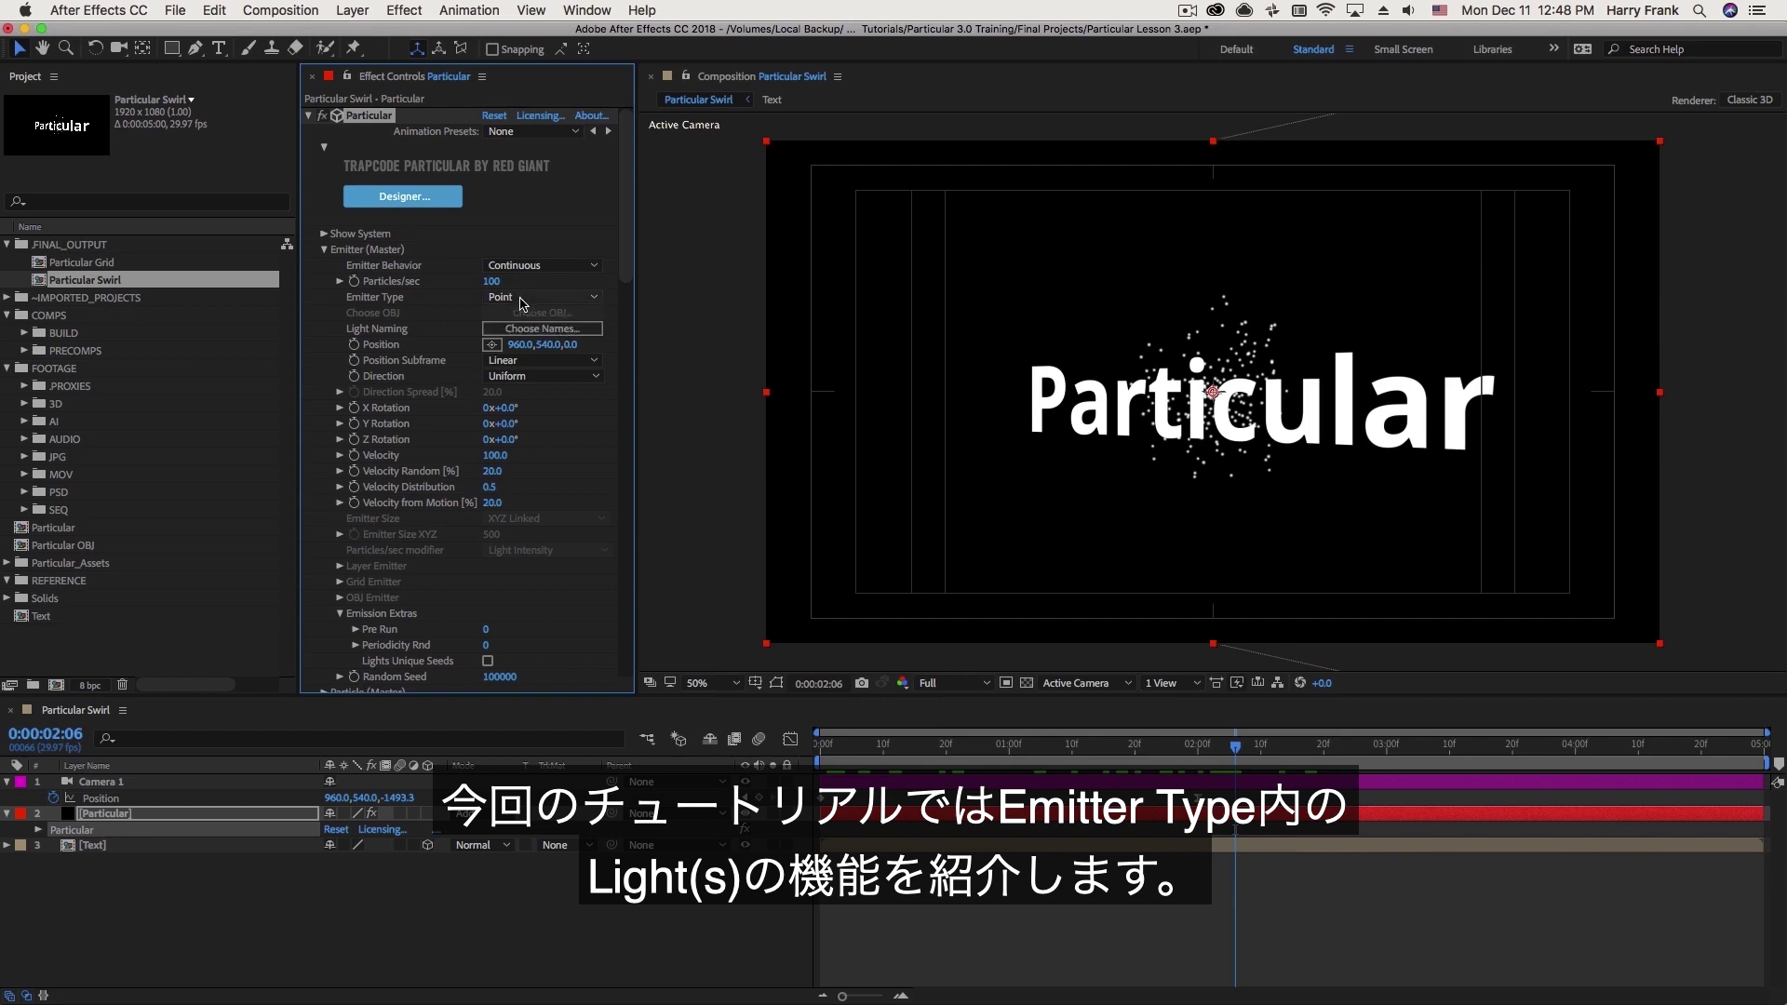
left_click(521, 298)
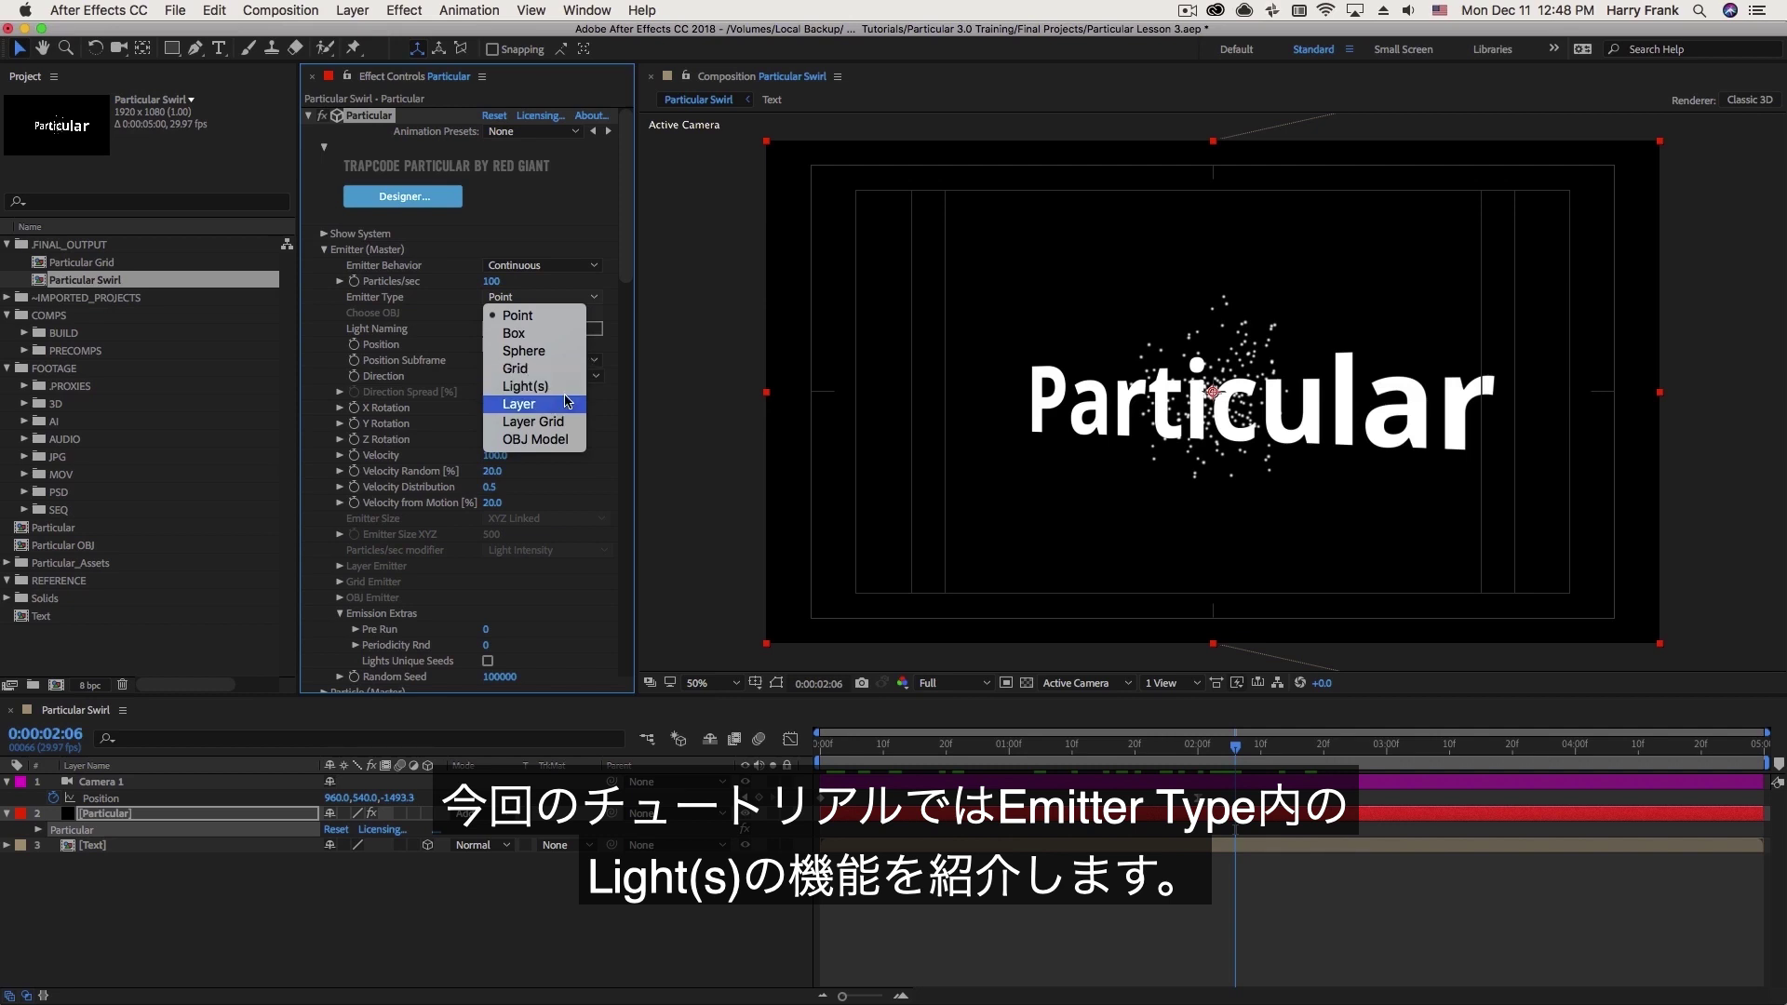
left_click(819, 467)
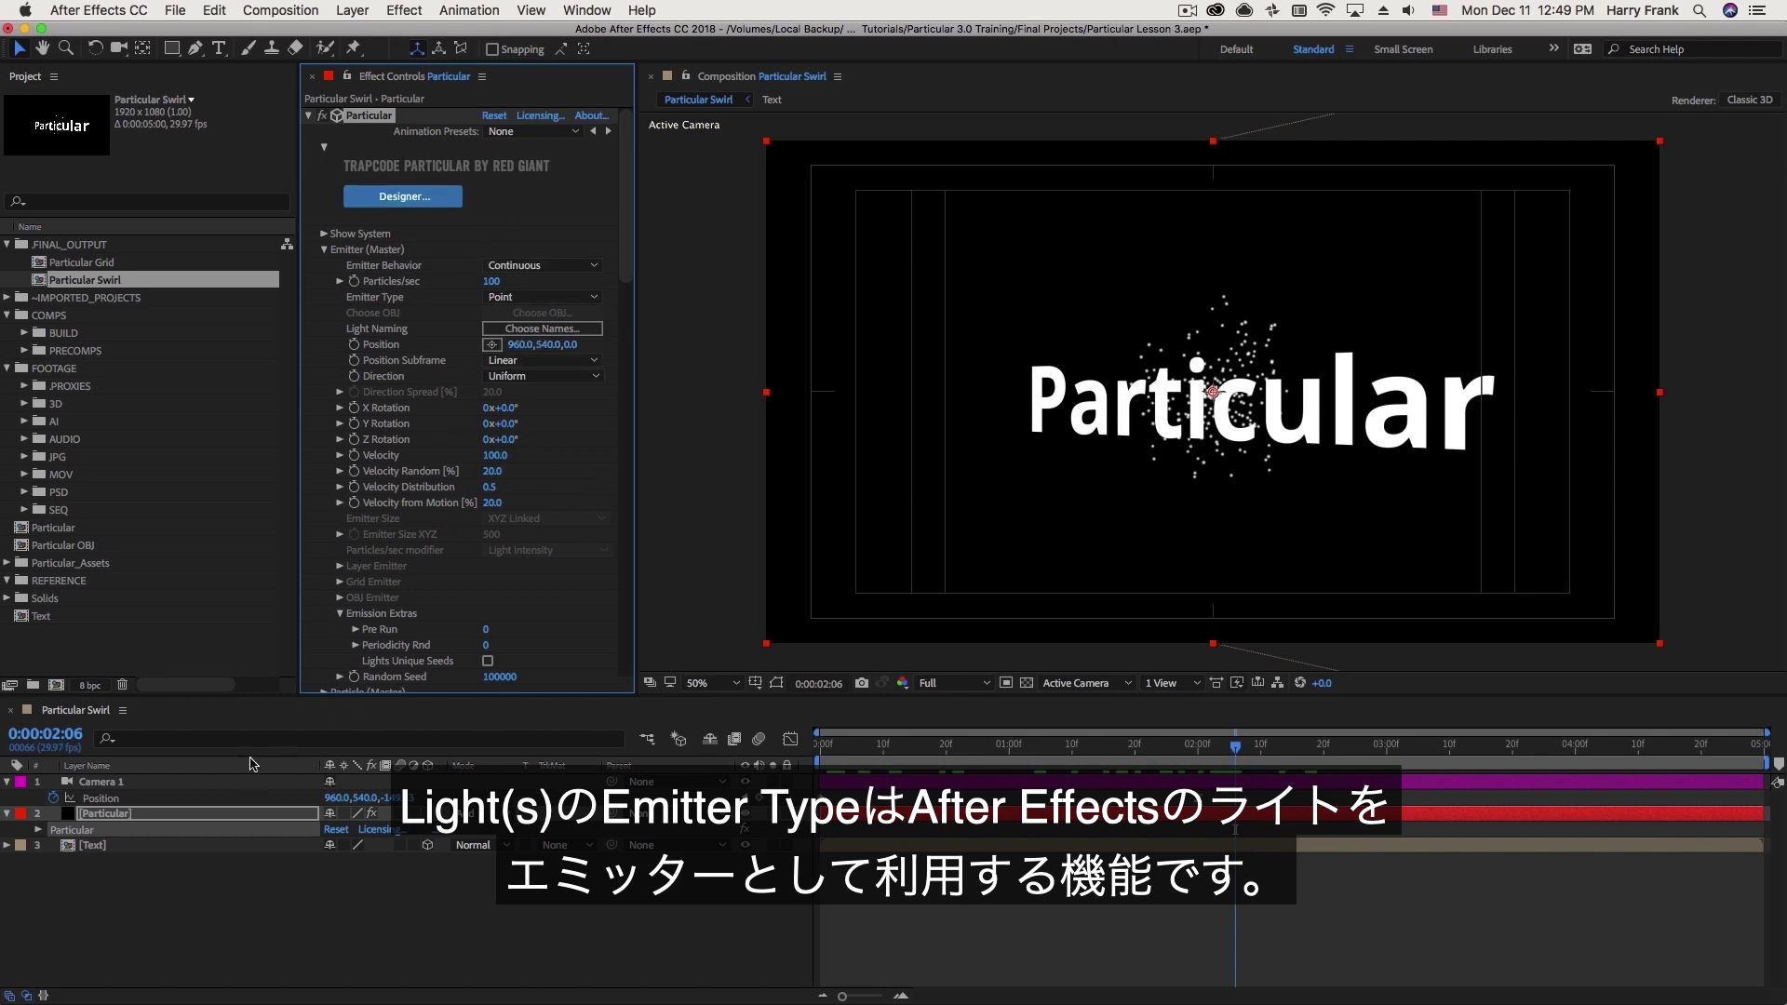
left_click(343, 7)
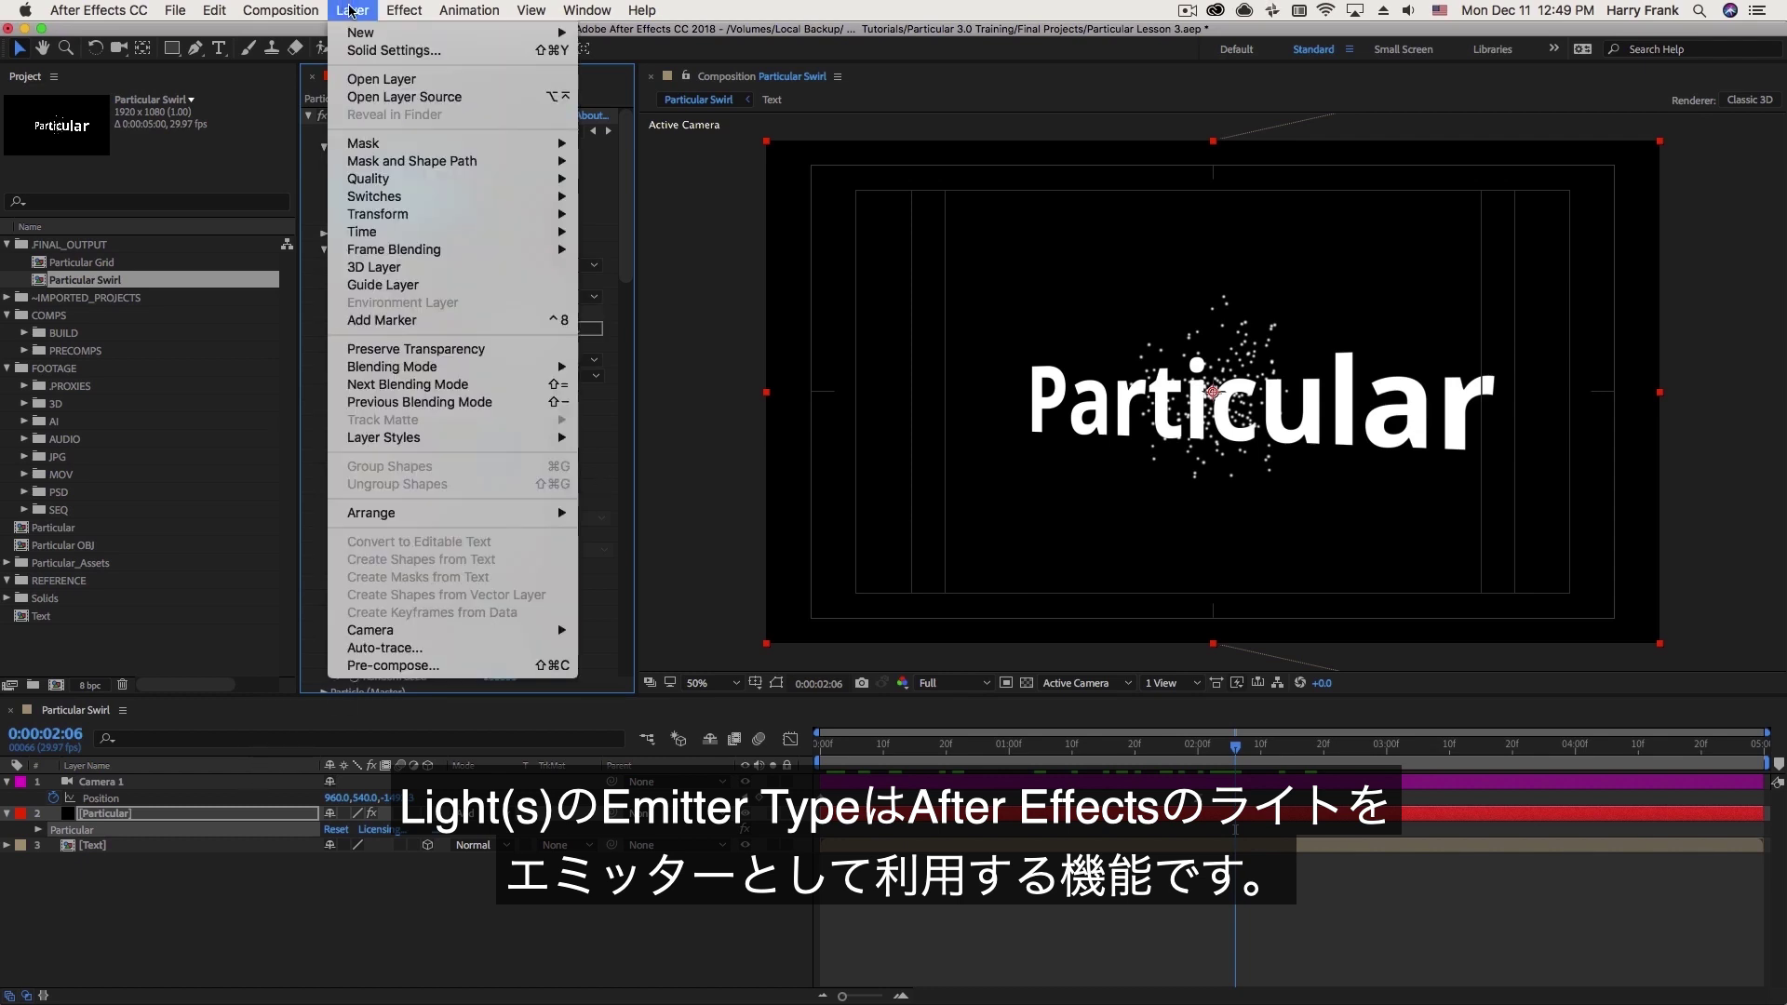
mouse_move(363, 33)
left_click(641, 74)
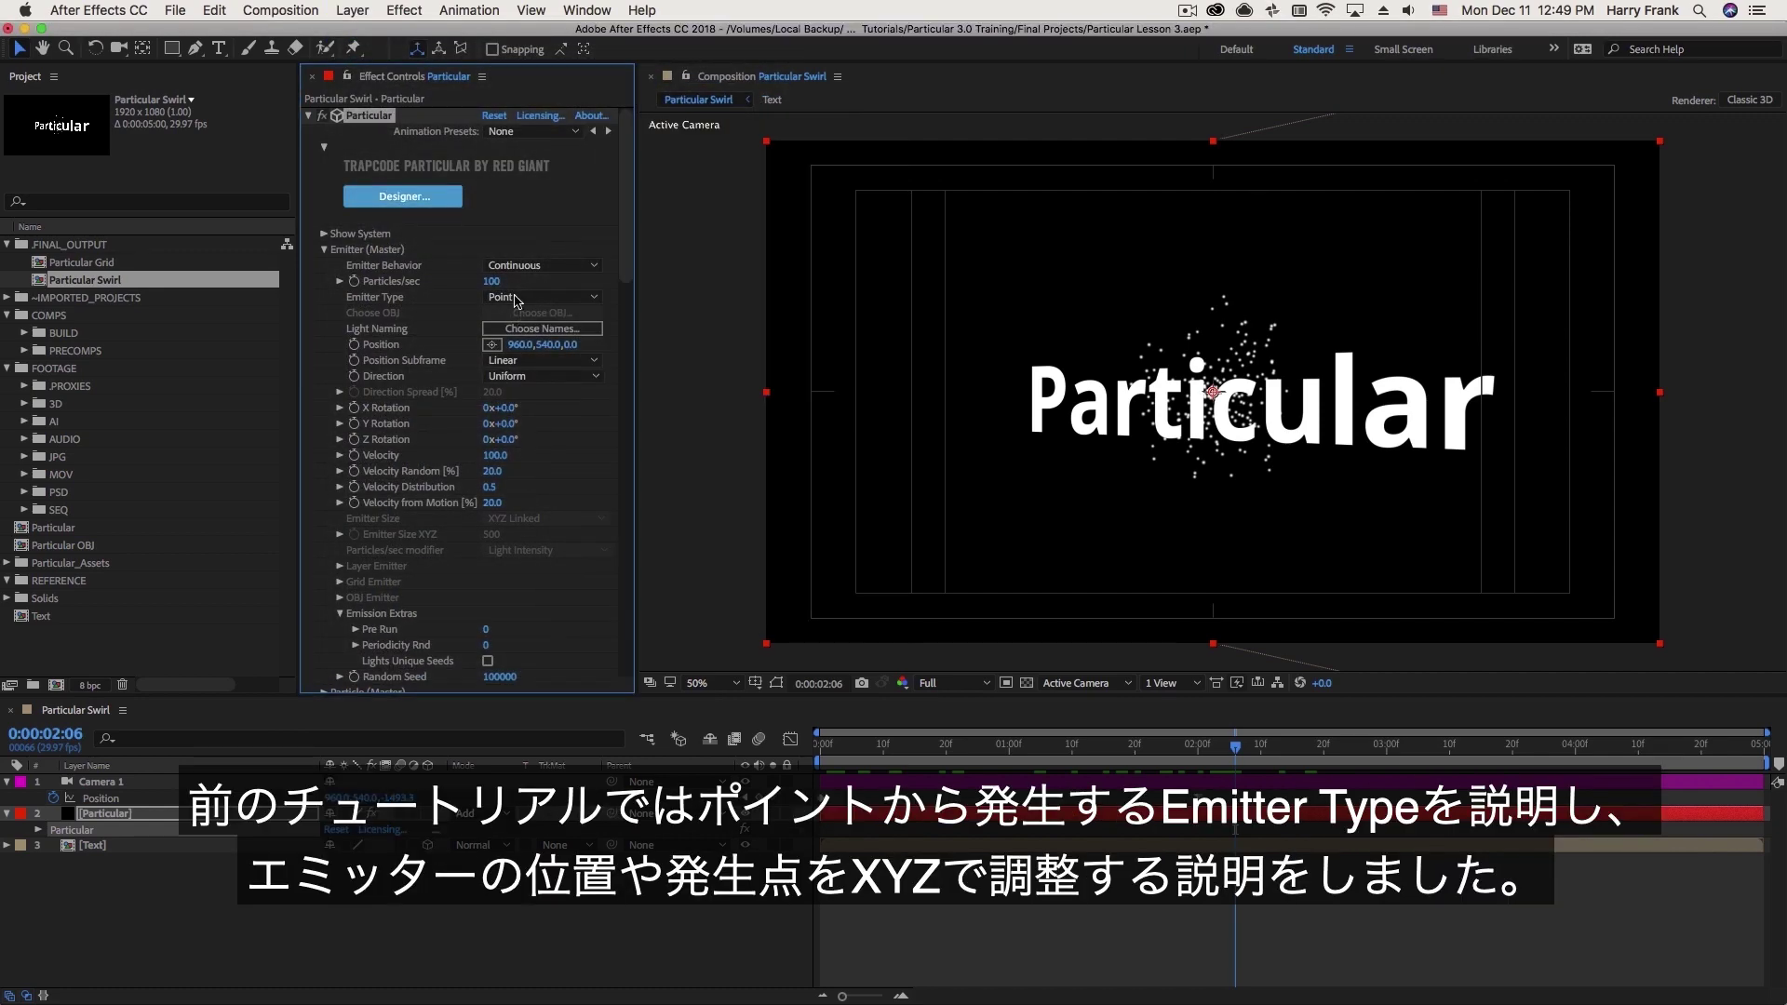
Try shifting the master emitter's X position slightly, and undo the change.
left_click(540, 297)
left_click(532, 282)
left_click_drag(514, 343, 509, 343)
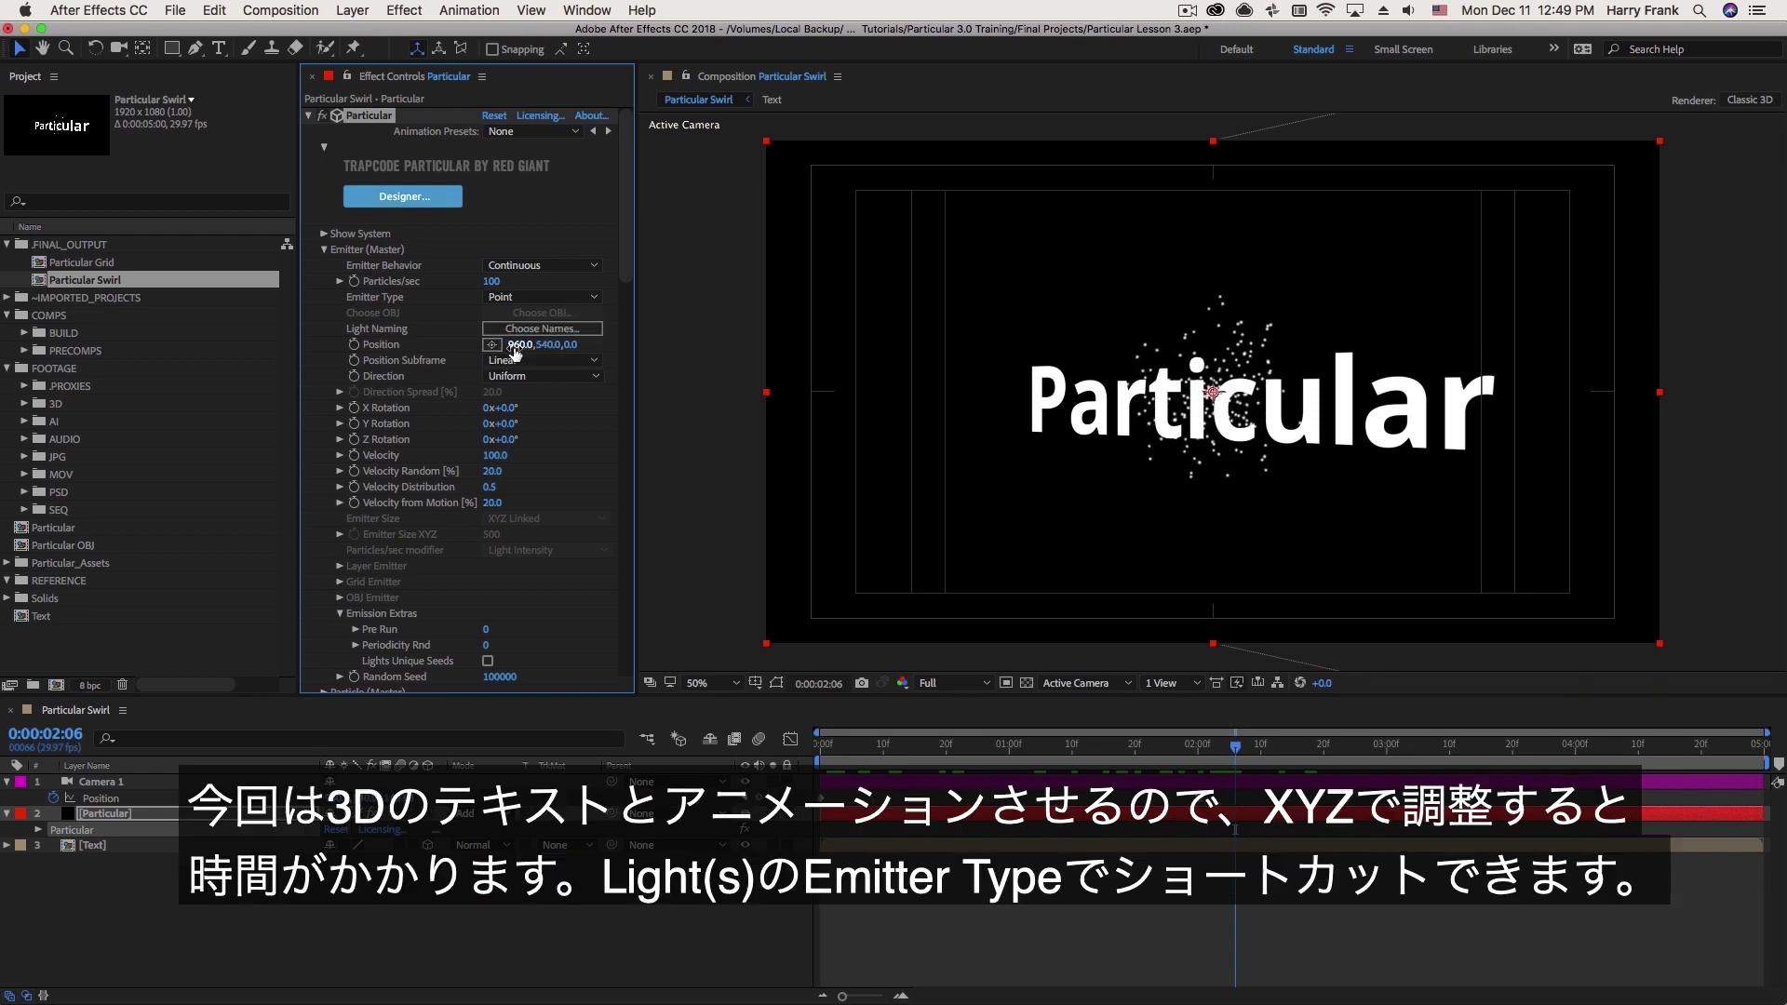
key("super+z")
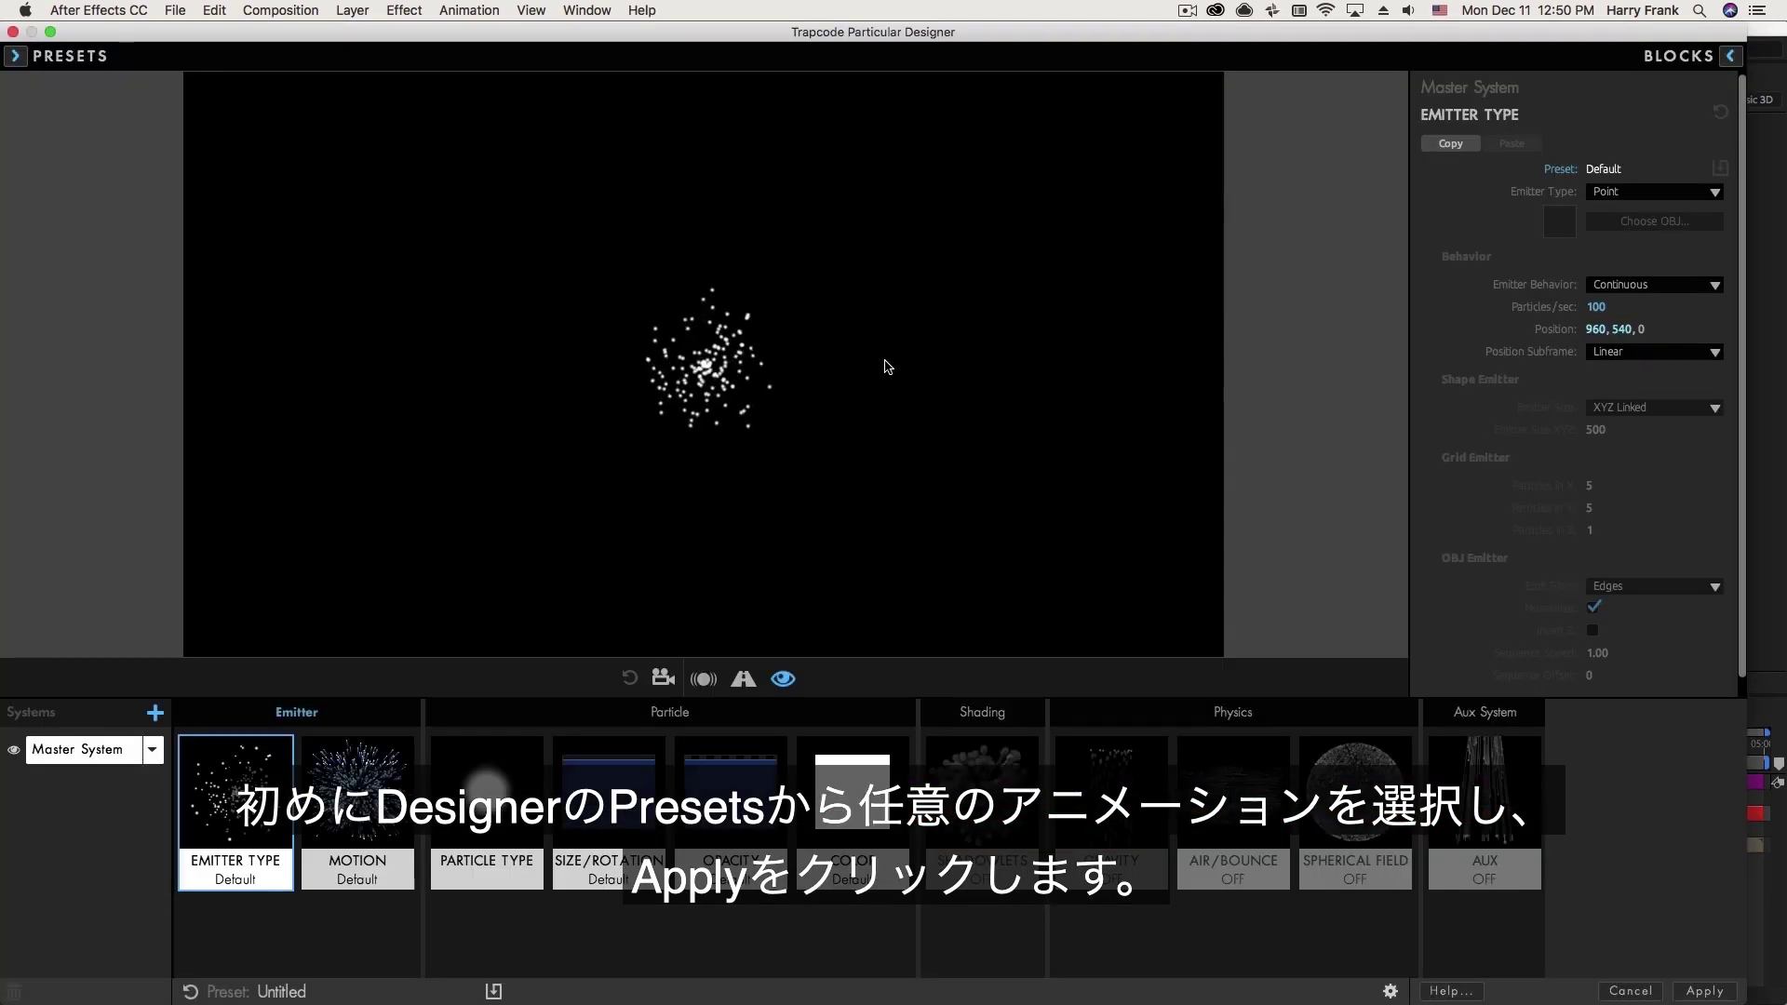
Apply the Liquid Gold preset from the Motion Graphics multiple system presets in the Particular Designer.
left_click(70, 56)
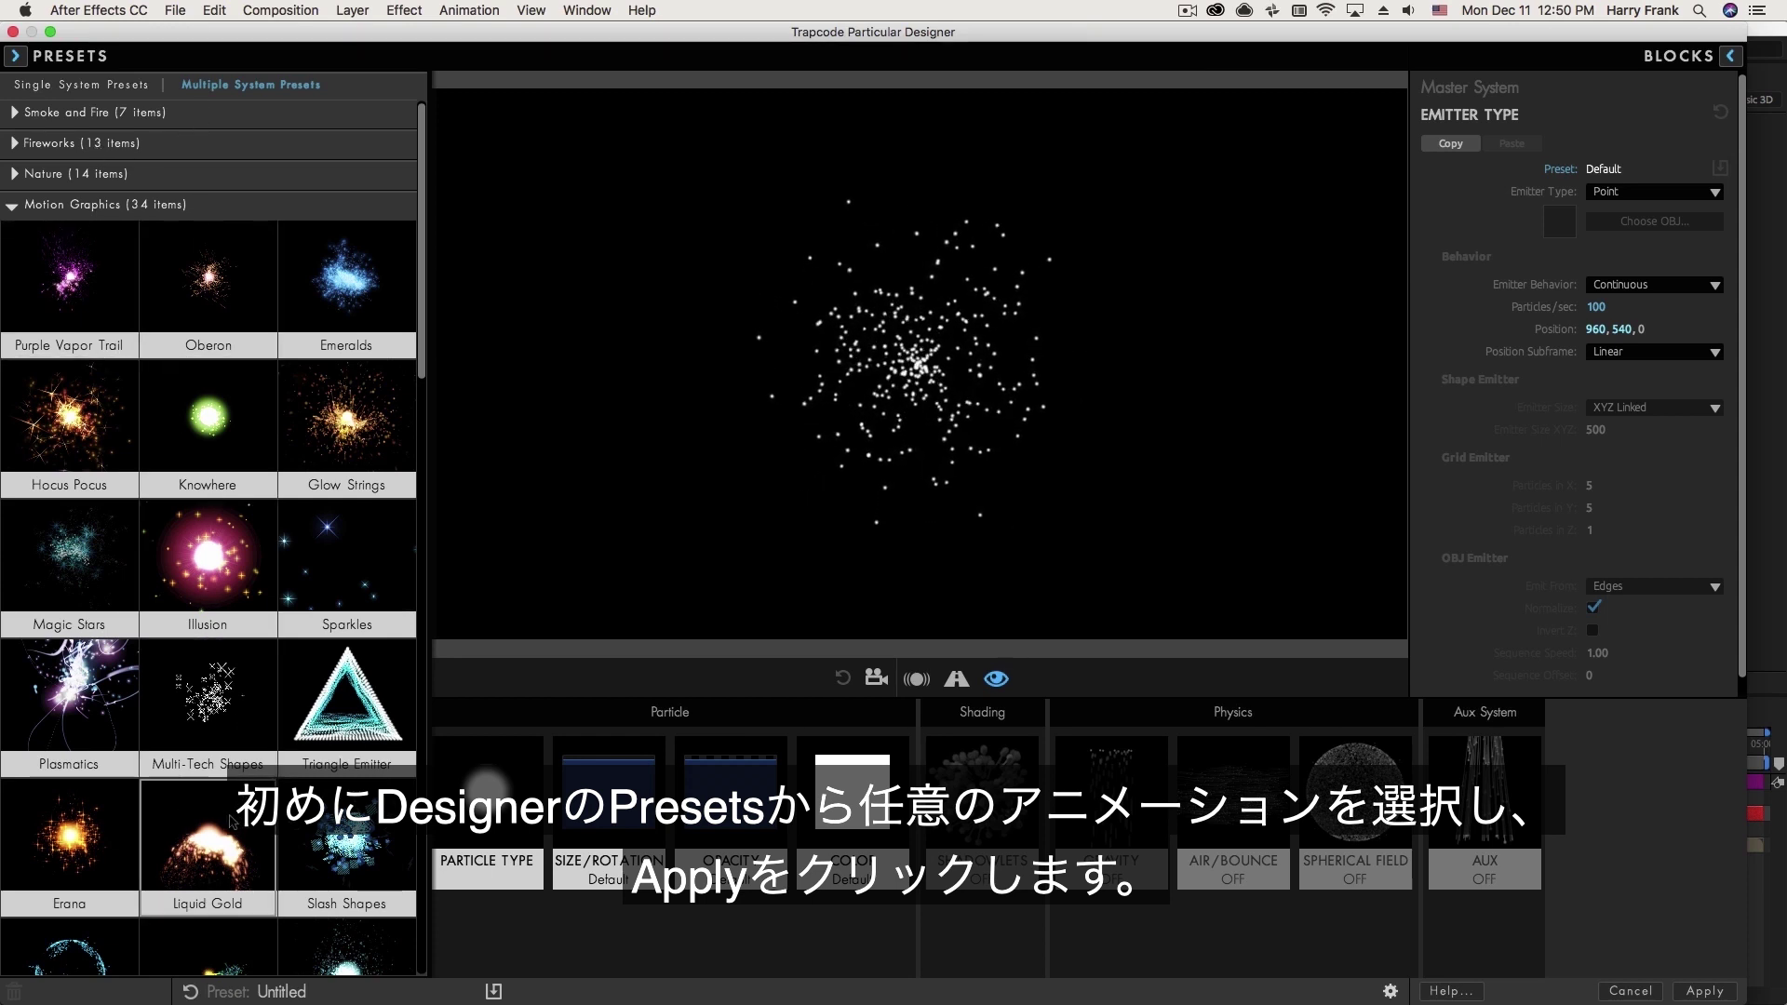
left_click(208, 847)
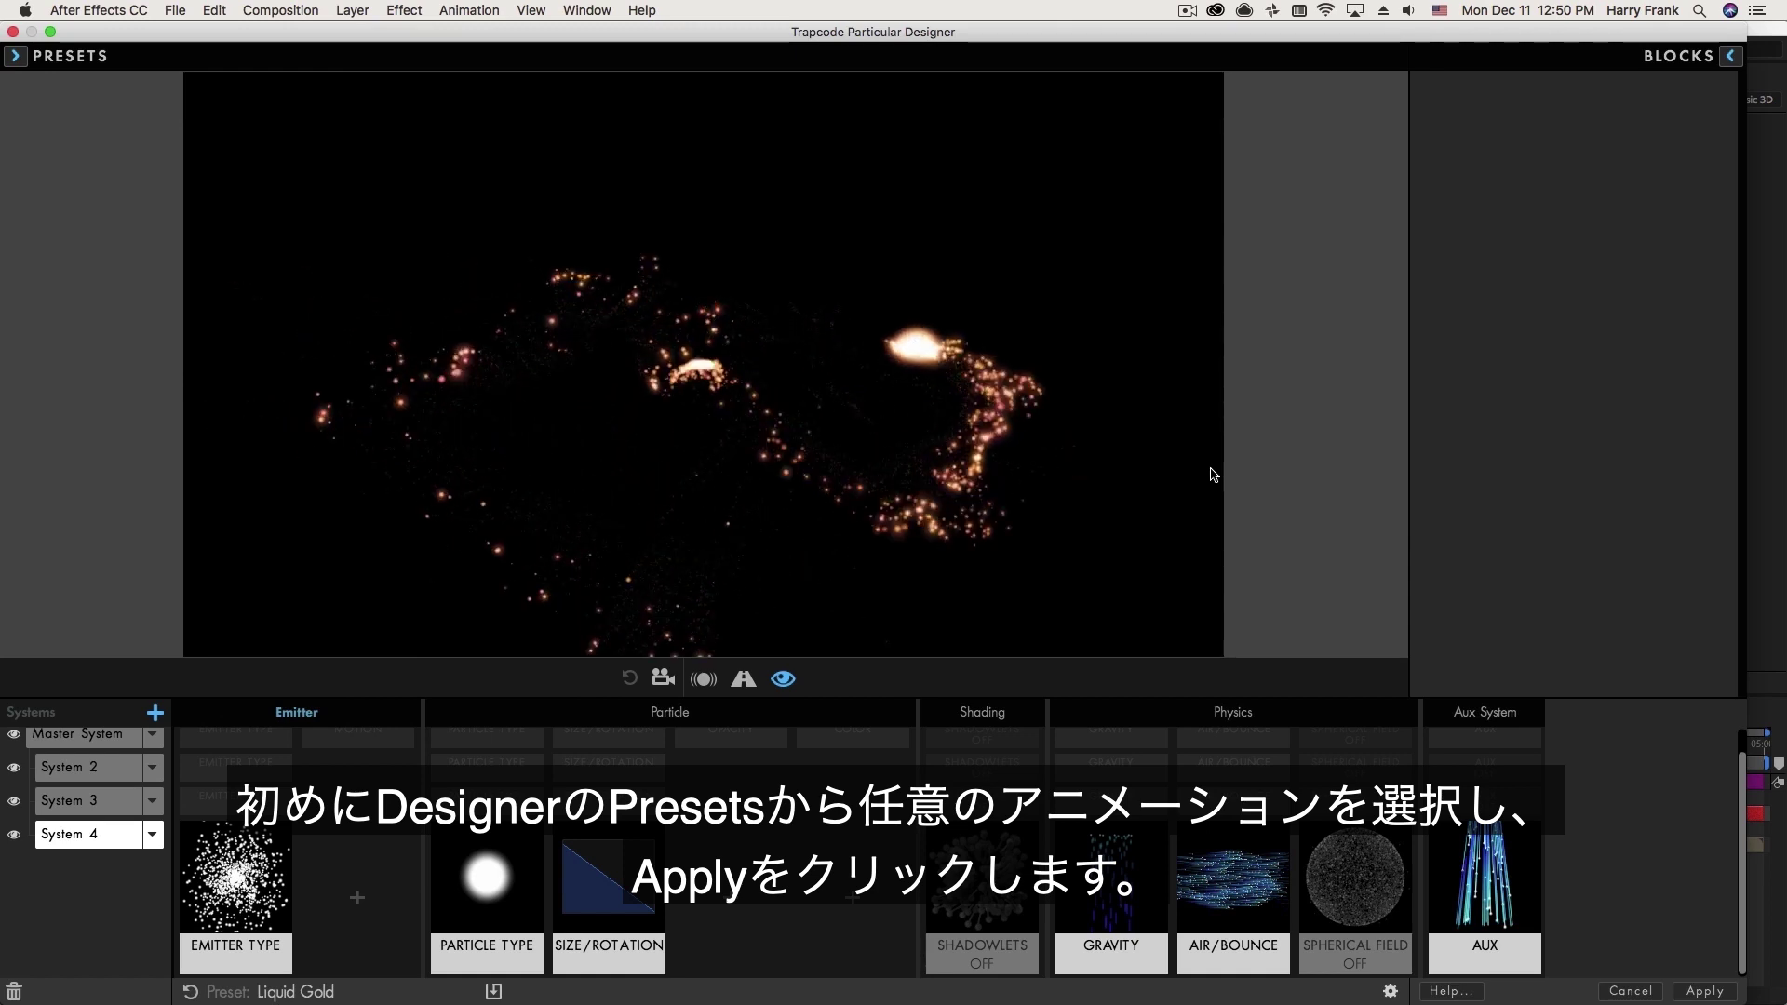
left_click(1707, 992)
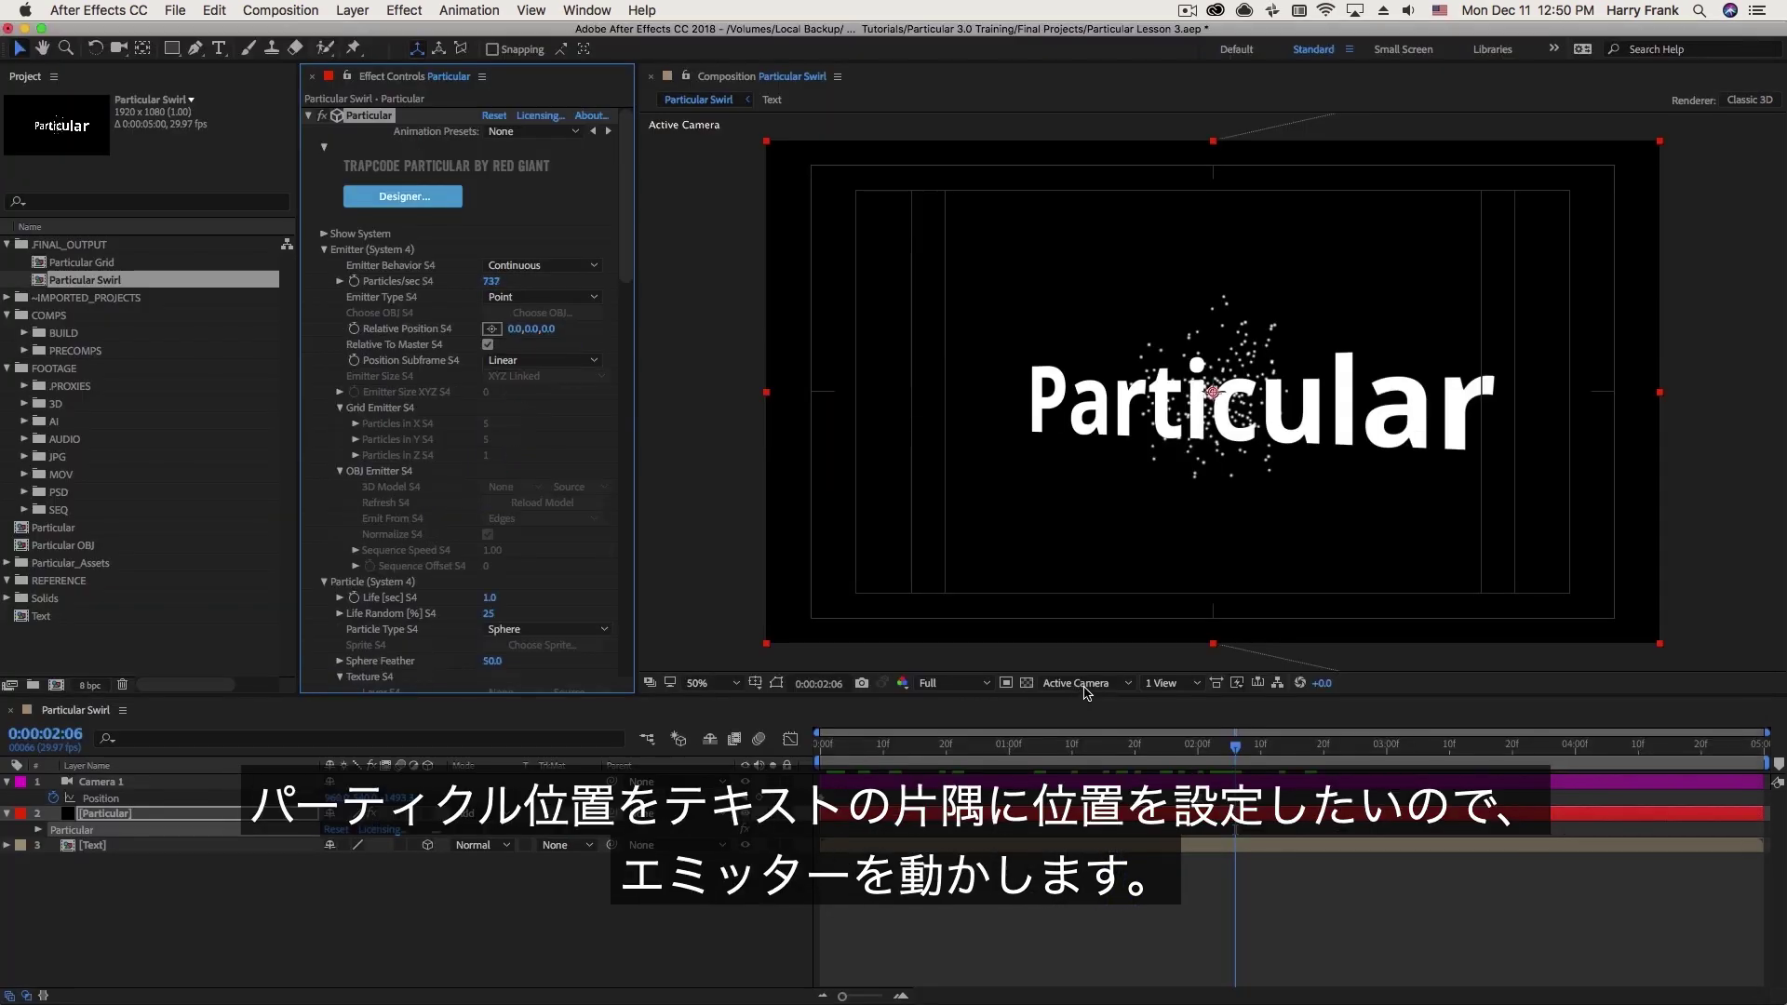
Scrub the early frames, reveal the Text layer's rotation properties and review its Y Rotation animation up to 0:00:02:00.
left_click_drag(906, 745, 977, 746)
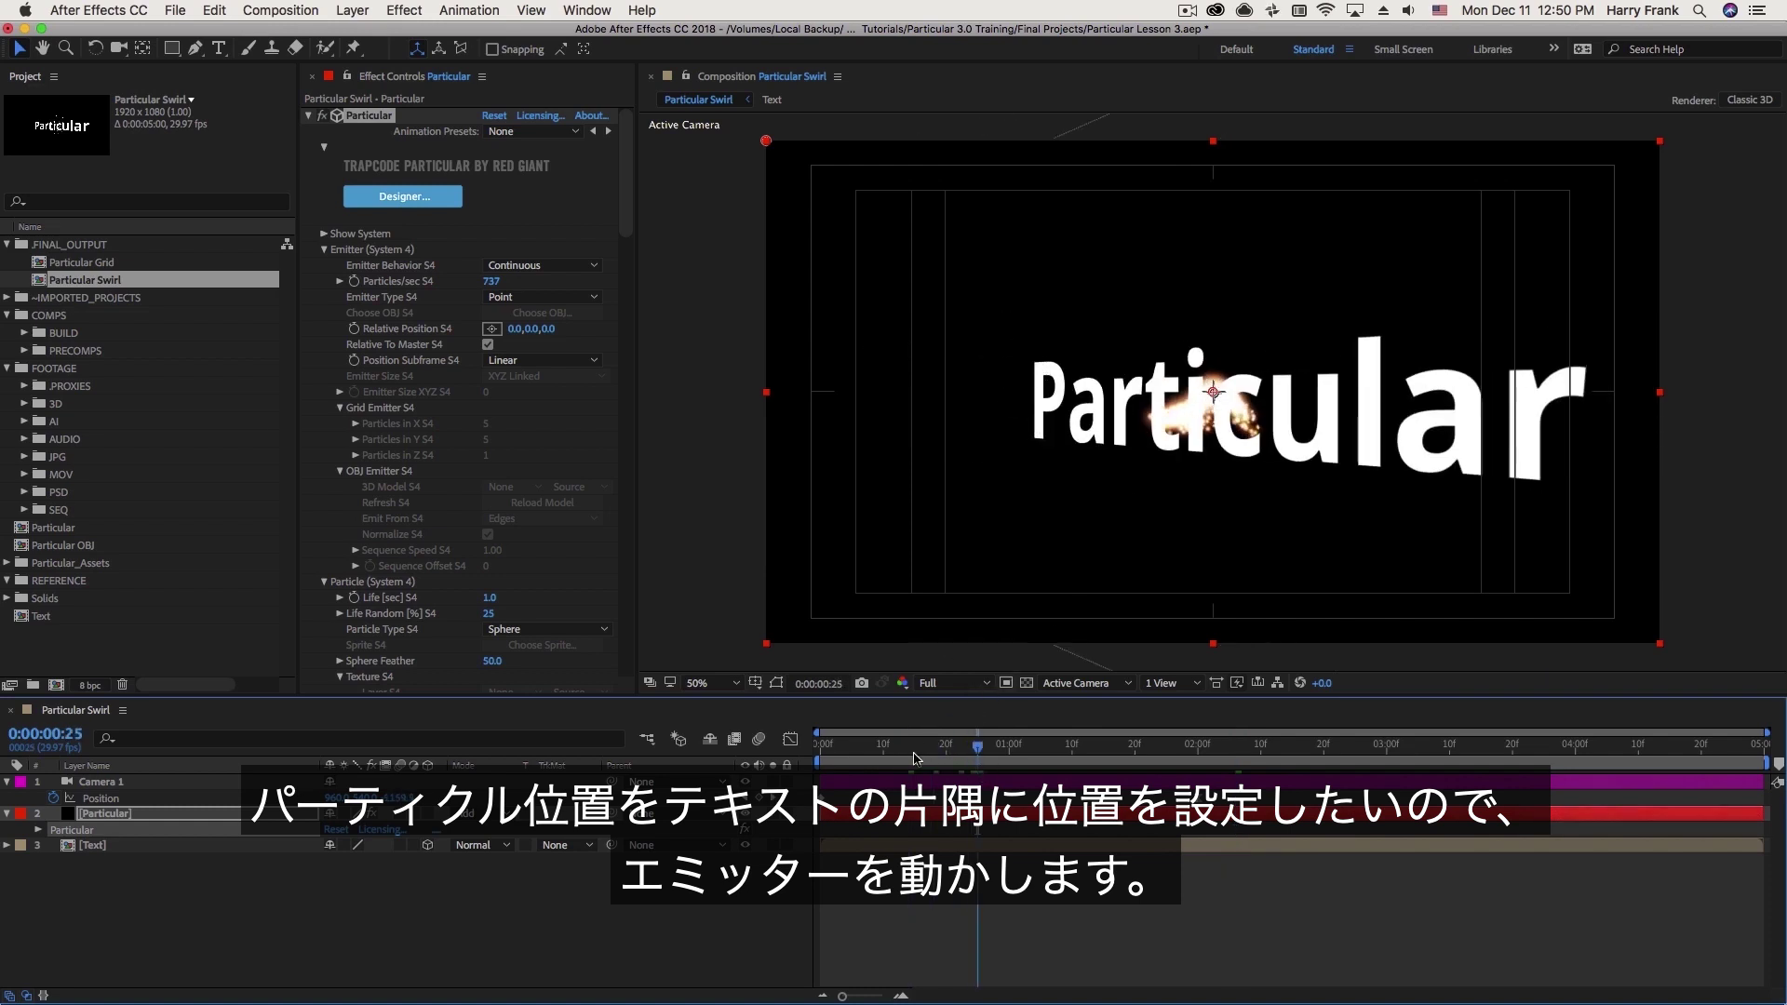
left_click(863, 751)
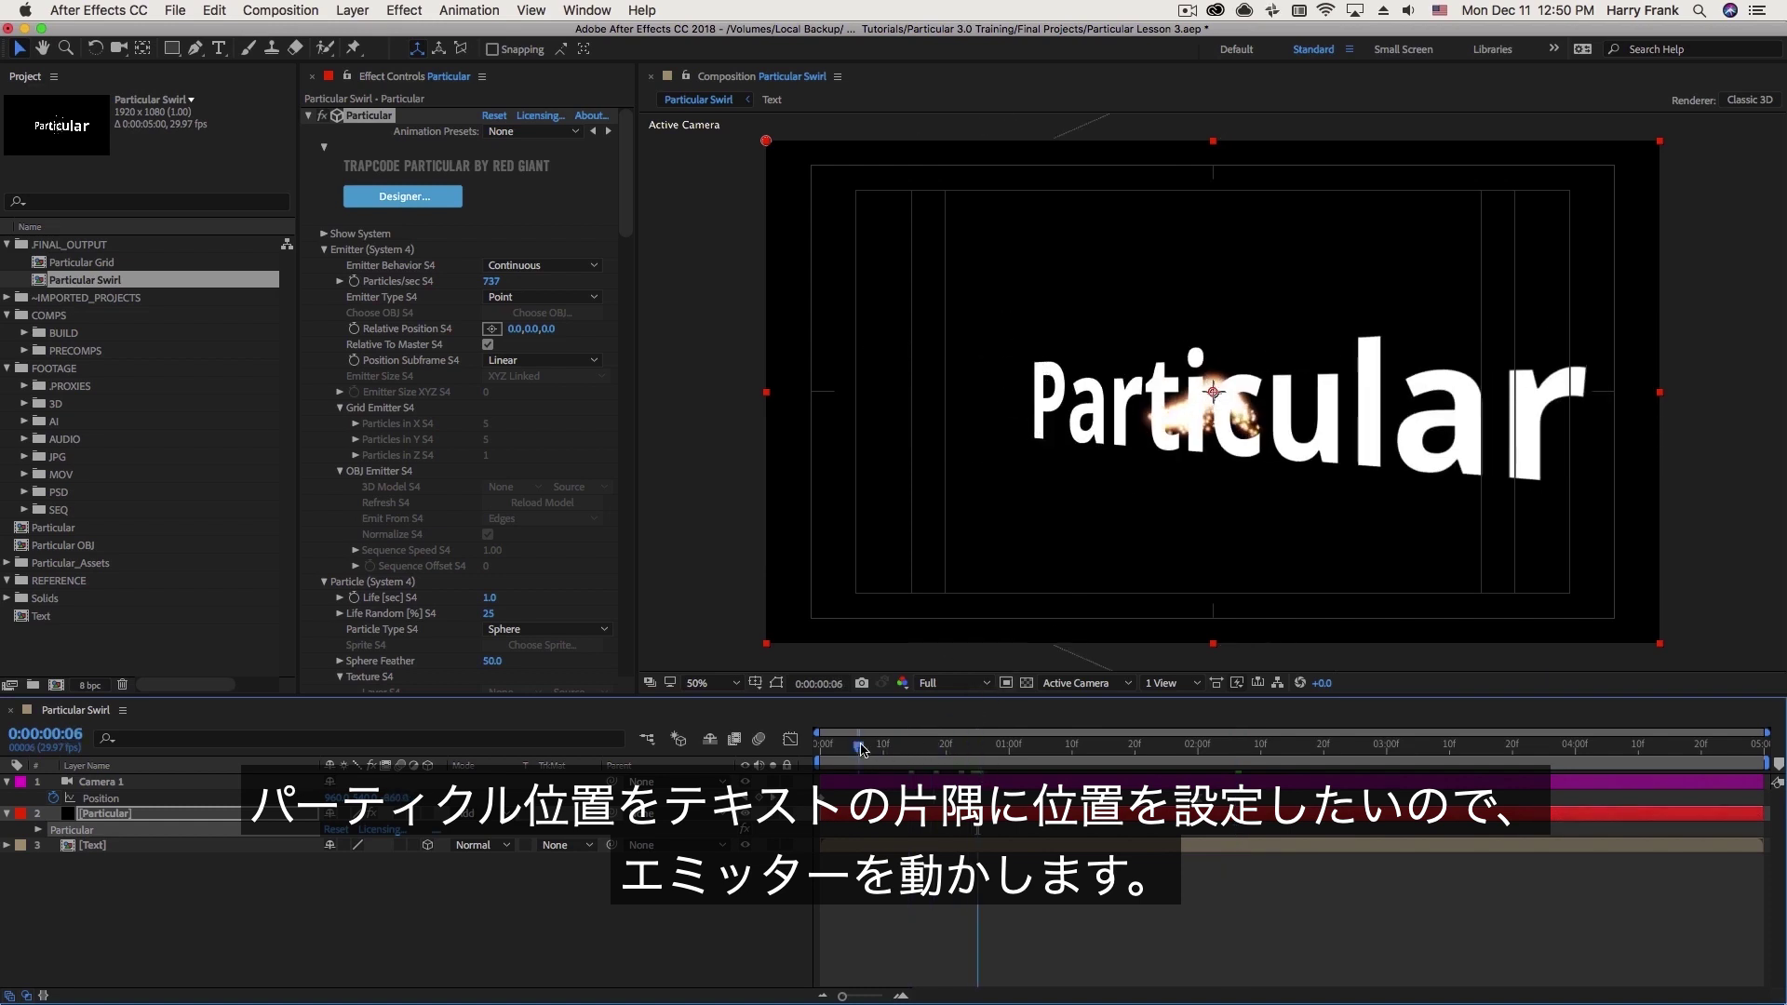
left_click(747, 813)
left_click(277, 847)
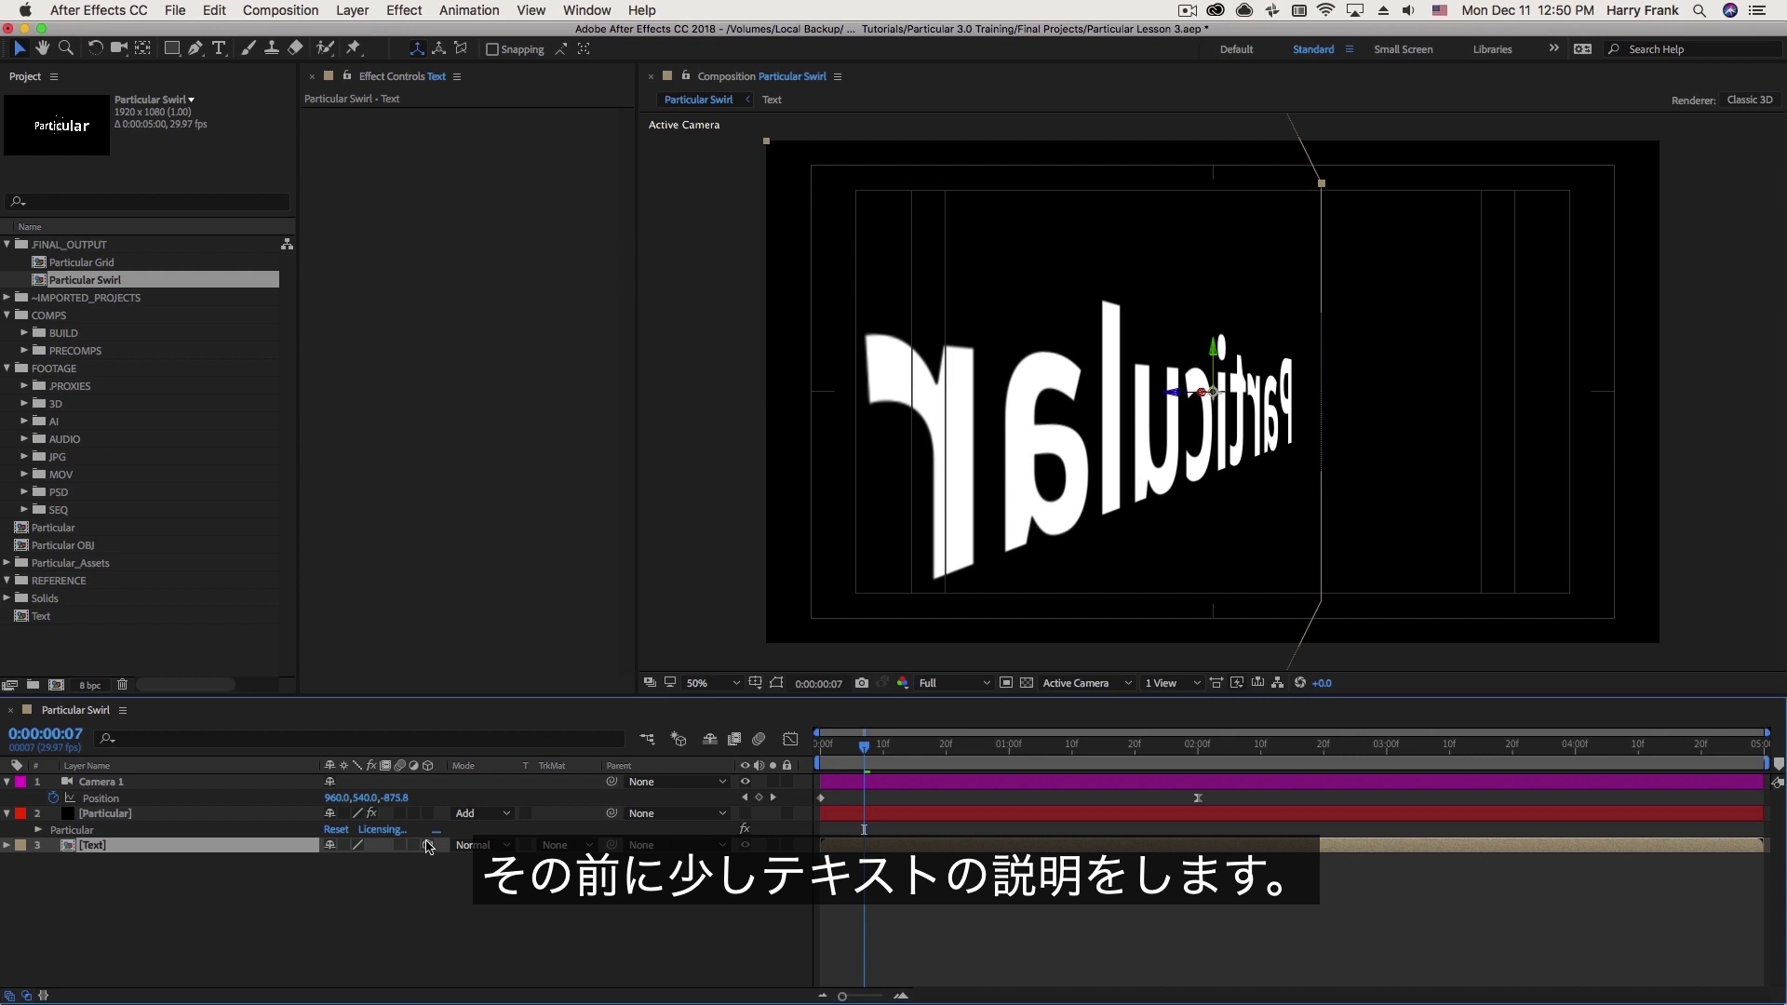
key("r")
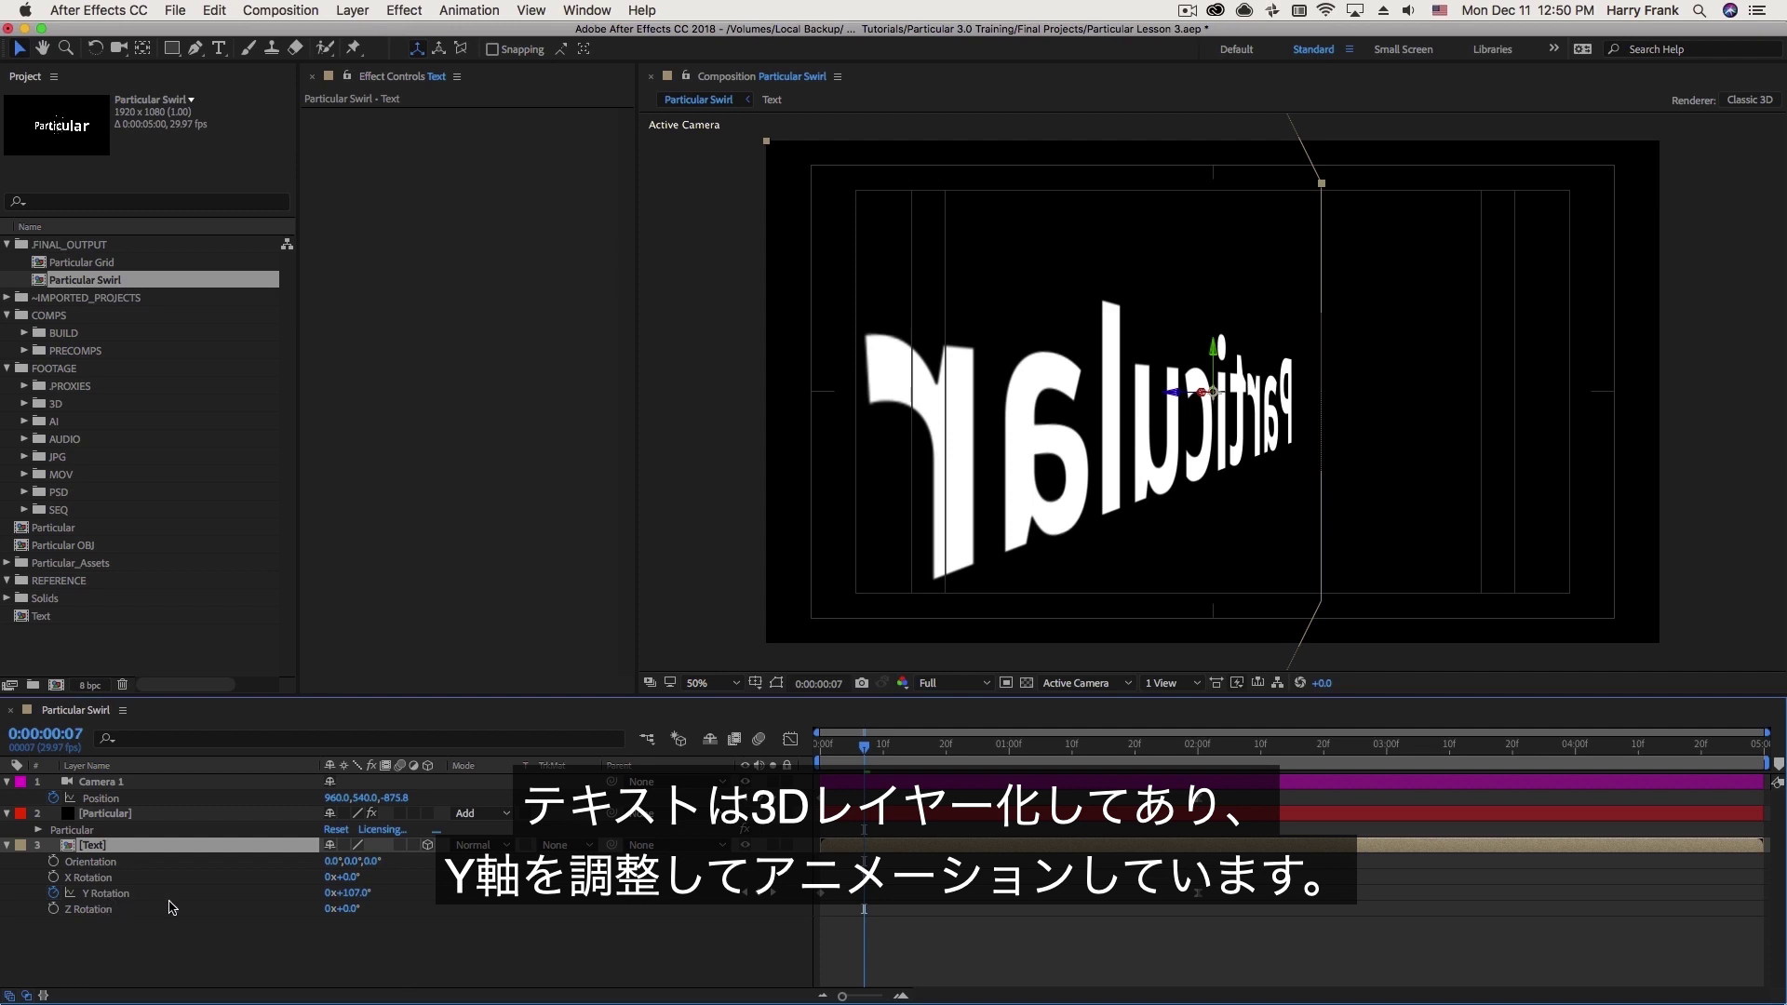
left_click_drag(864, 738, 1200, 914)
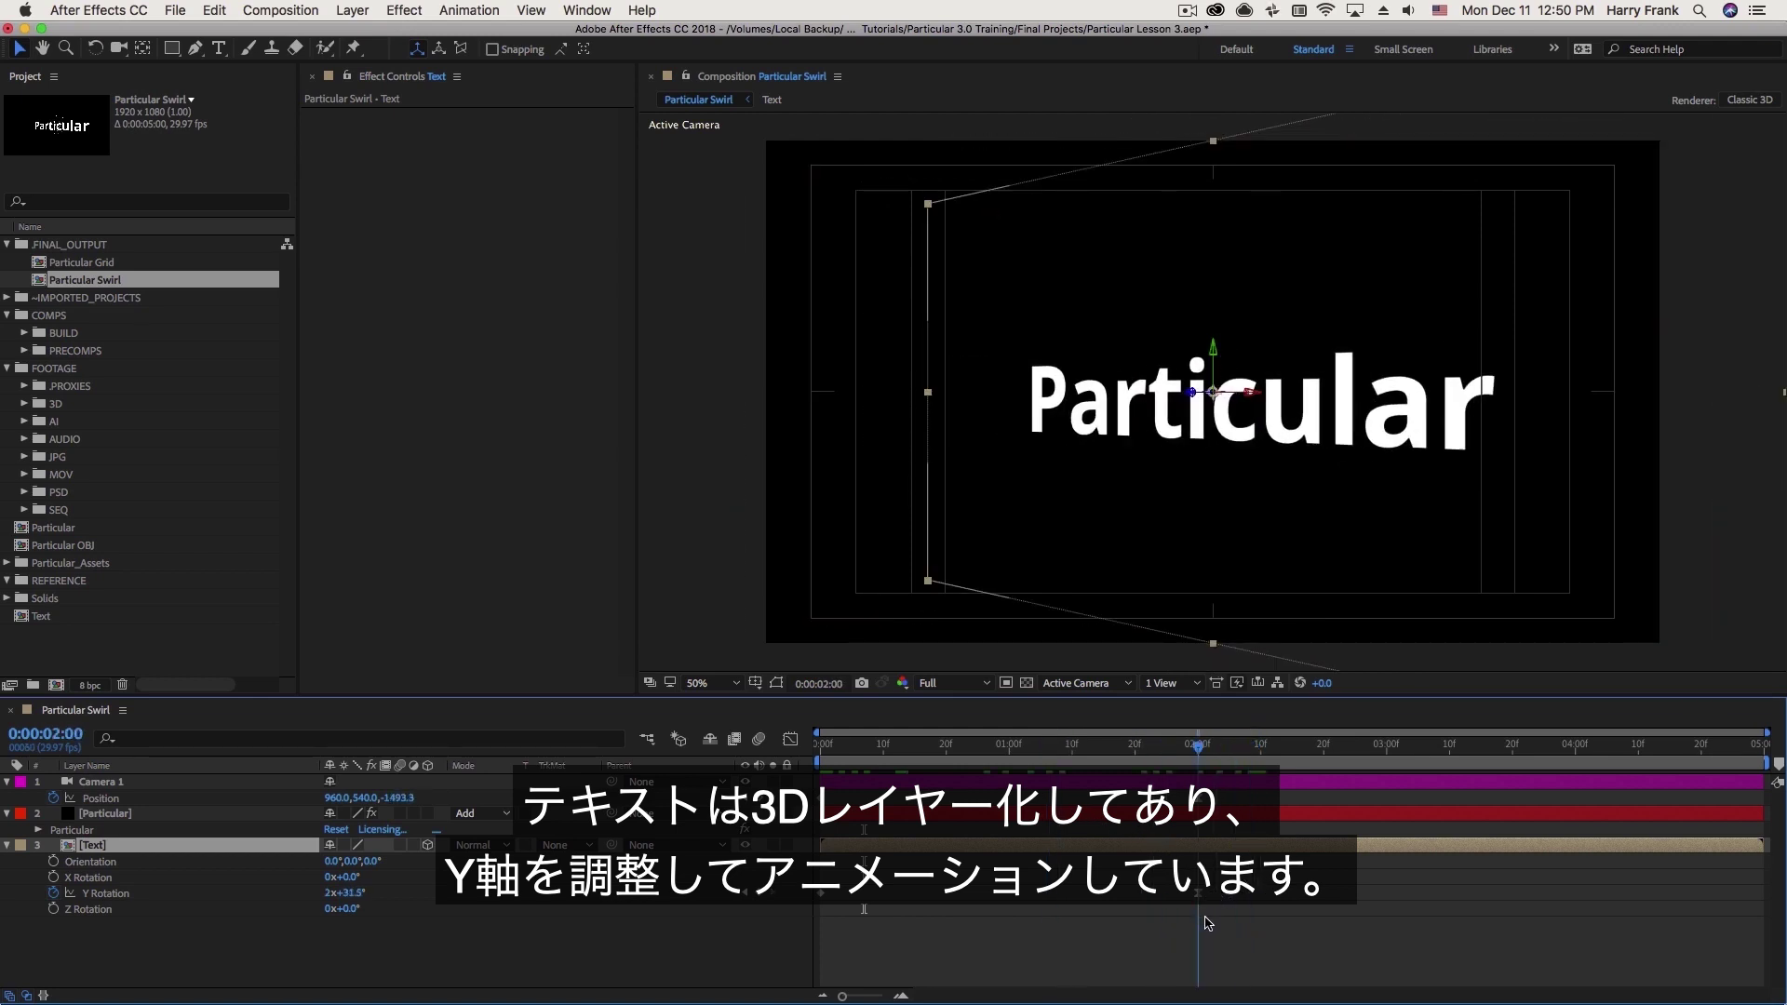
View the contents of the Text precomposition and return to the Particular Swirl composition.
double_click(126, 845)
left_click(128, 784)
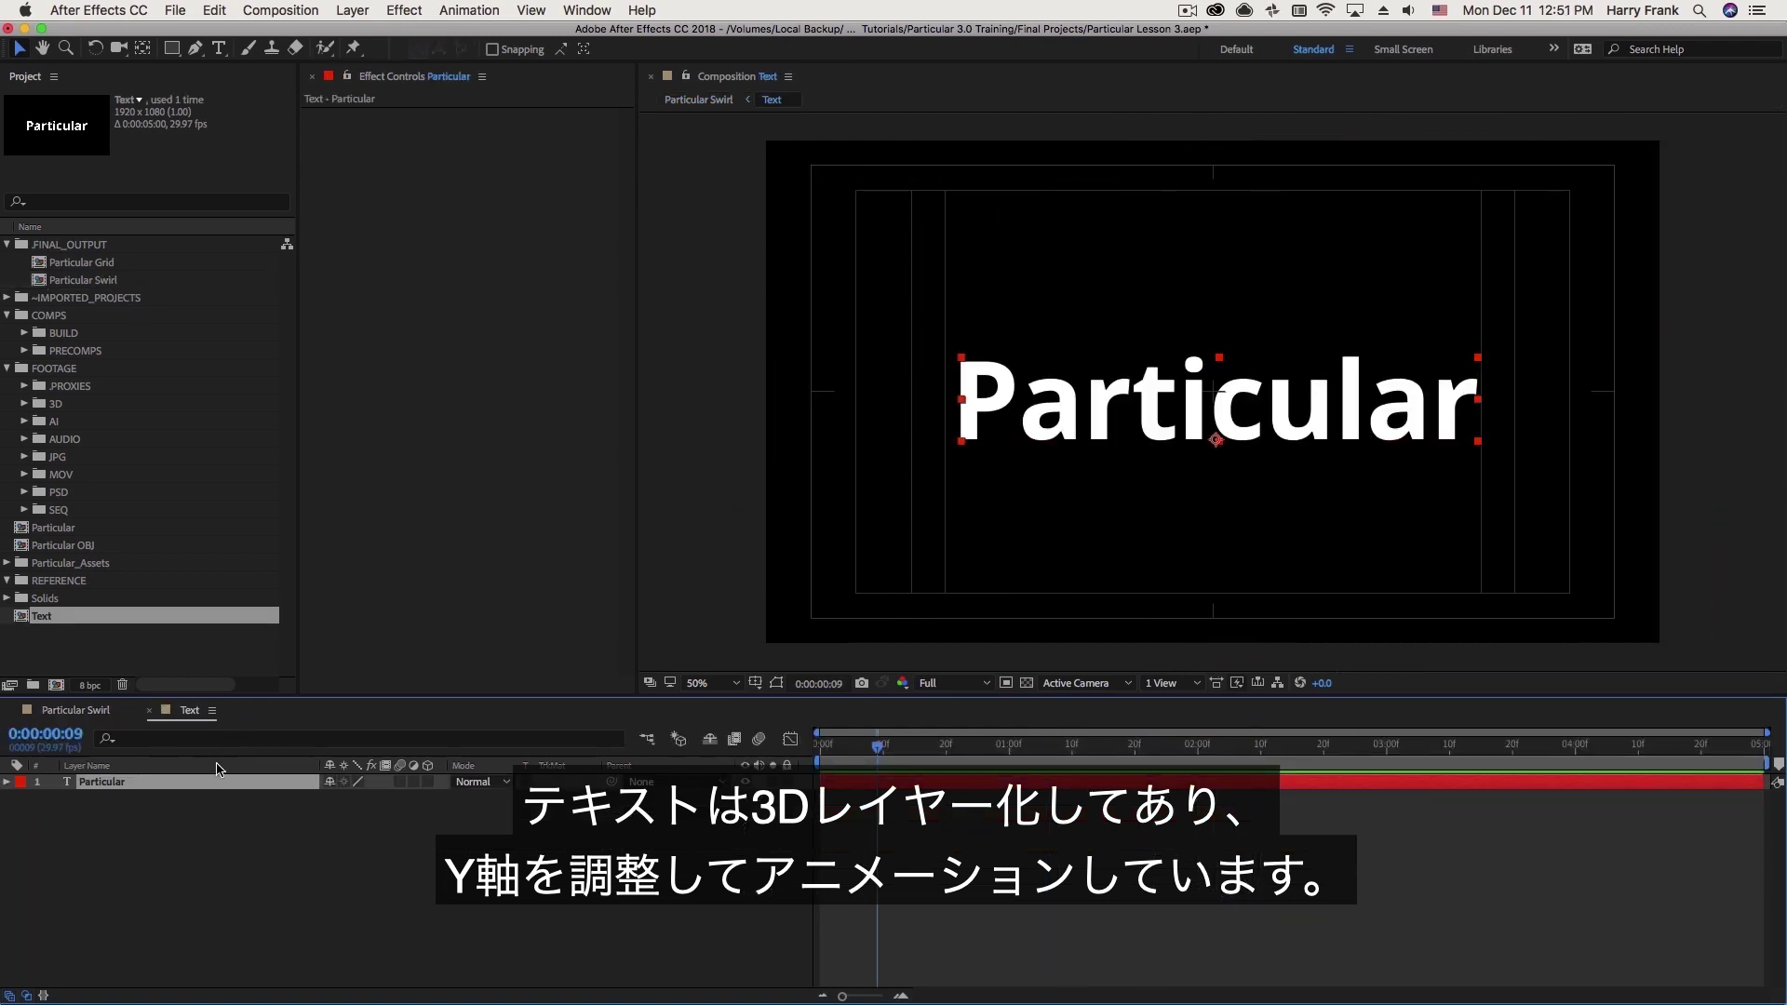
key("super+w")
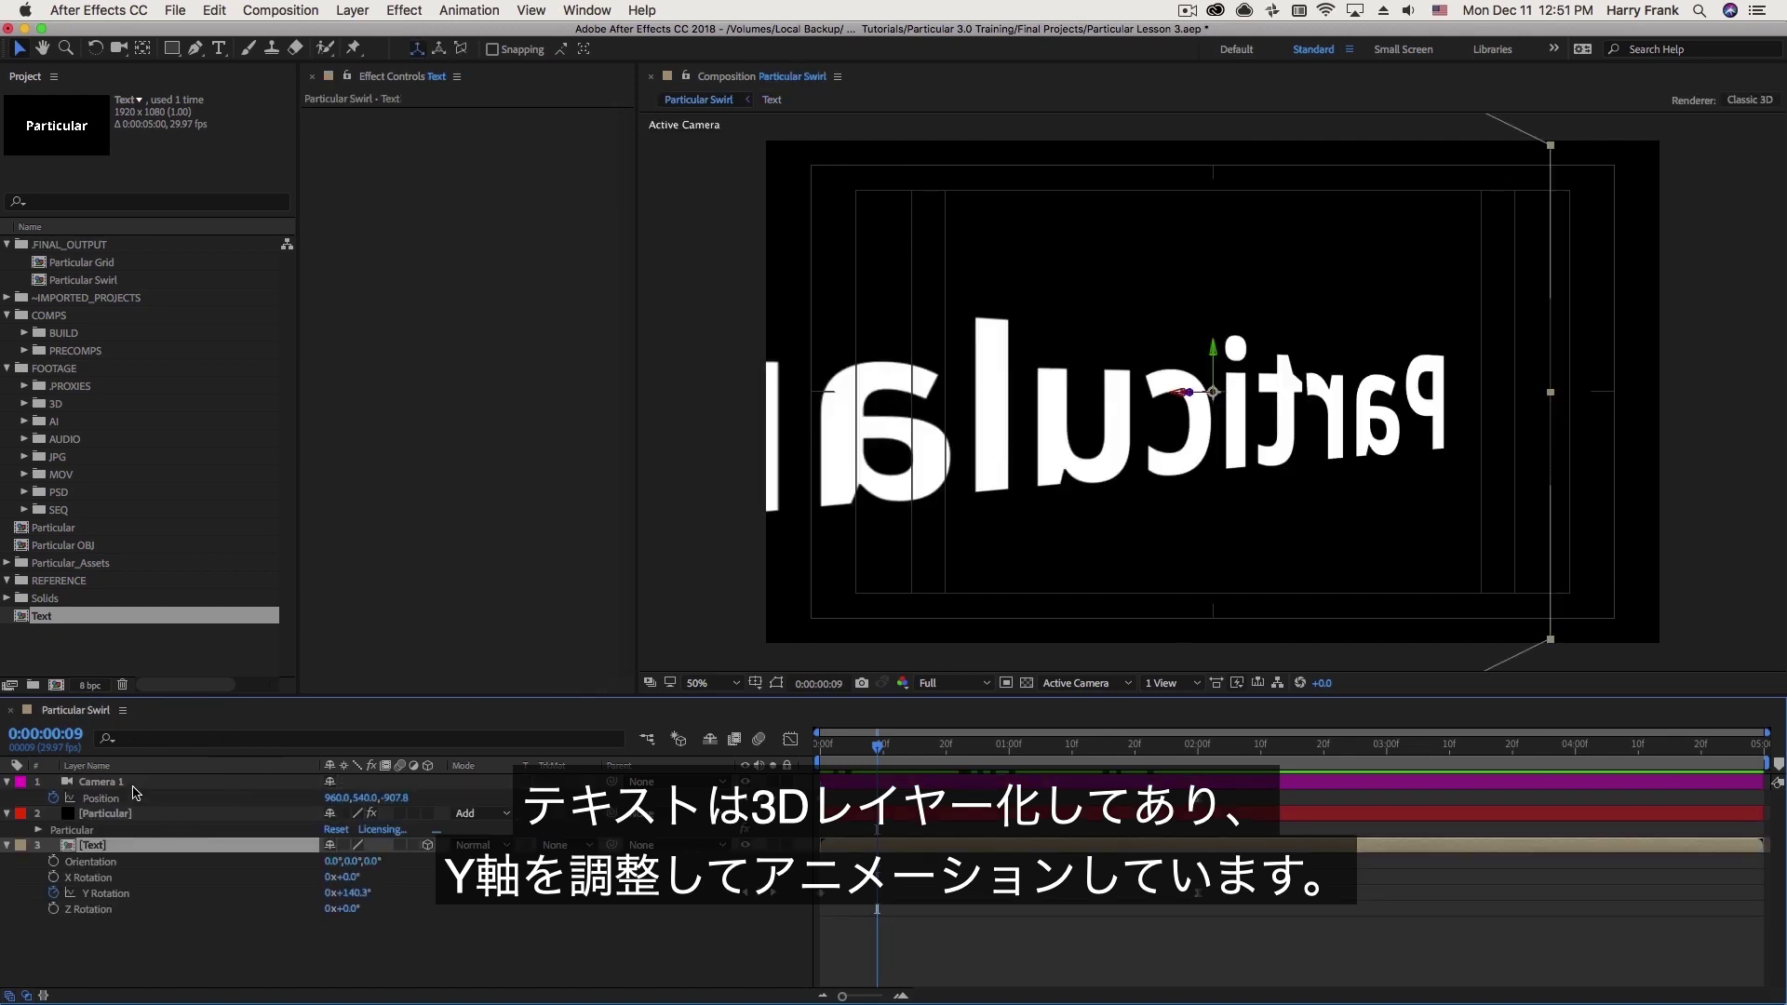
Preview the Camera 1 move from the first frame to 0:00:02:00 and collapse the camera's keyframed properties.
left_click(136, 785)
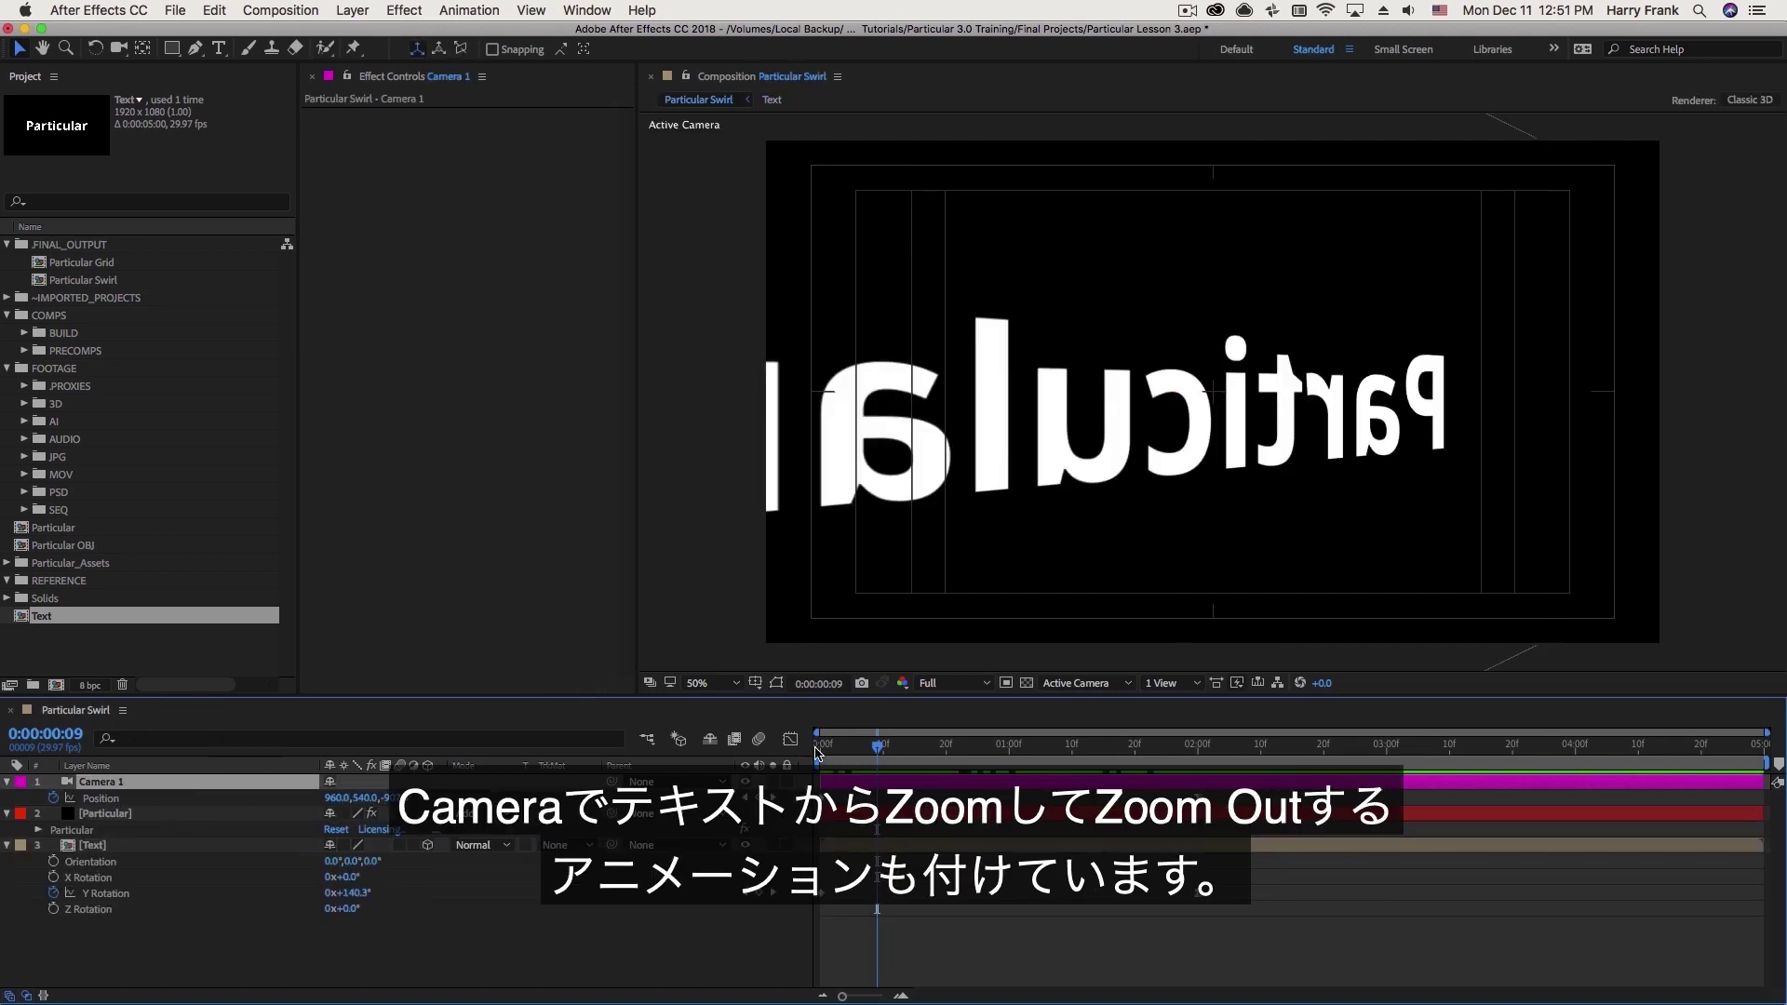
left_click(817, 750)
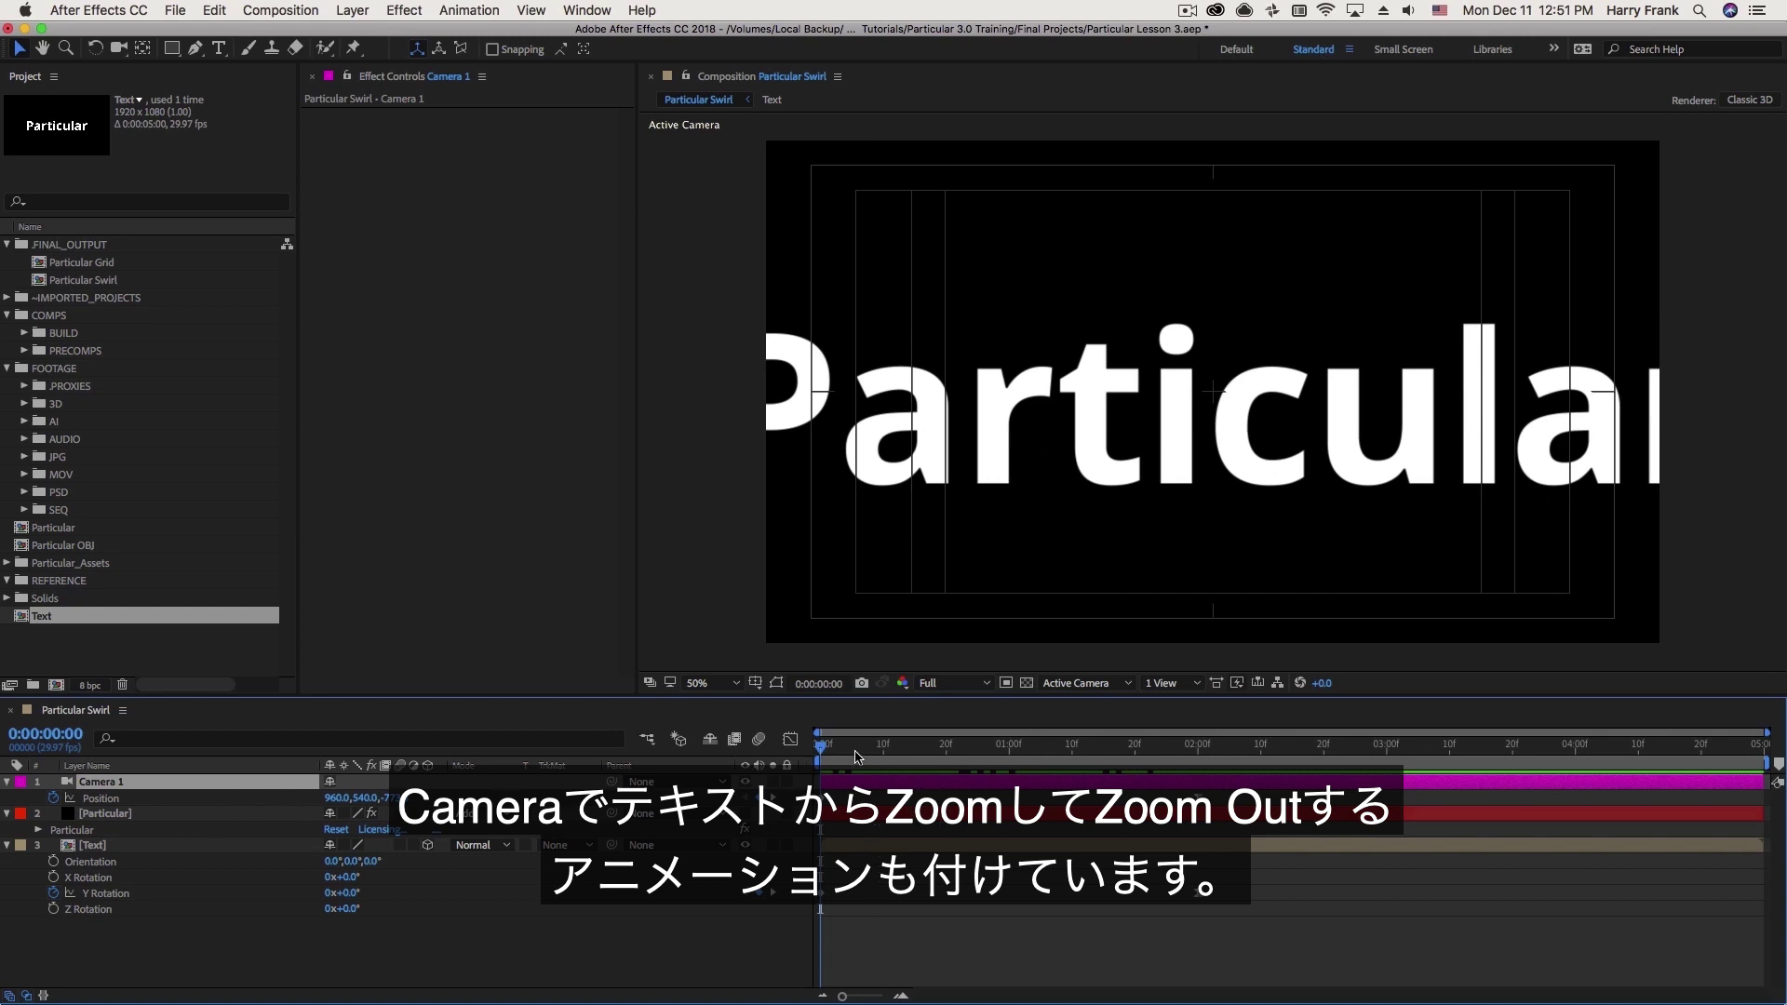
key("space")
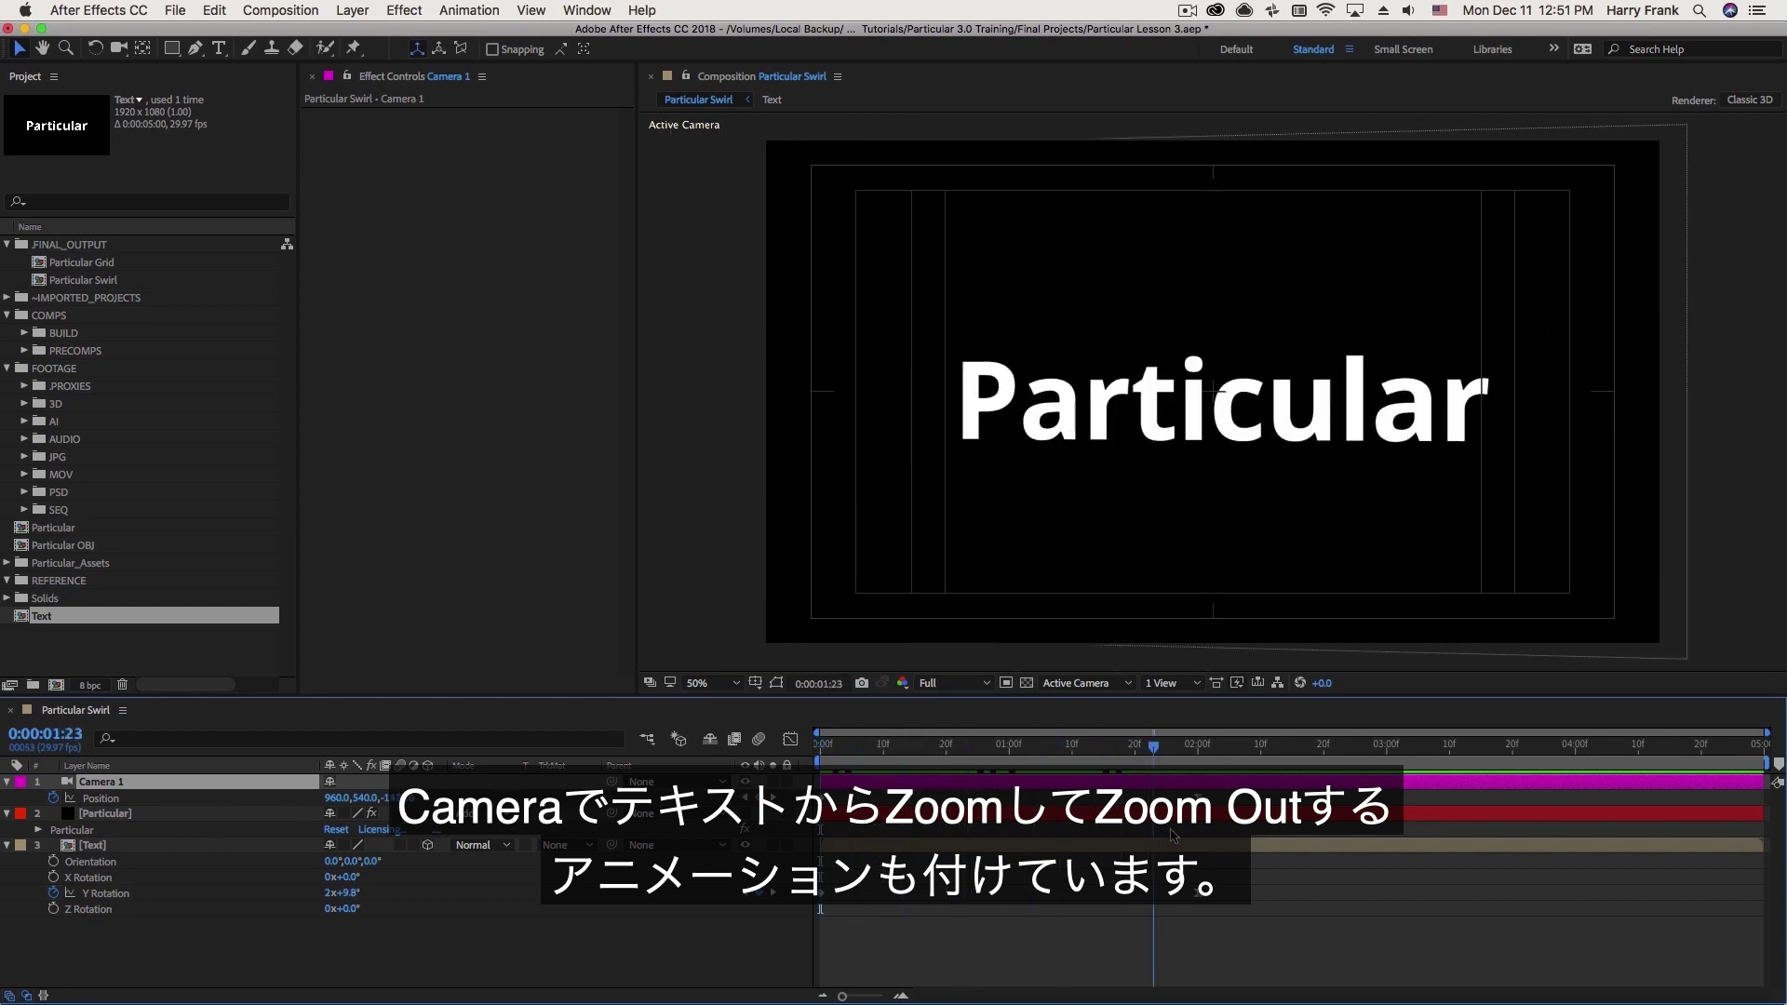
left_click_drag(1173, 836, 1198, 852)
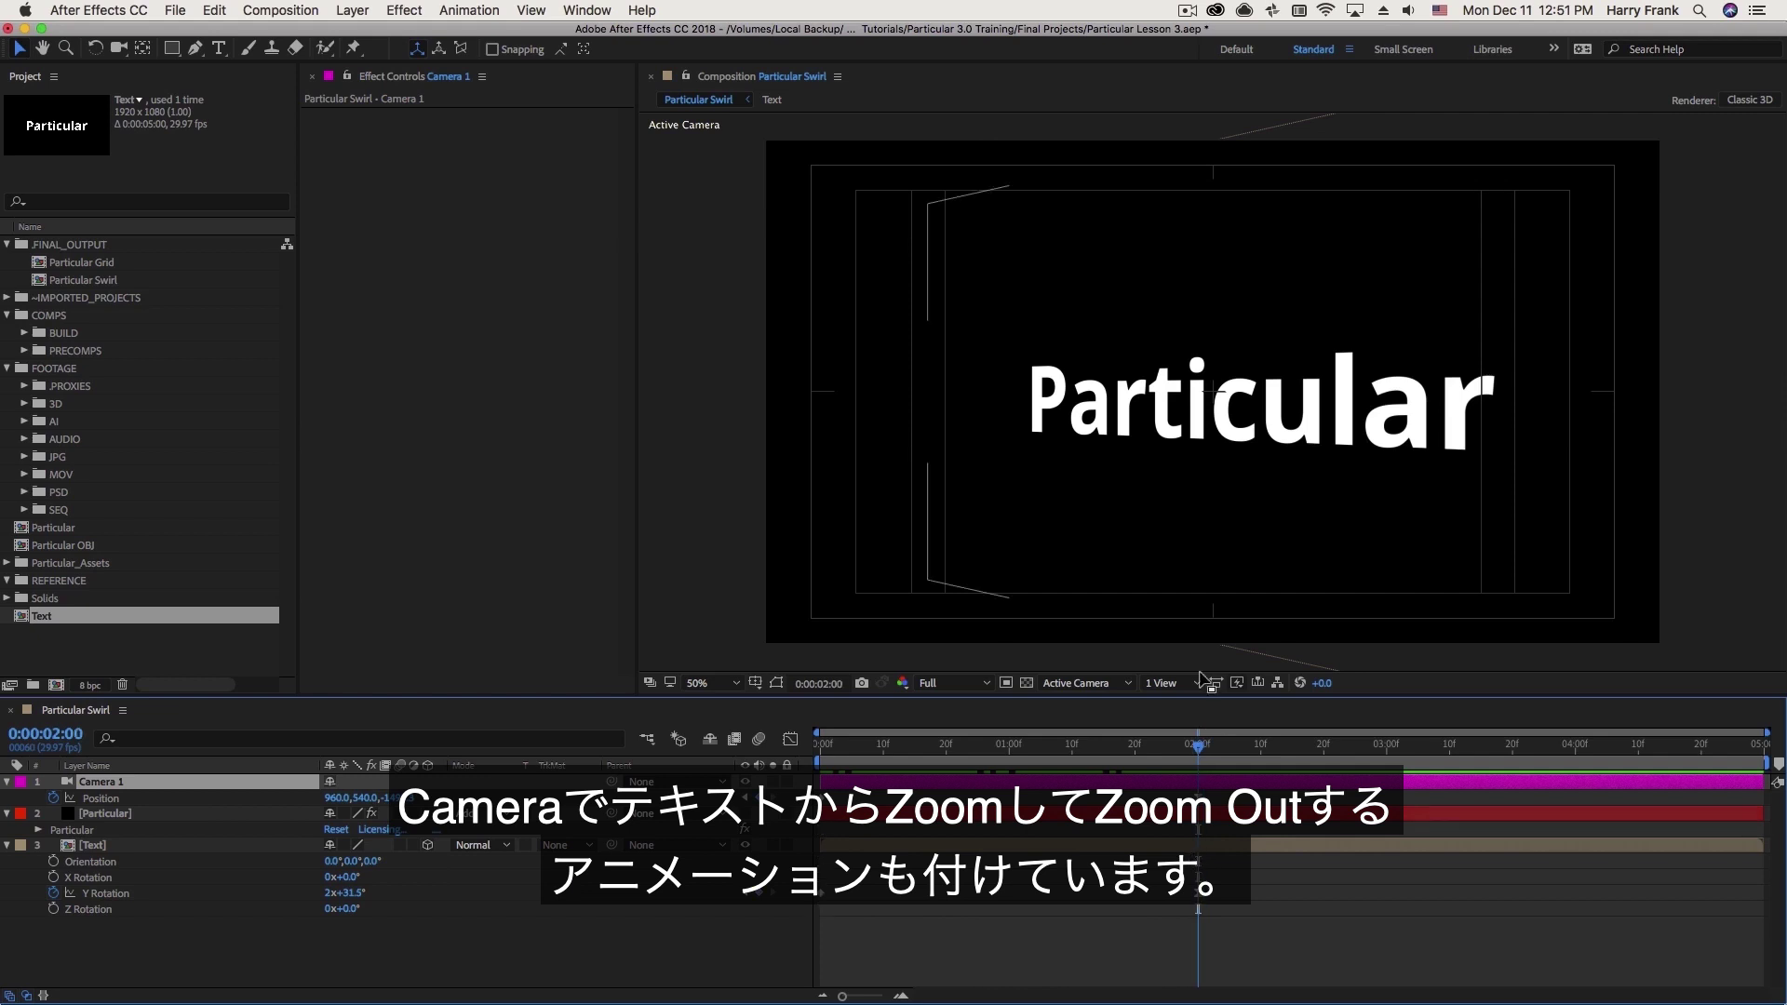
key("u")
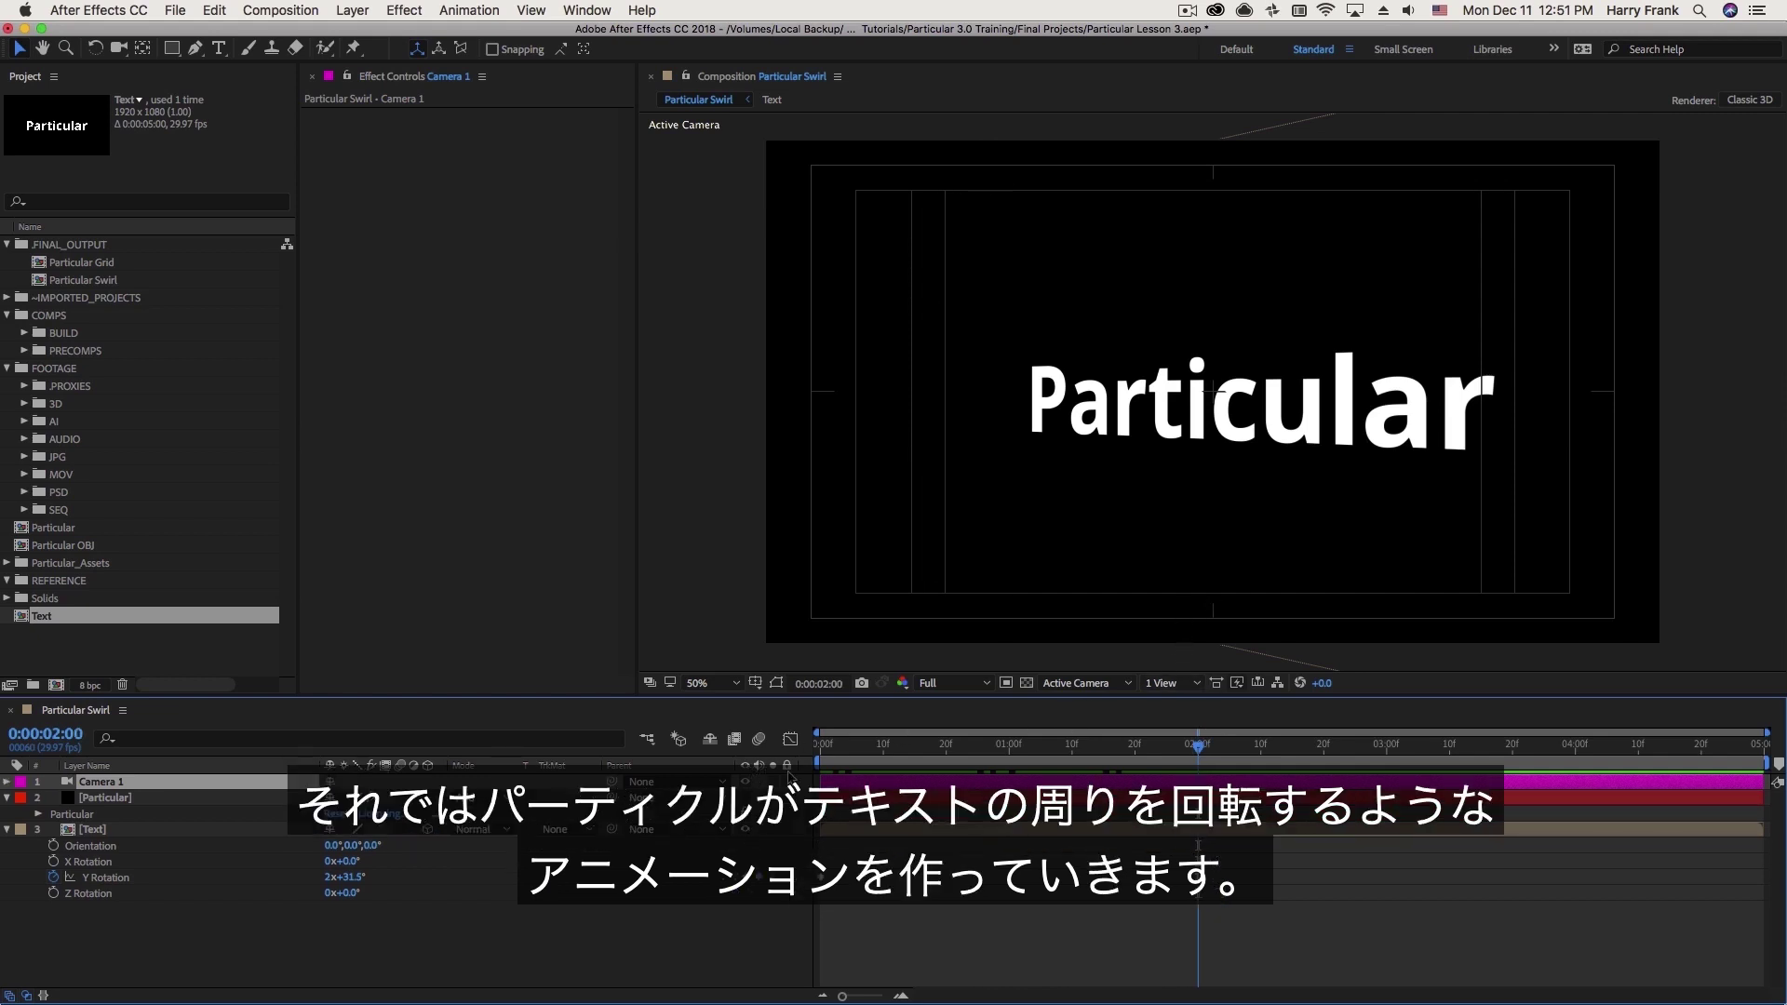
left_click_drag(848, 758, 1198, 907)
Select the Particular layer and switch its effect controls to the Master System's emitter settings.
left_click(91, 816)
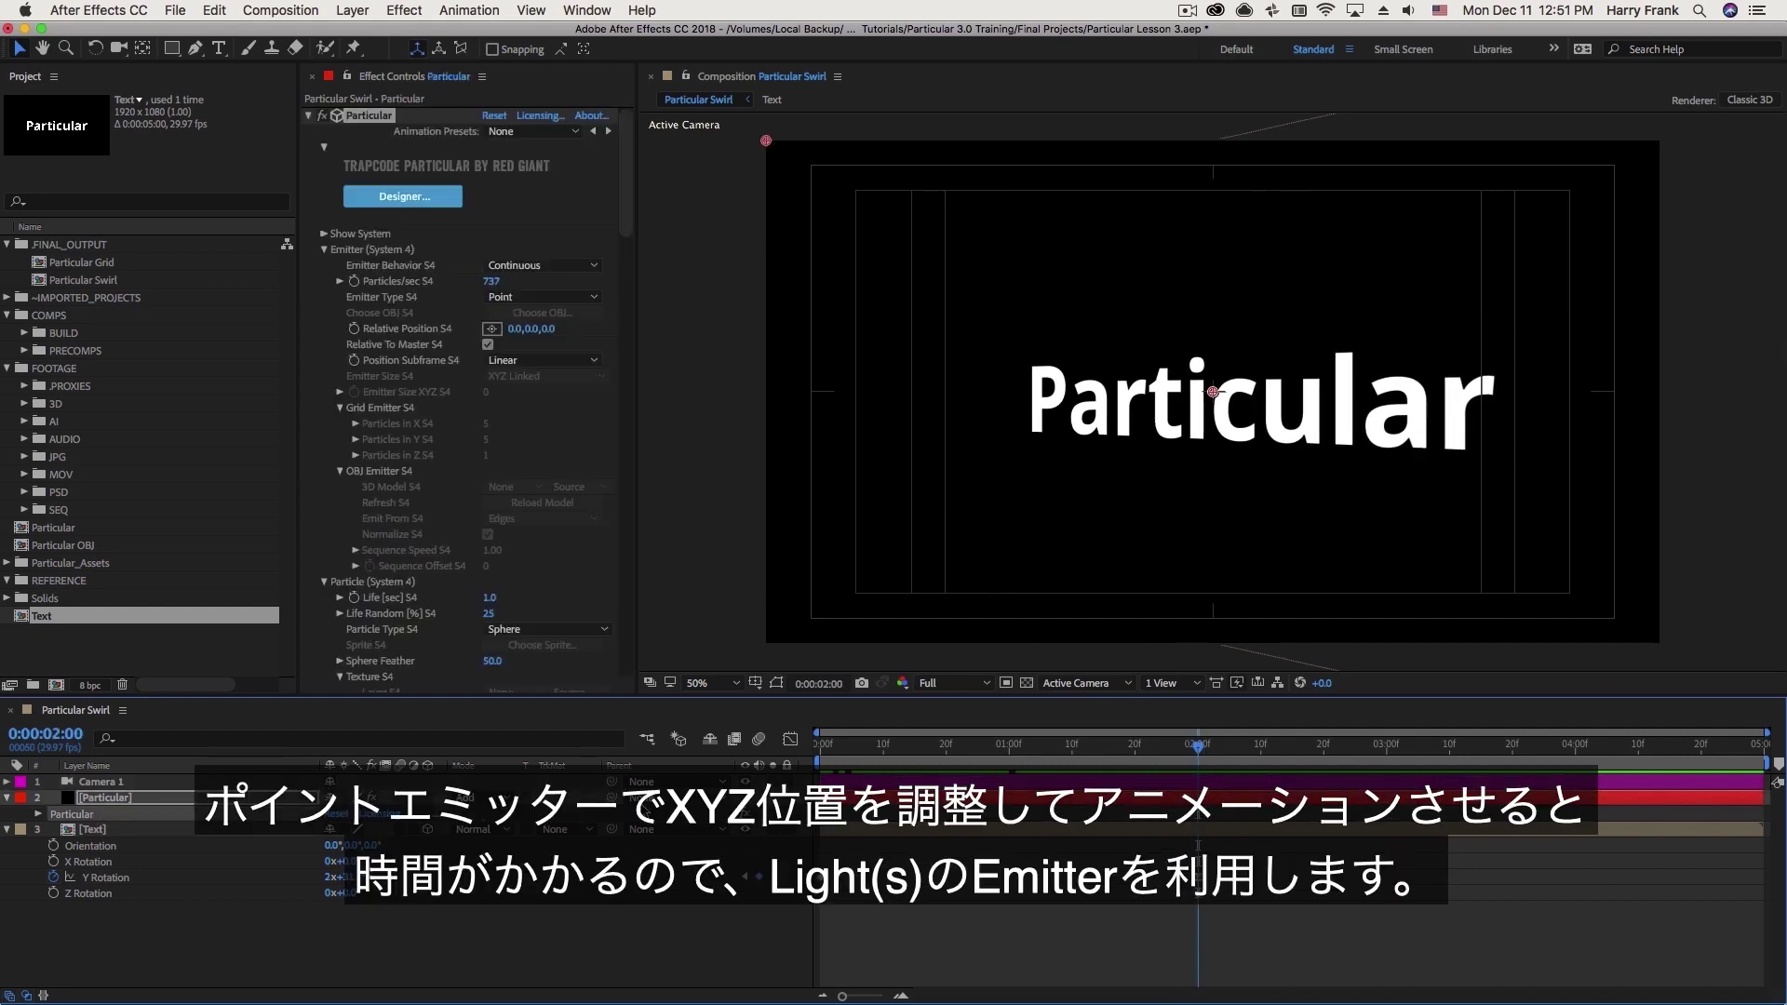
left_click(604, 585)
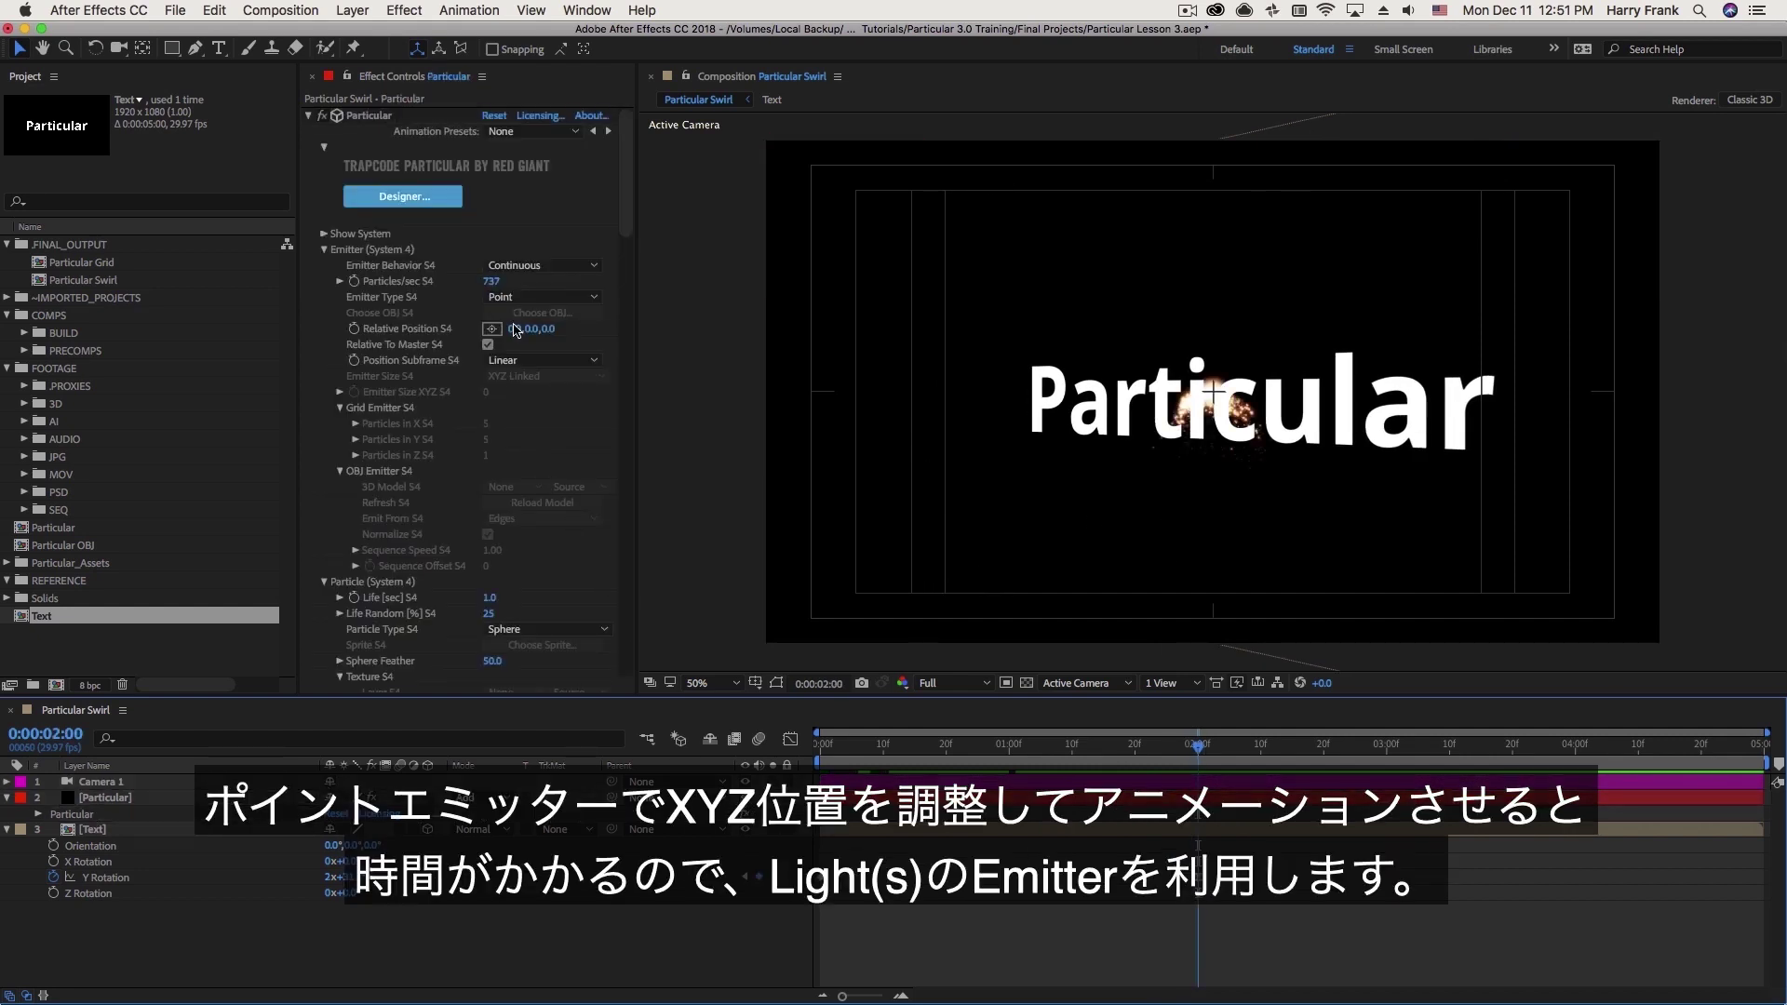
left_click(324, 234)
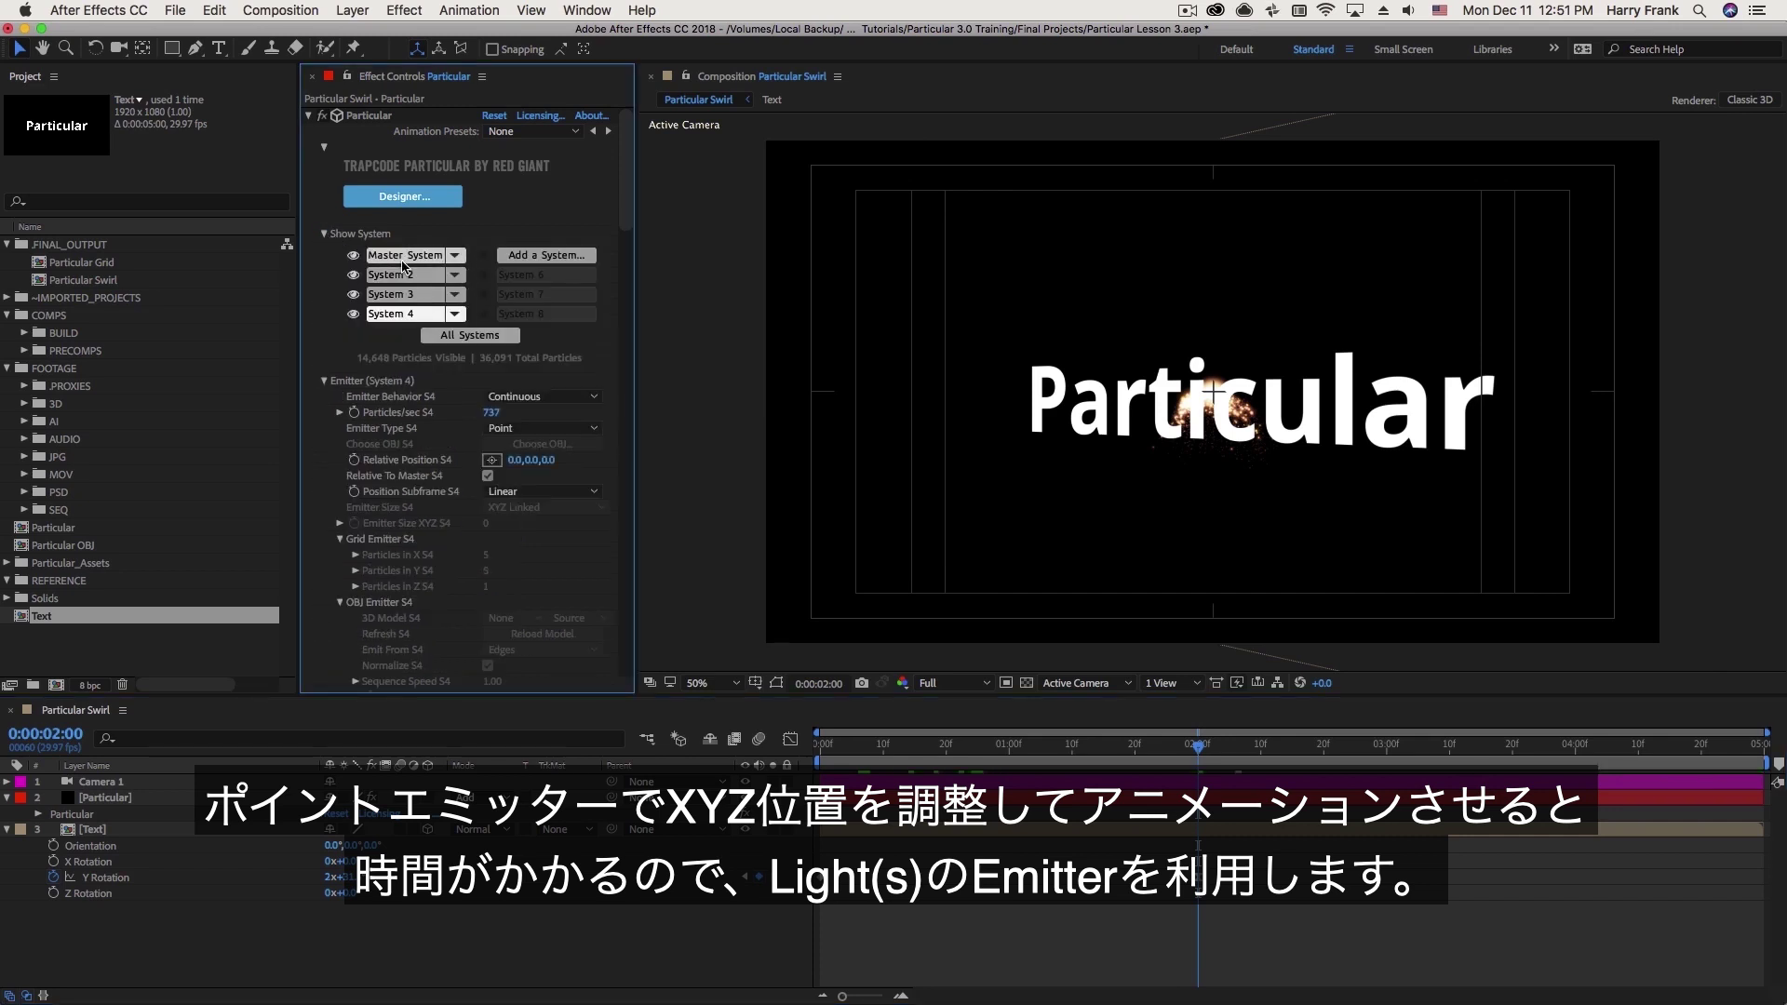
left_click(325, 234)
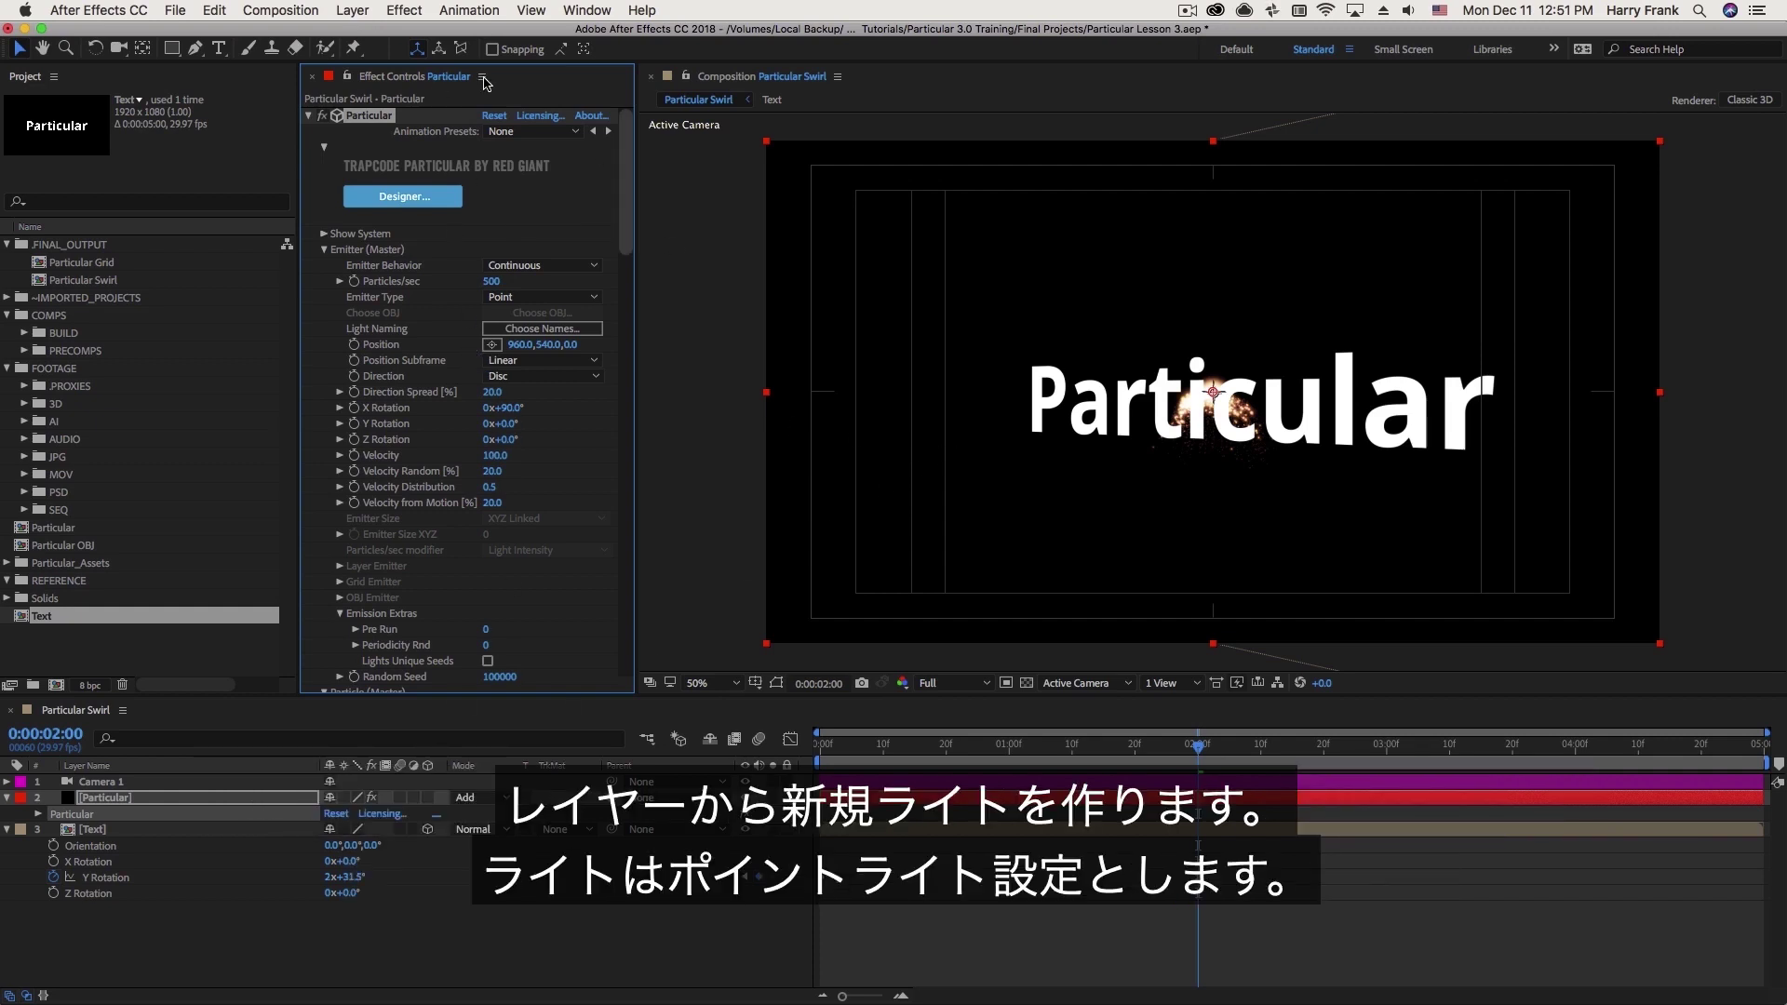
Start a new light layer with the light type Point and the name Emitter.
left_click(352, 9)
mouse_move(362, 28)
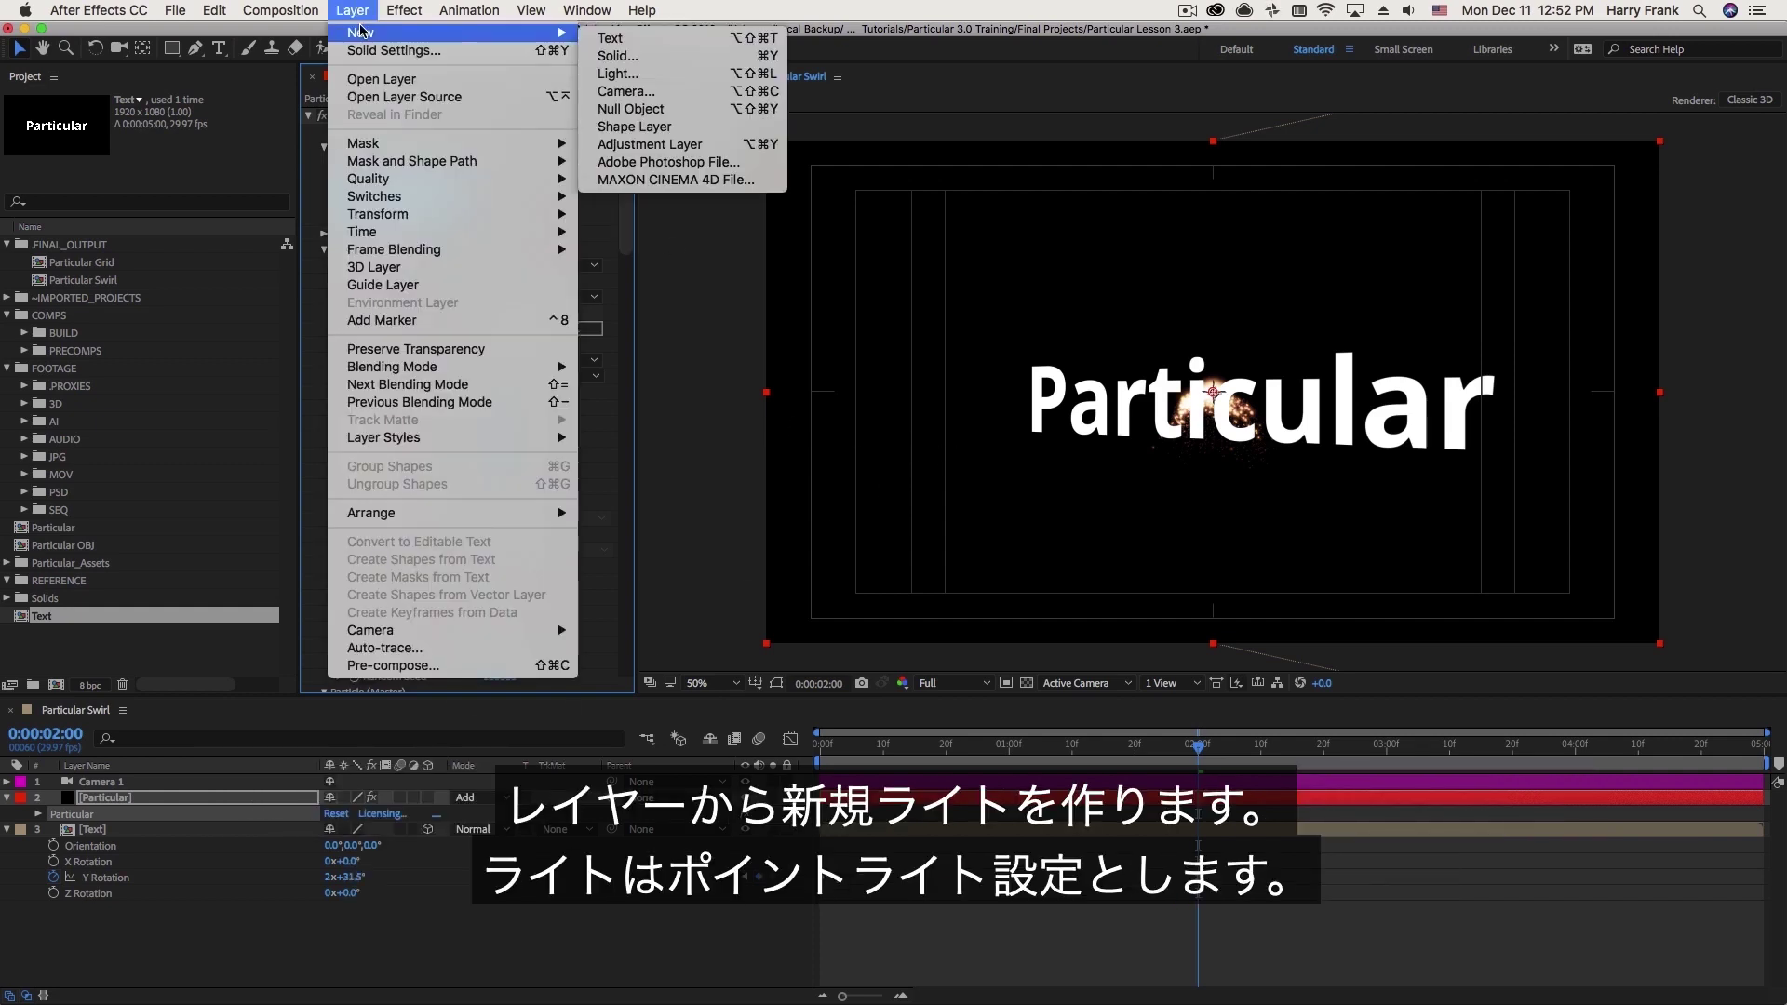
left_click(614, 72)
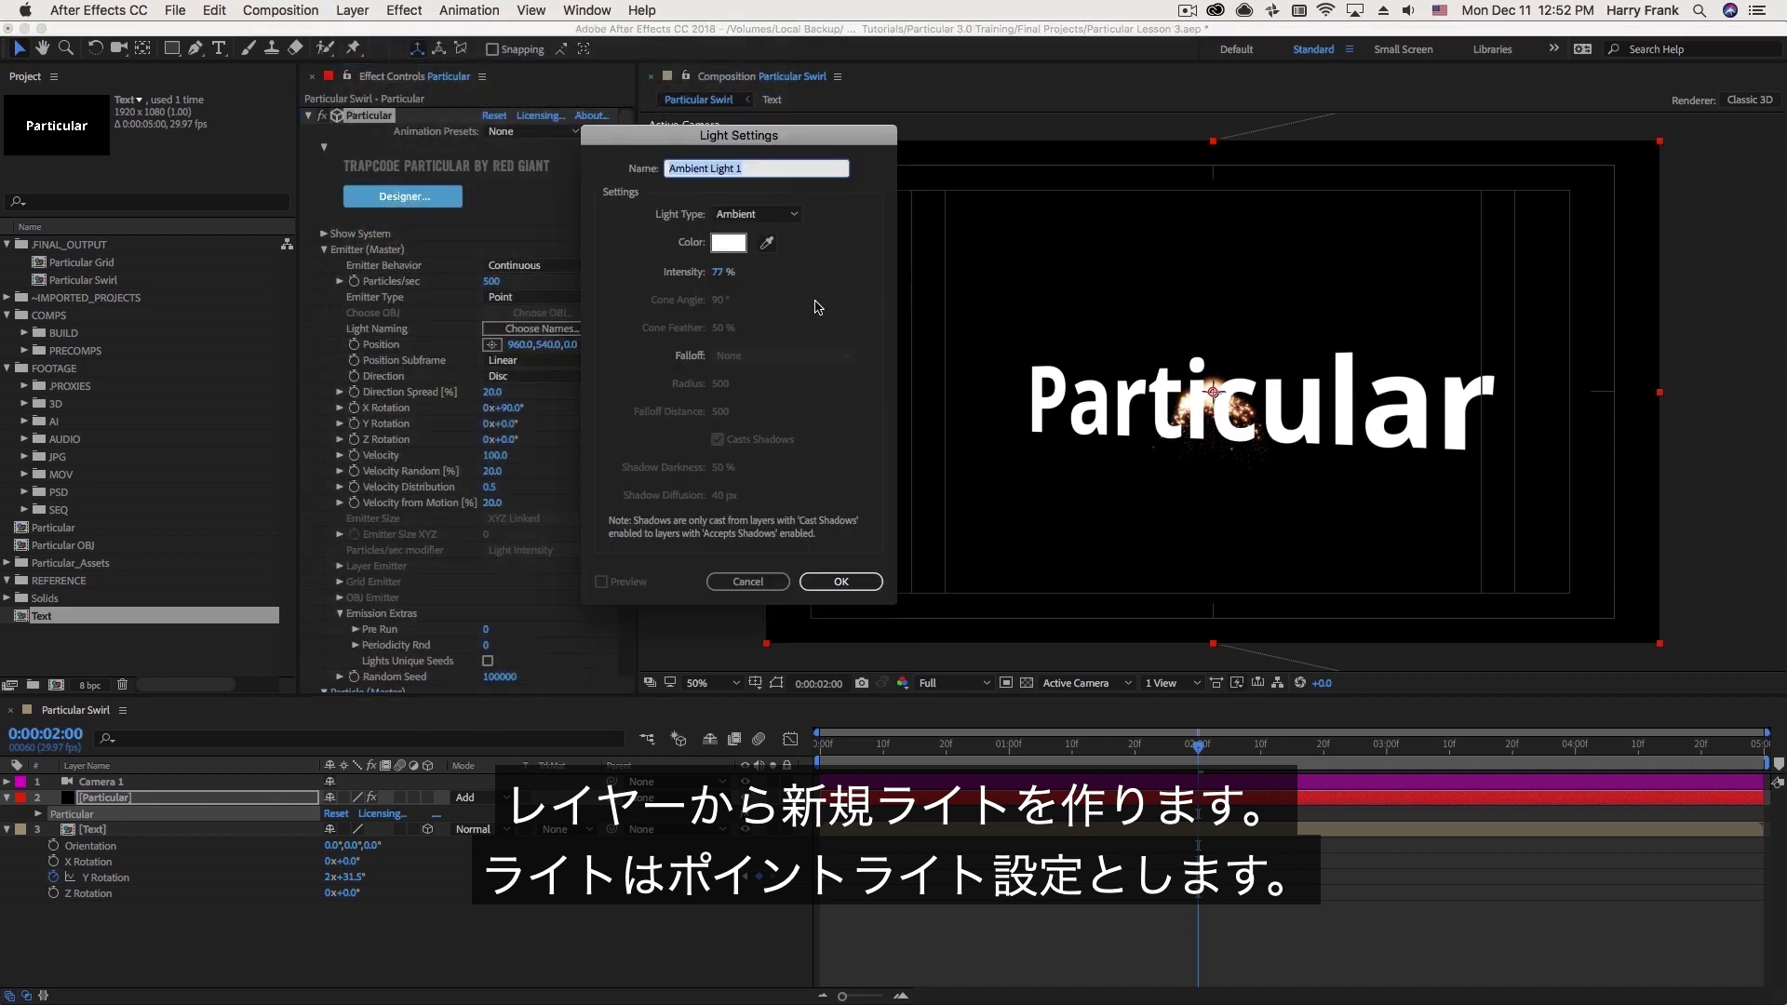
left_click(727, 212)
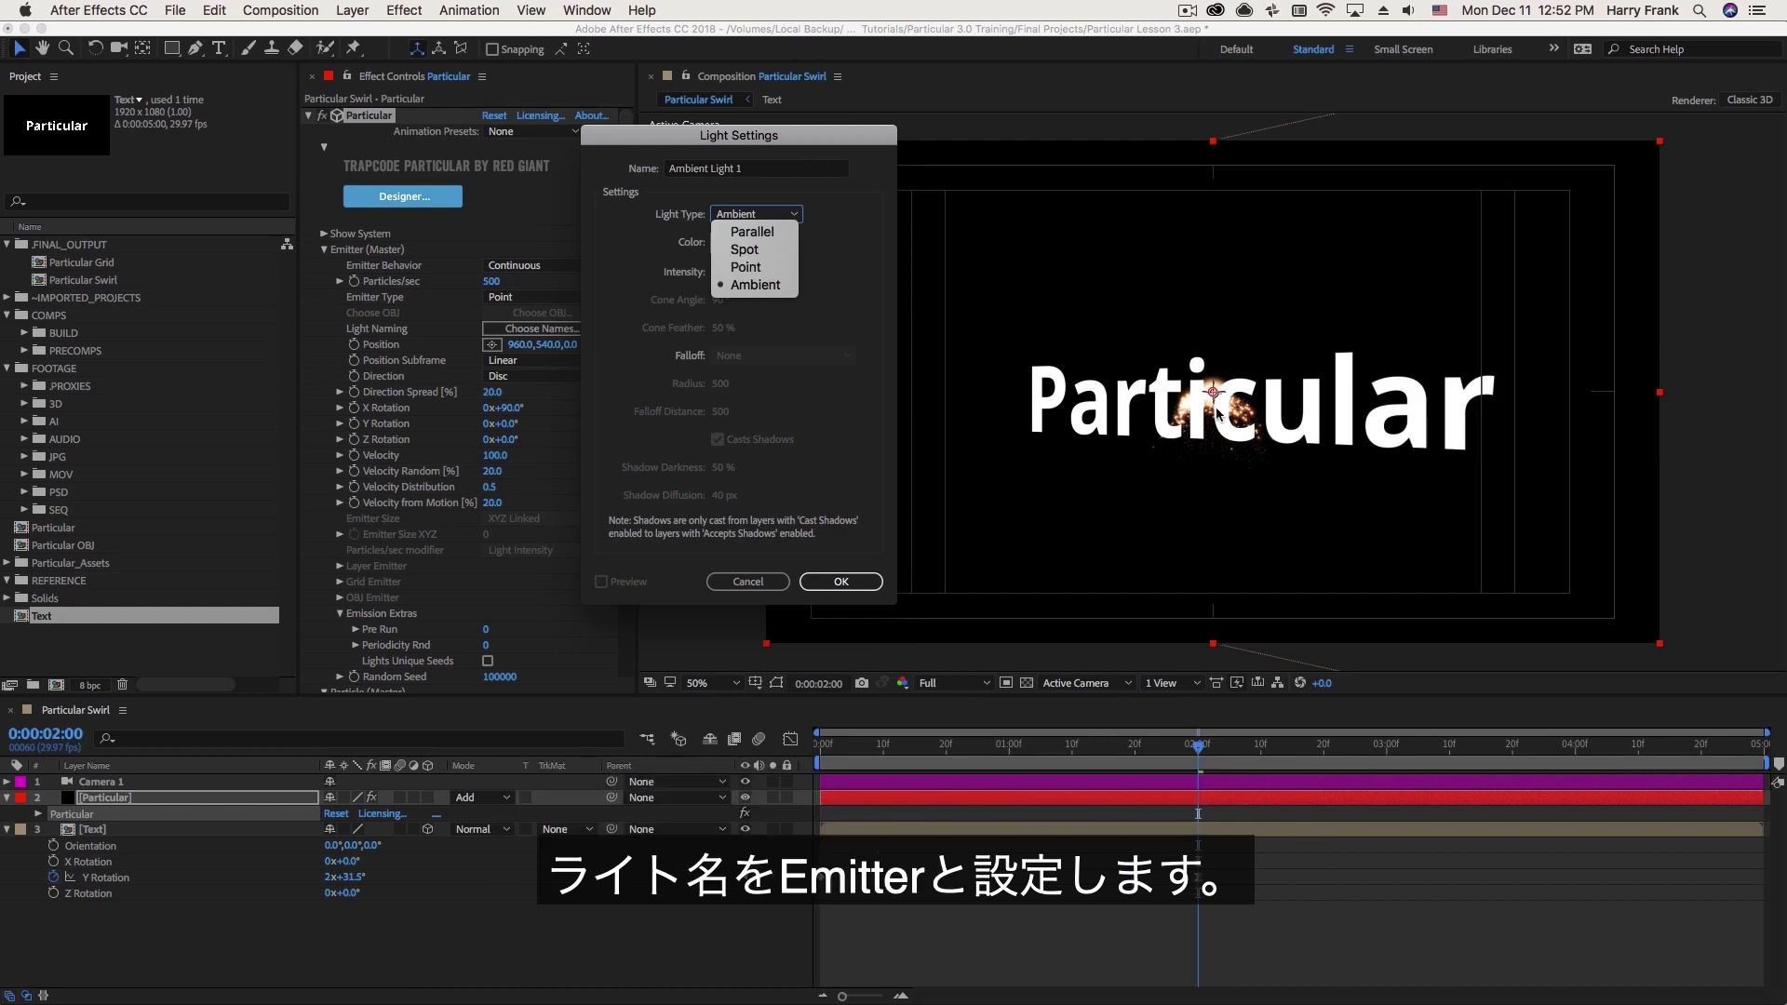
left_click(748, 268)
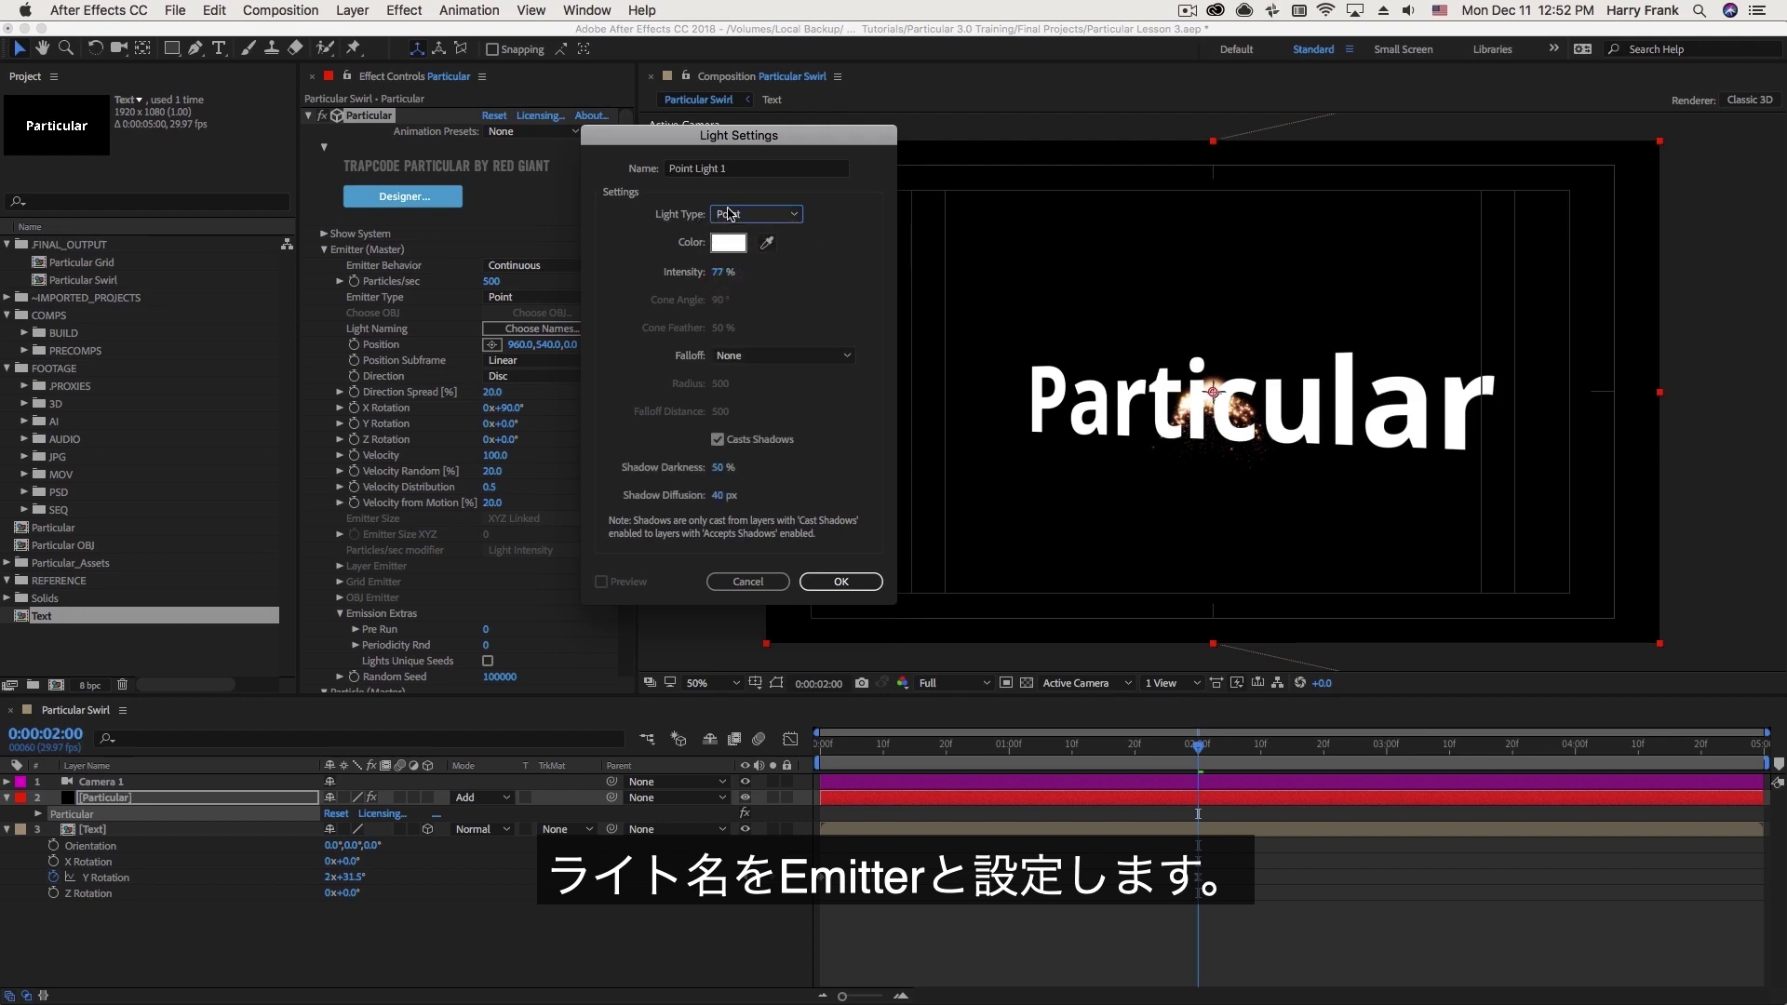
triple_click(750, 169)
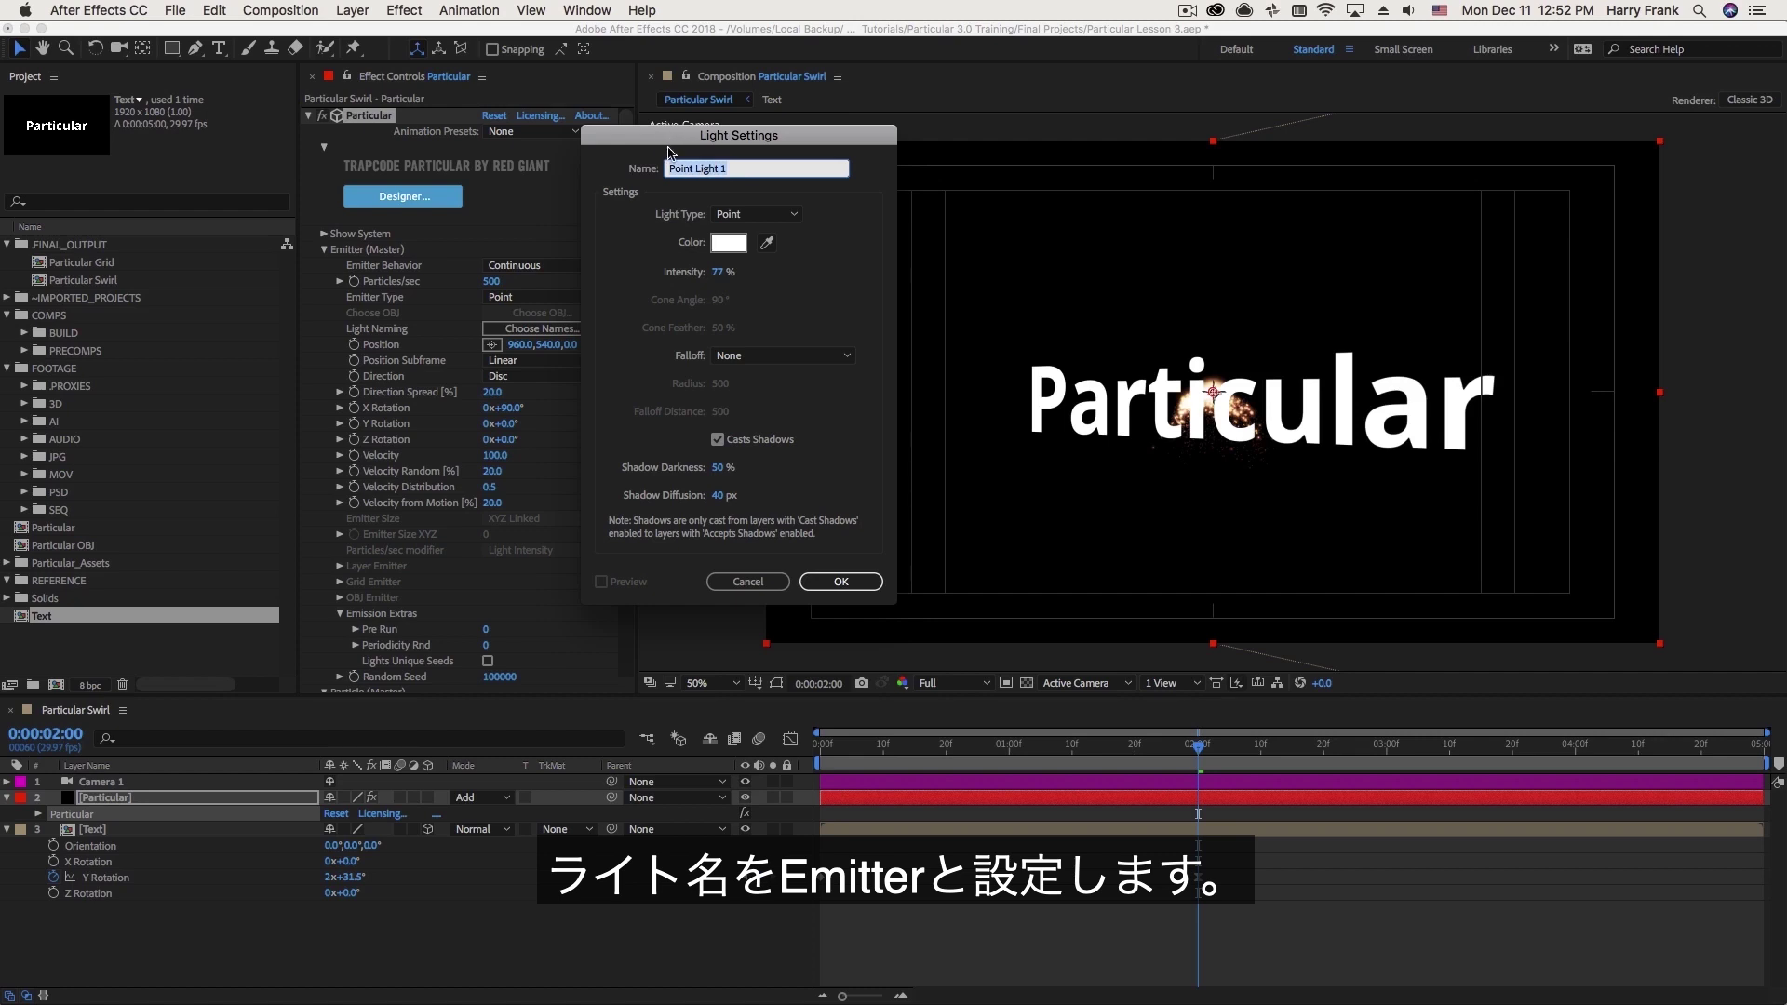
type("Emitter")
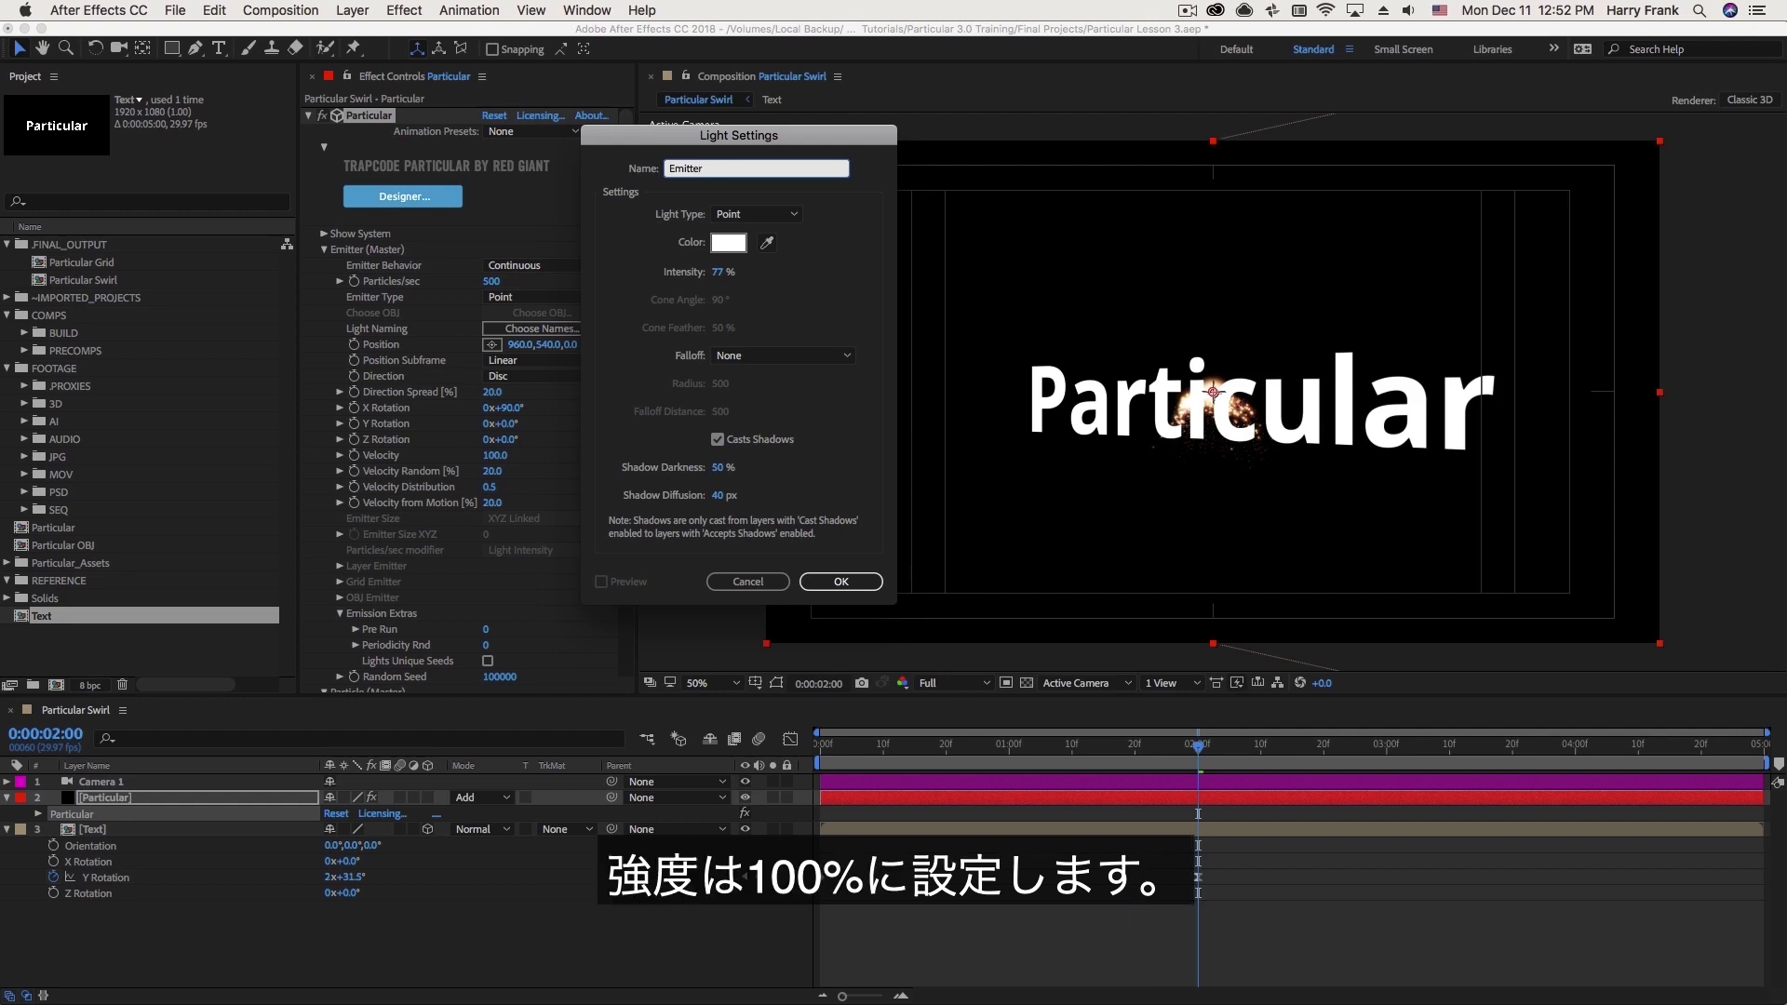
Set the light's intensity to 100% and create the Emitter light.
left_click(718, 273)
type("1")
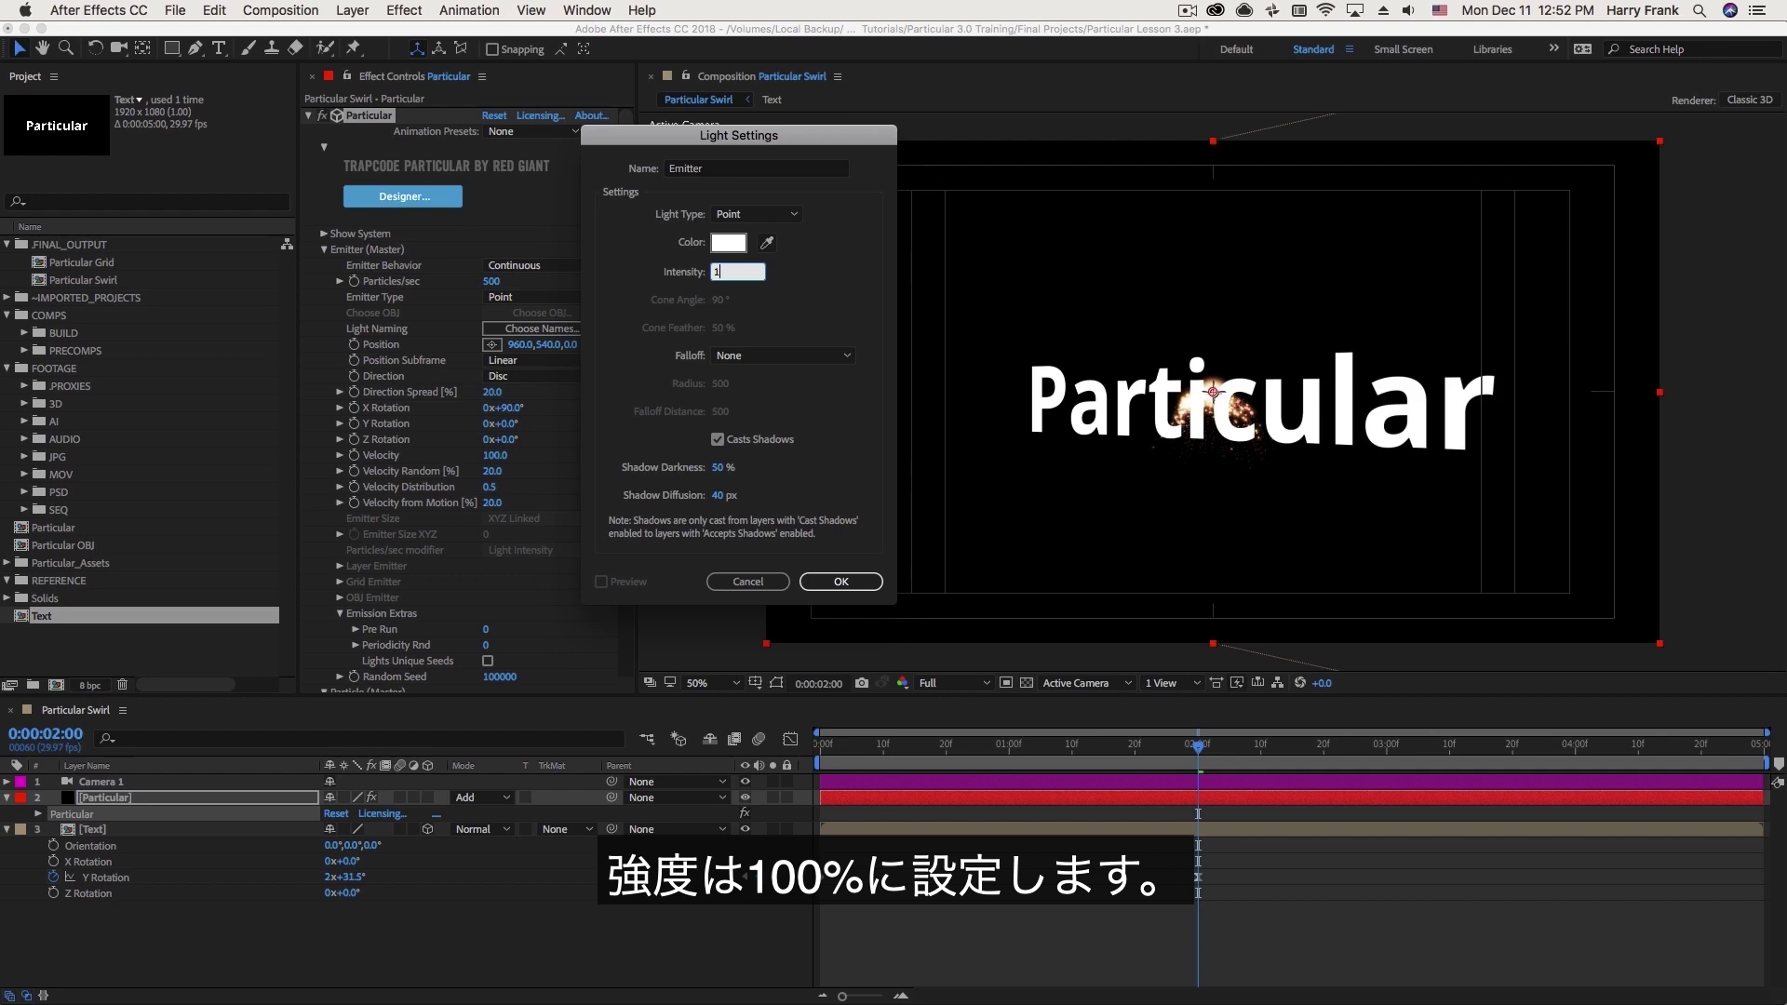
type("00")
left_click(709, 174)
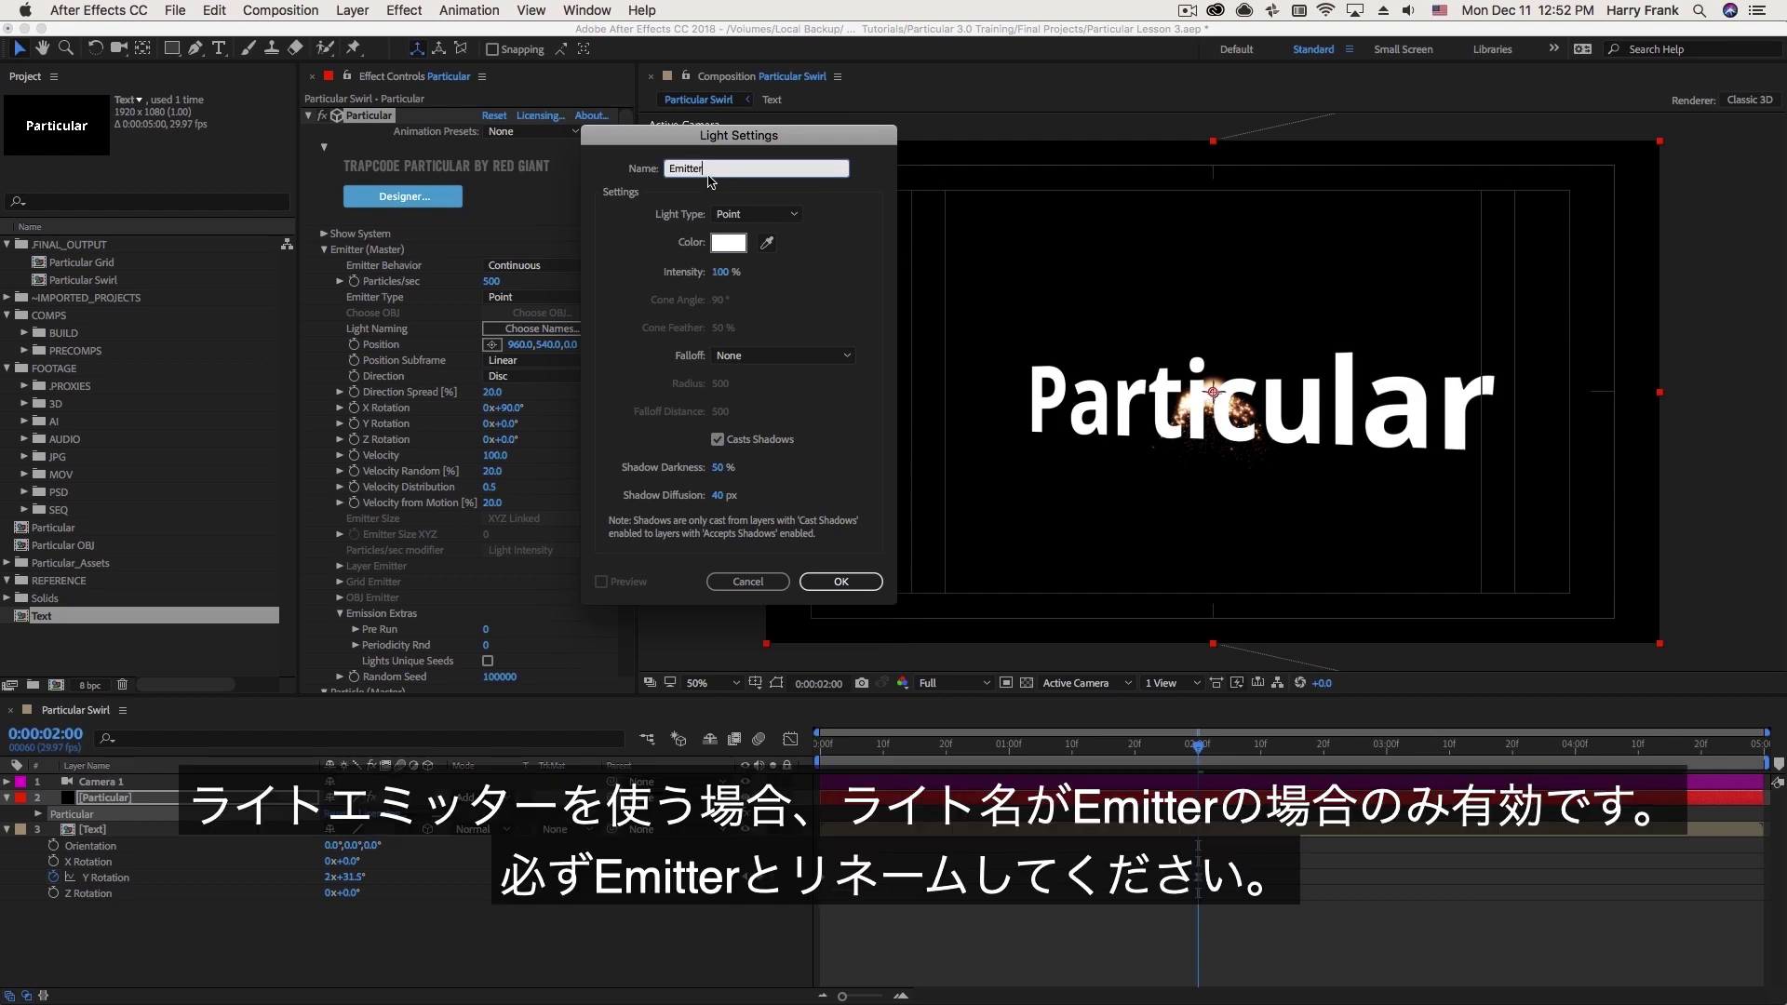
double_click(703, 170)
left_click(807, 464)
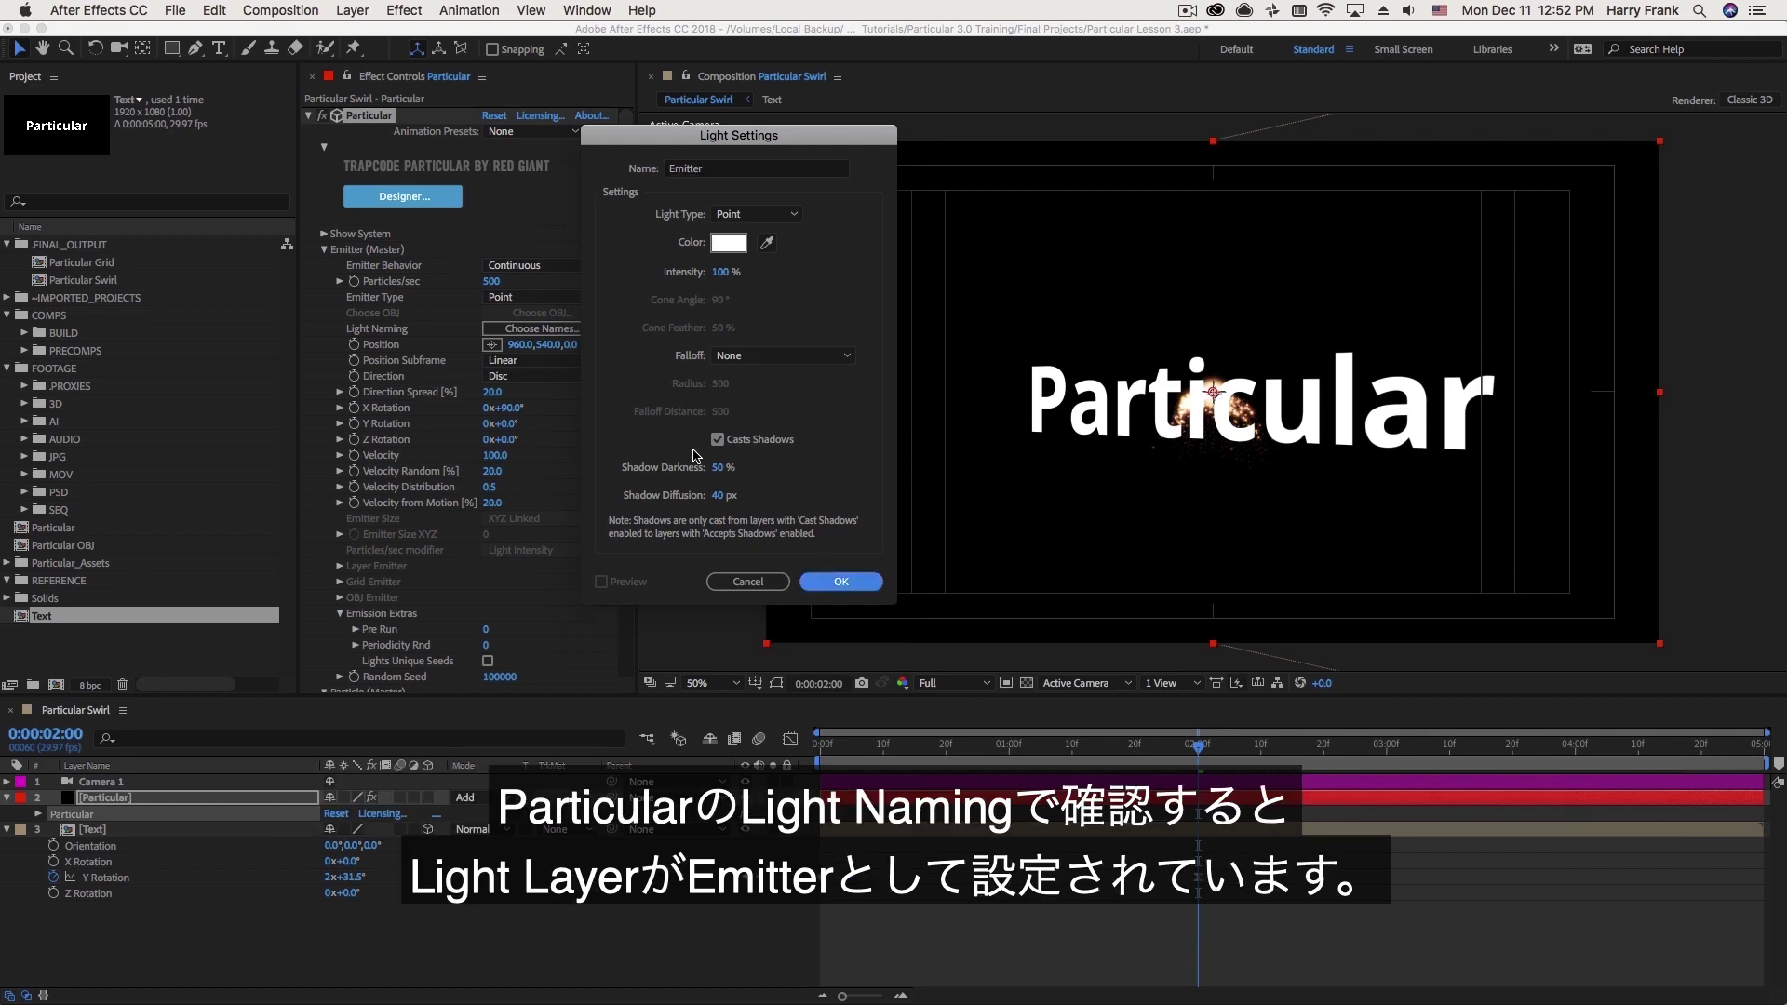
key("Return")
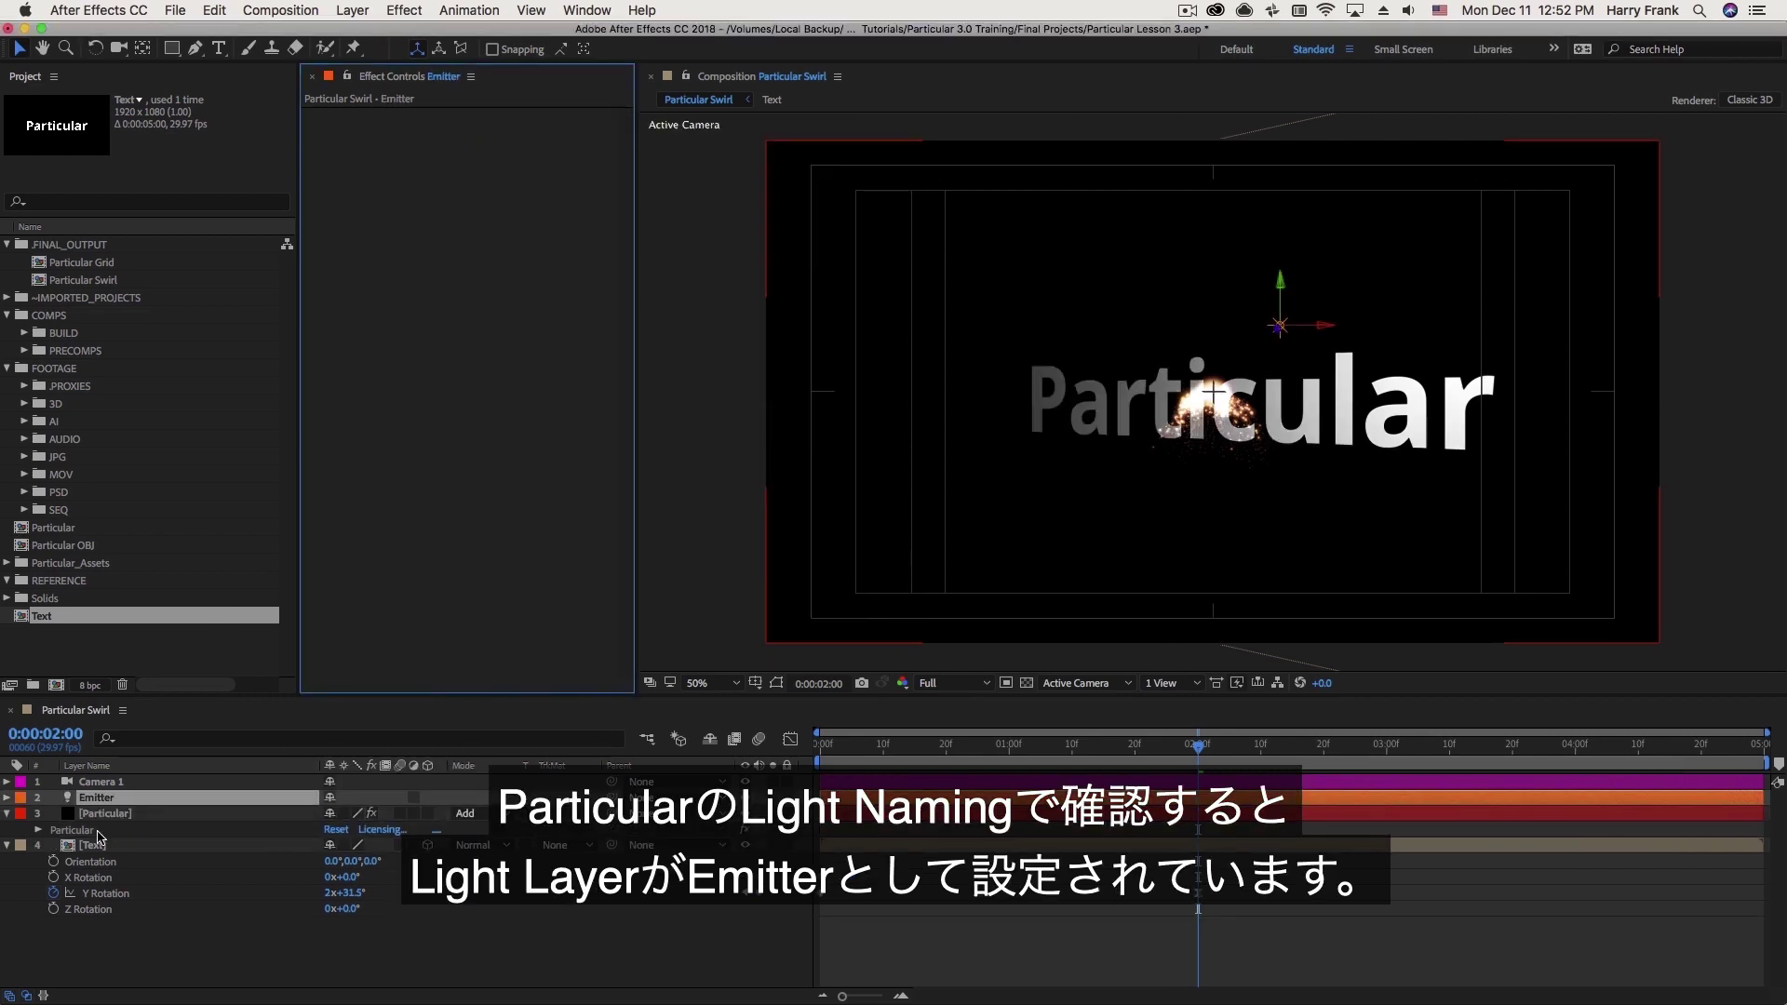
Check the light emitter name prefix in the Particular layer's Light Naming settings and leave them unchanged.
left_click(103, 815)
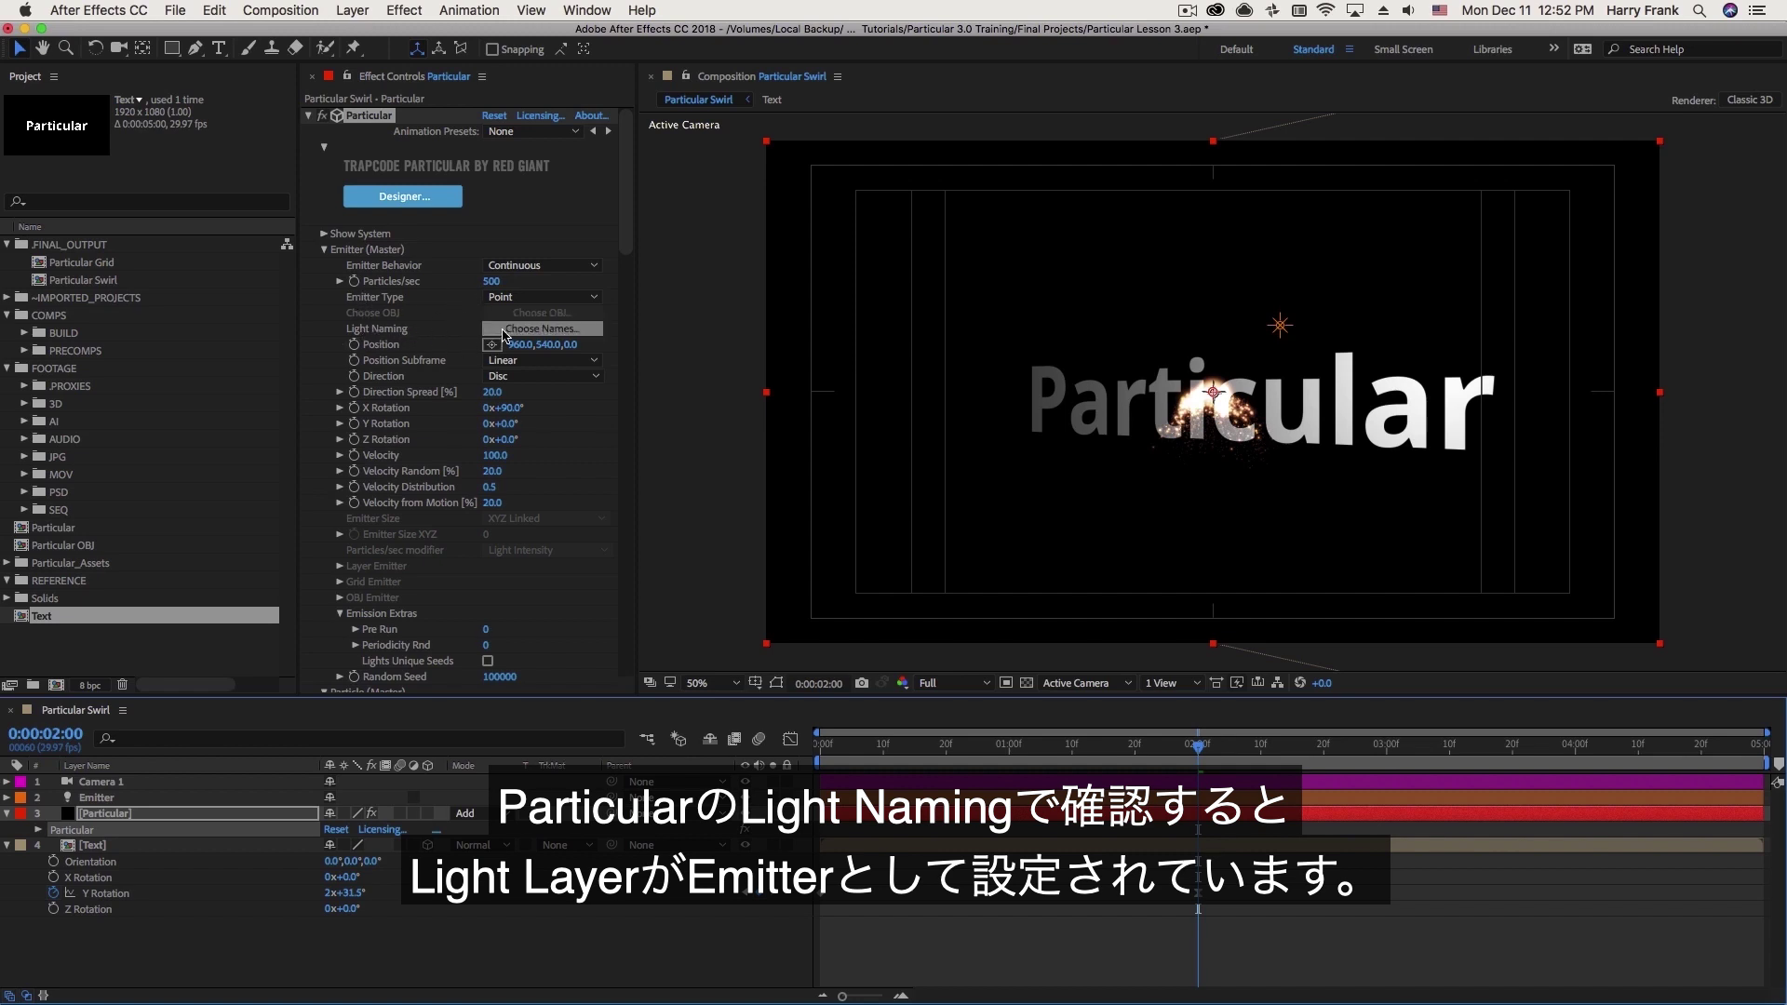
left_click(507, 328)
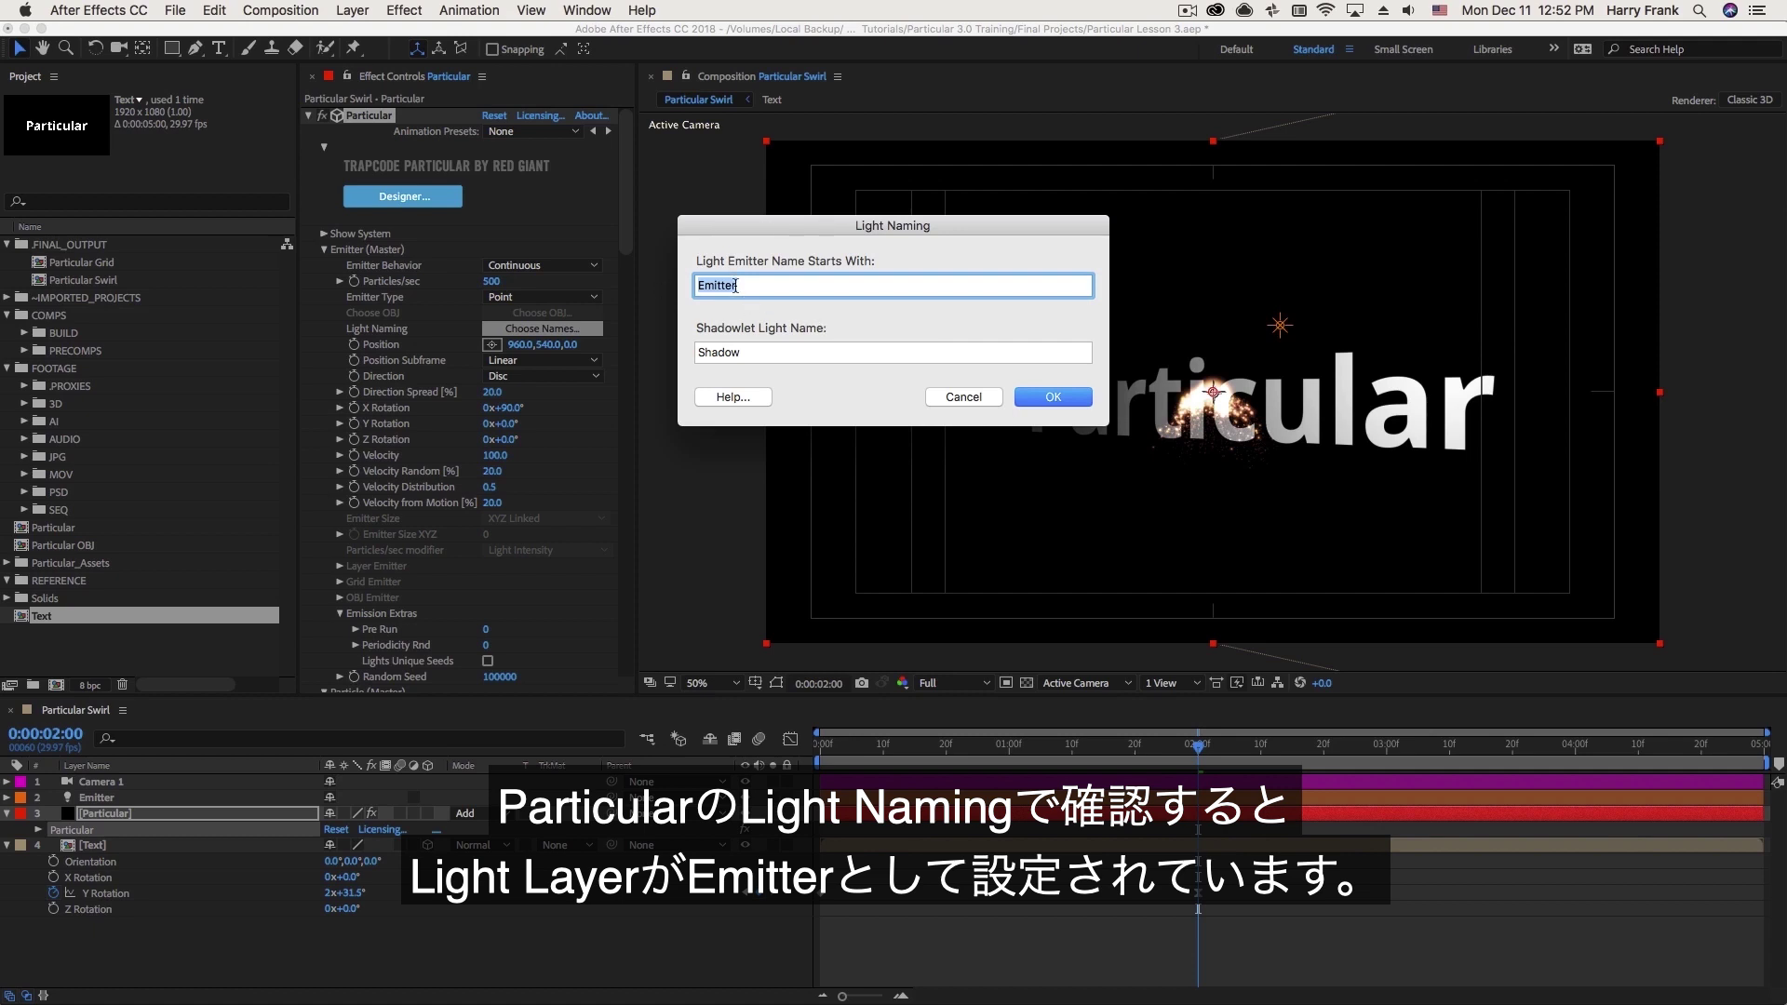
left_click(968, 398)
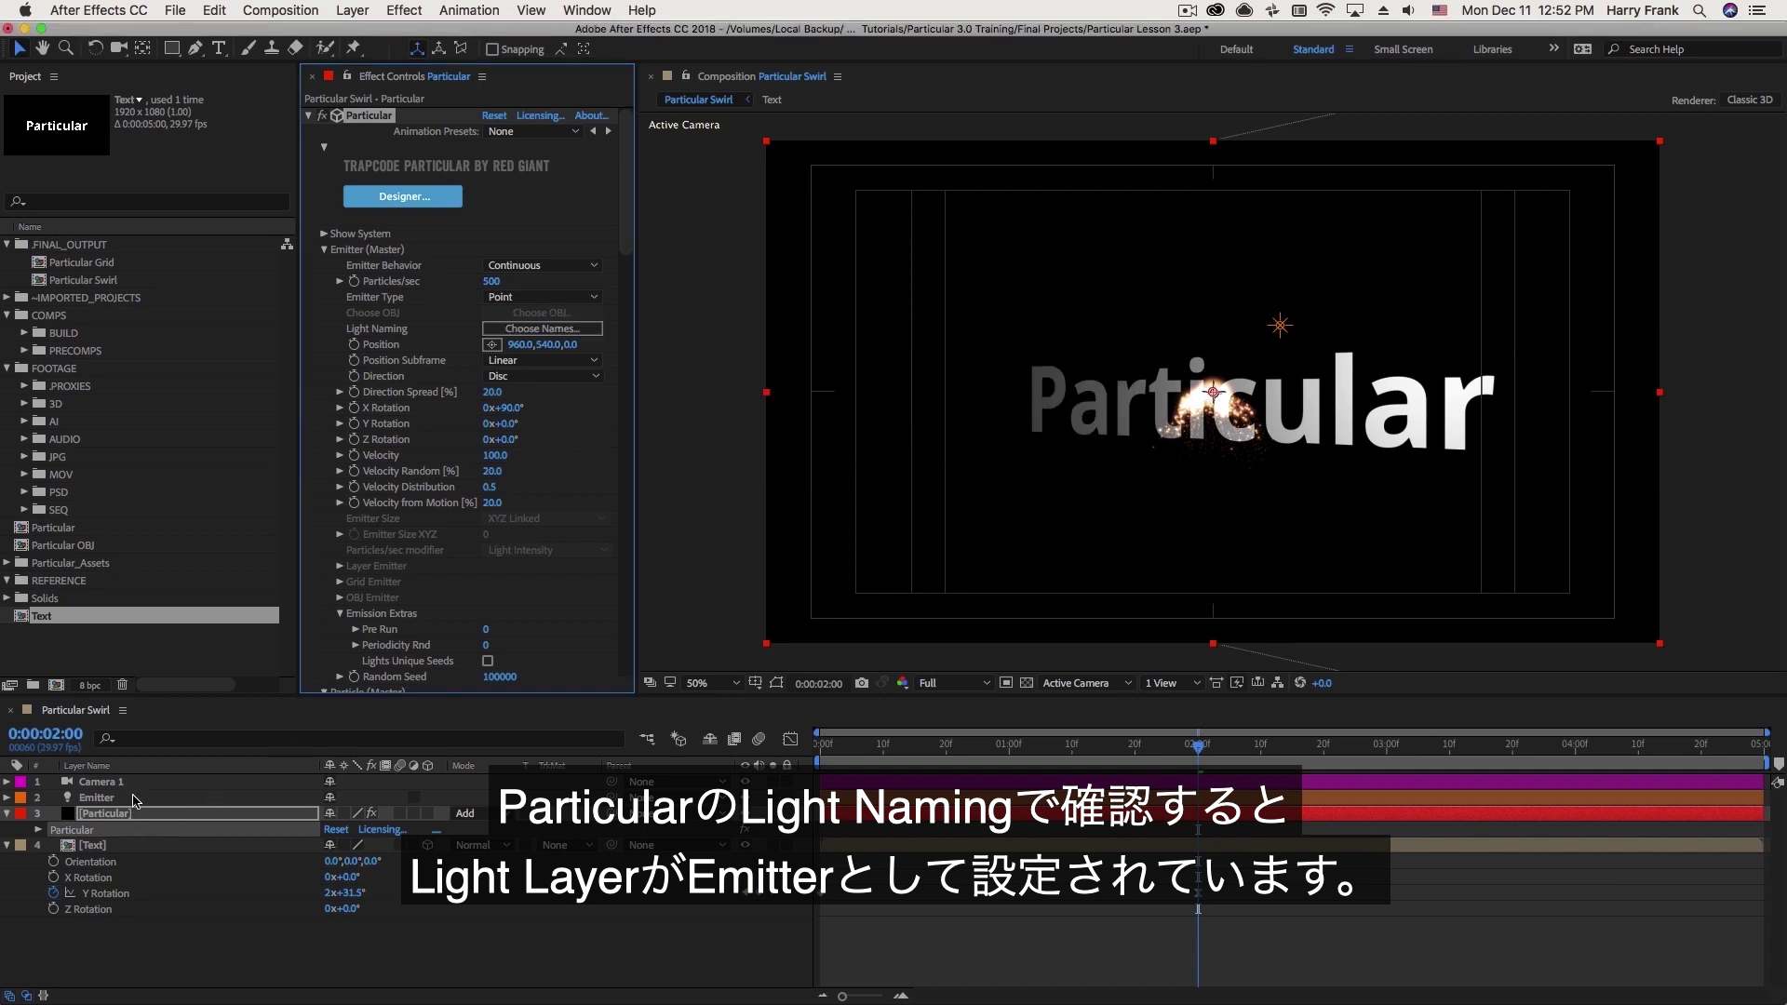
Select the Emitter layer and preview the composition from near the first frame, stopping at 0:00:01:26.
left_click(93, 797)
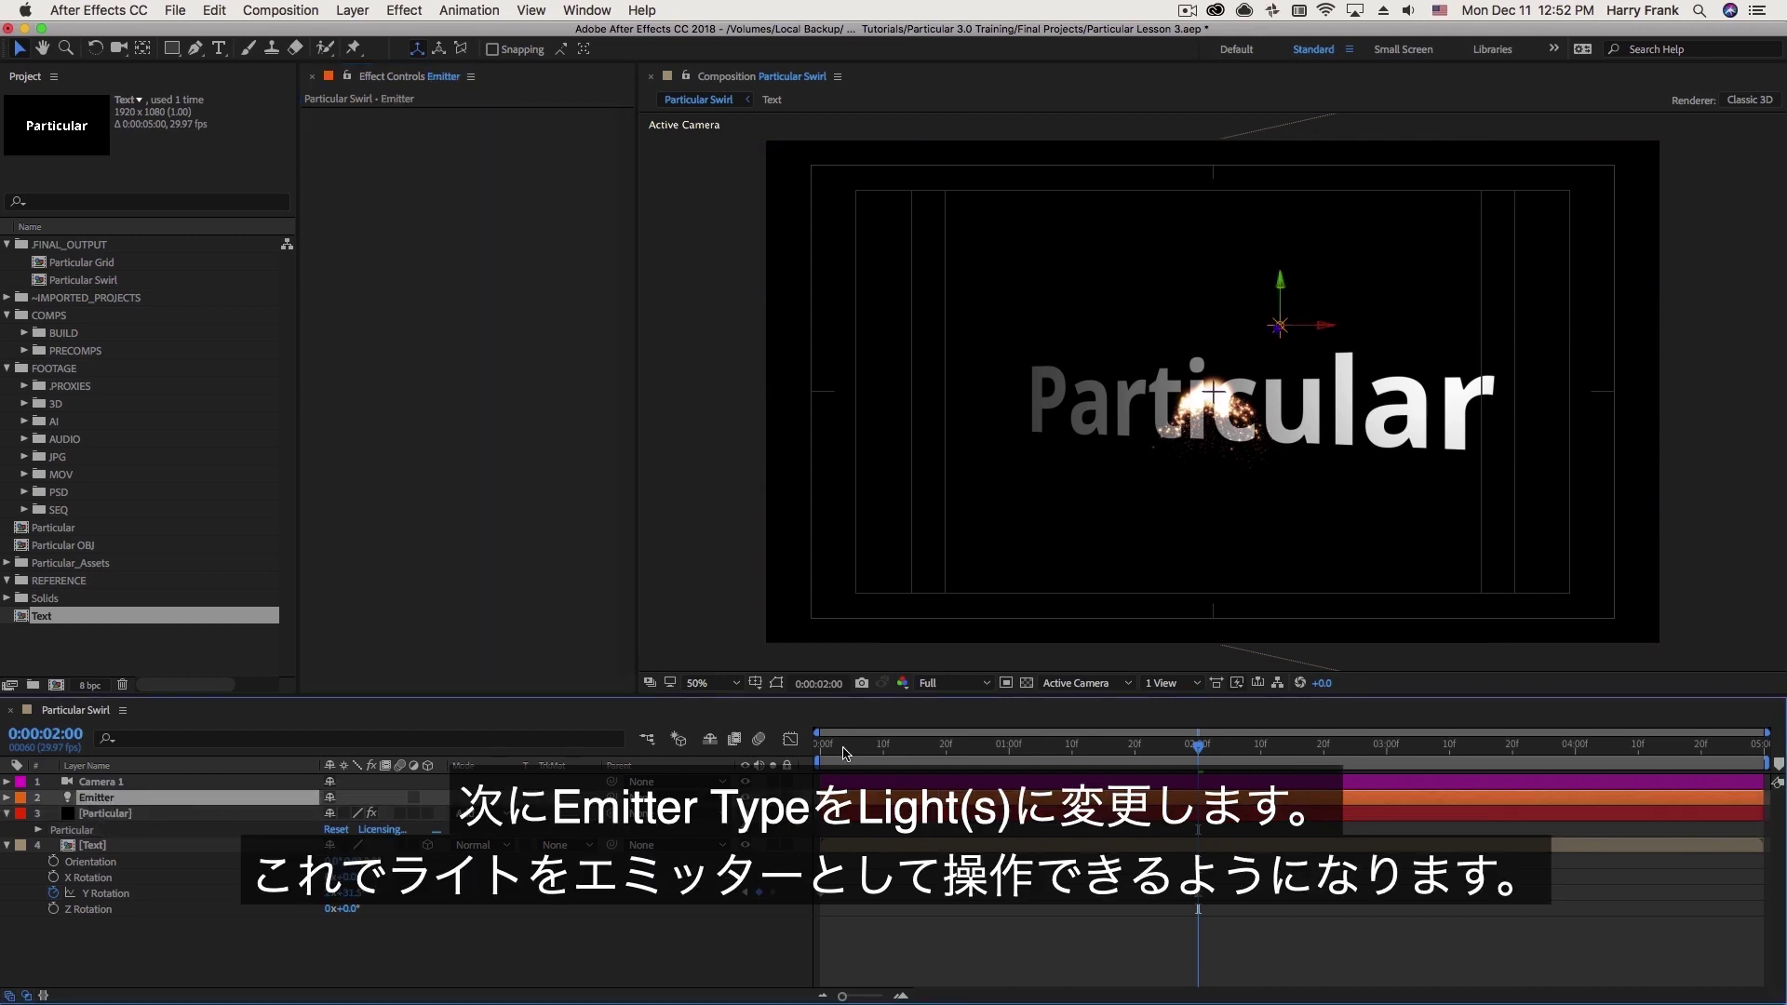
left_click(846, 749)
key("space")
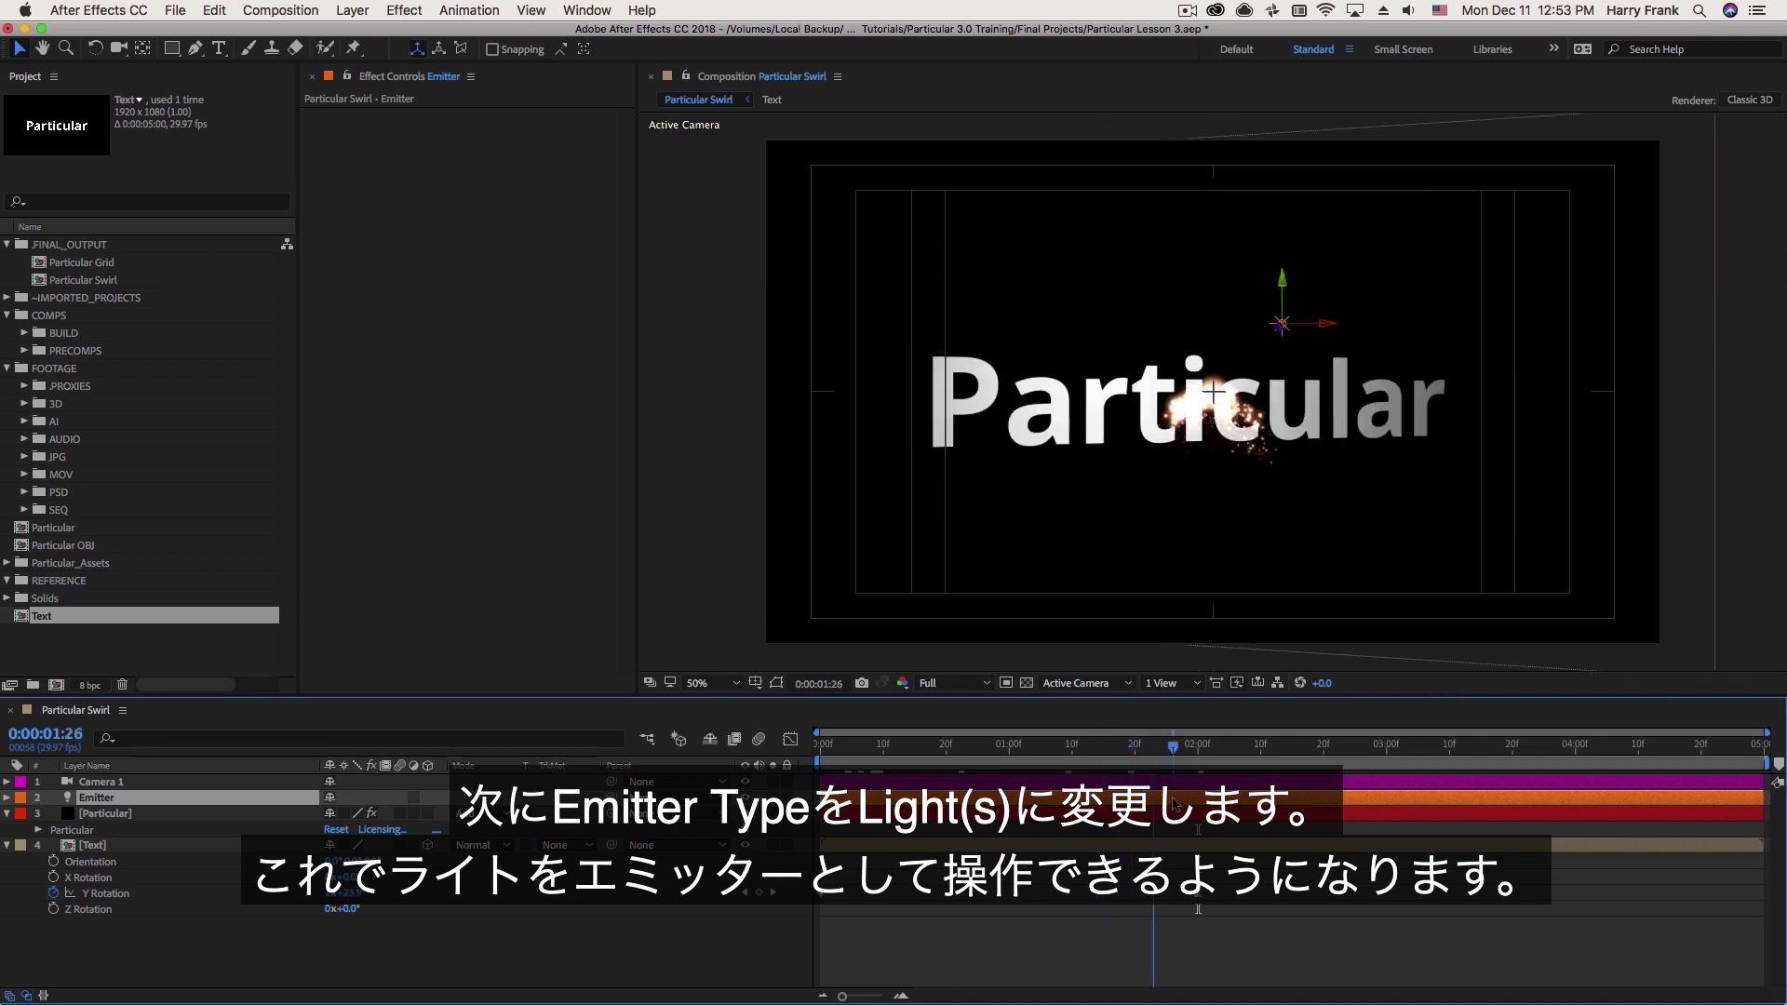
key("space")
Set the Particular layer's Master System Emitter Type to Light(s).
left_click(104, 813)
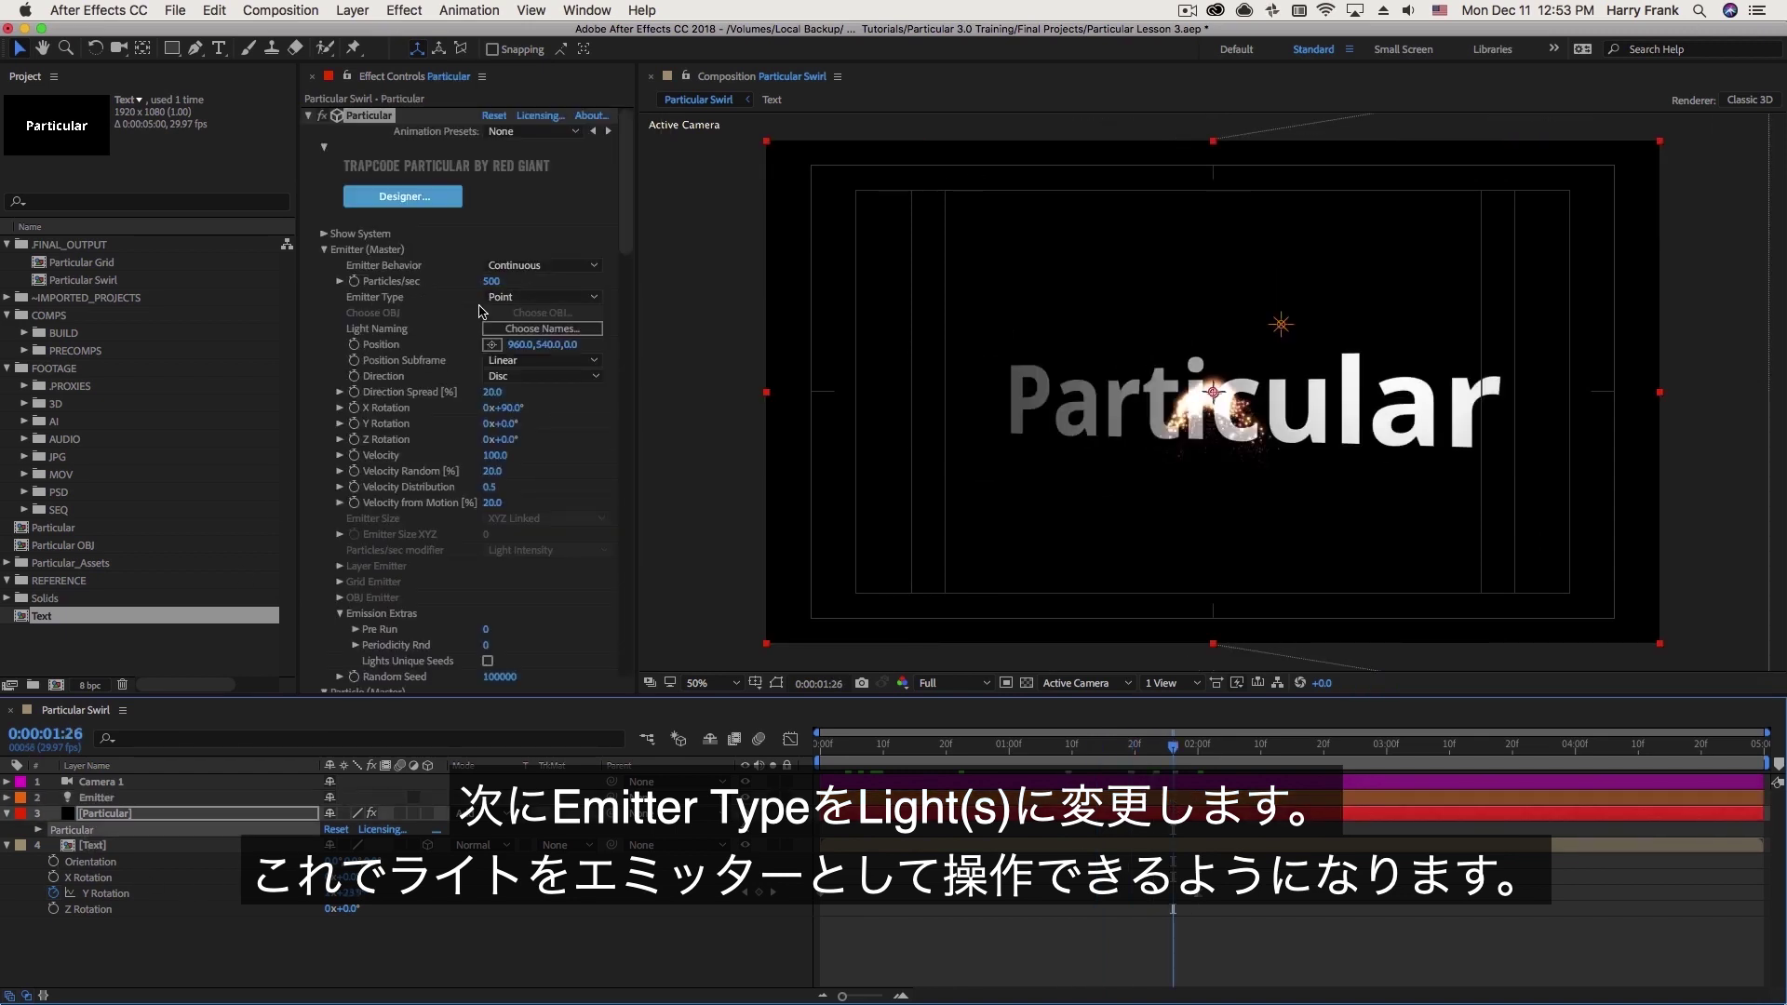
left_click(507, 298)
left_click(549, 386)
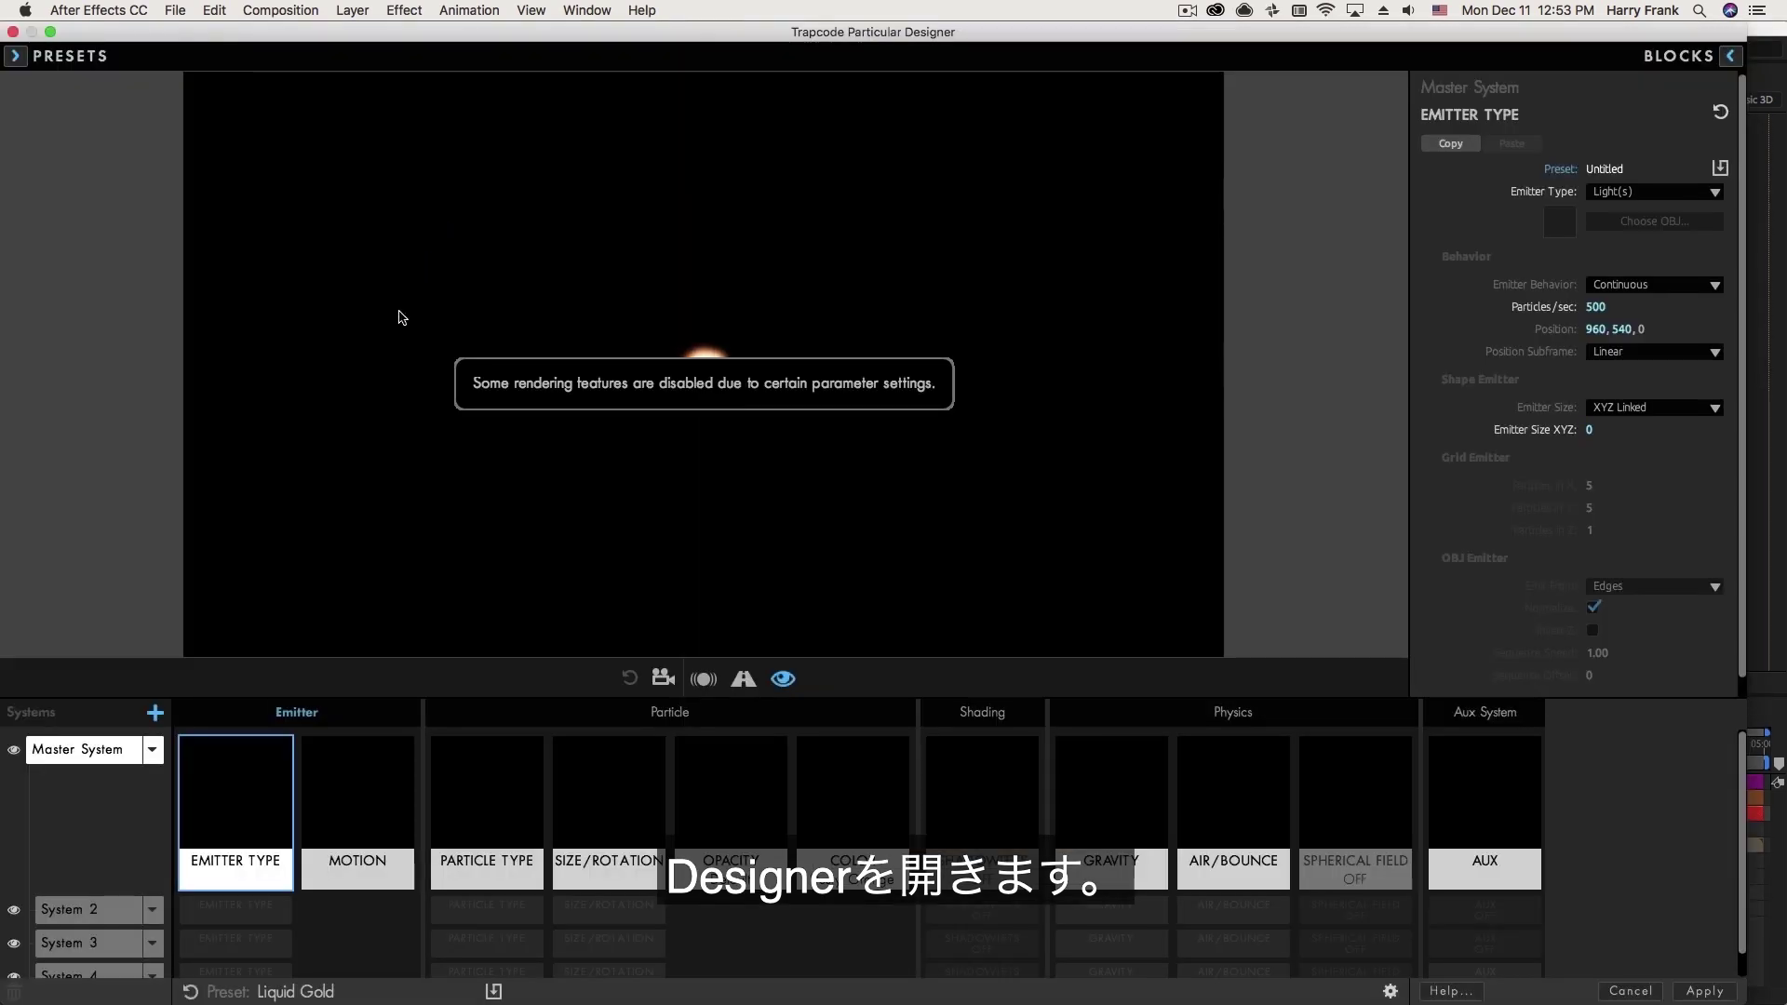
Compare the Emitter Type block settings of the Master System and Systems 2, 3 and 4 in the Particular Designer.
left_click(233, 917)
left_click(230, 939)
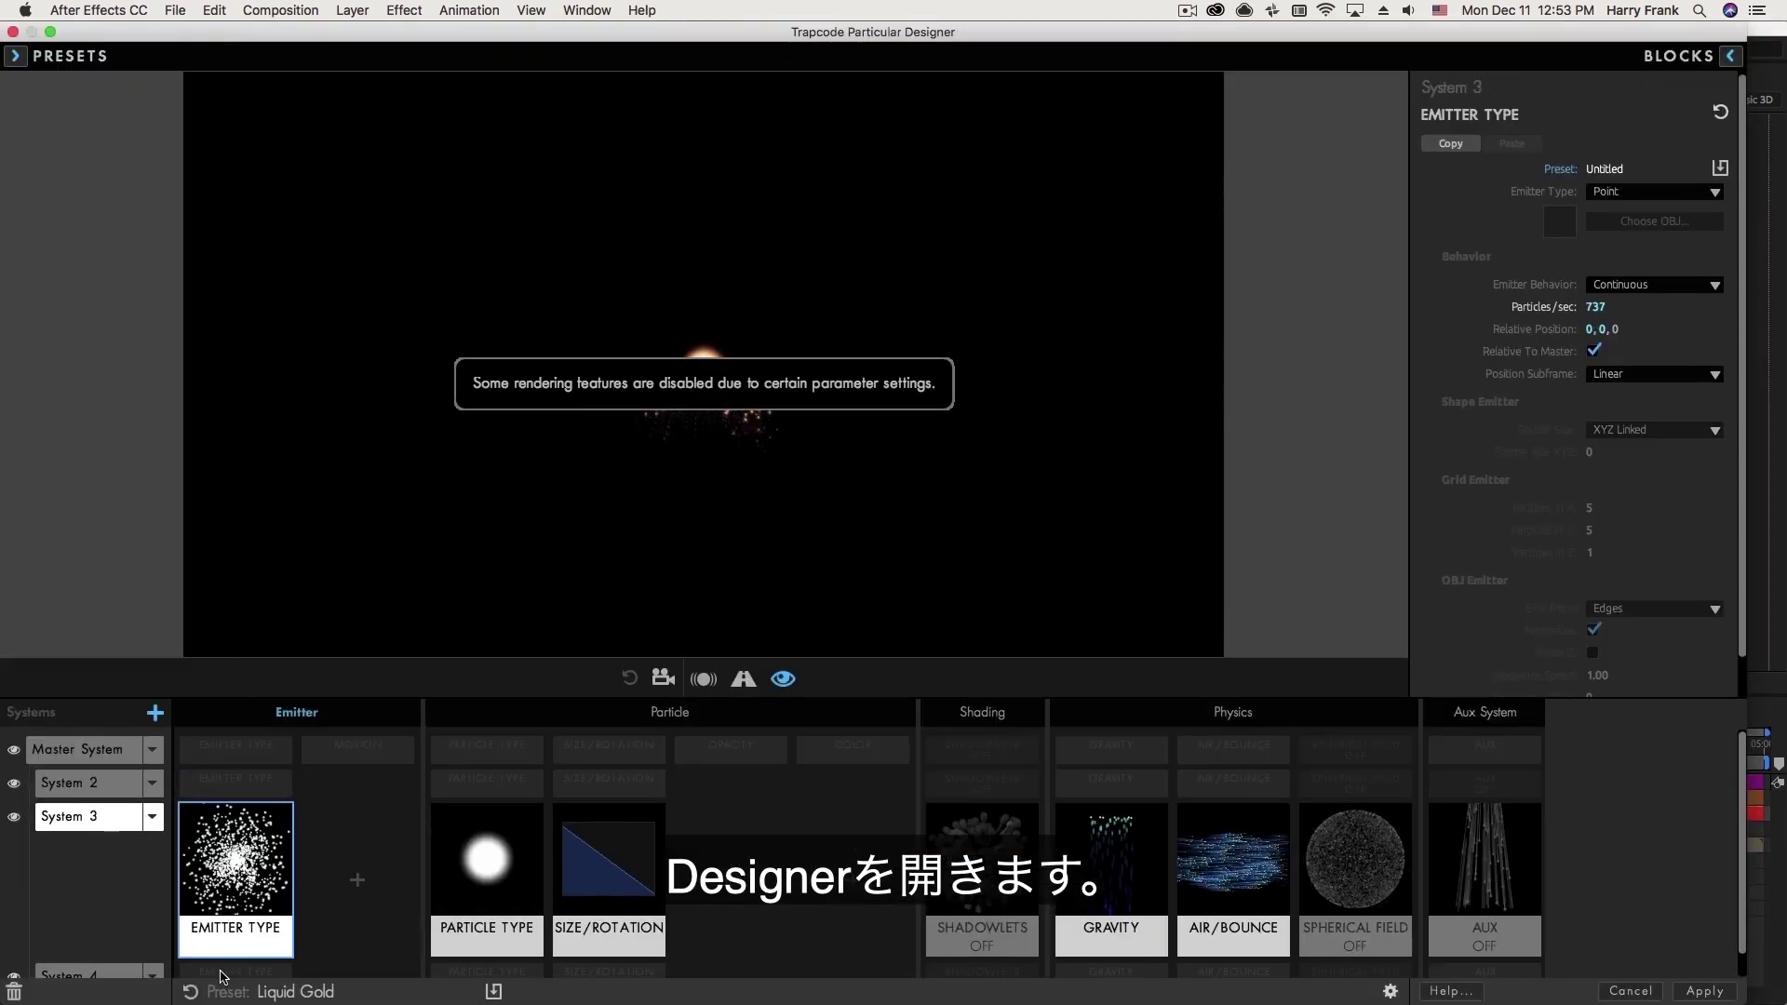
left_click(221, 972)
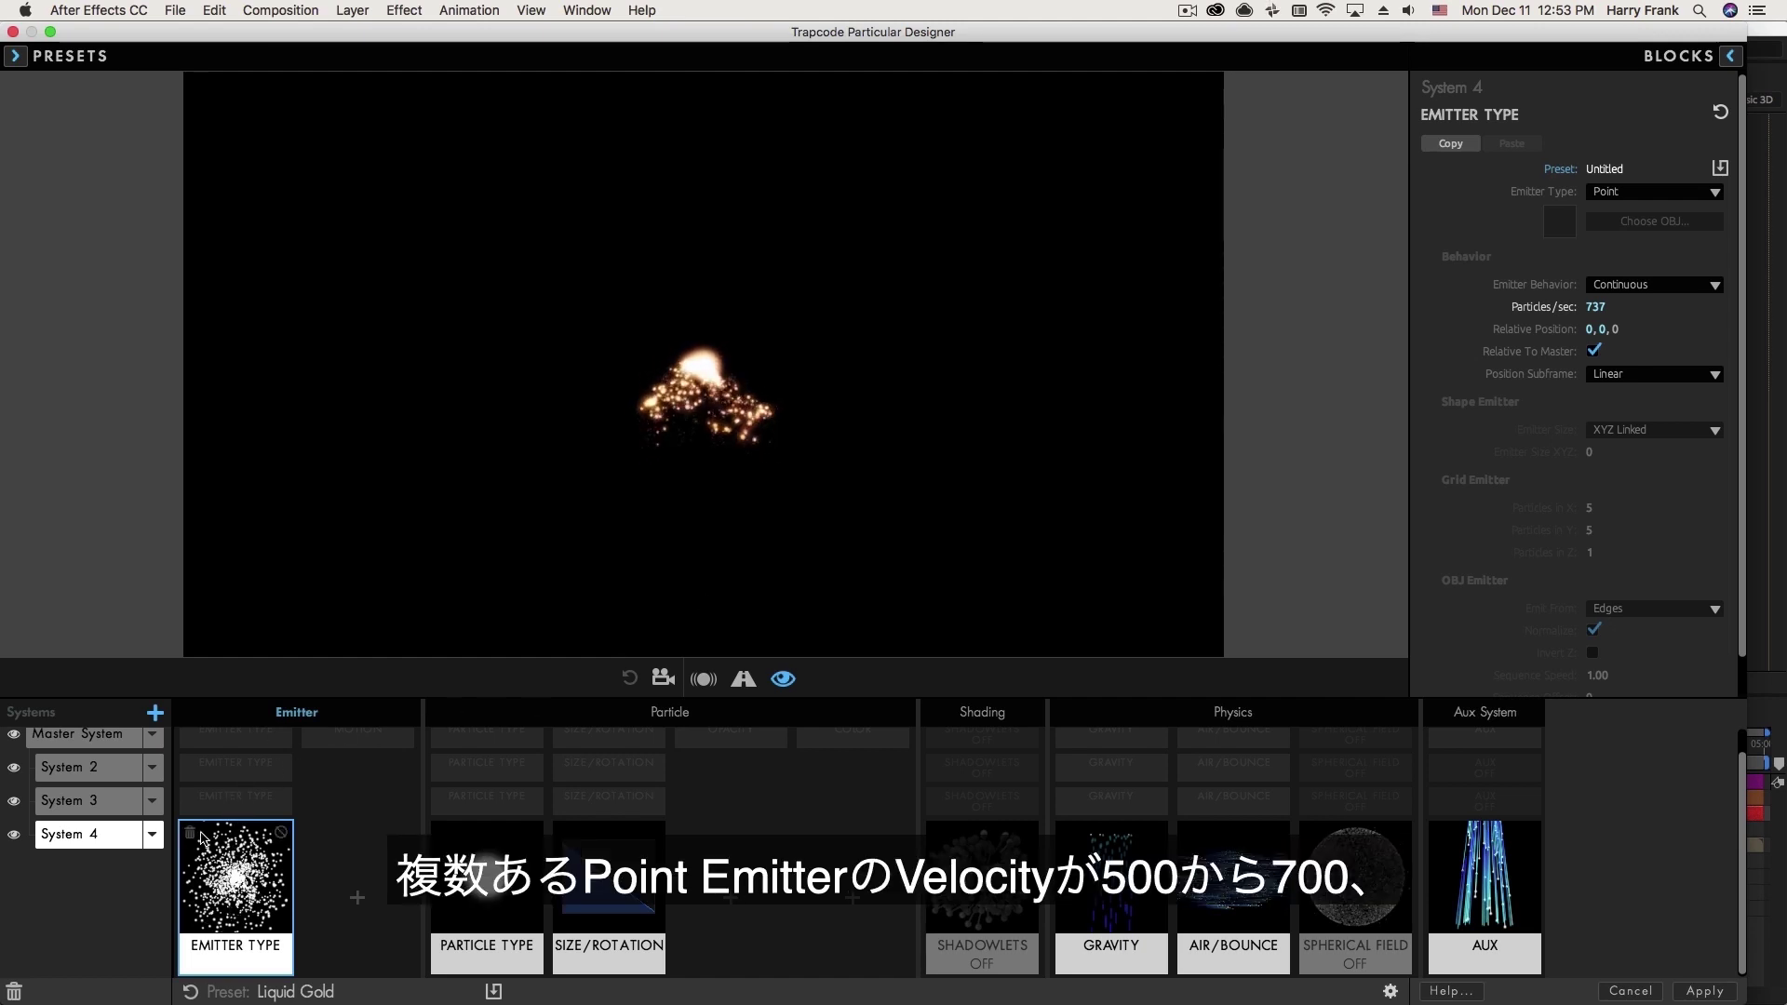
left_click(242, 744)
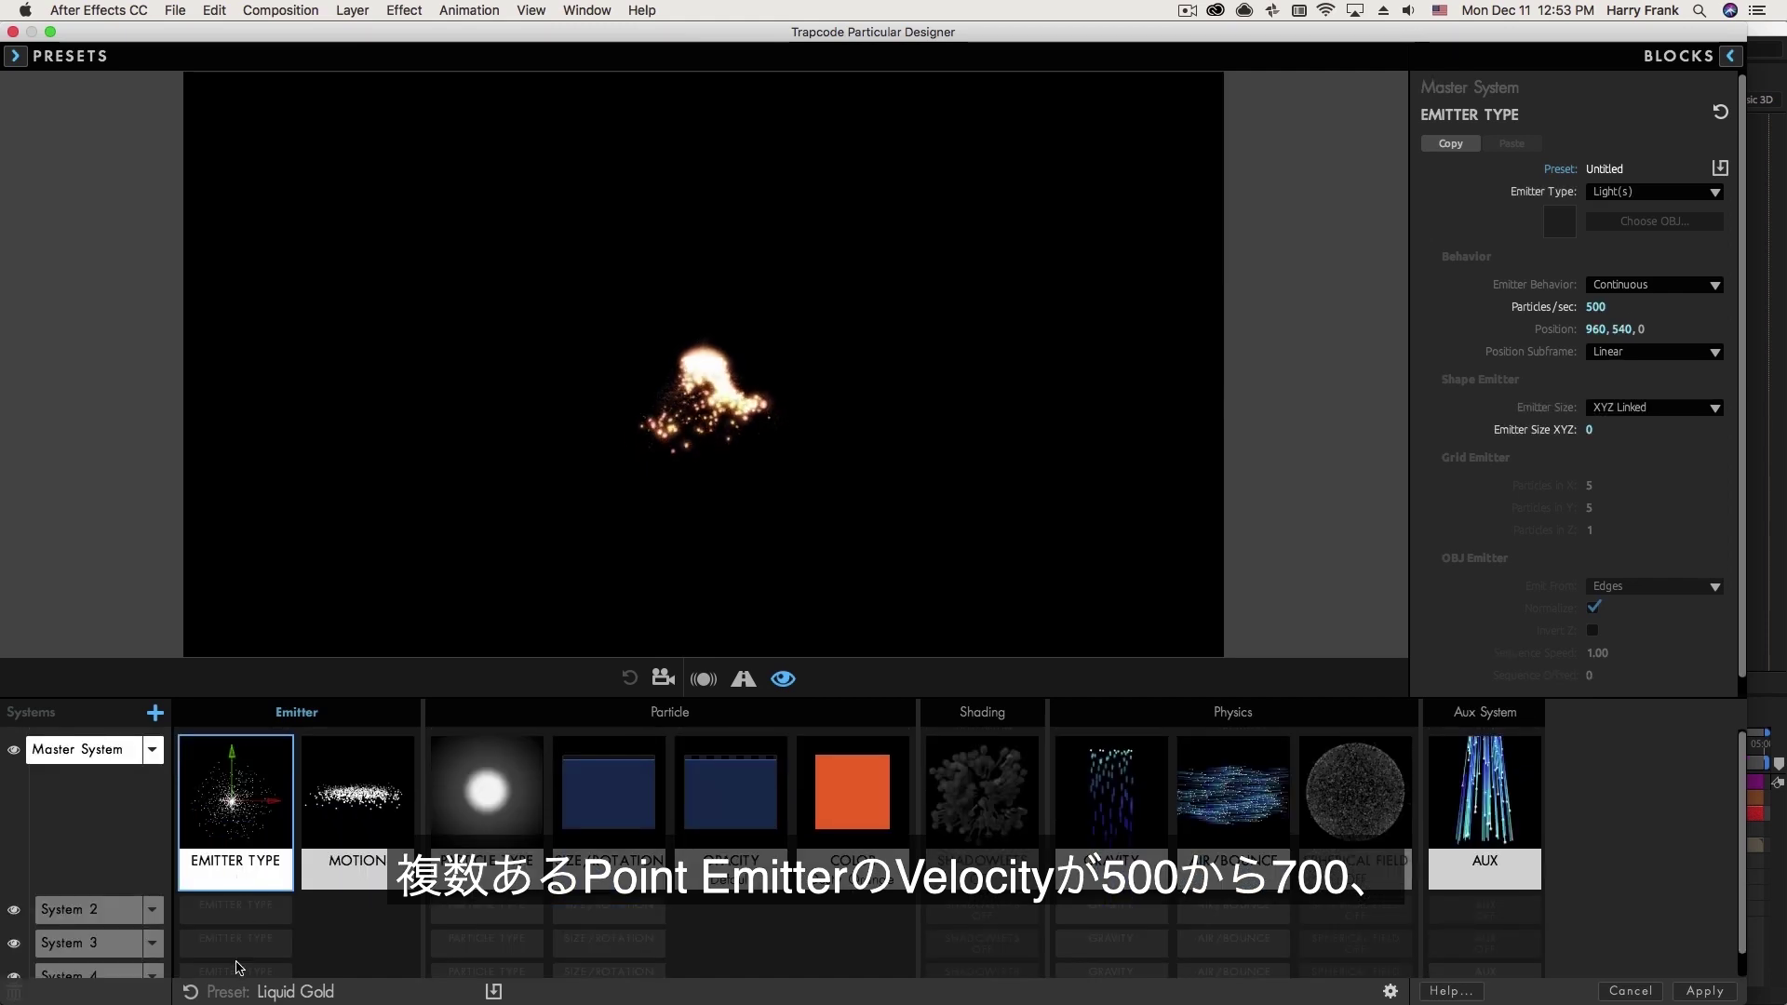
left_click(240, 916)
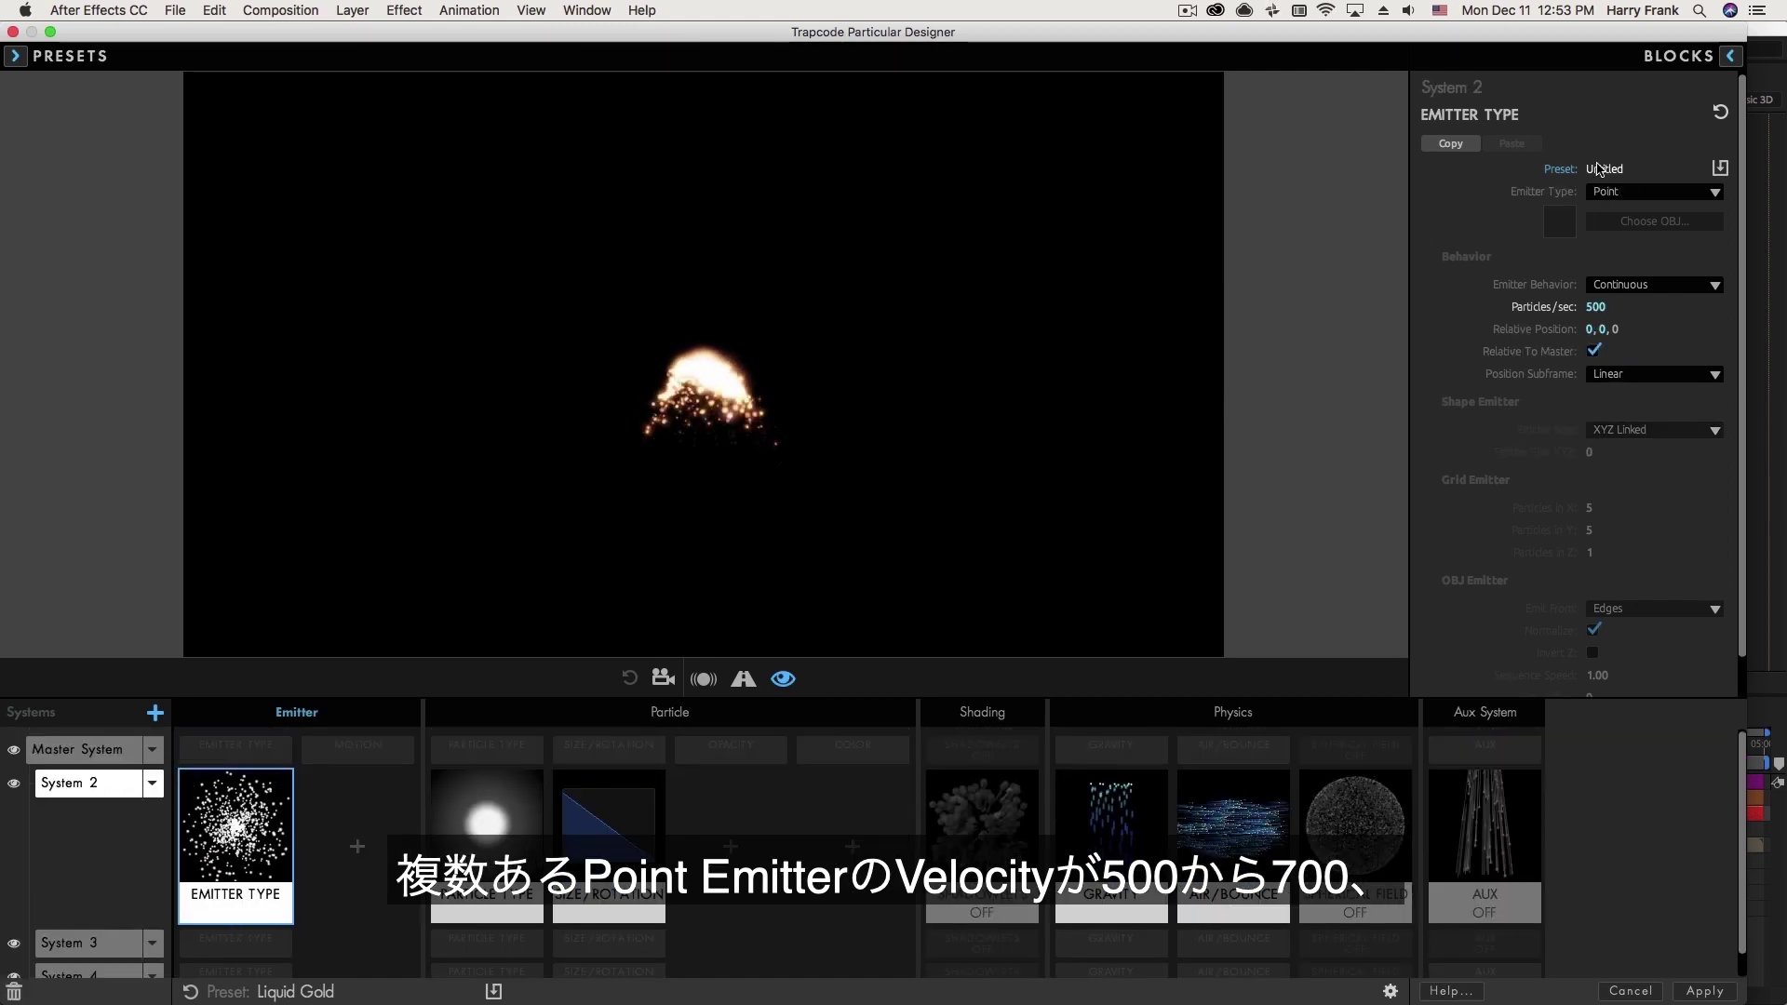
left_click(234, 943)
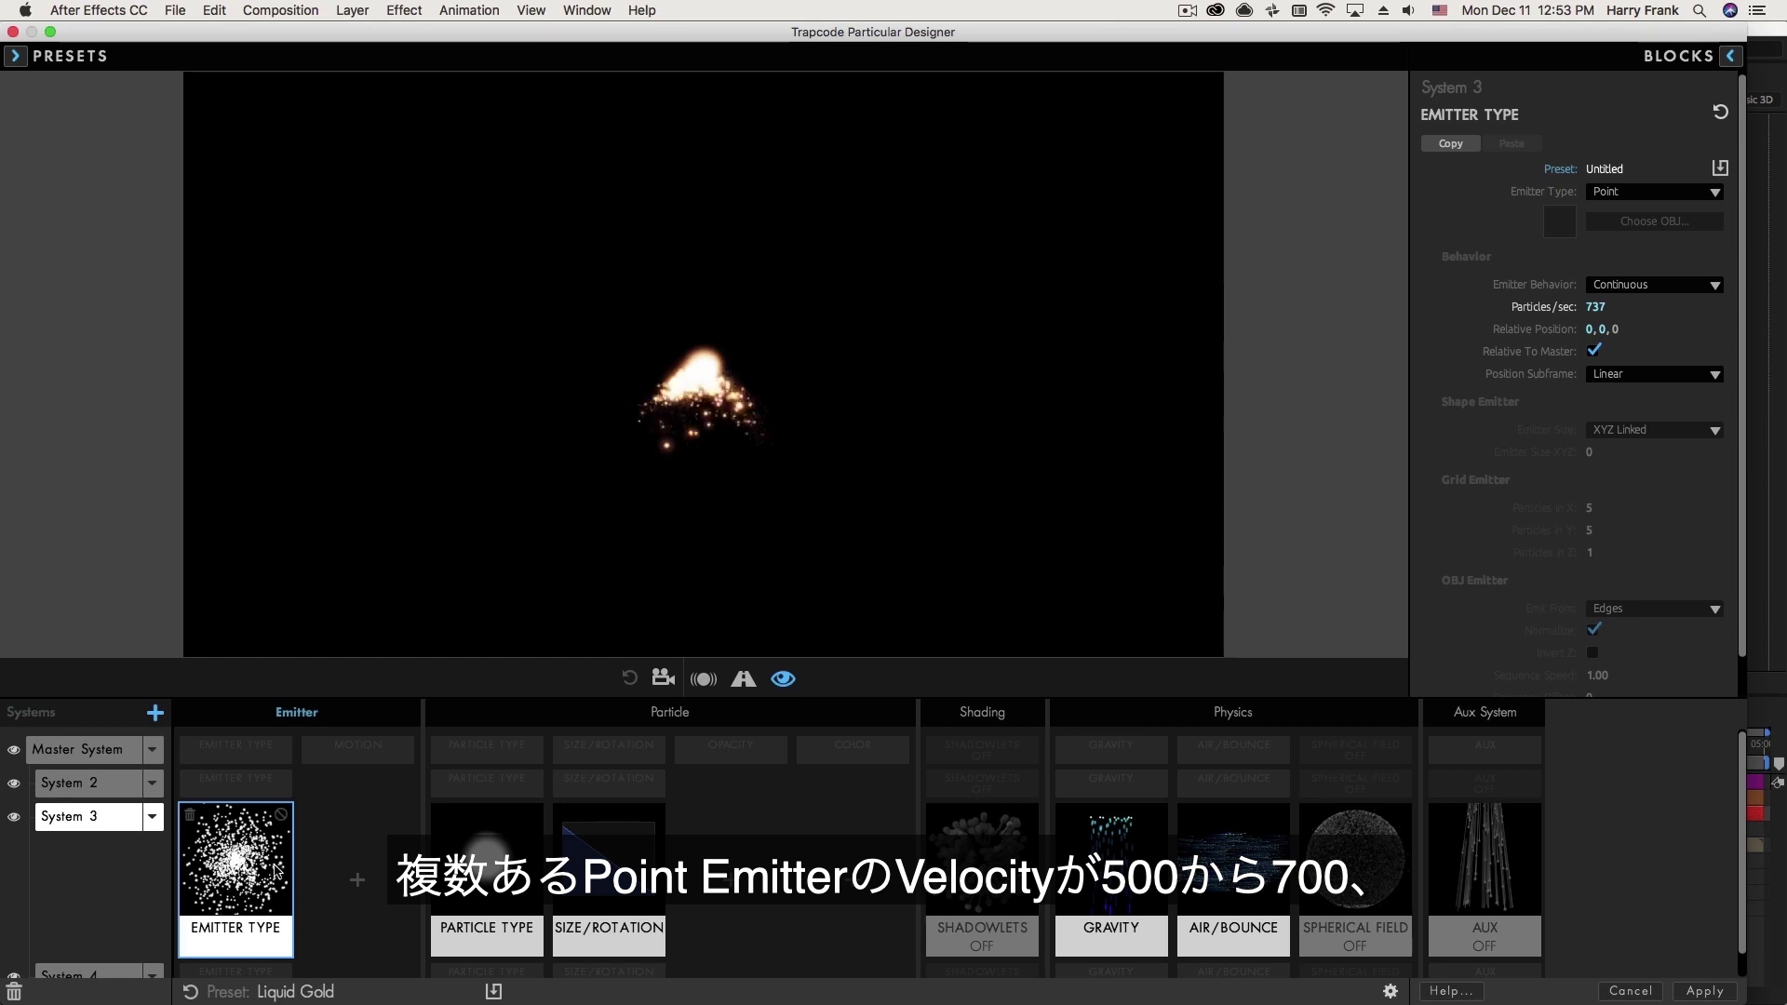
scroll(247, 924, "down", 1)
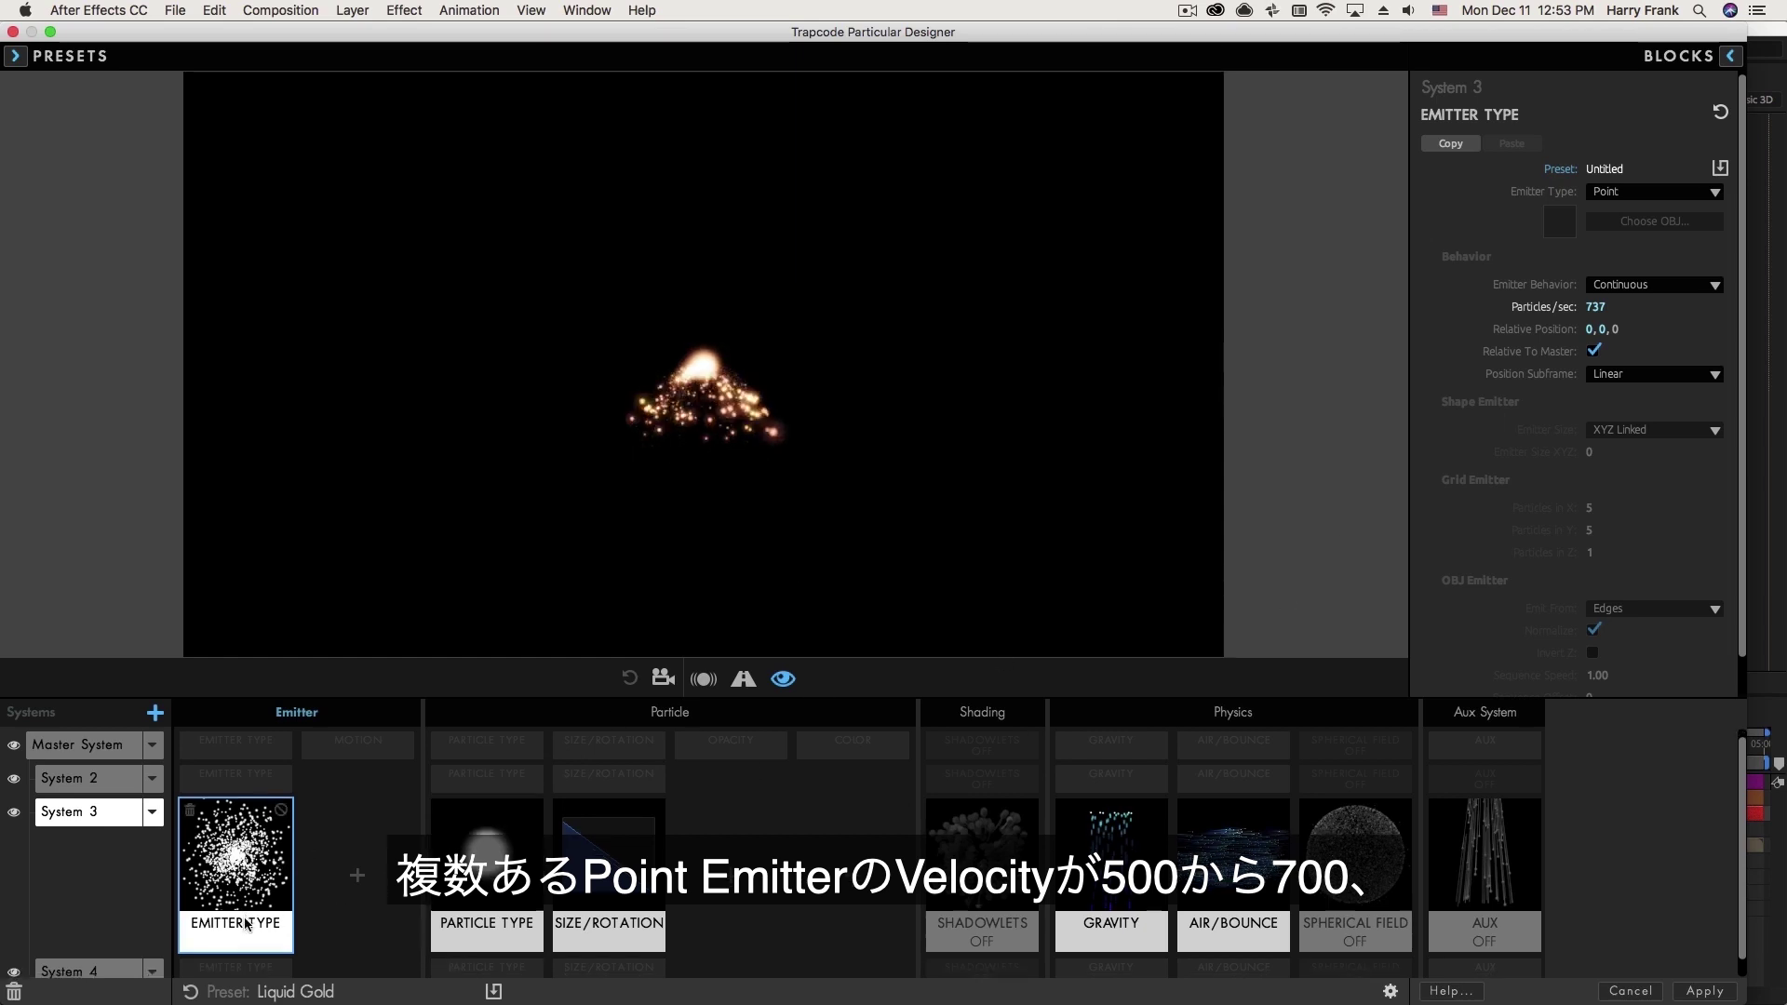
Delete the Emitter Type blocks of Systems 4, 3 and 2, keep the Master System's block, and apply the design.
left_click(231, 964)
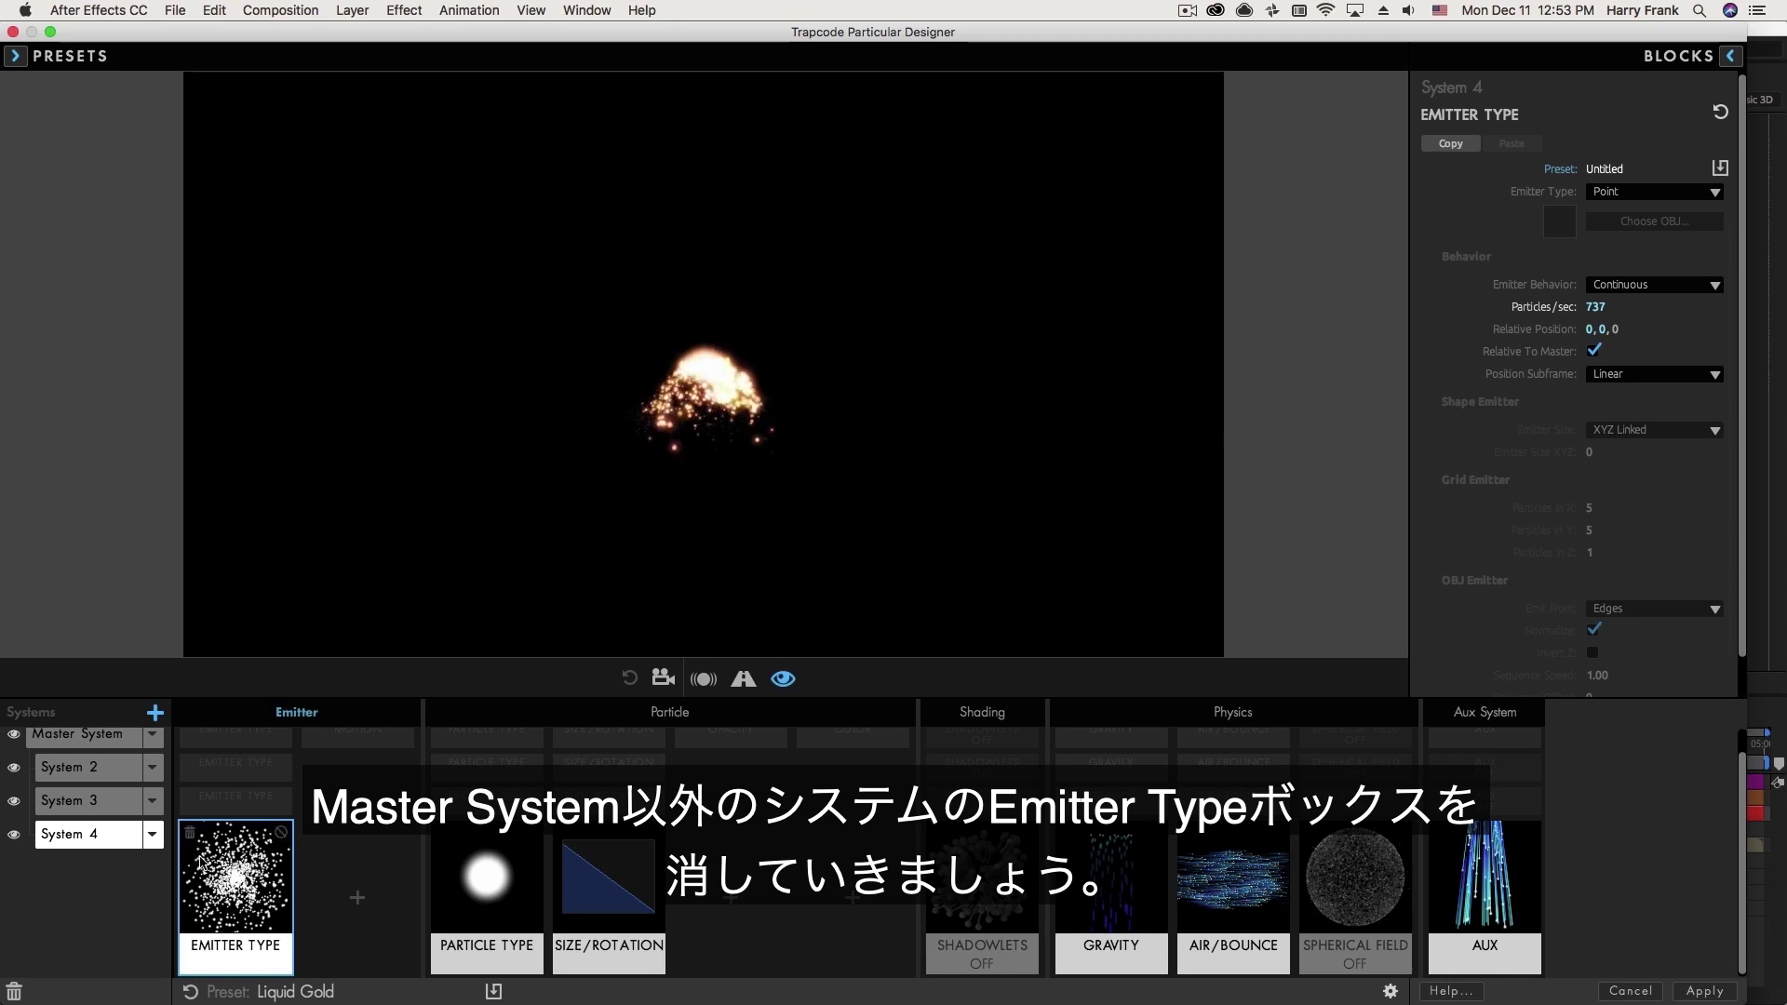
left_click(191, 834)
left_click(206, 807)
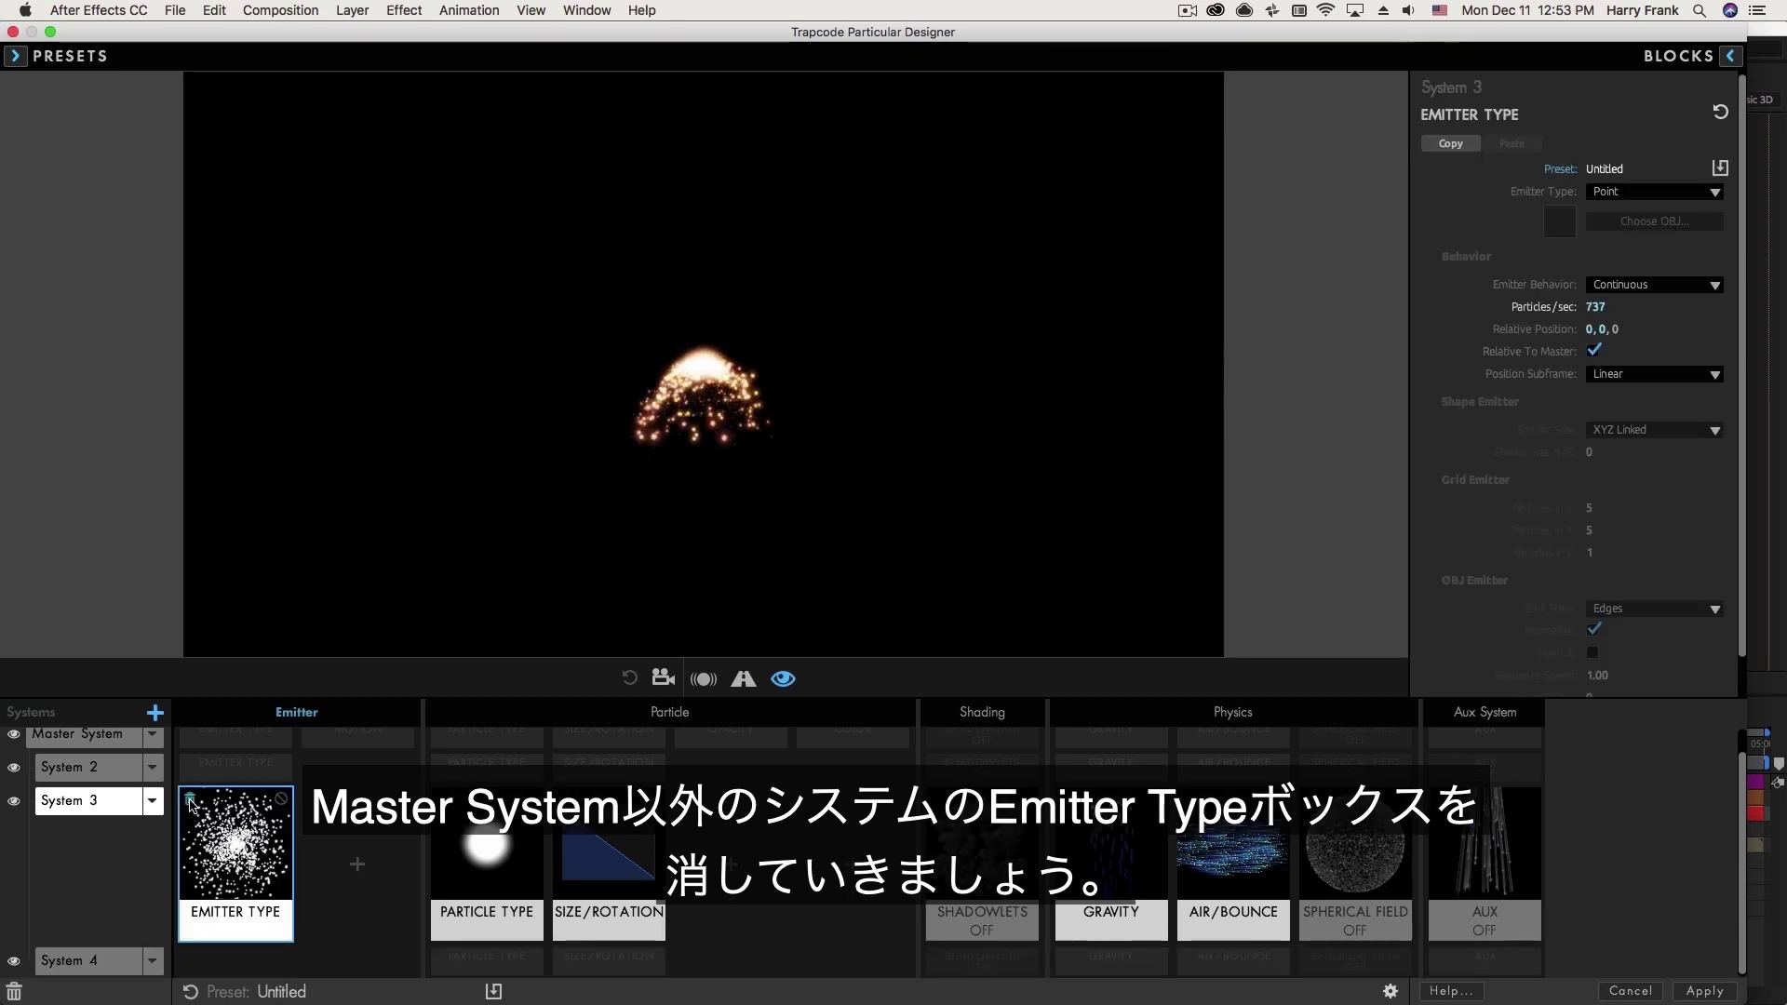
left_click(189, 803)
left_click(229, 768)
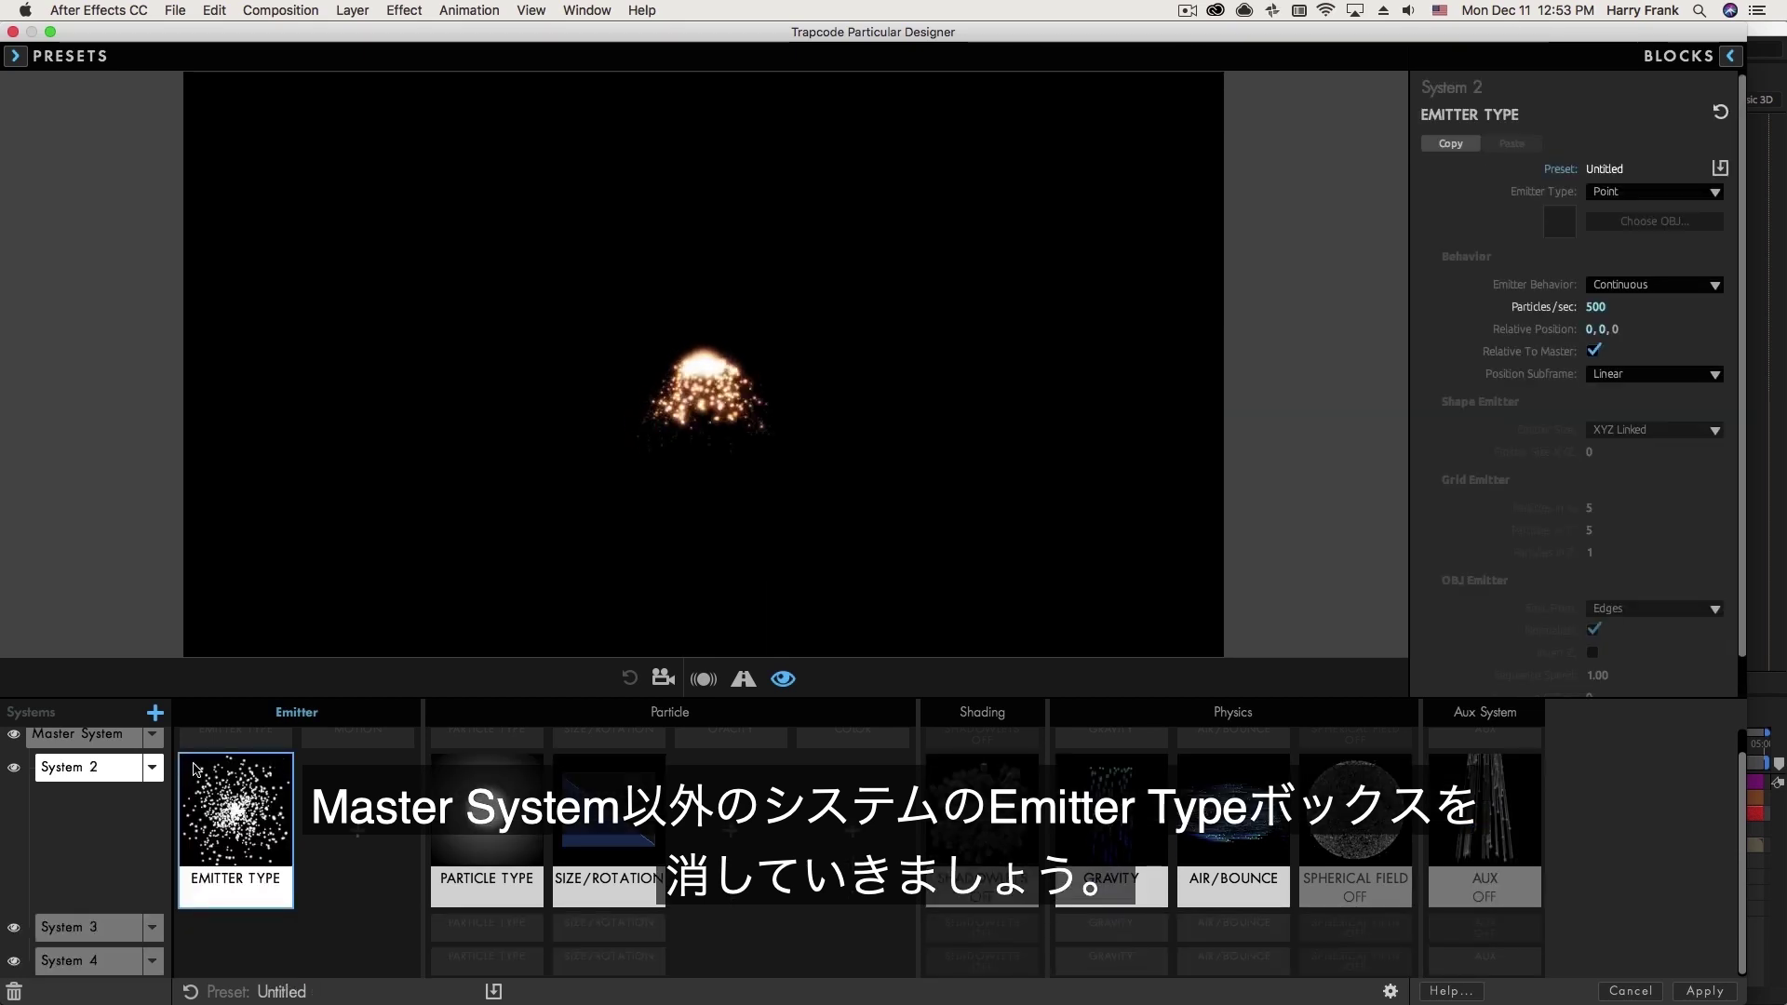
left_click(194, 772)
left_click(221, 740)
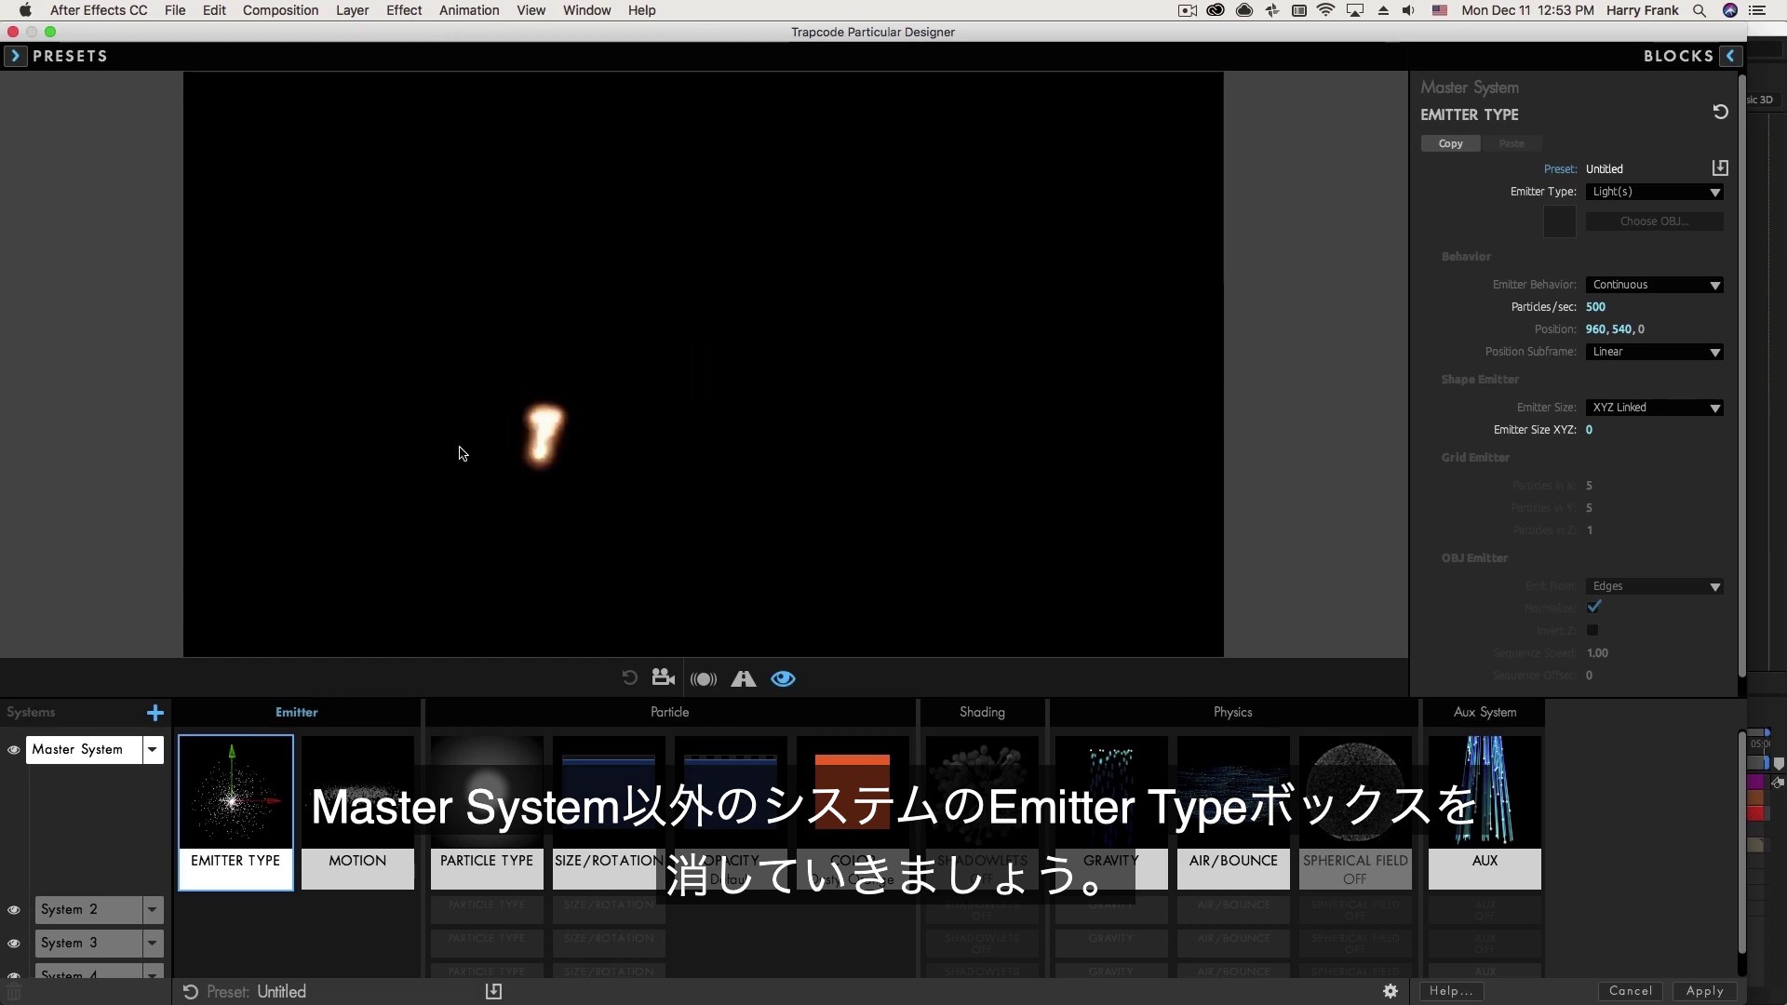
left_click(1704, 991)
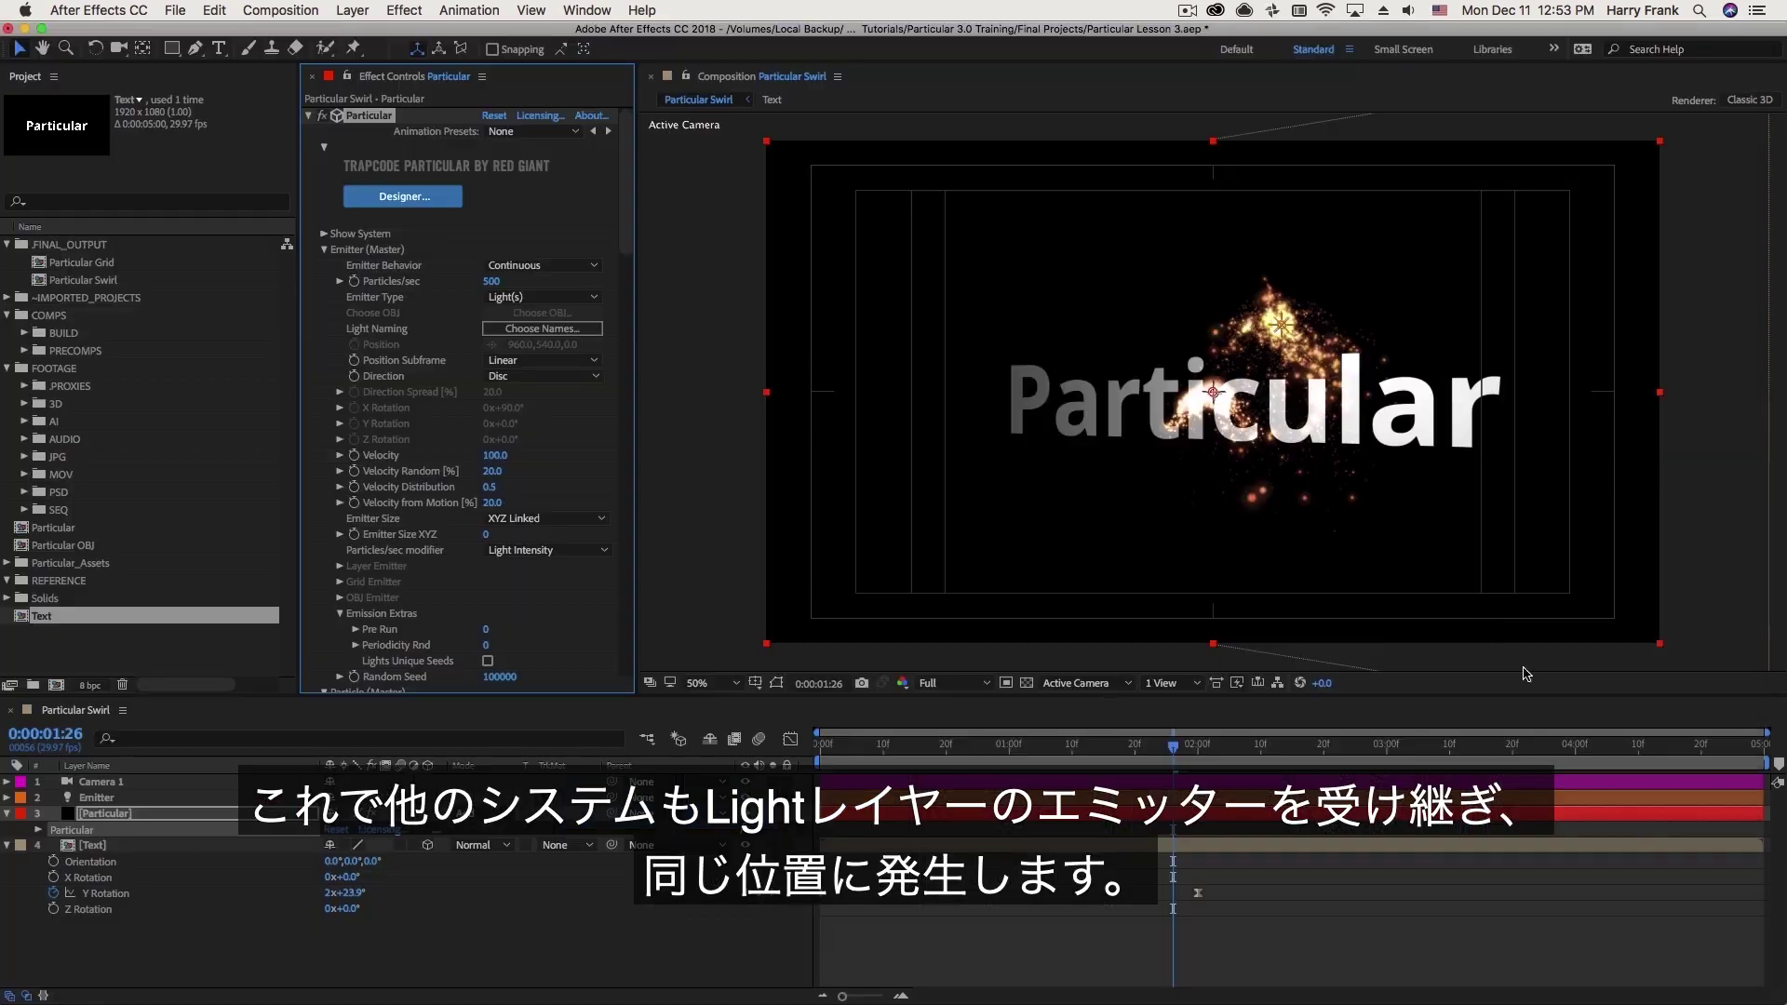
Shift the Emitter light slightly in the composition view and parent it to the Text layer.
left_click(1282, 326)
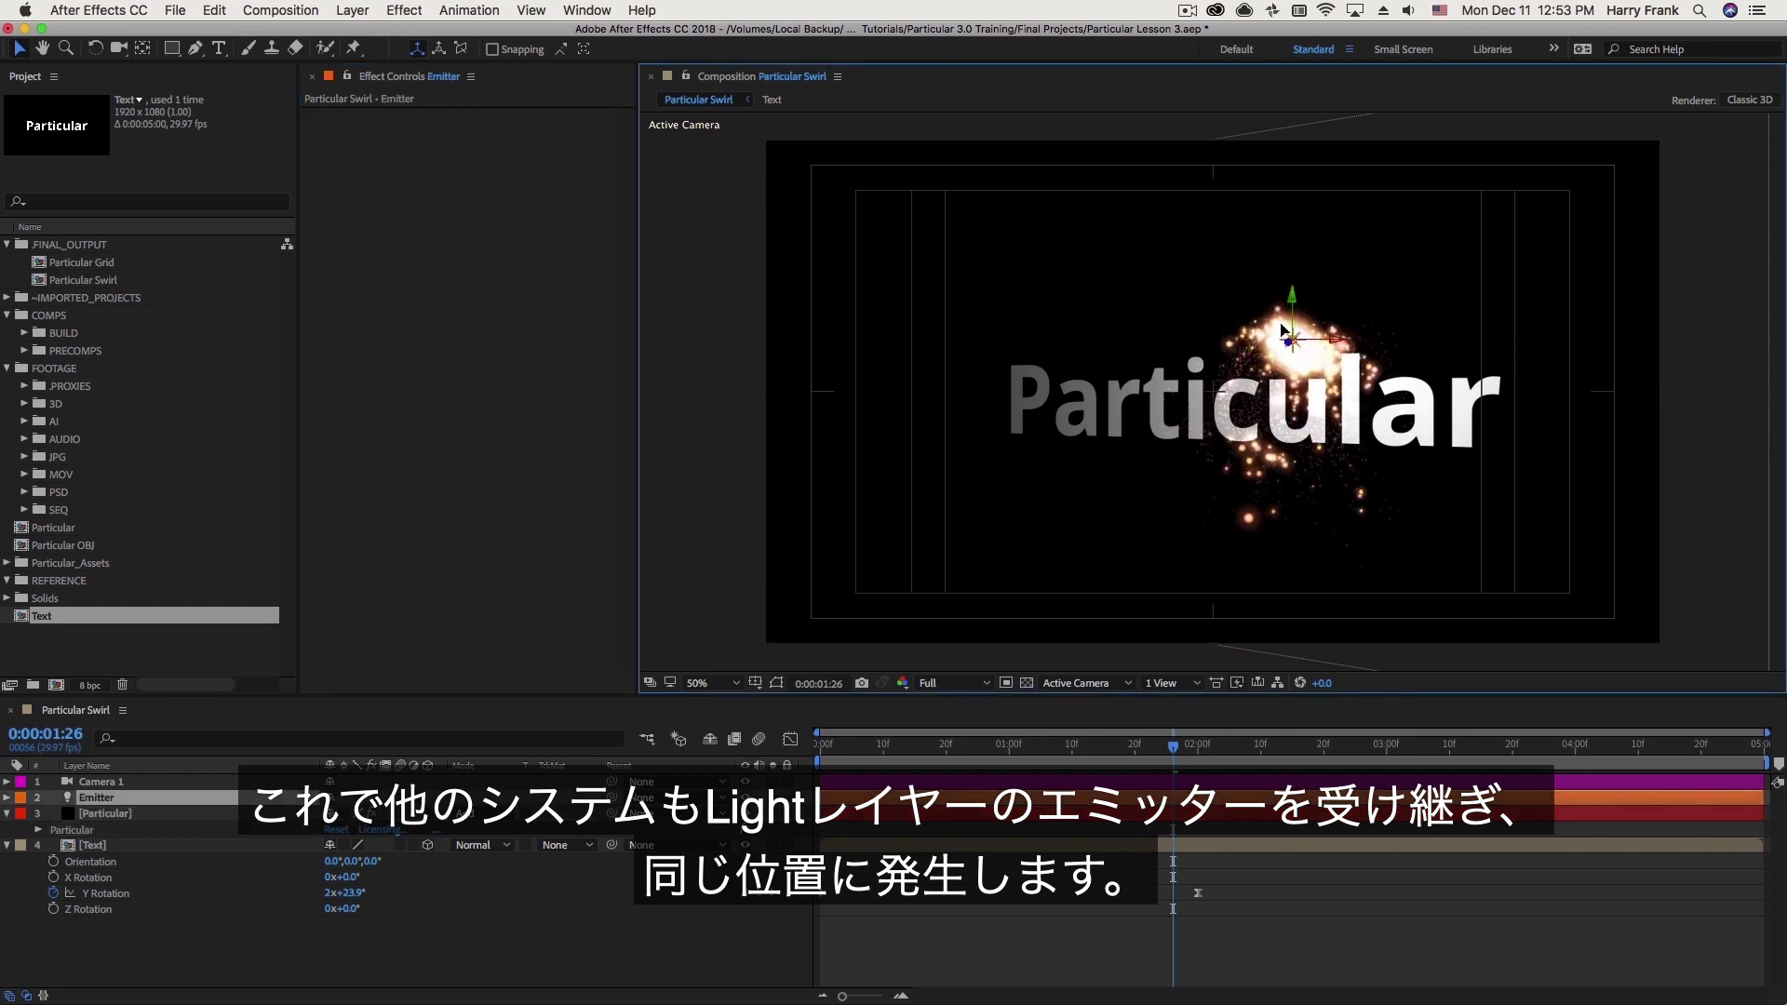
left_click_drag(1306, 328, 1291, 343)
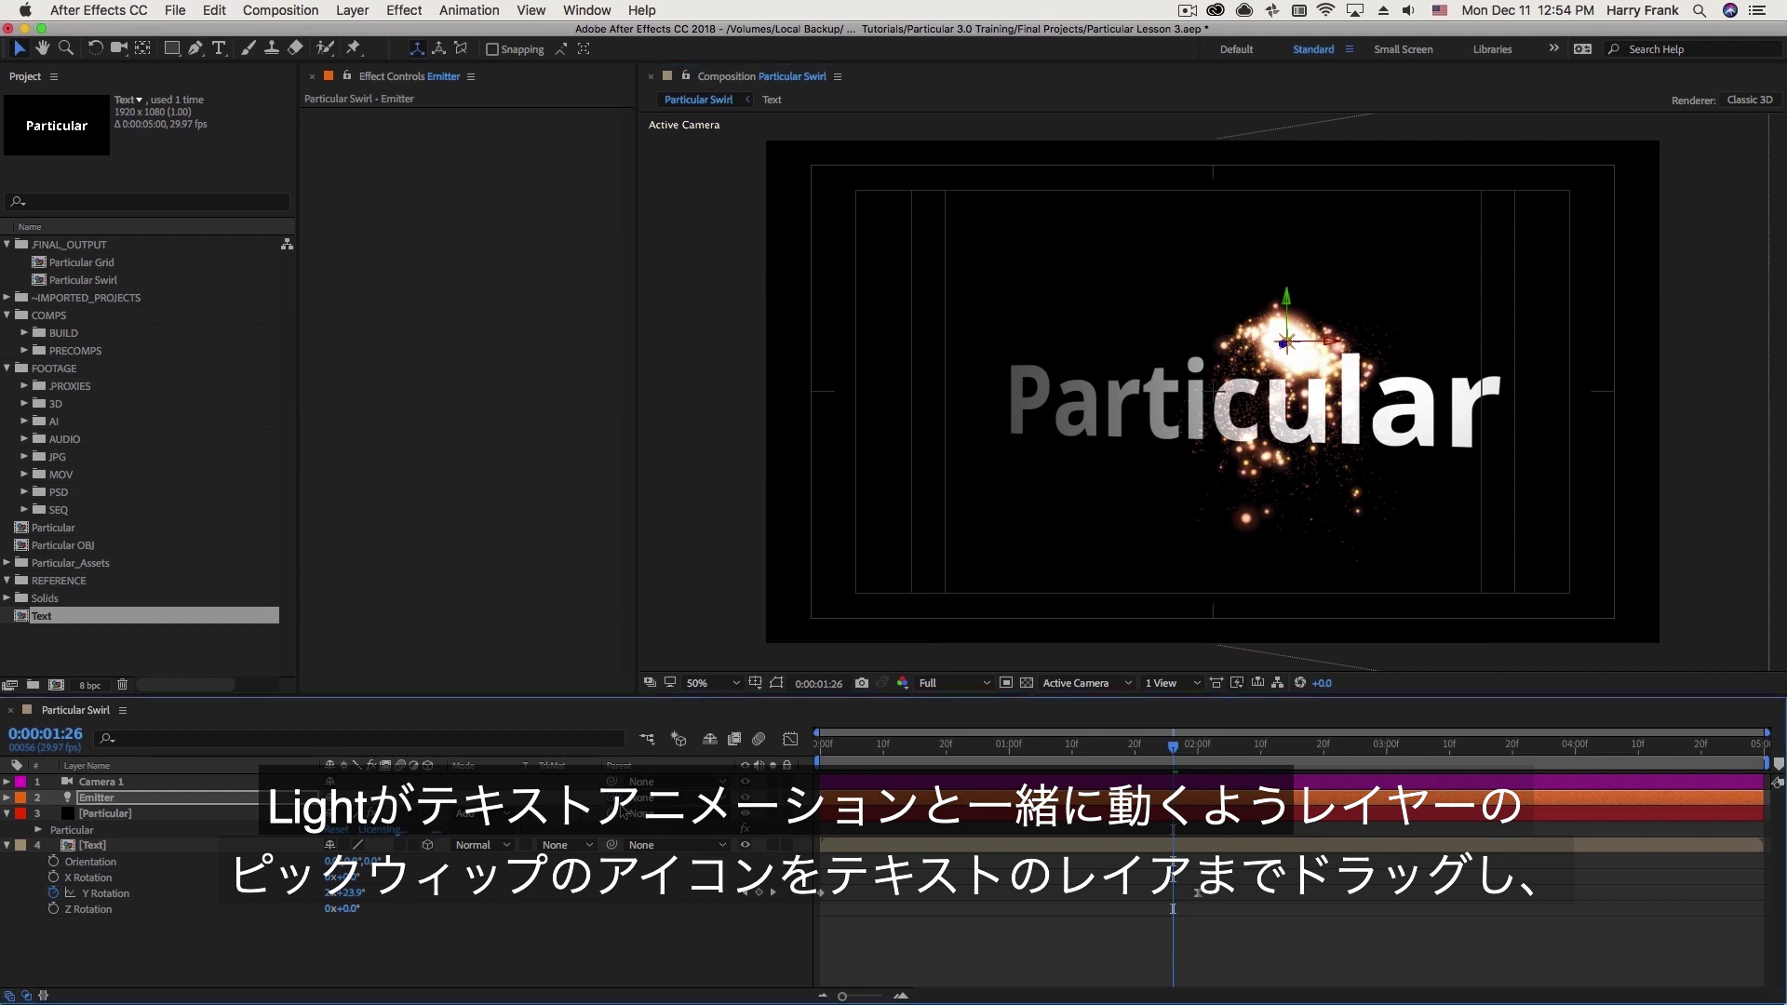
left_click_drag(622, 813, 158, 853)
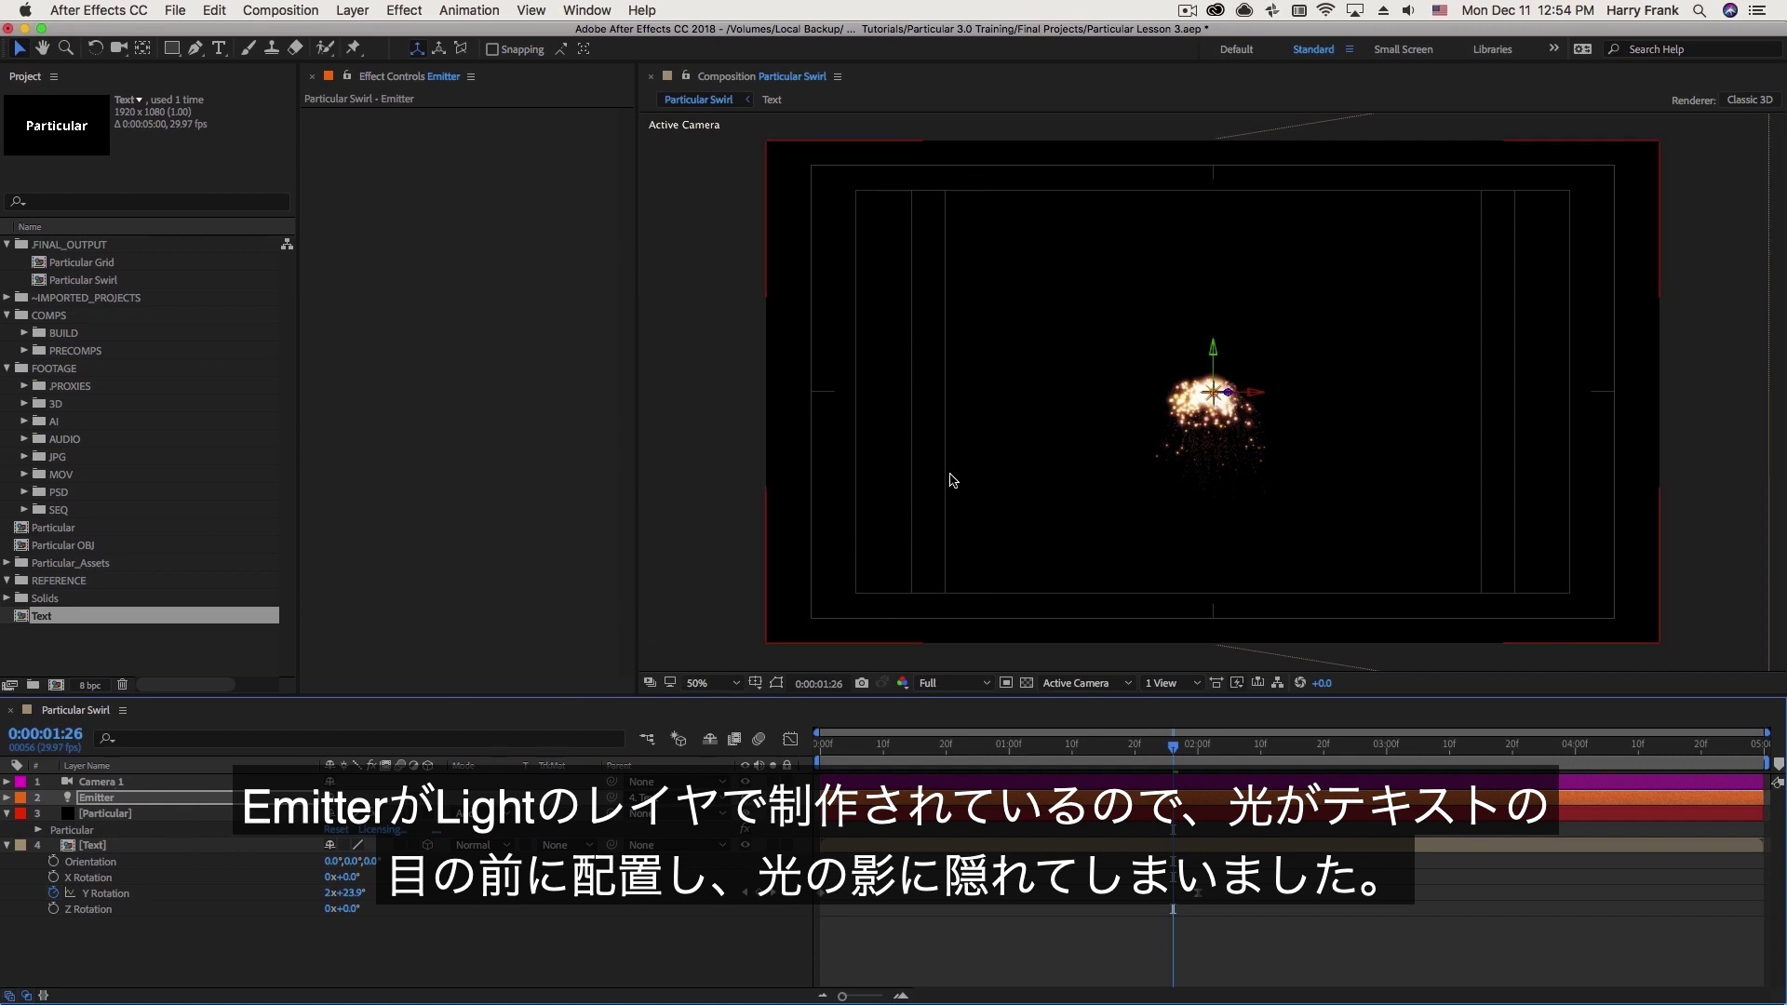
Try toggling Accepts Lights in the Text layer's Material Options, collapse its properties and deselect the layer.
left_click(145, 847)
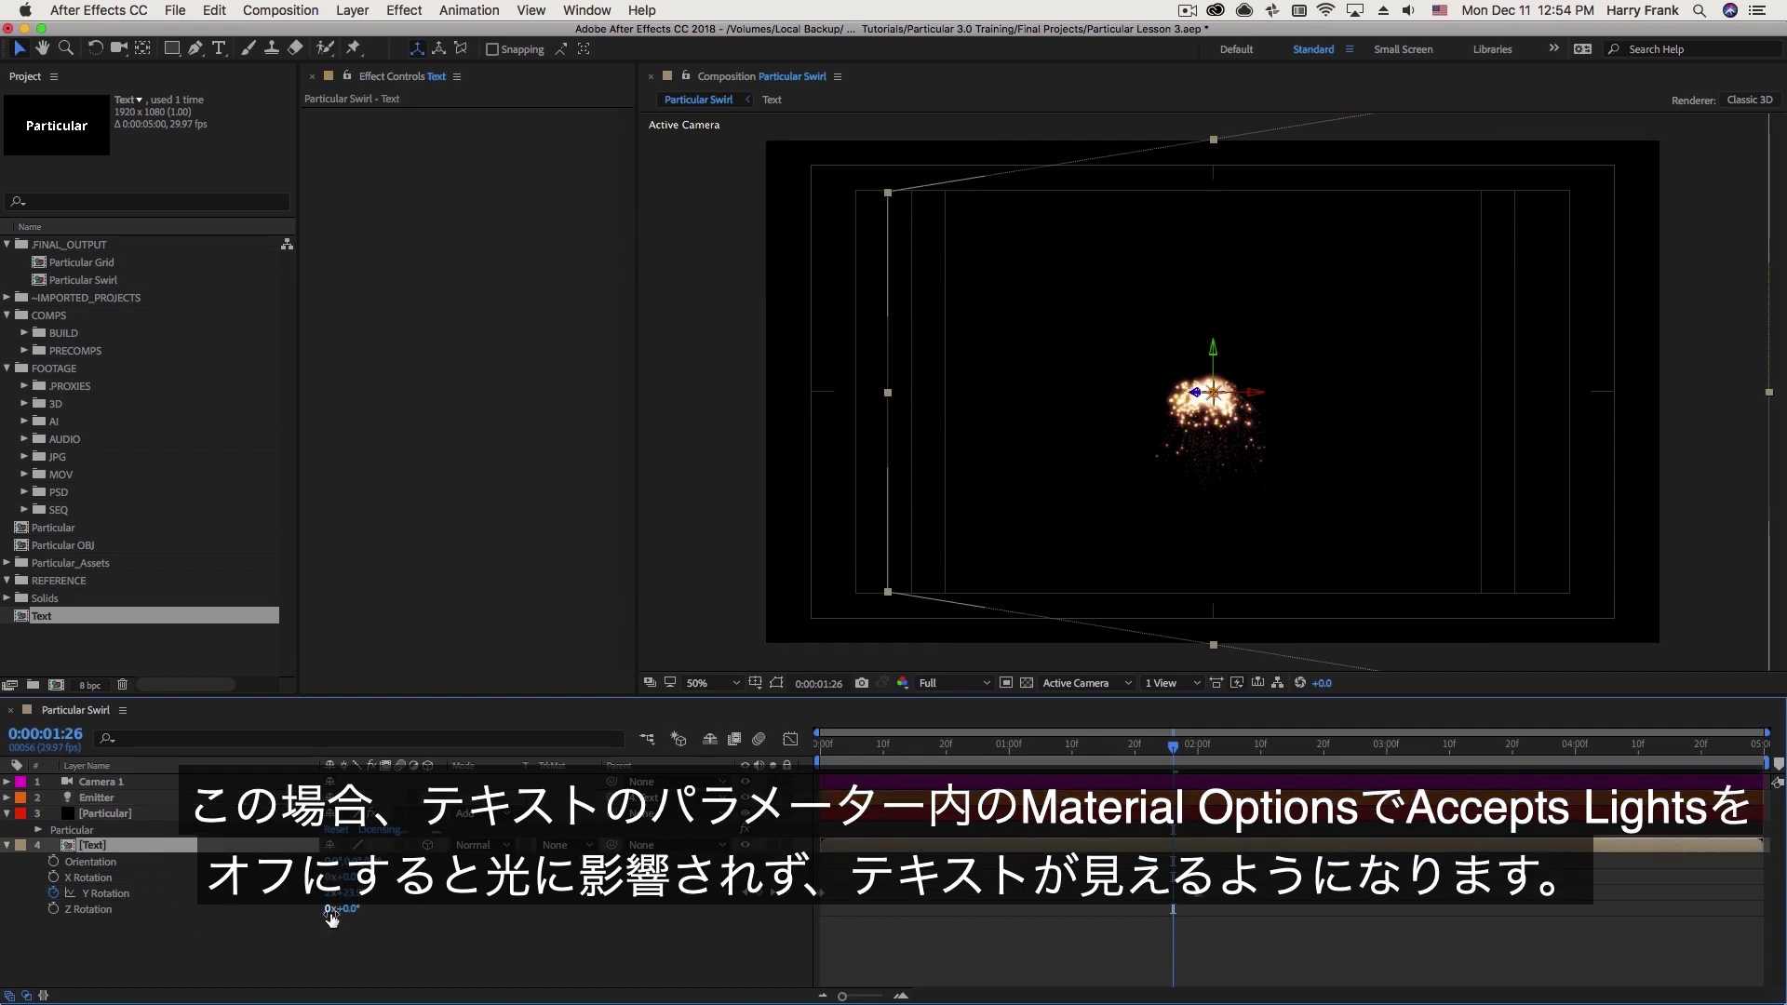
key("a")
key("a")
scroll(344, 930, "down", 1)
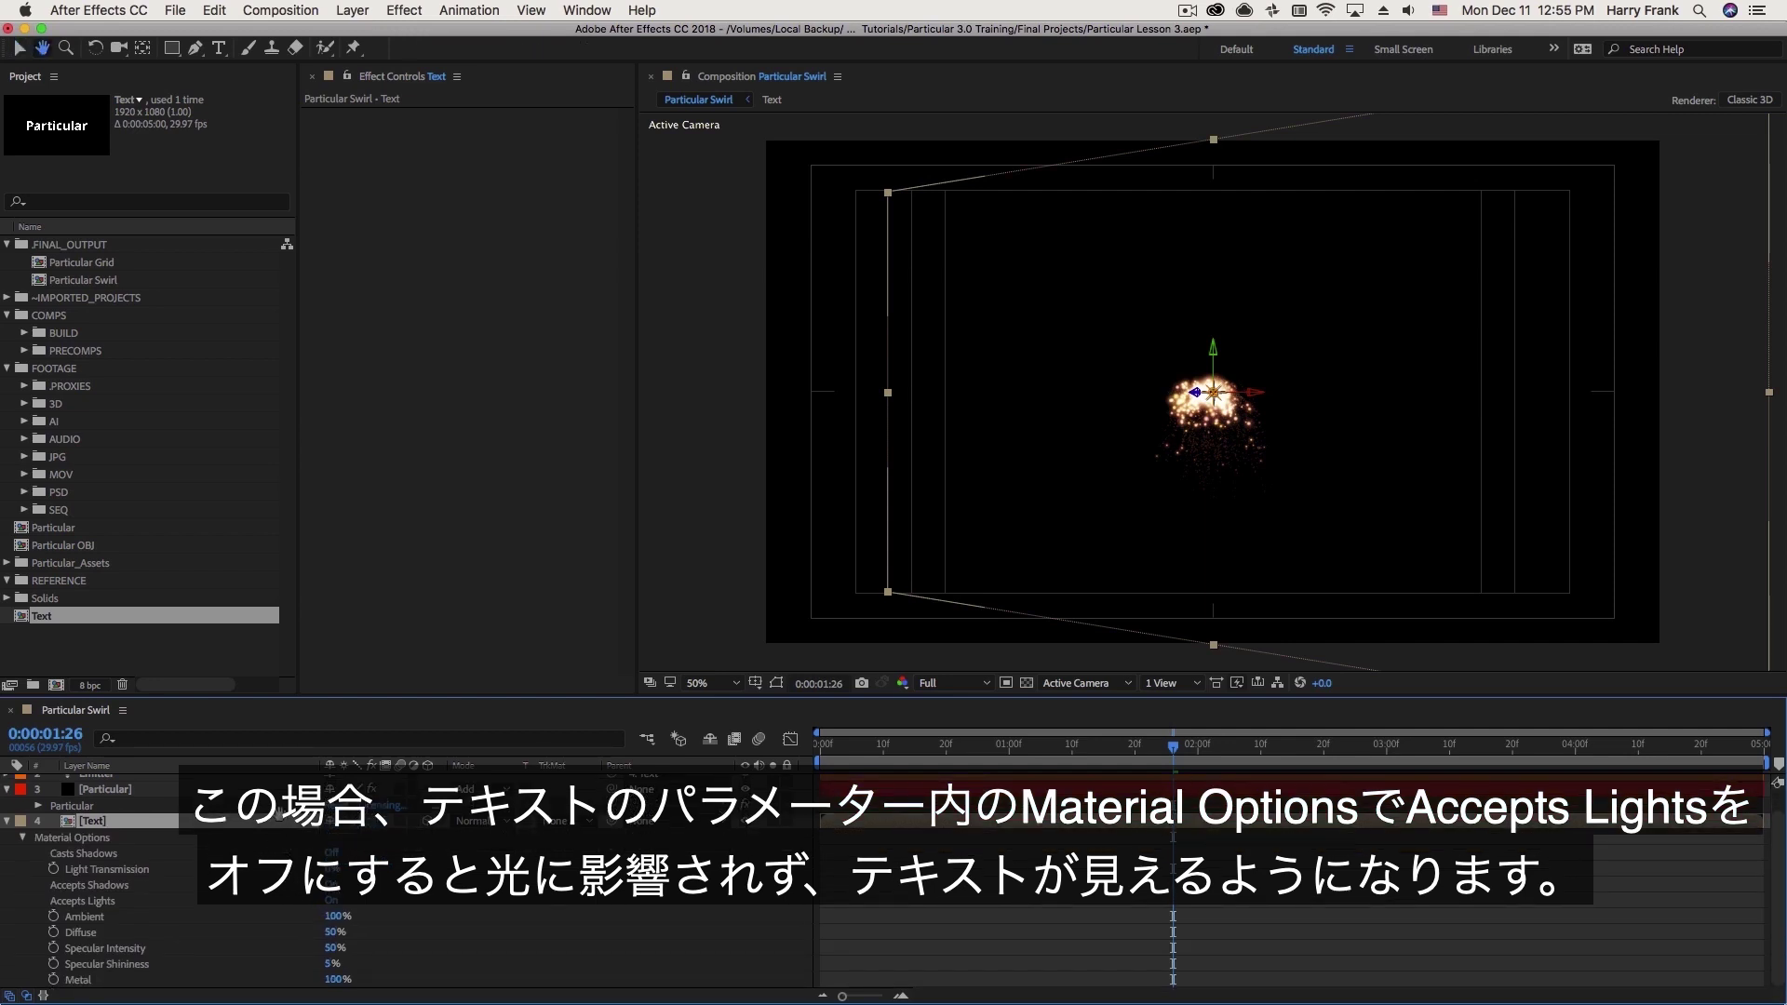
key("v")
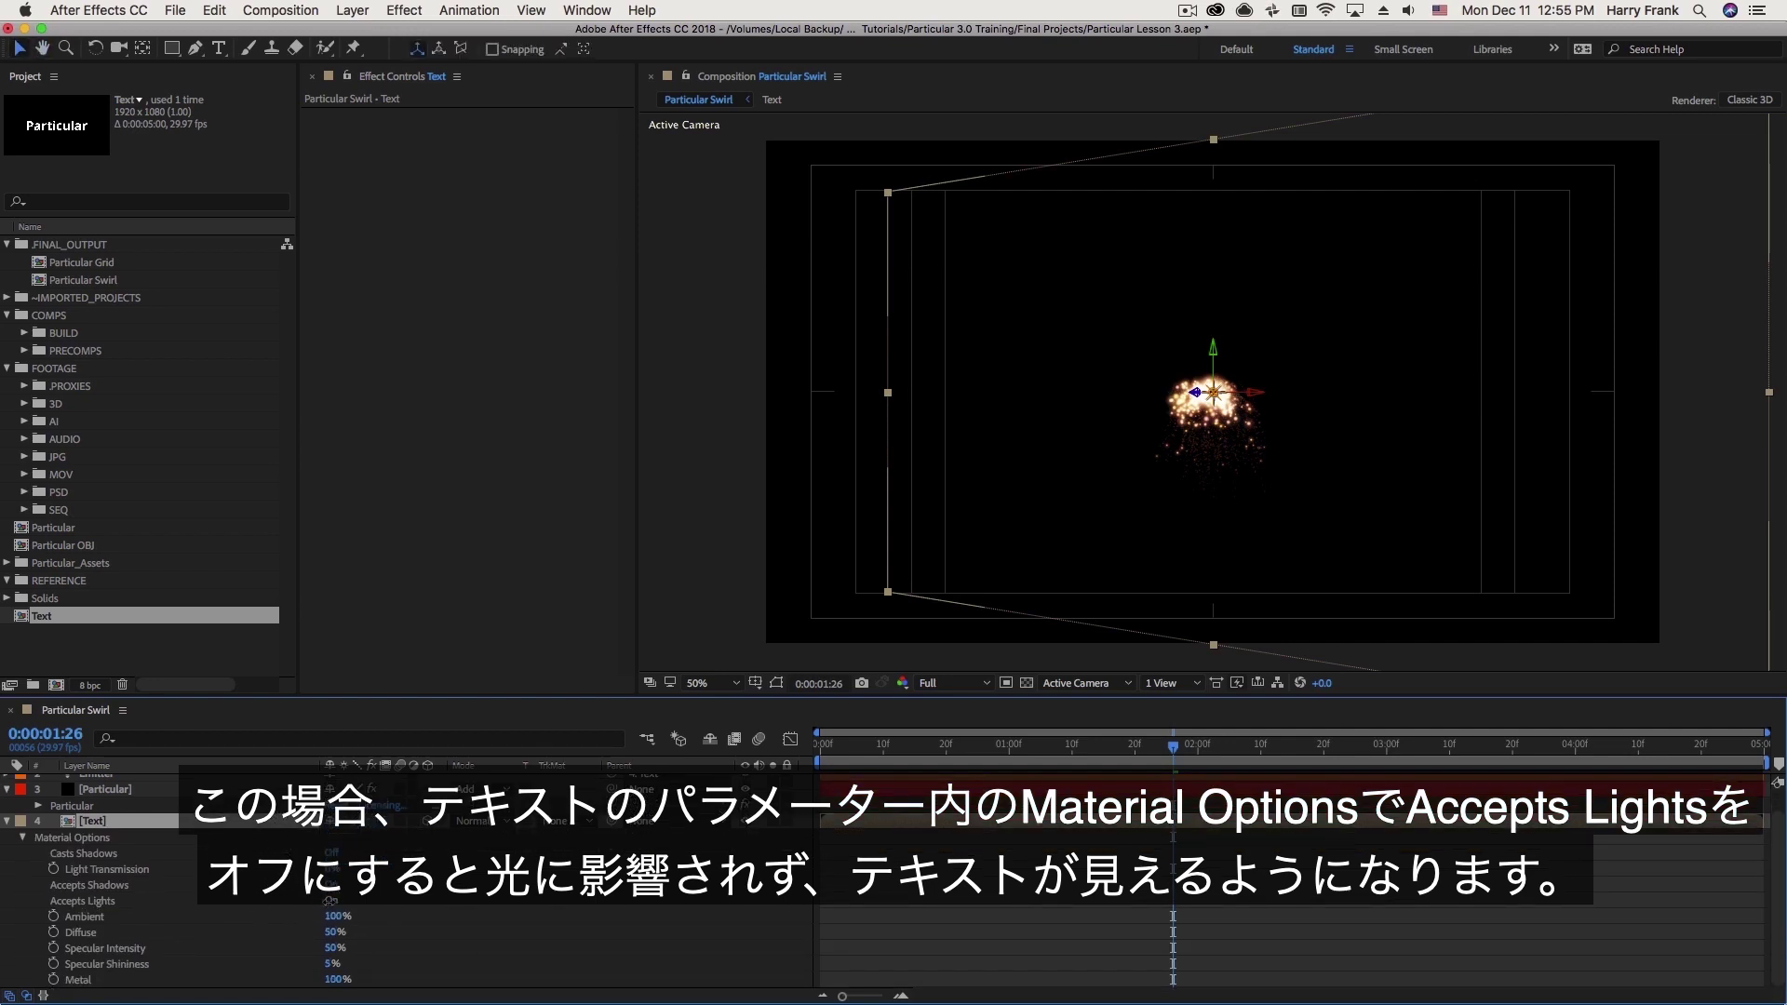
left_click(330, 900)
left_click_drag(293, 899, 439, 925)
key("u")
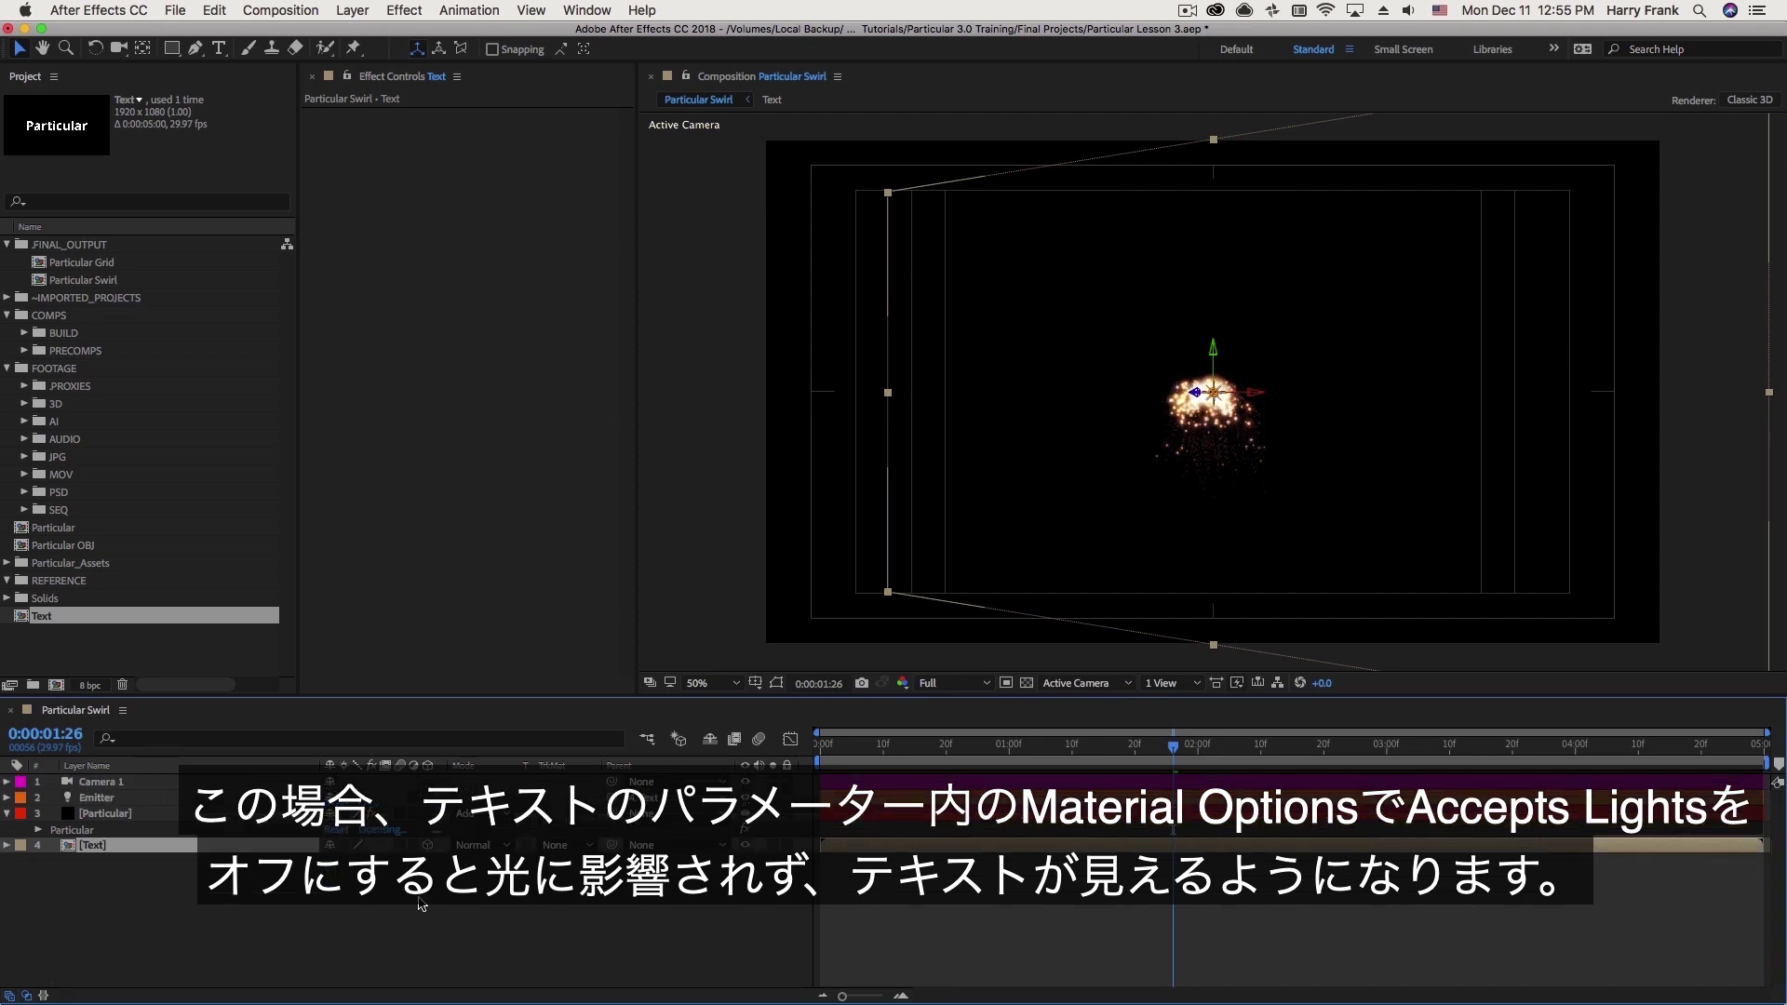
left_click(361, 929)
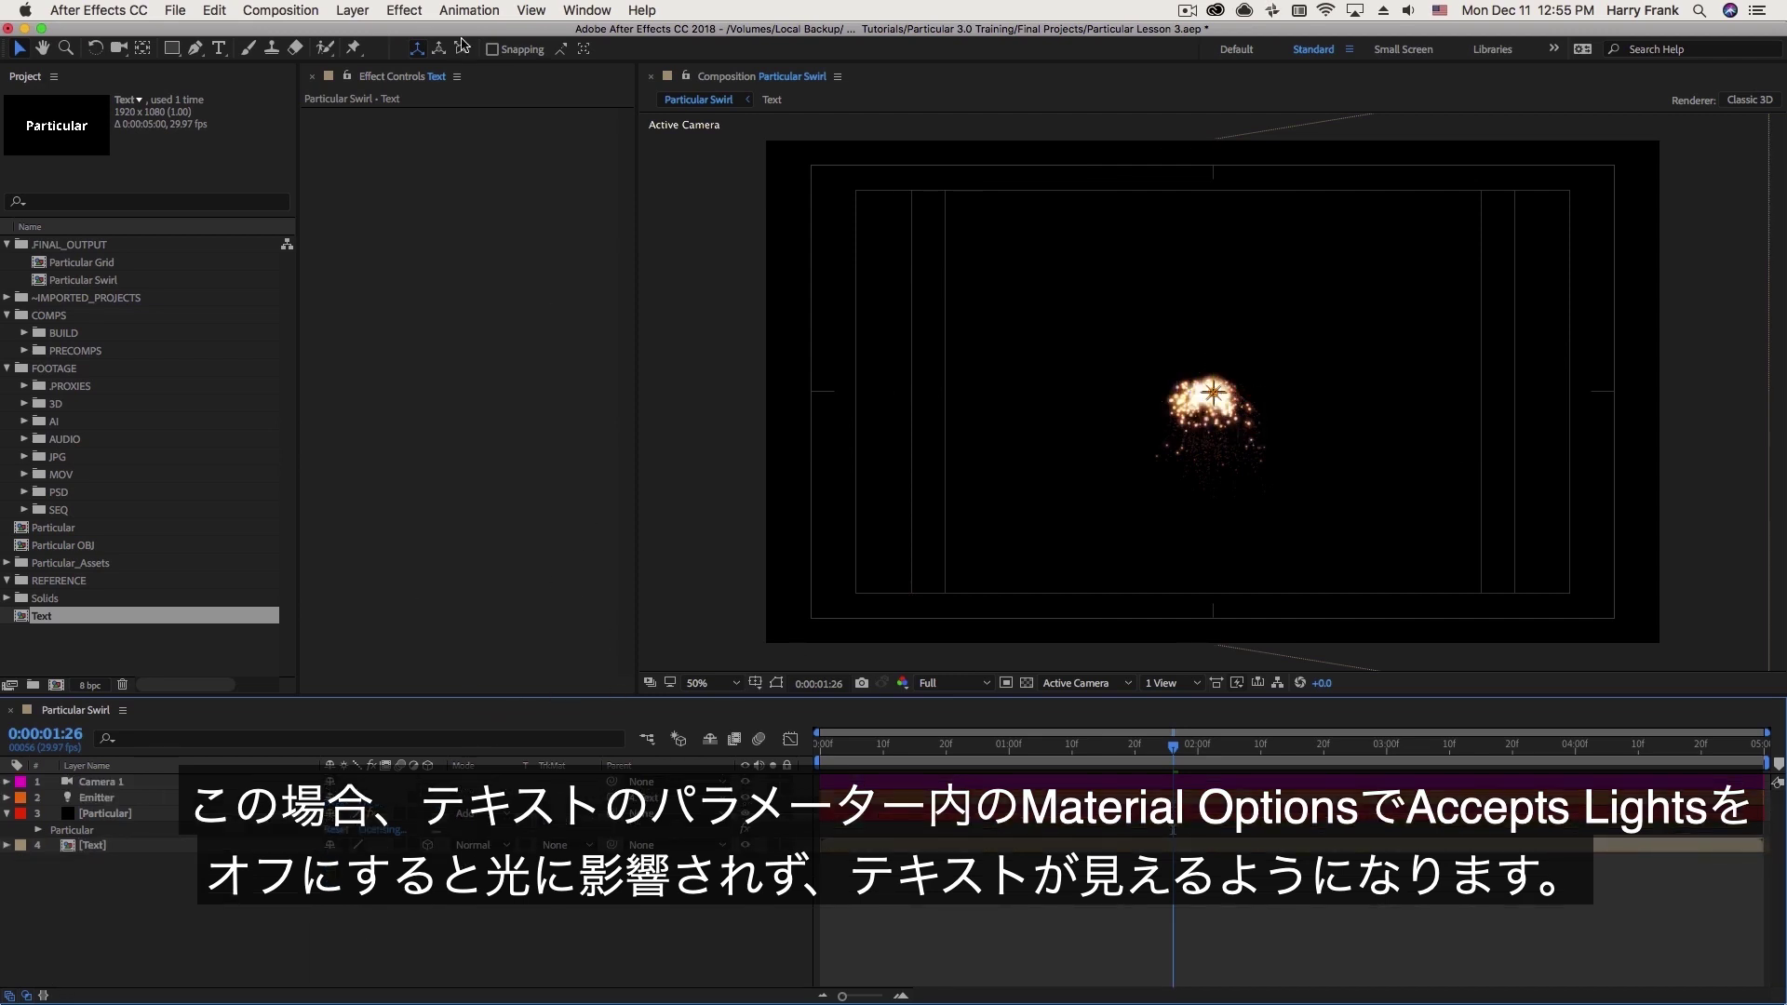
Create a new light layer with the light type Spot to illuminate the text.
left_click(353, 10)
mouse_move(361, 33)
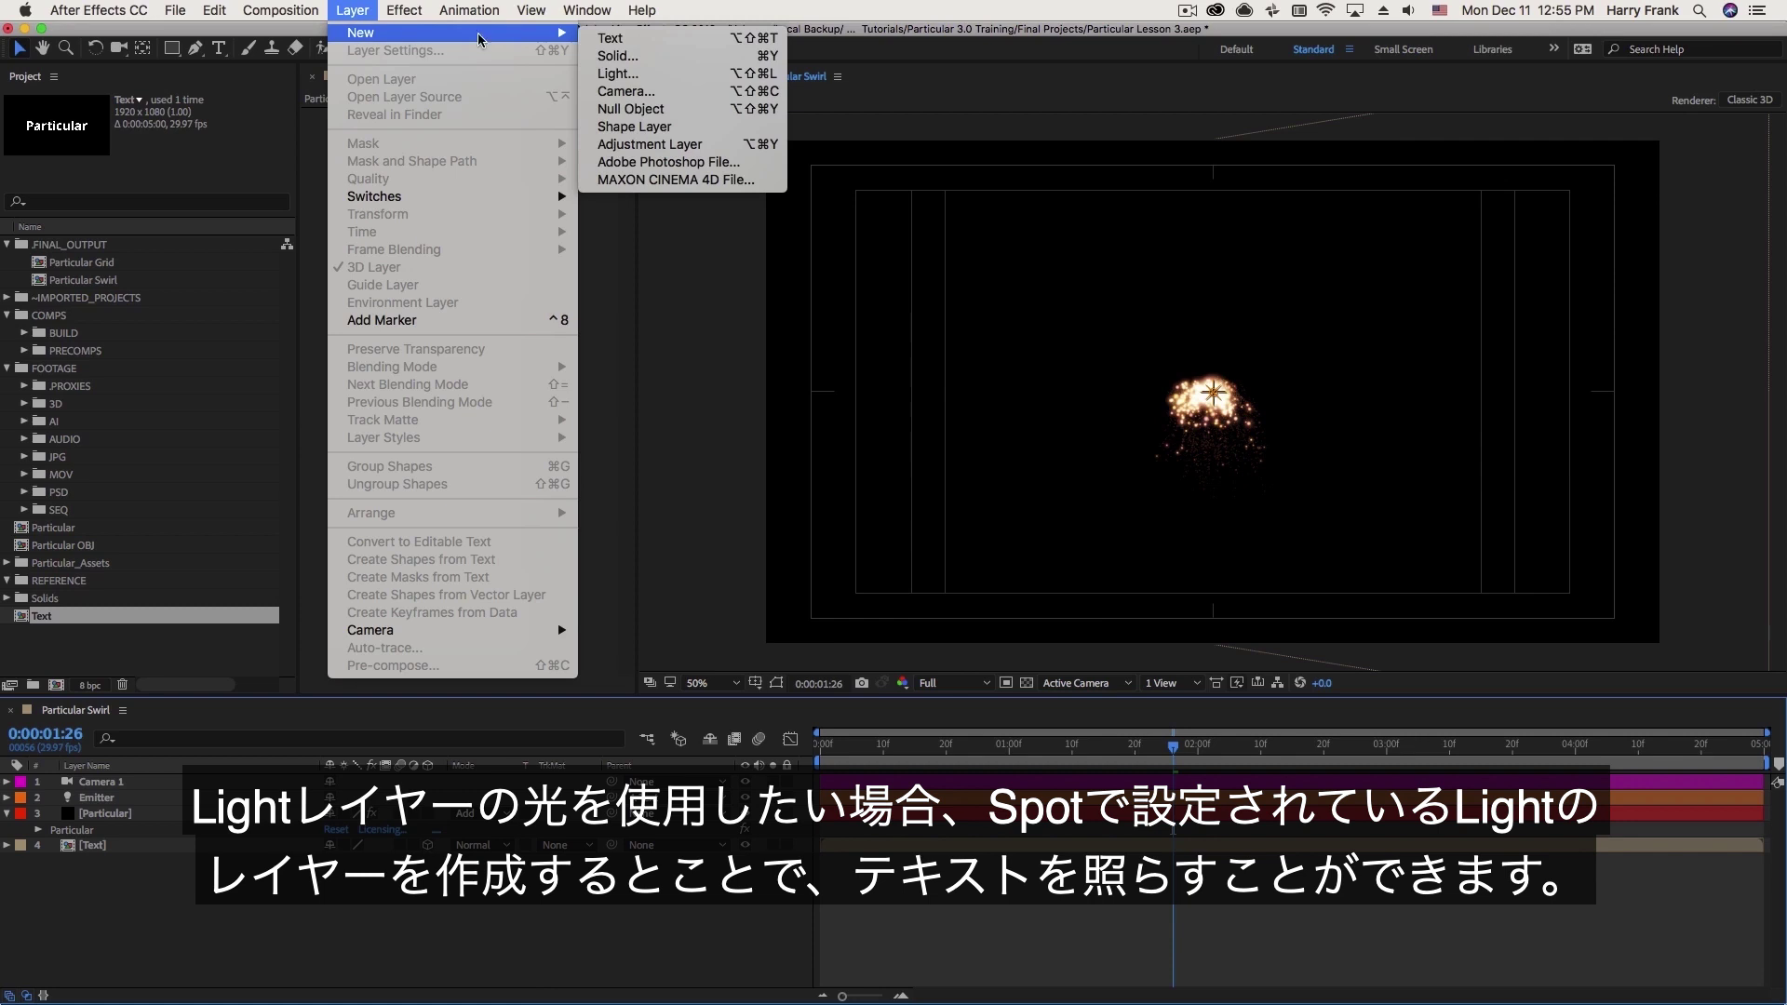
left_click(640, 75)
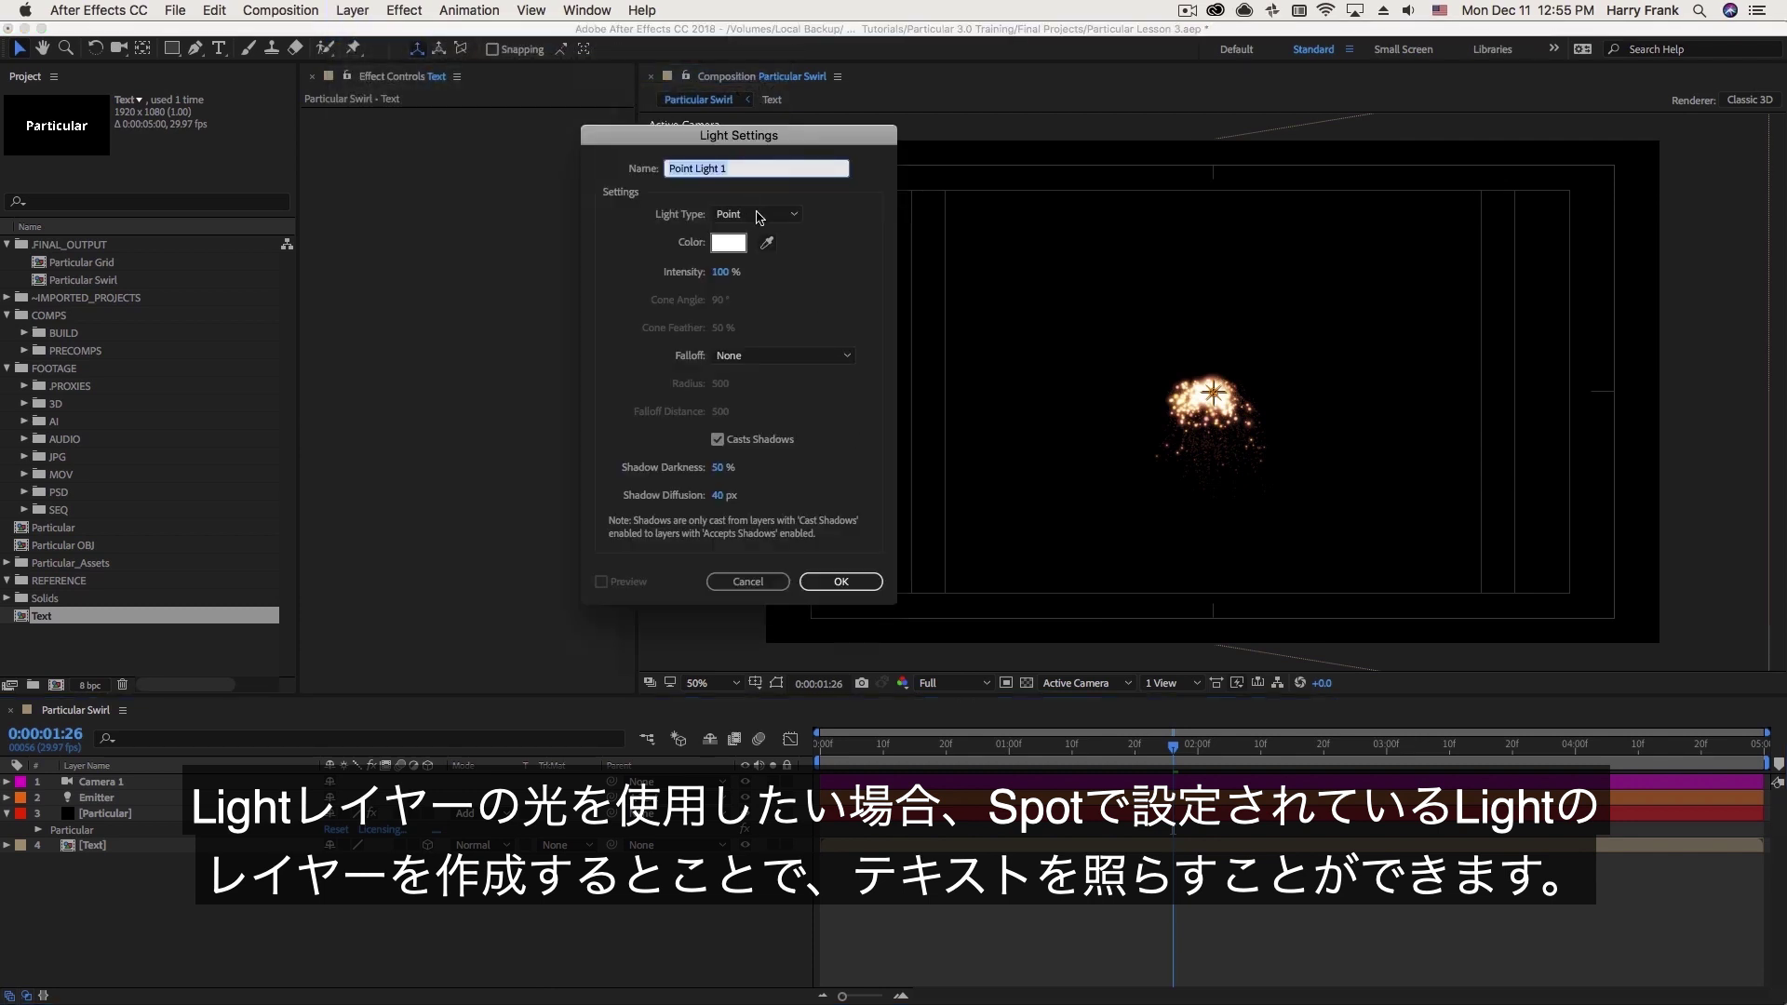
left_click(759, 217)
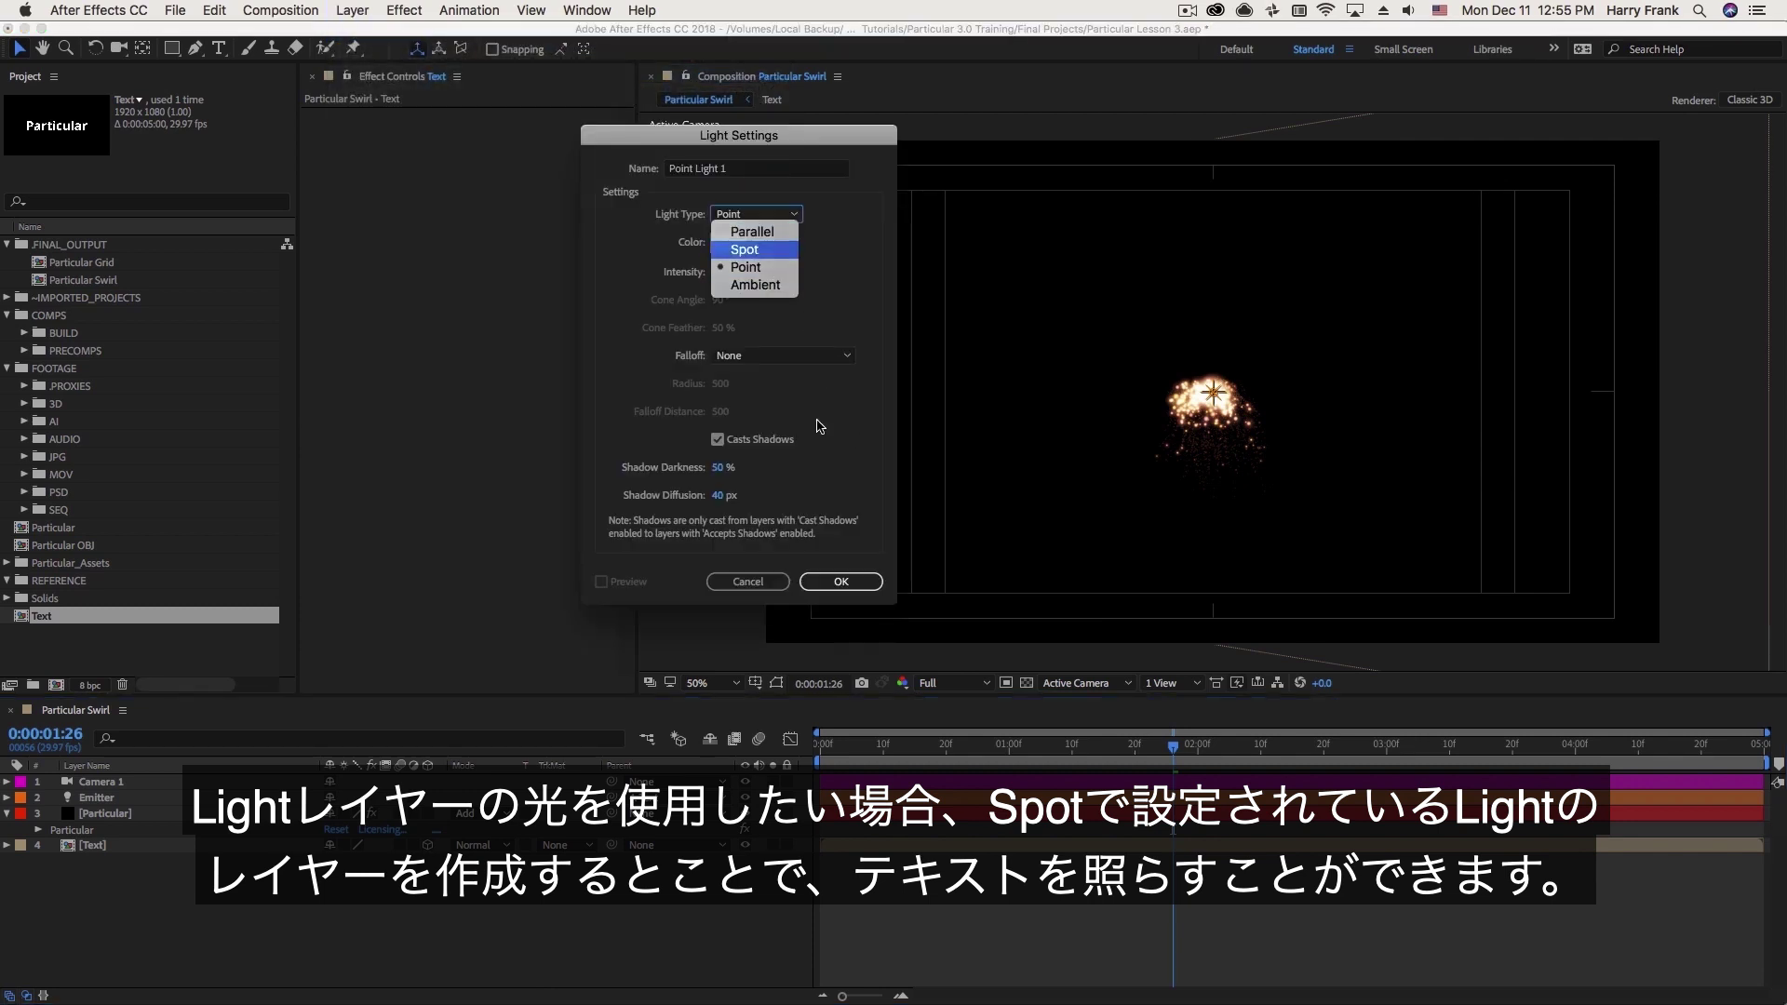
left_click(841, 581)
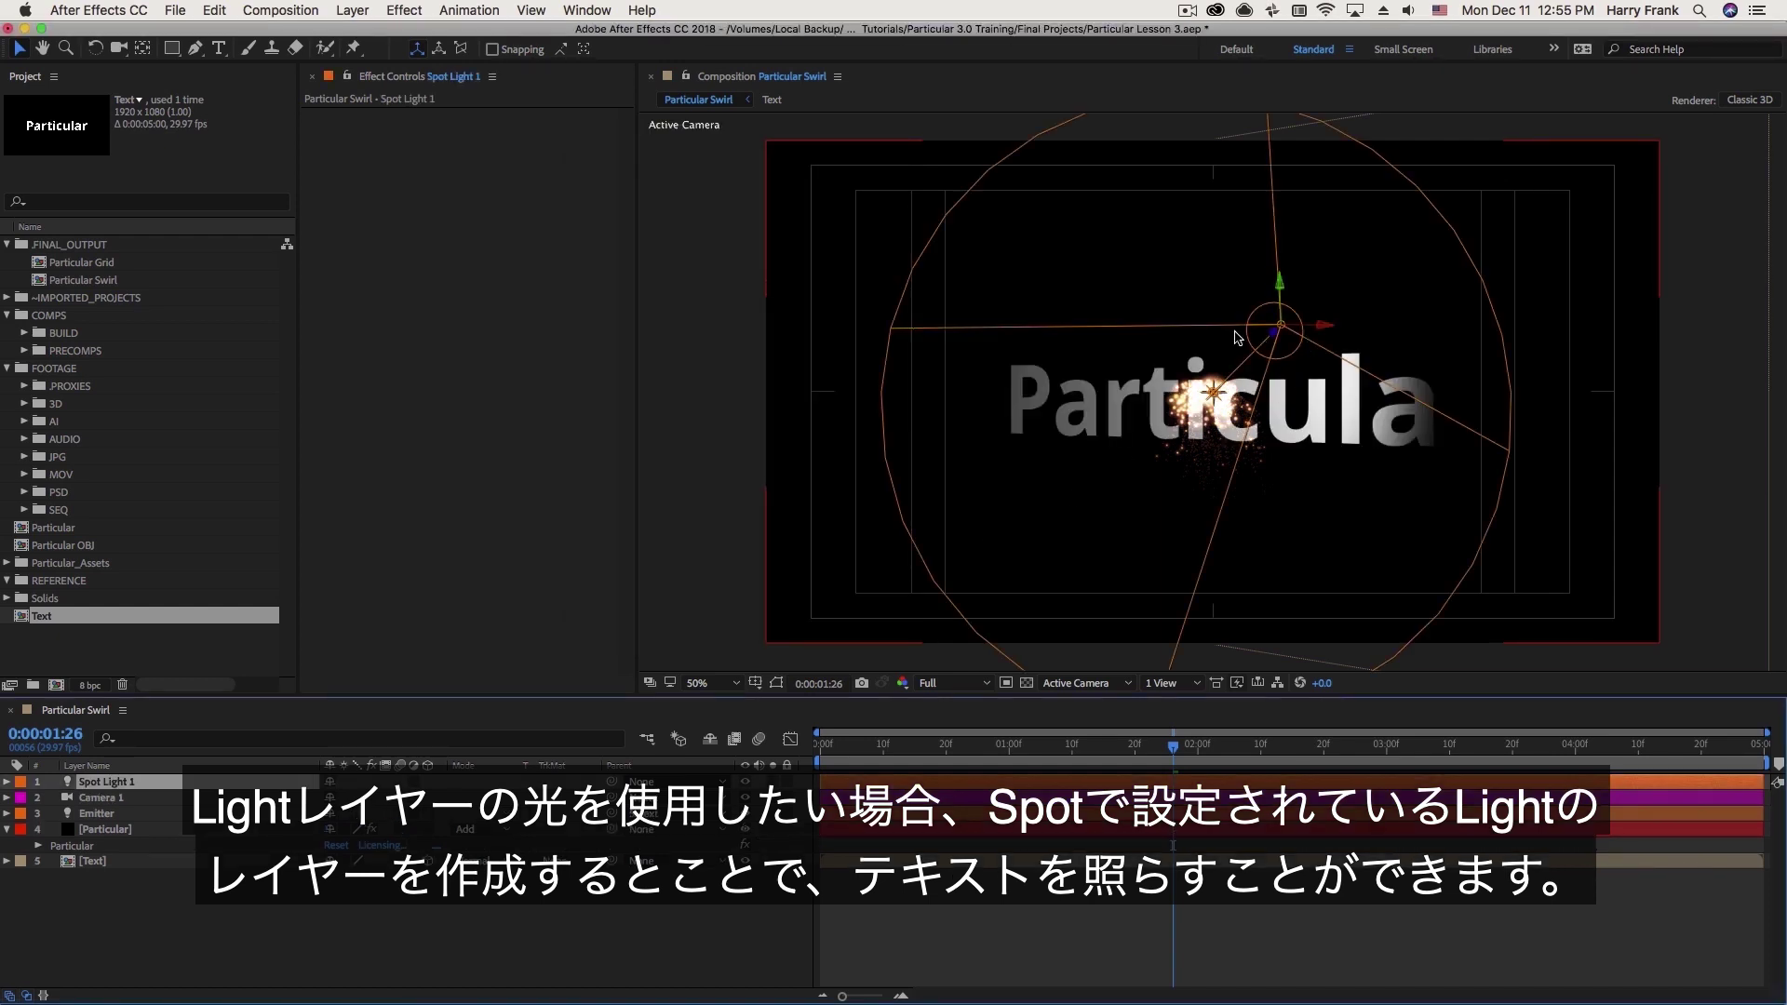
Move Spot Light 1 above and to the right of the text, adjust its aim, and scrub the animation to check it.
left_click_drag(1269, 344, 1368, 183)
left_click_drag(1251, 354, 1247, 409)
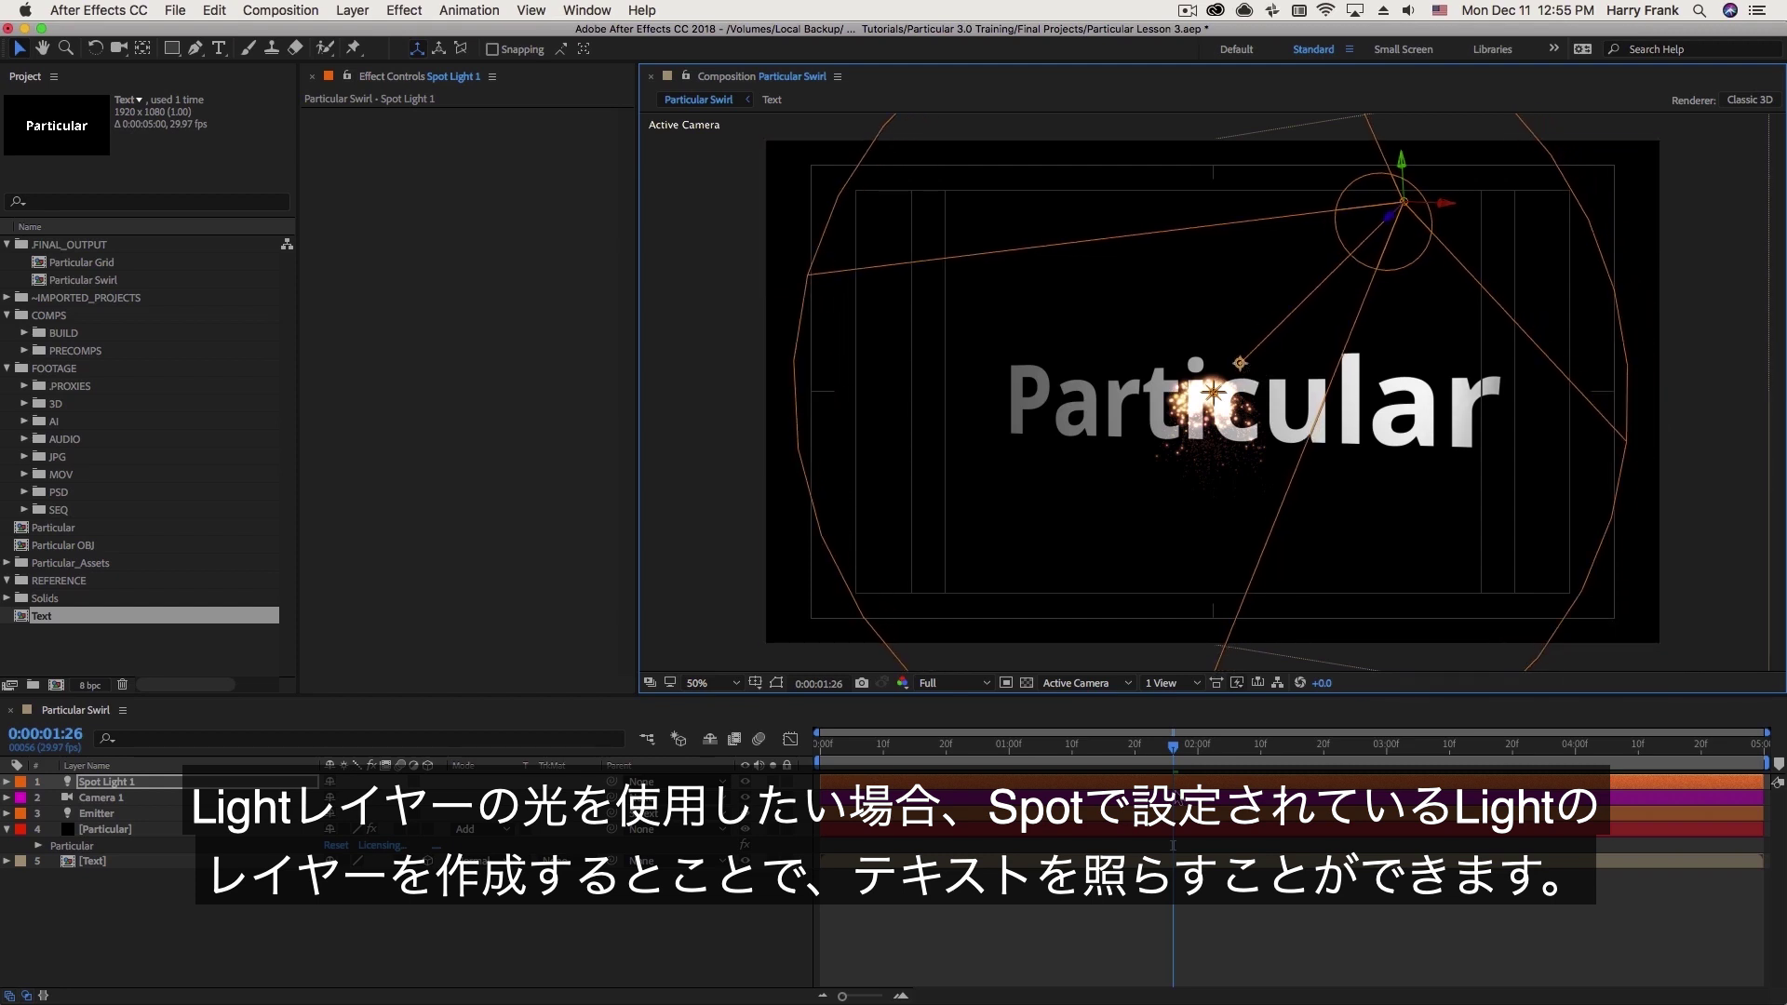
left_click_drag(819, 749, 1126, 850)
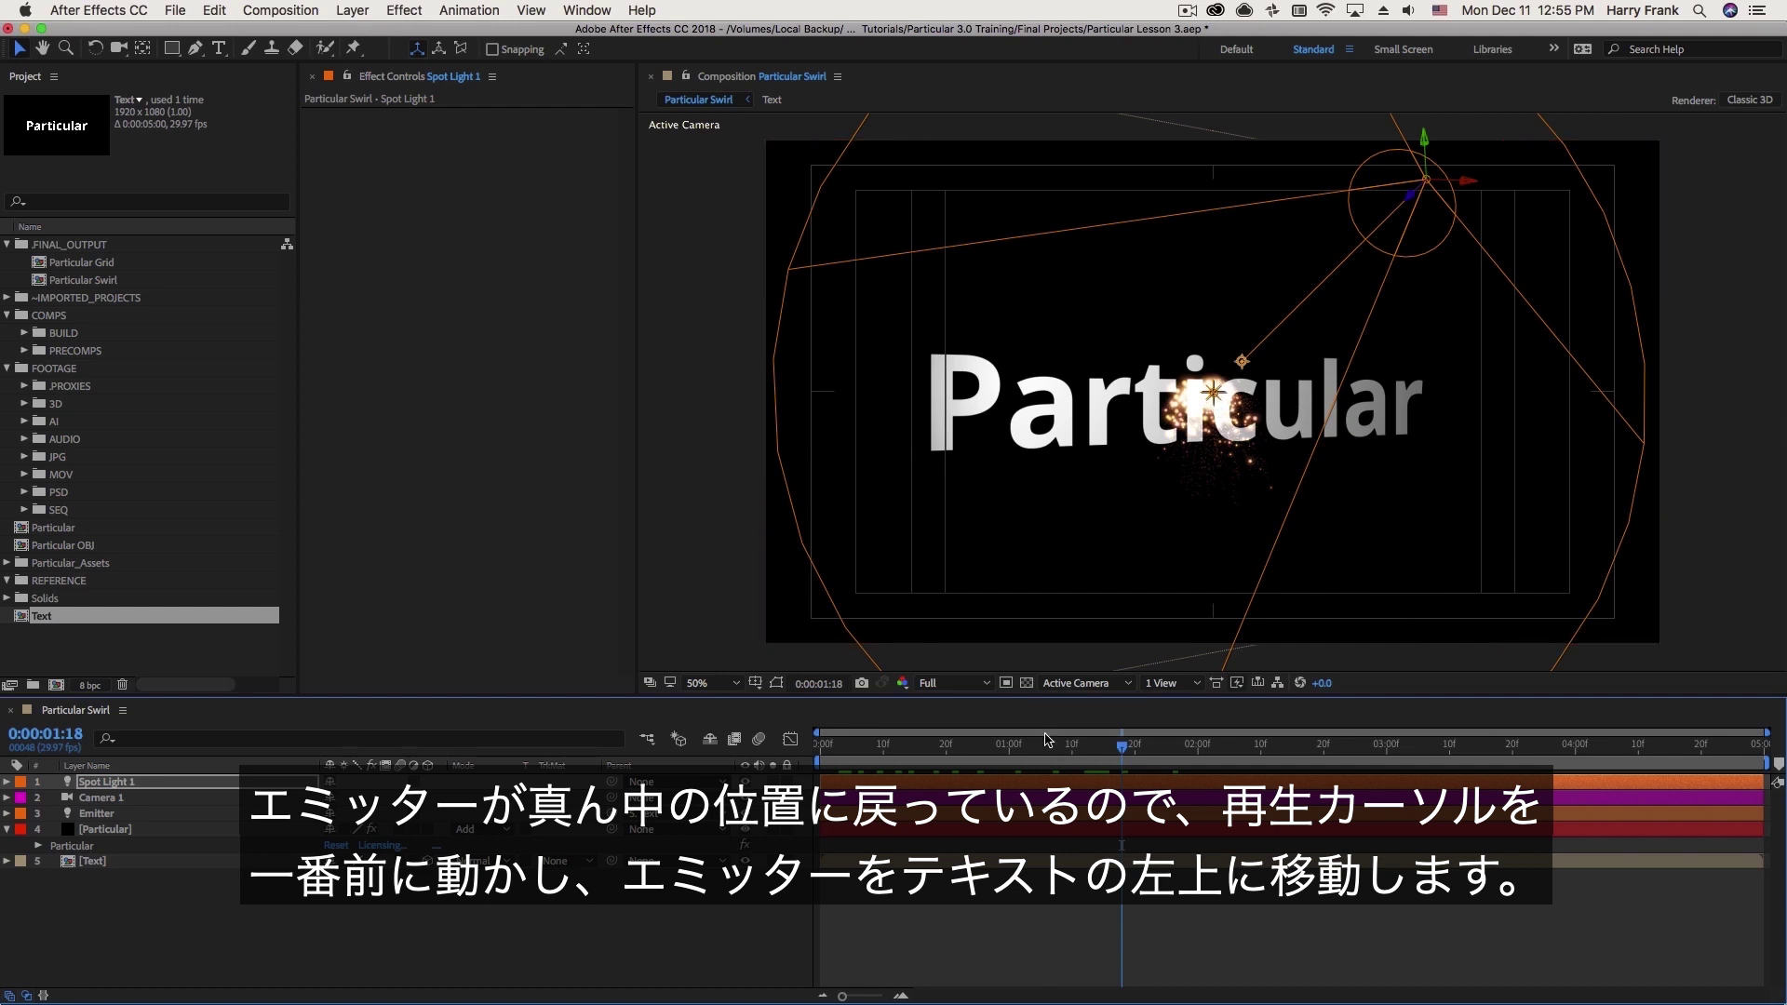
At the first frame, move the Emitter light to the upper left of the word Particular.
left_click_drag(926, 763, 755, 782)
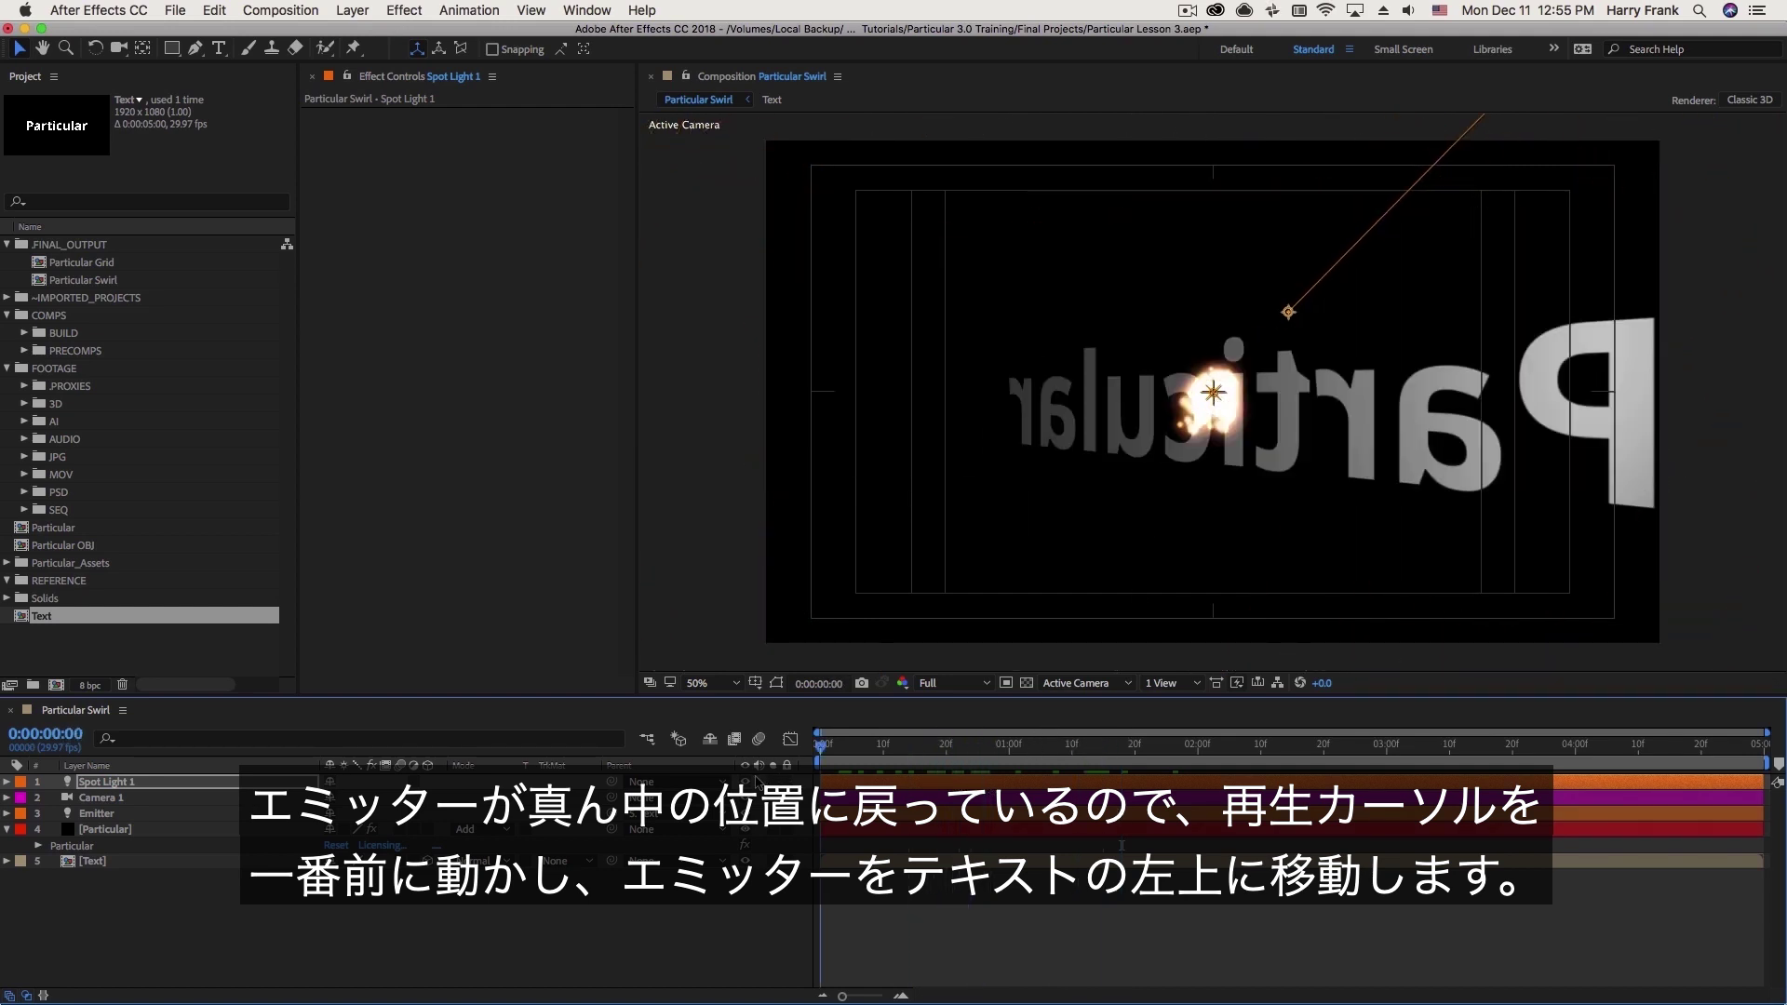
left_click(1245, 398)
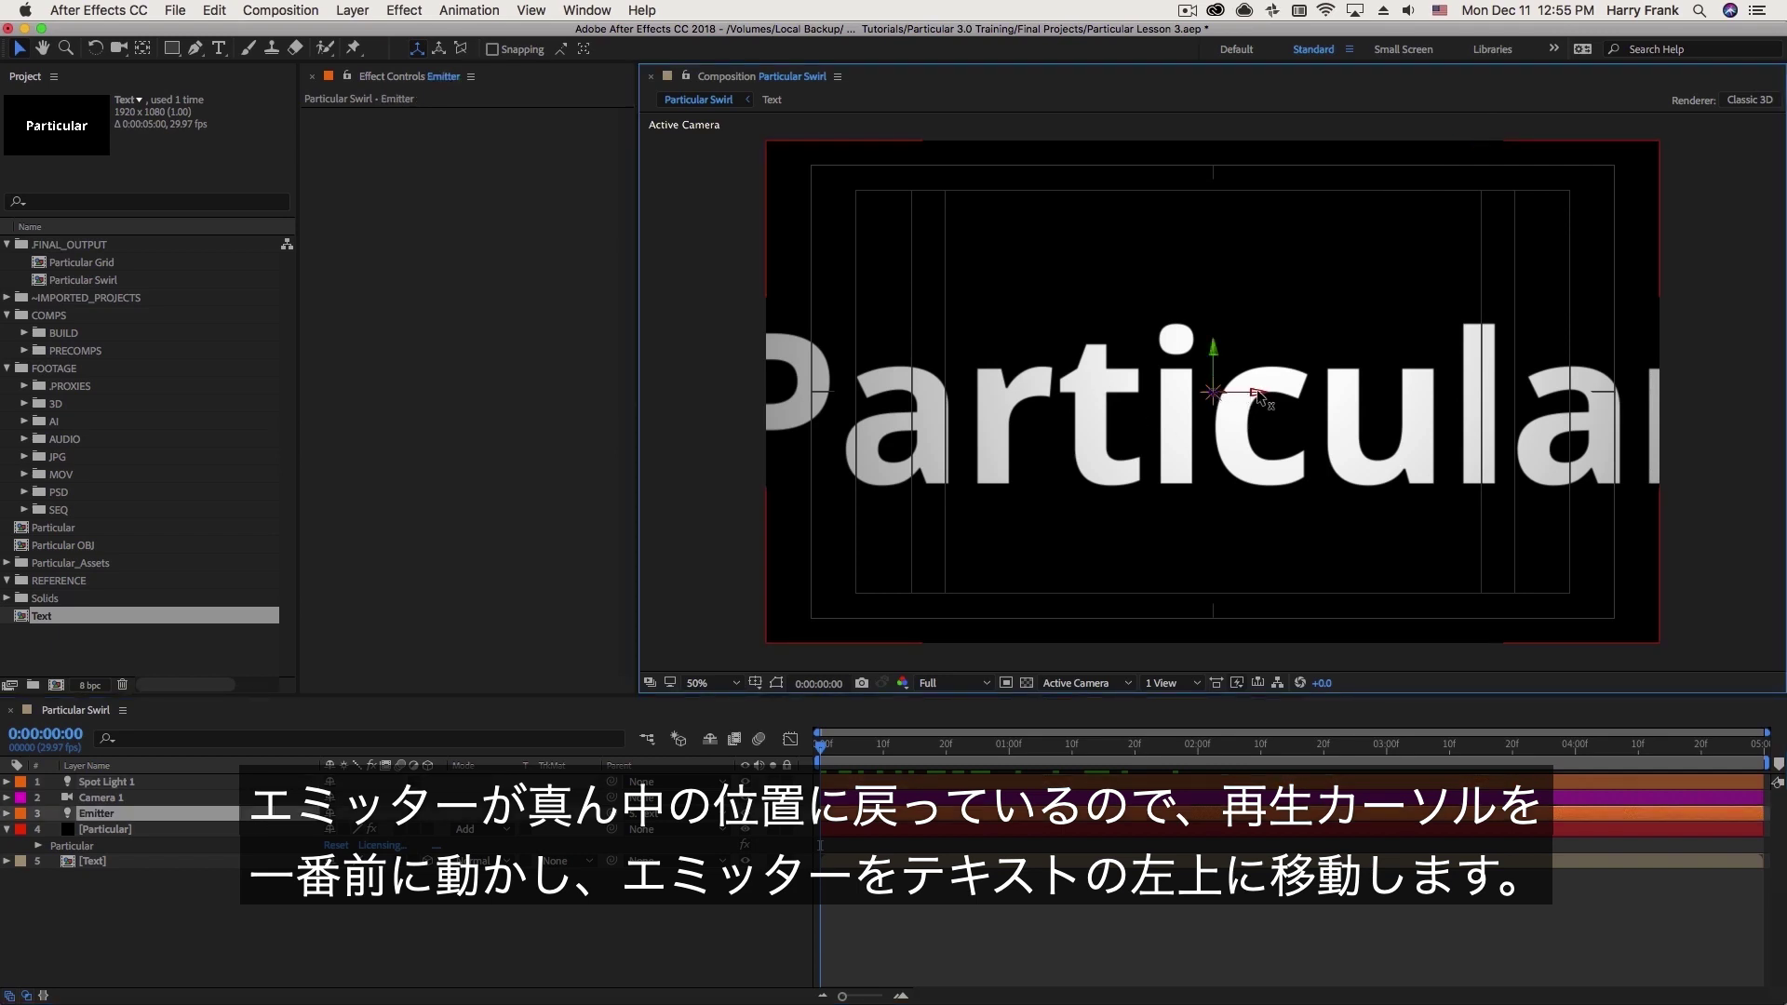
left_click_drag(1256, 396, 740, 325)
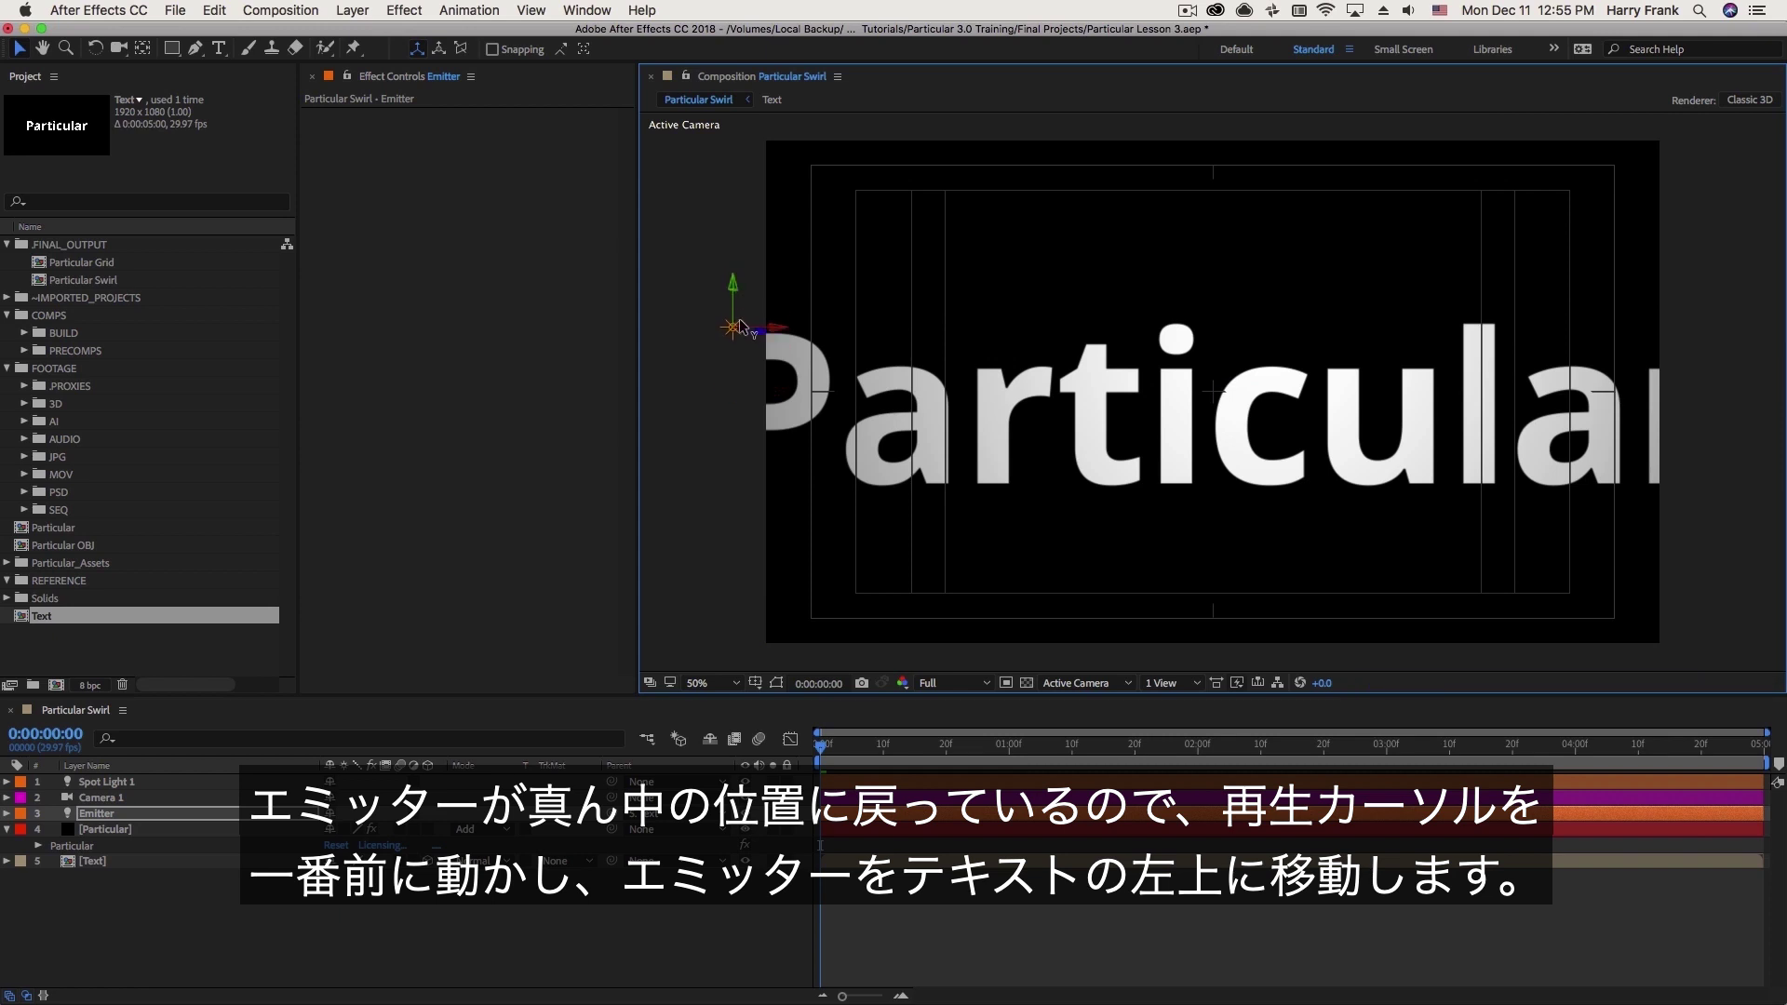
Play and scrub the animation to check that the particles follow the rotating text, and return to the first frame.
left_click_drag(851, 745, 864, 745)
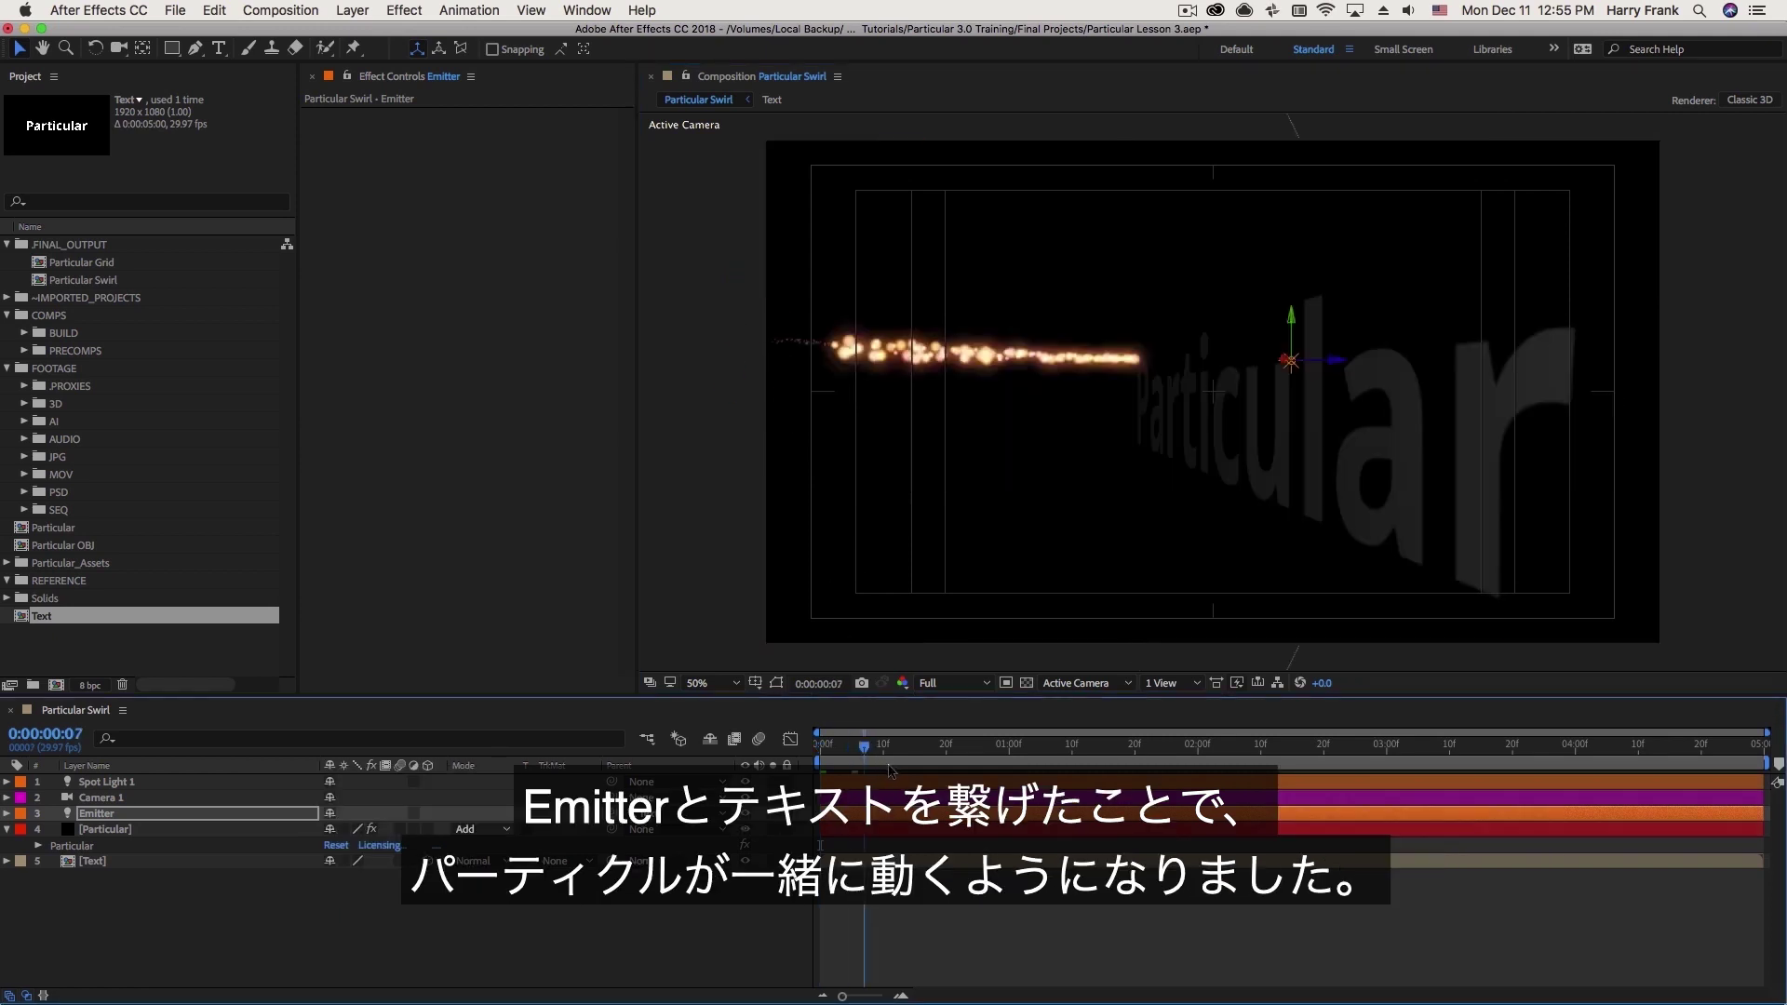
key("space")
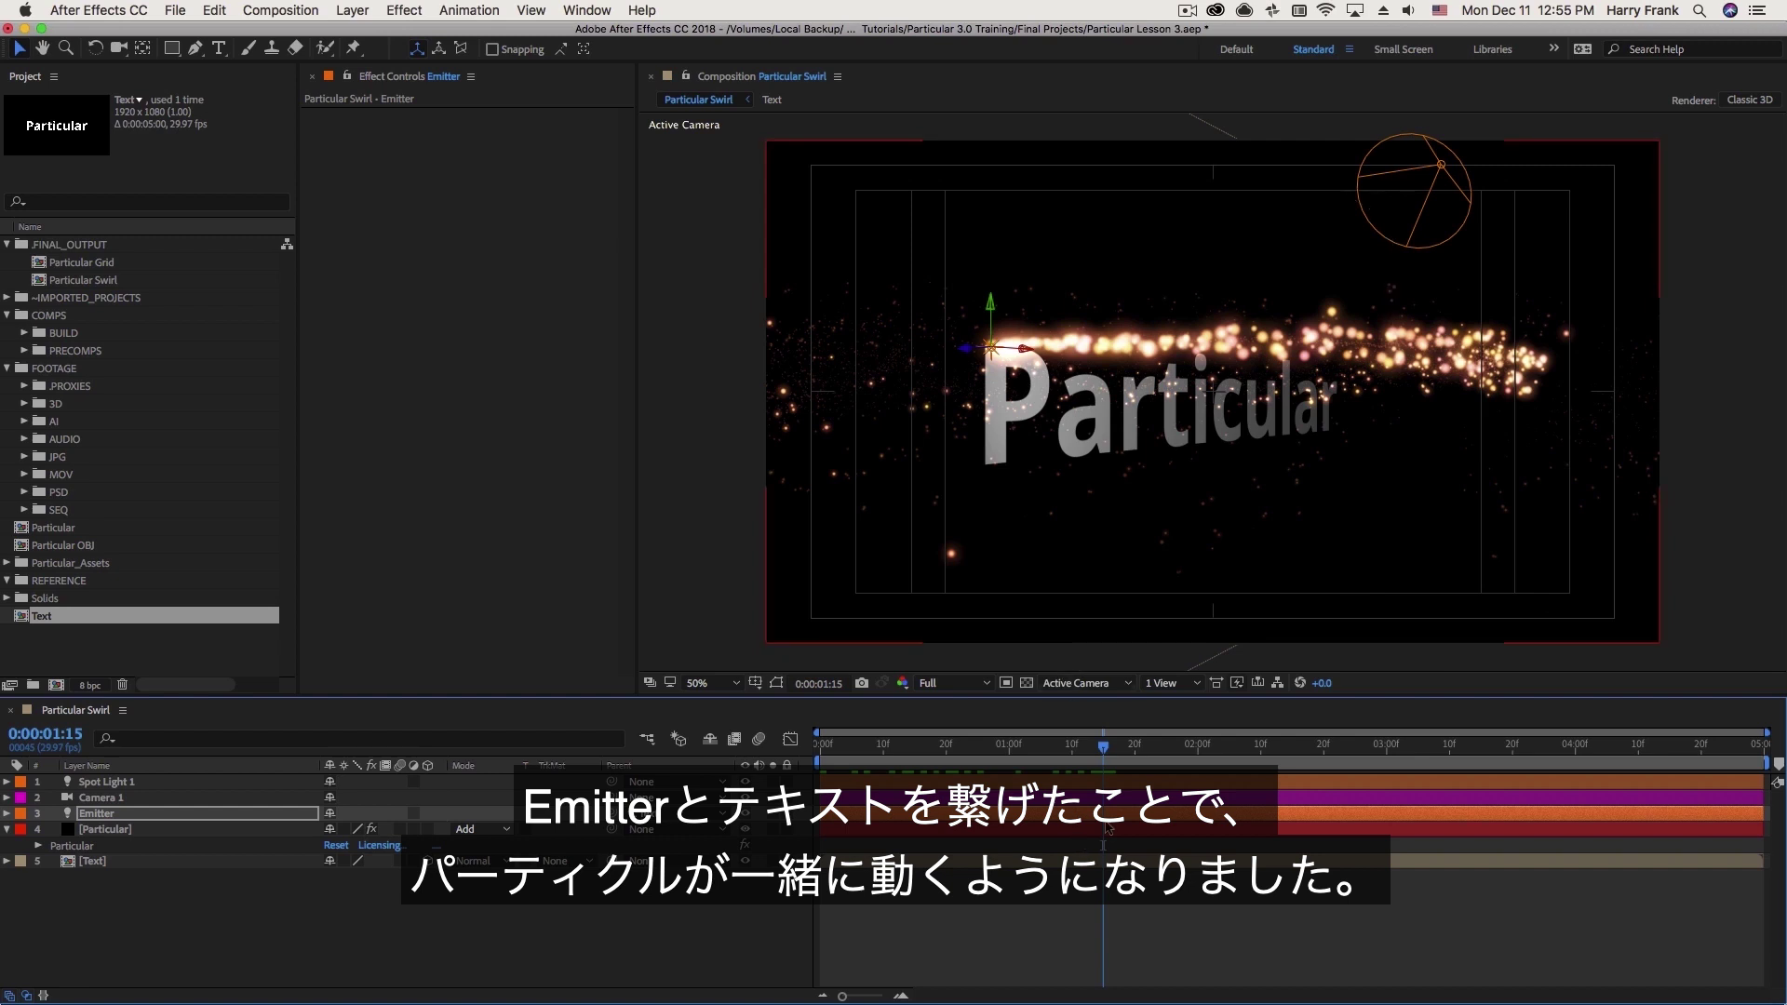
left_click(1153, 752)
left_click_drag(1181, 776, 807, 697)
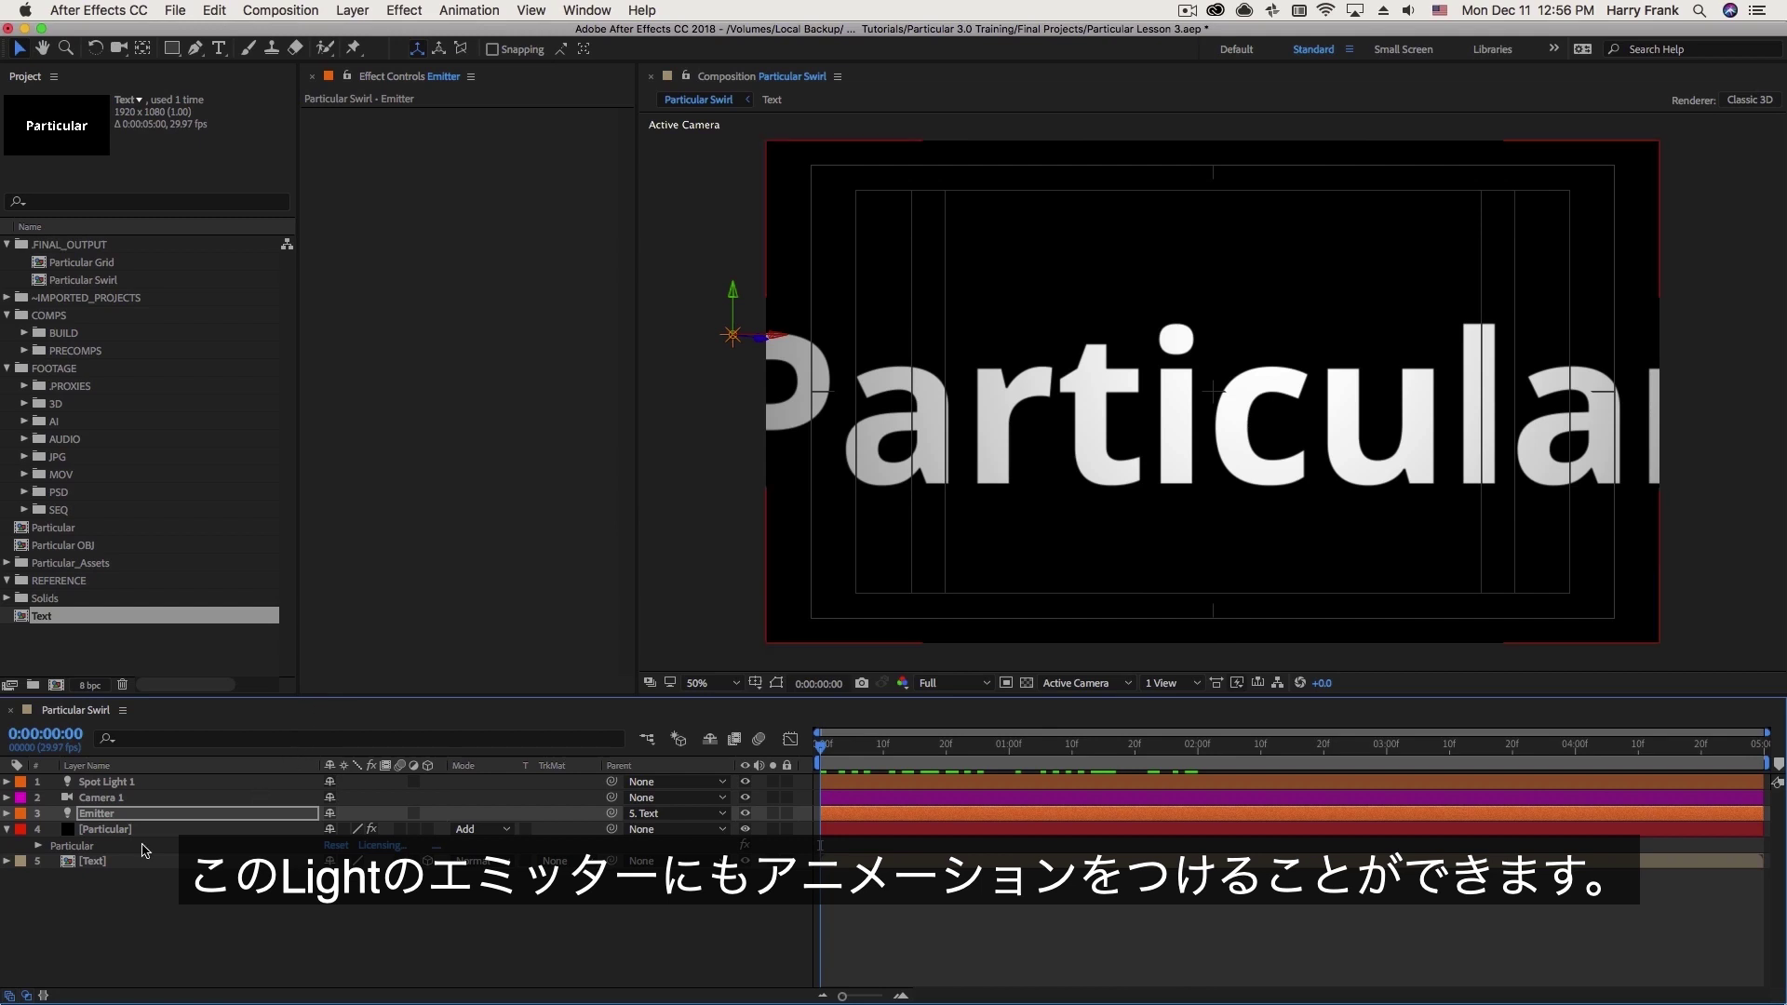
Keyframe the Emitter's Position at the first frame and lower it to 426, 646, 0 at 0:00:02:00, scrubbing to check the motion.
key("p")
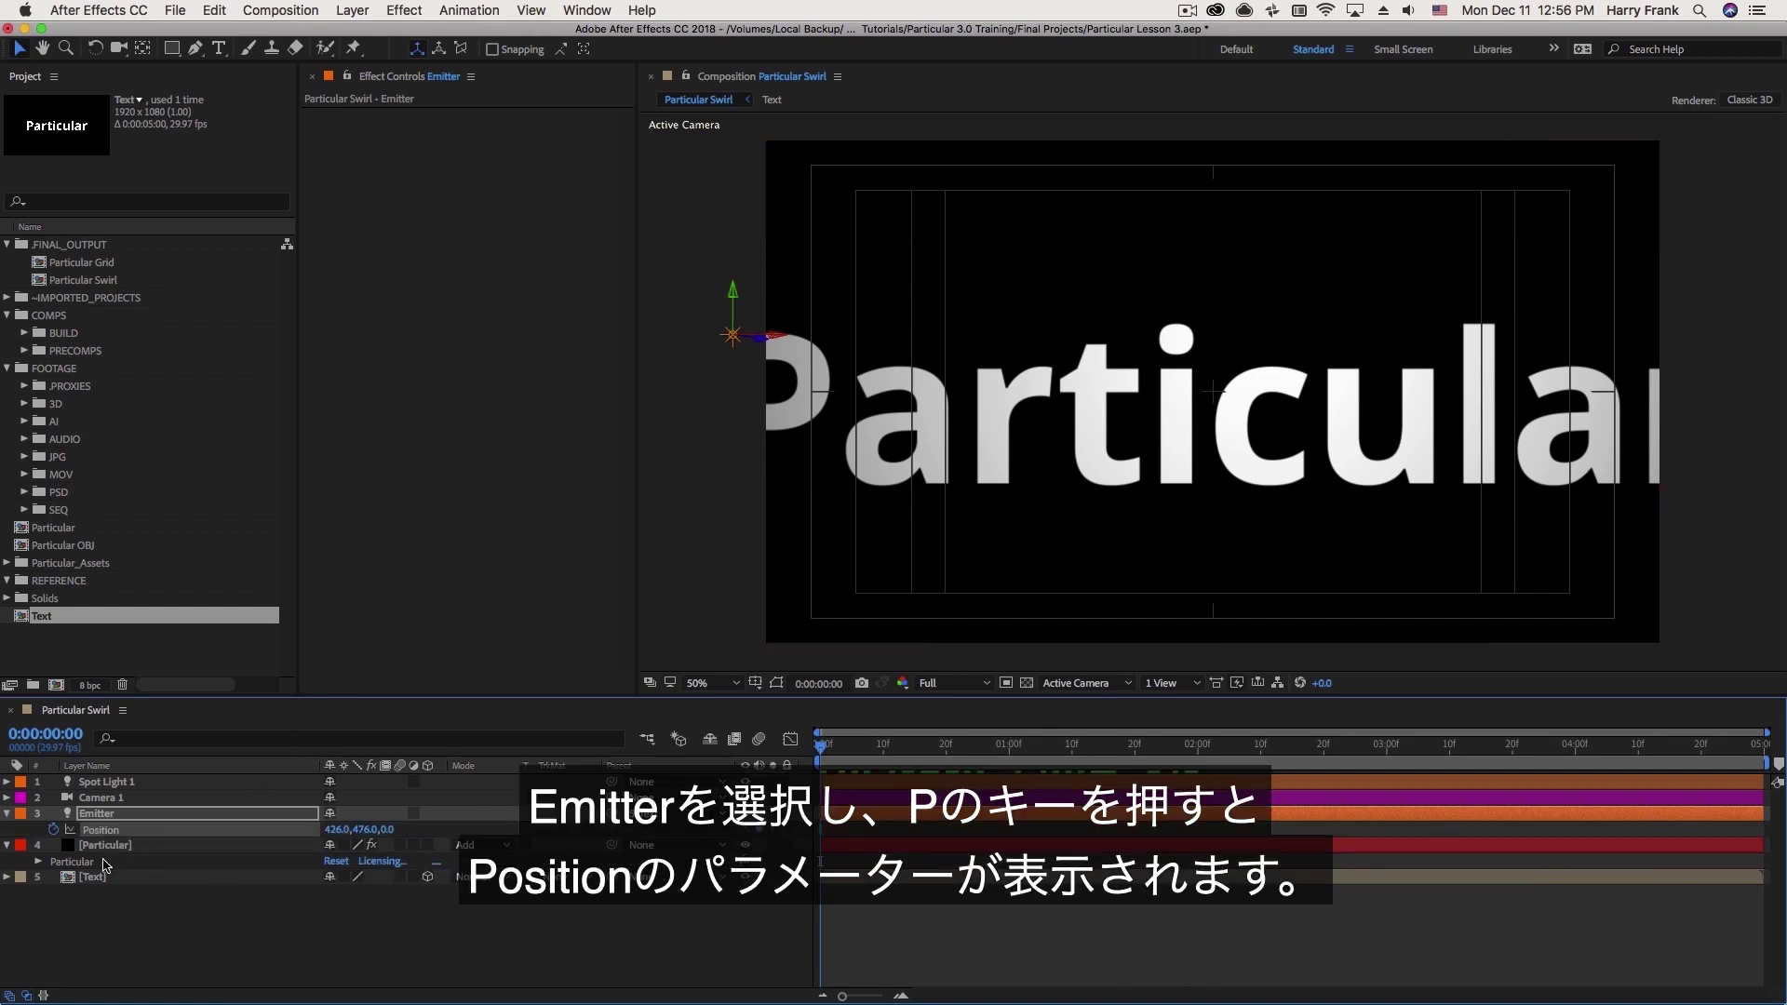
left_click(1195, 745)
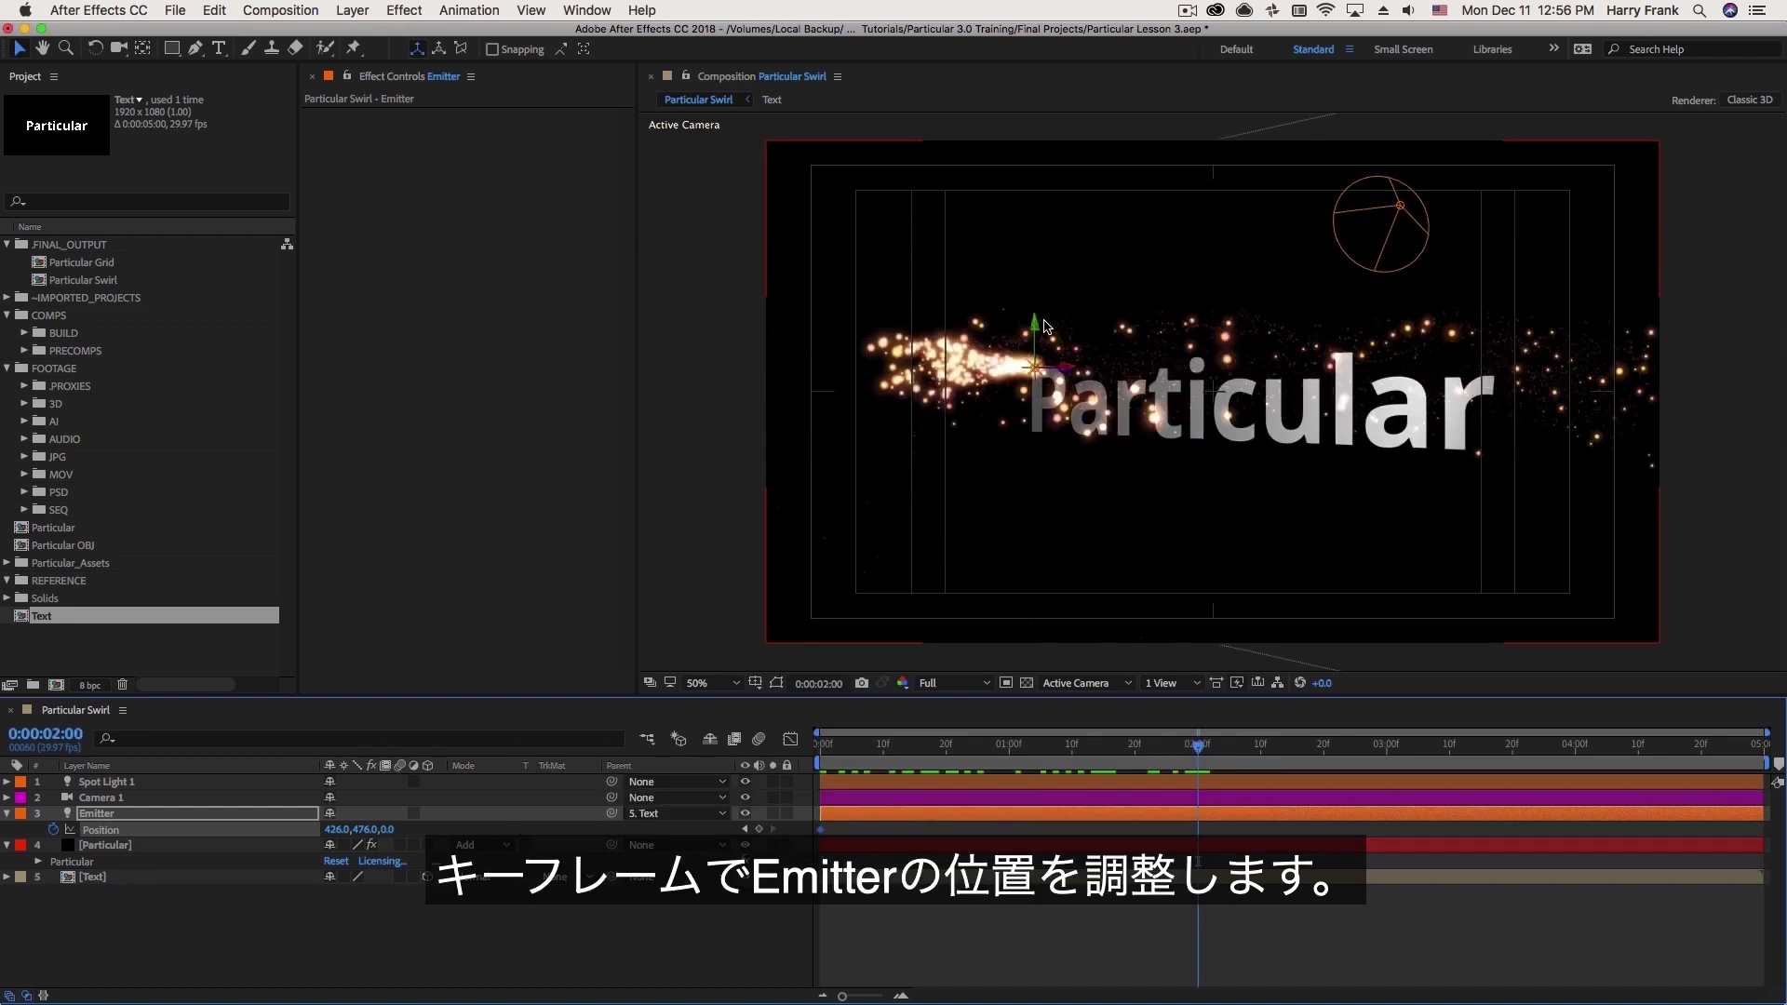
left_click_drag(1035, 325, 1051, 397)
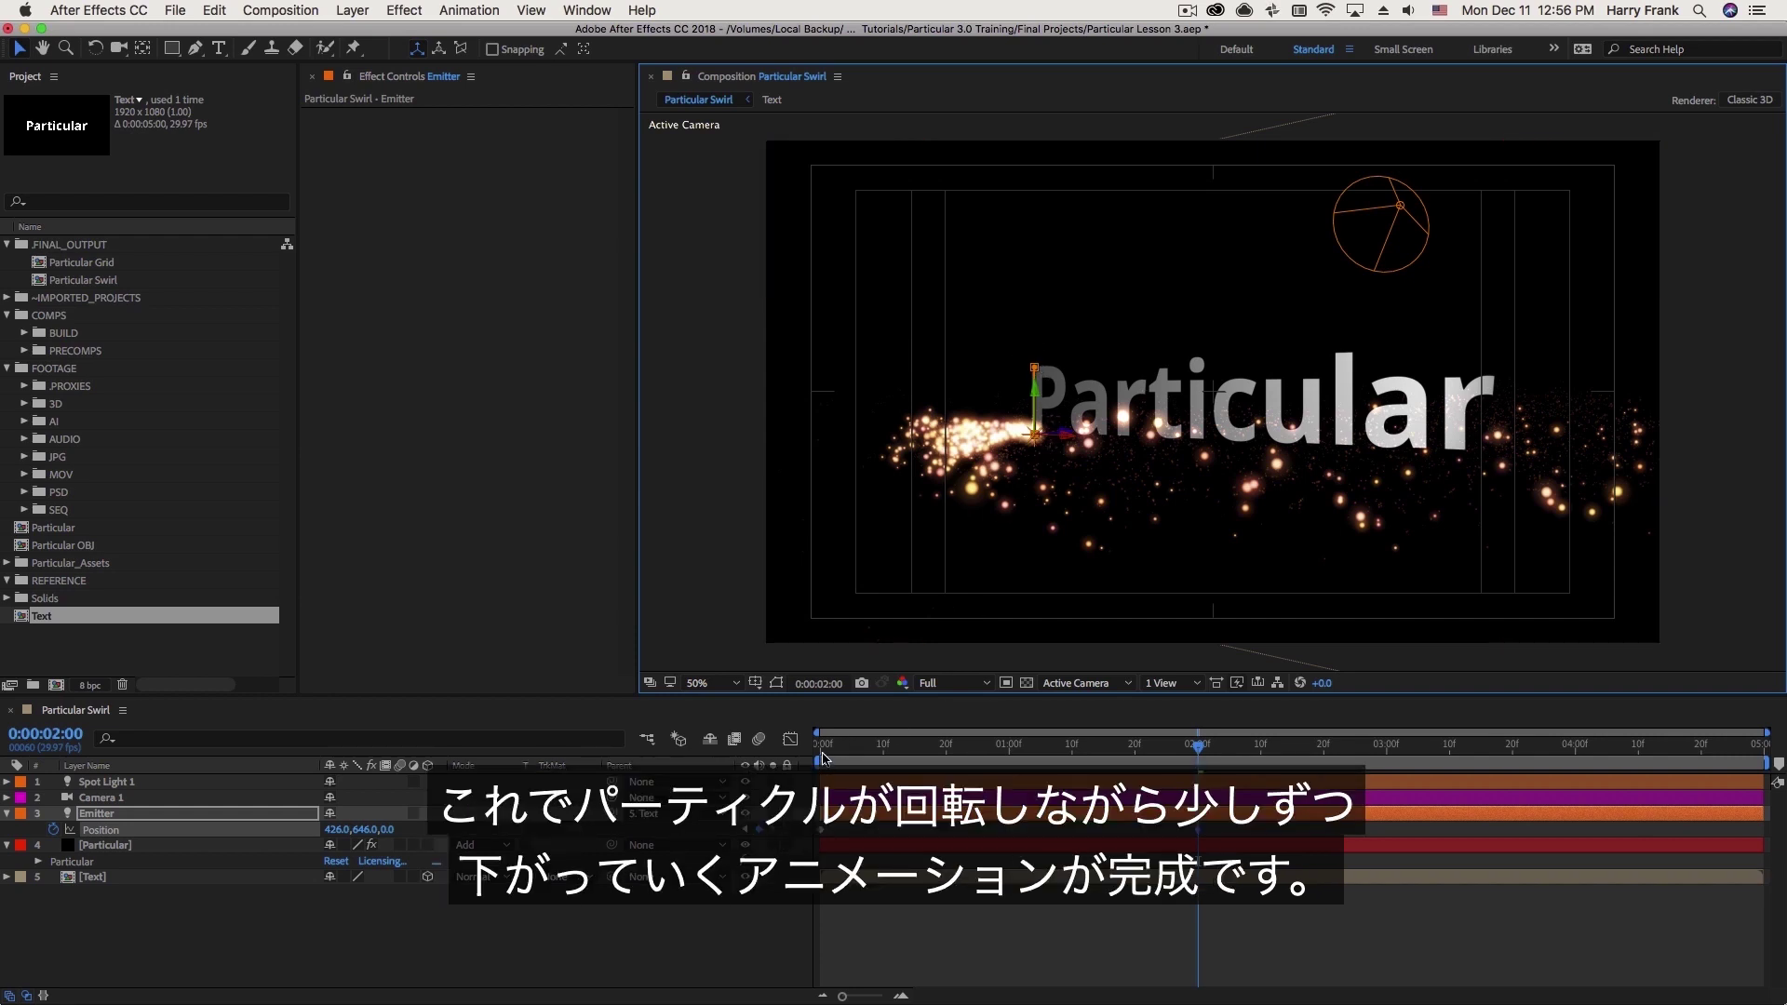
left_click_drag(822, 758, 1148, 791)
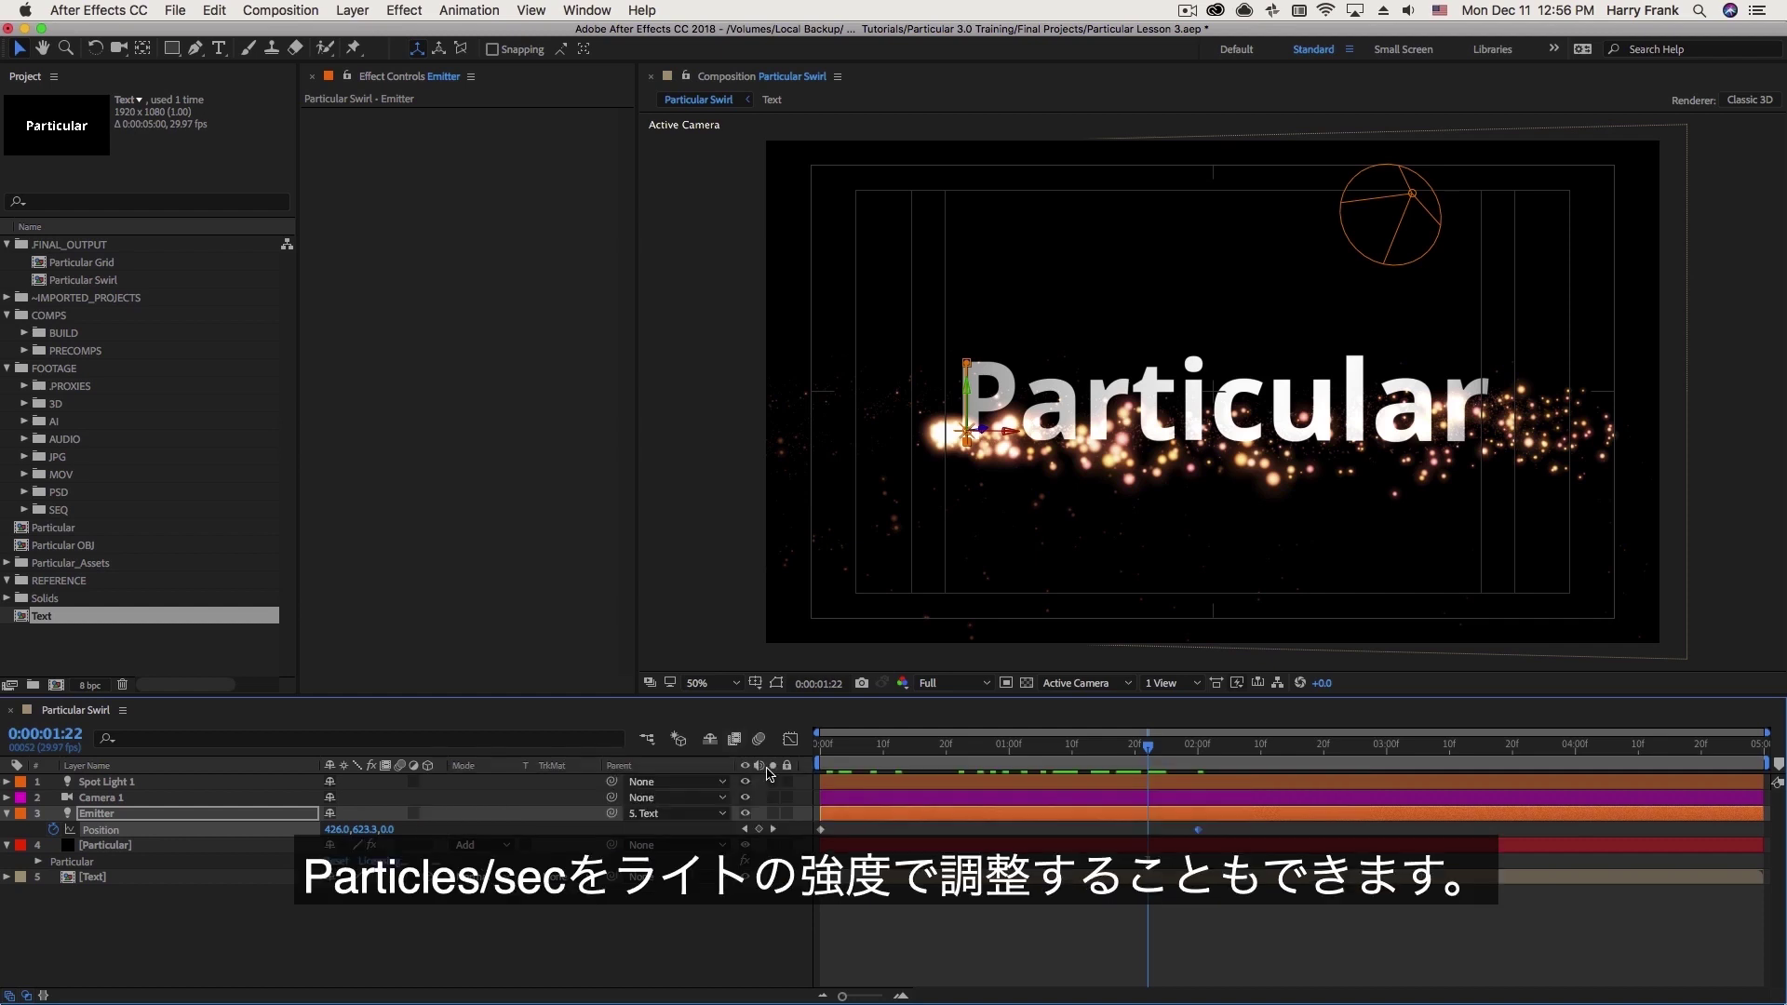
Show the Emitter layer's Light Options and set its Intensity to 350%.
left_click(171, 788)
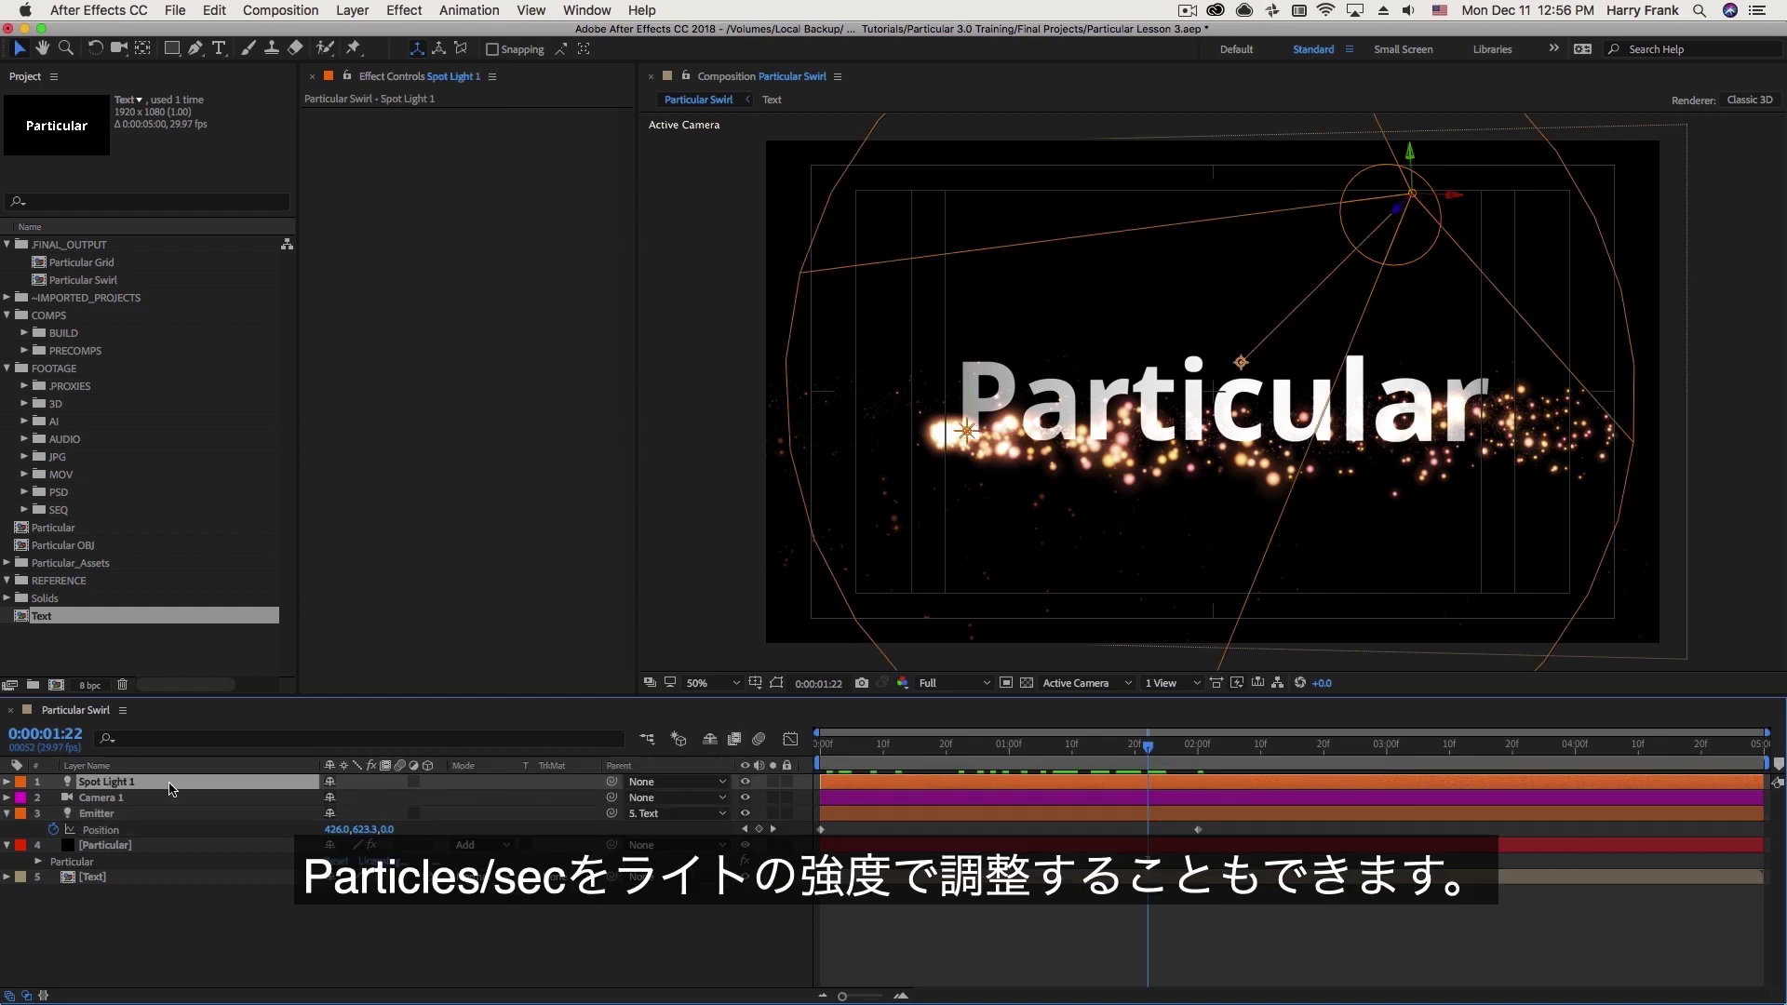
left_click(129, 816)
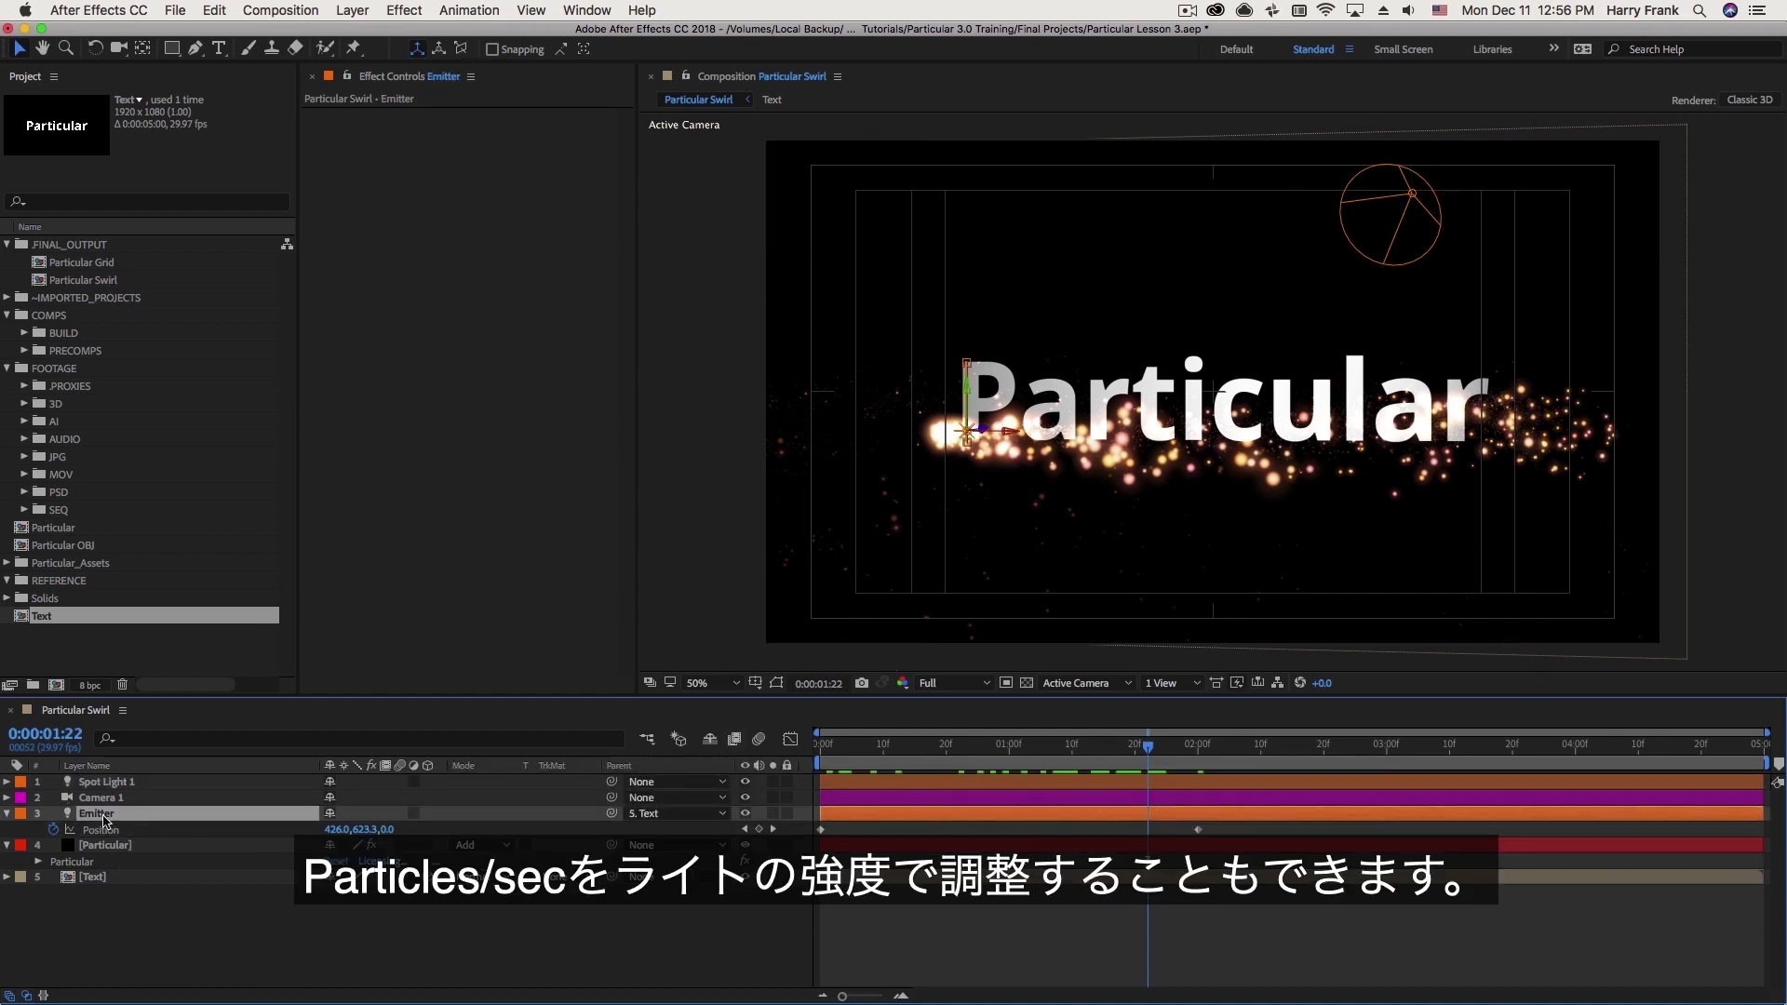
key("a")
key("a")
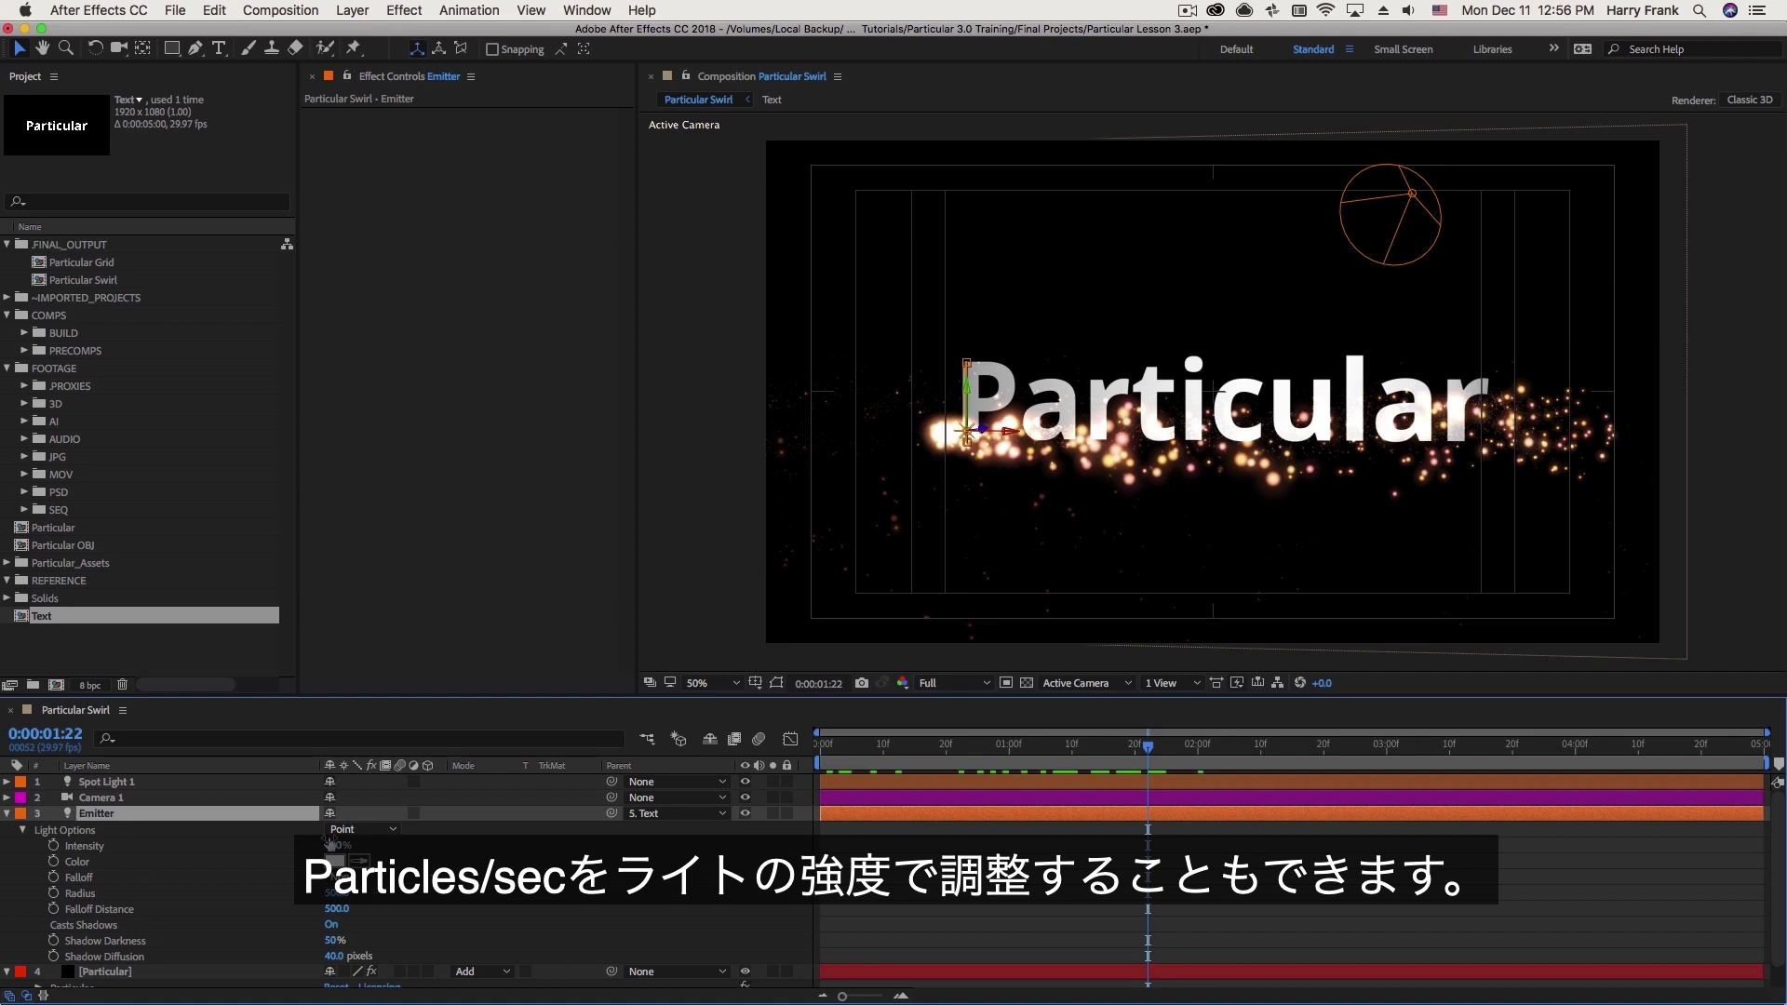
left_click_drag(335, 845, 575, 850)
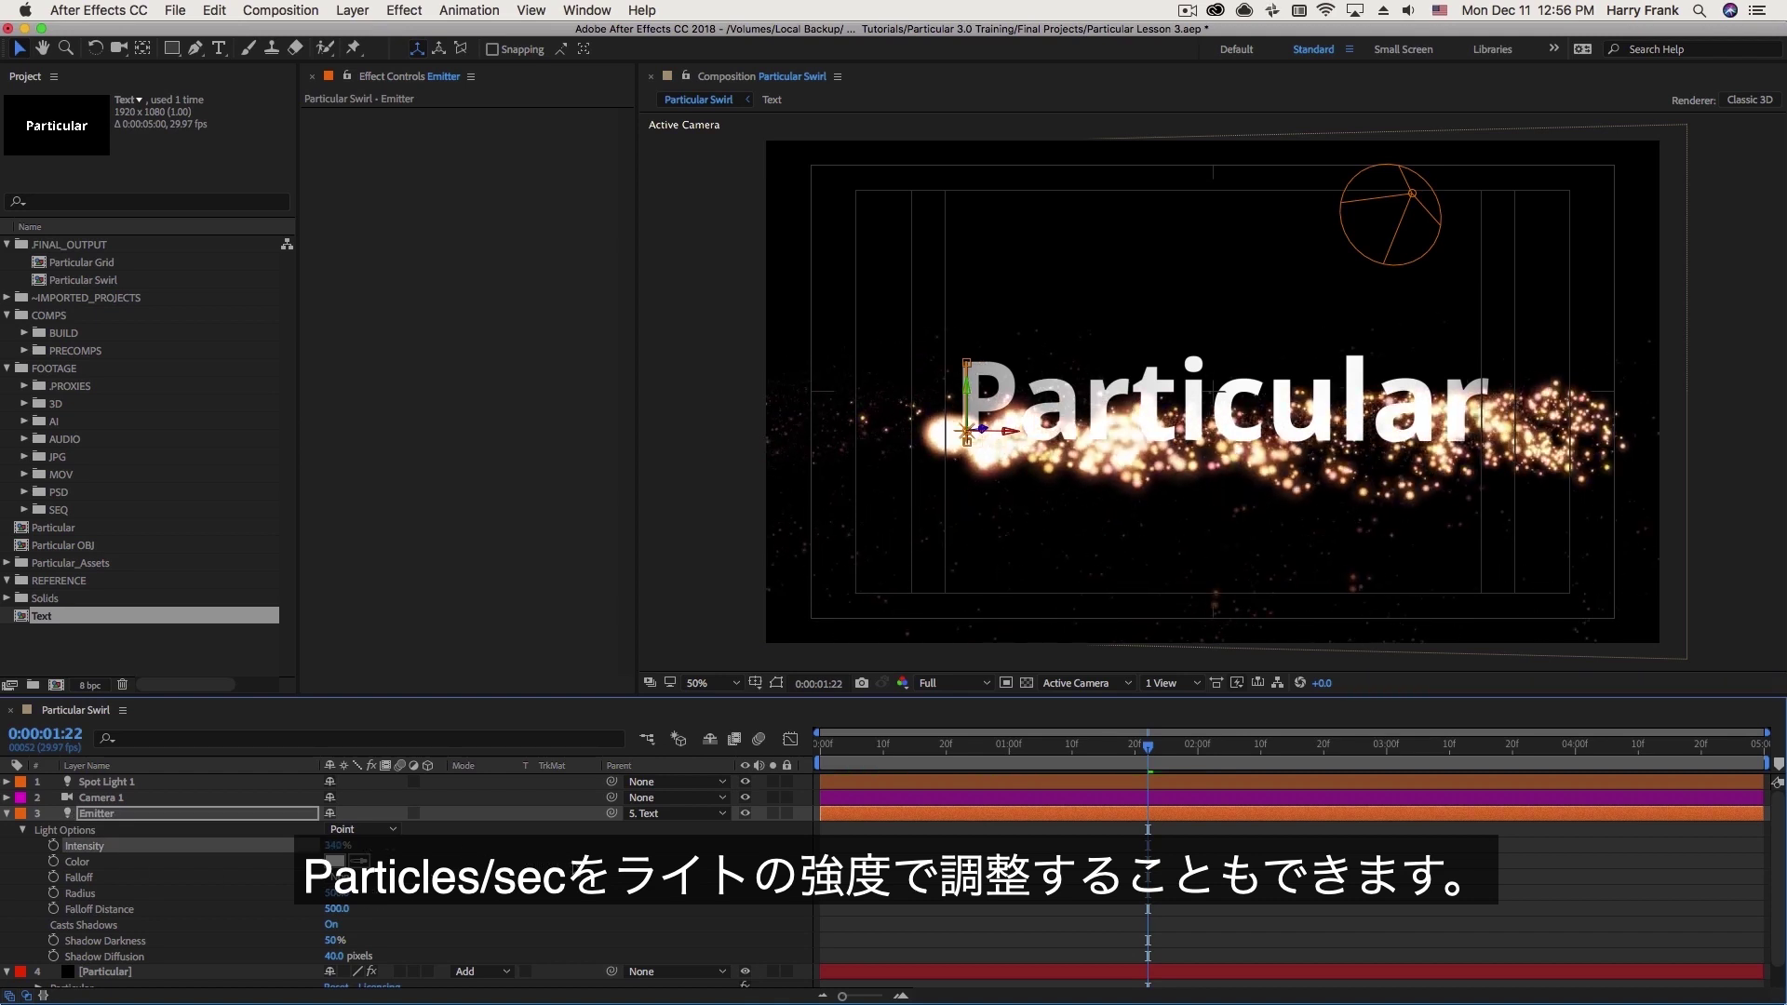
left_click(336, 845)
type("350")
key("Return")
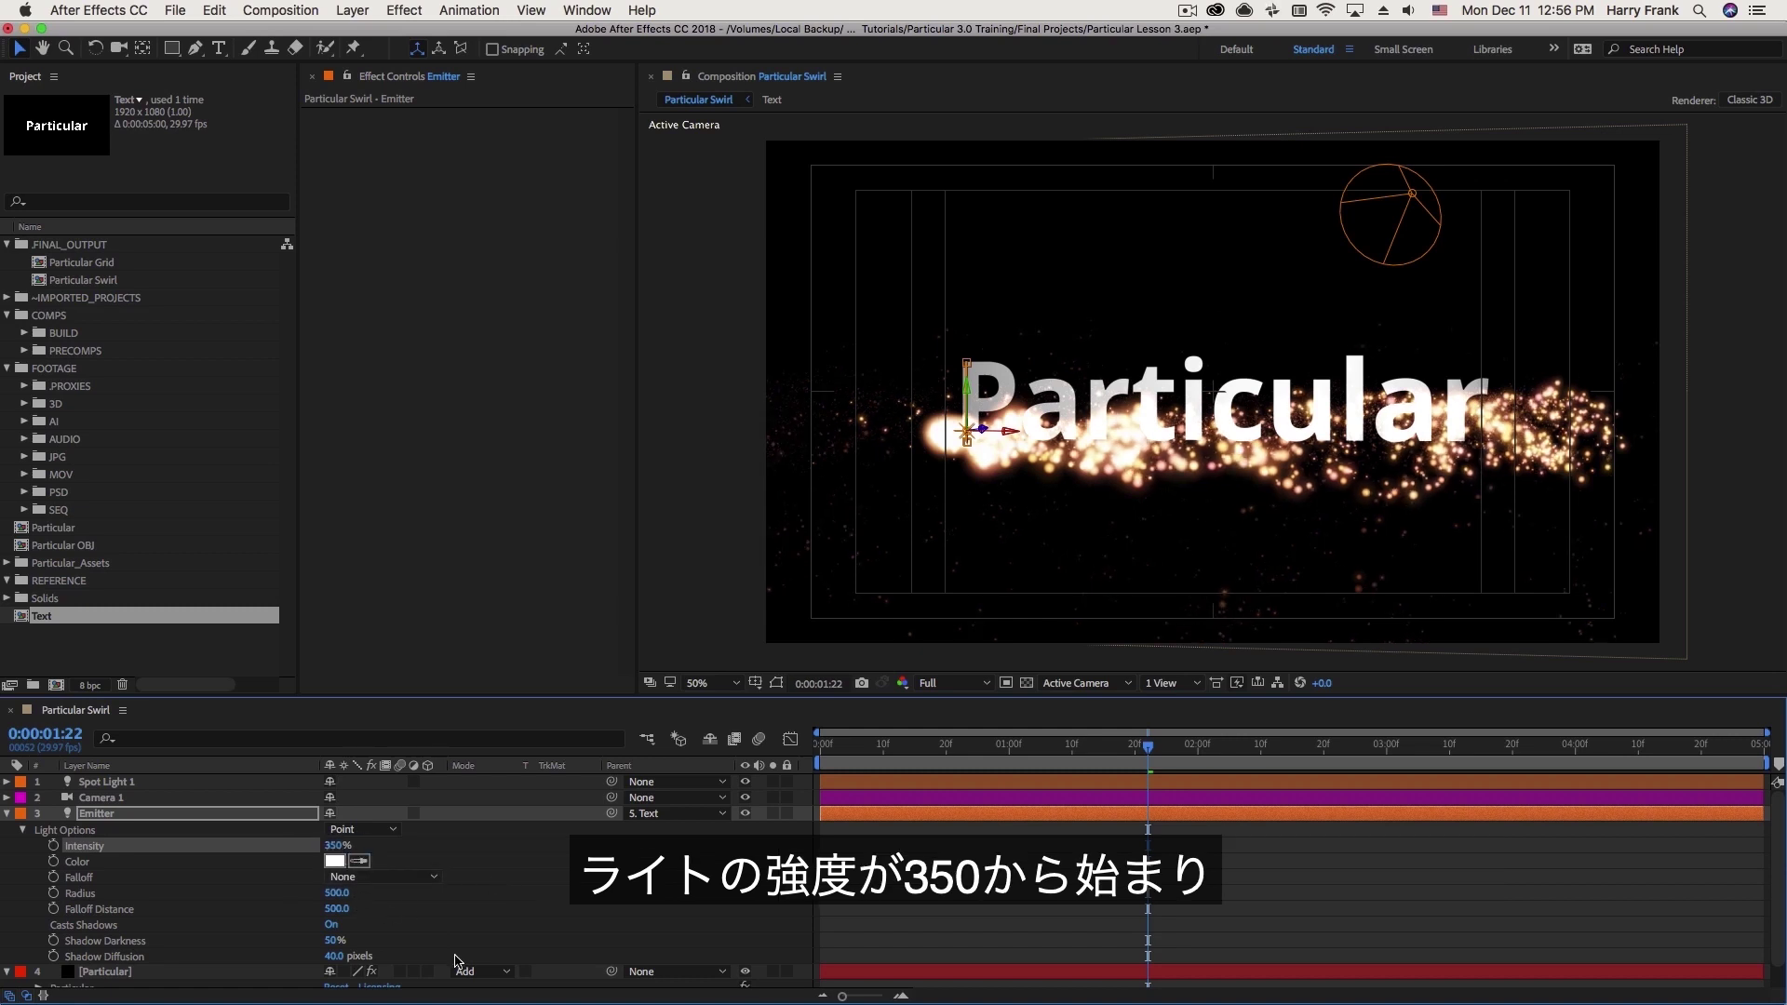
Keyframe the Emitter's Intensity at 0:00:01:19 and set it to 0% at 0:00:01:29.
key("Page_Up")
key("Page_Up")
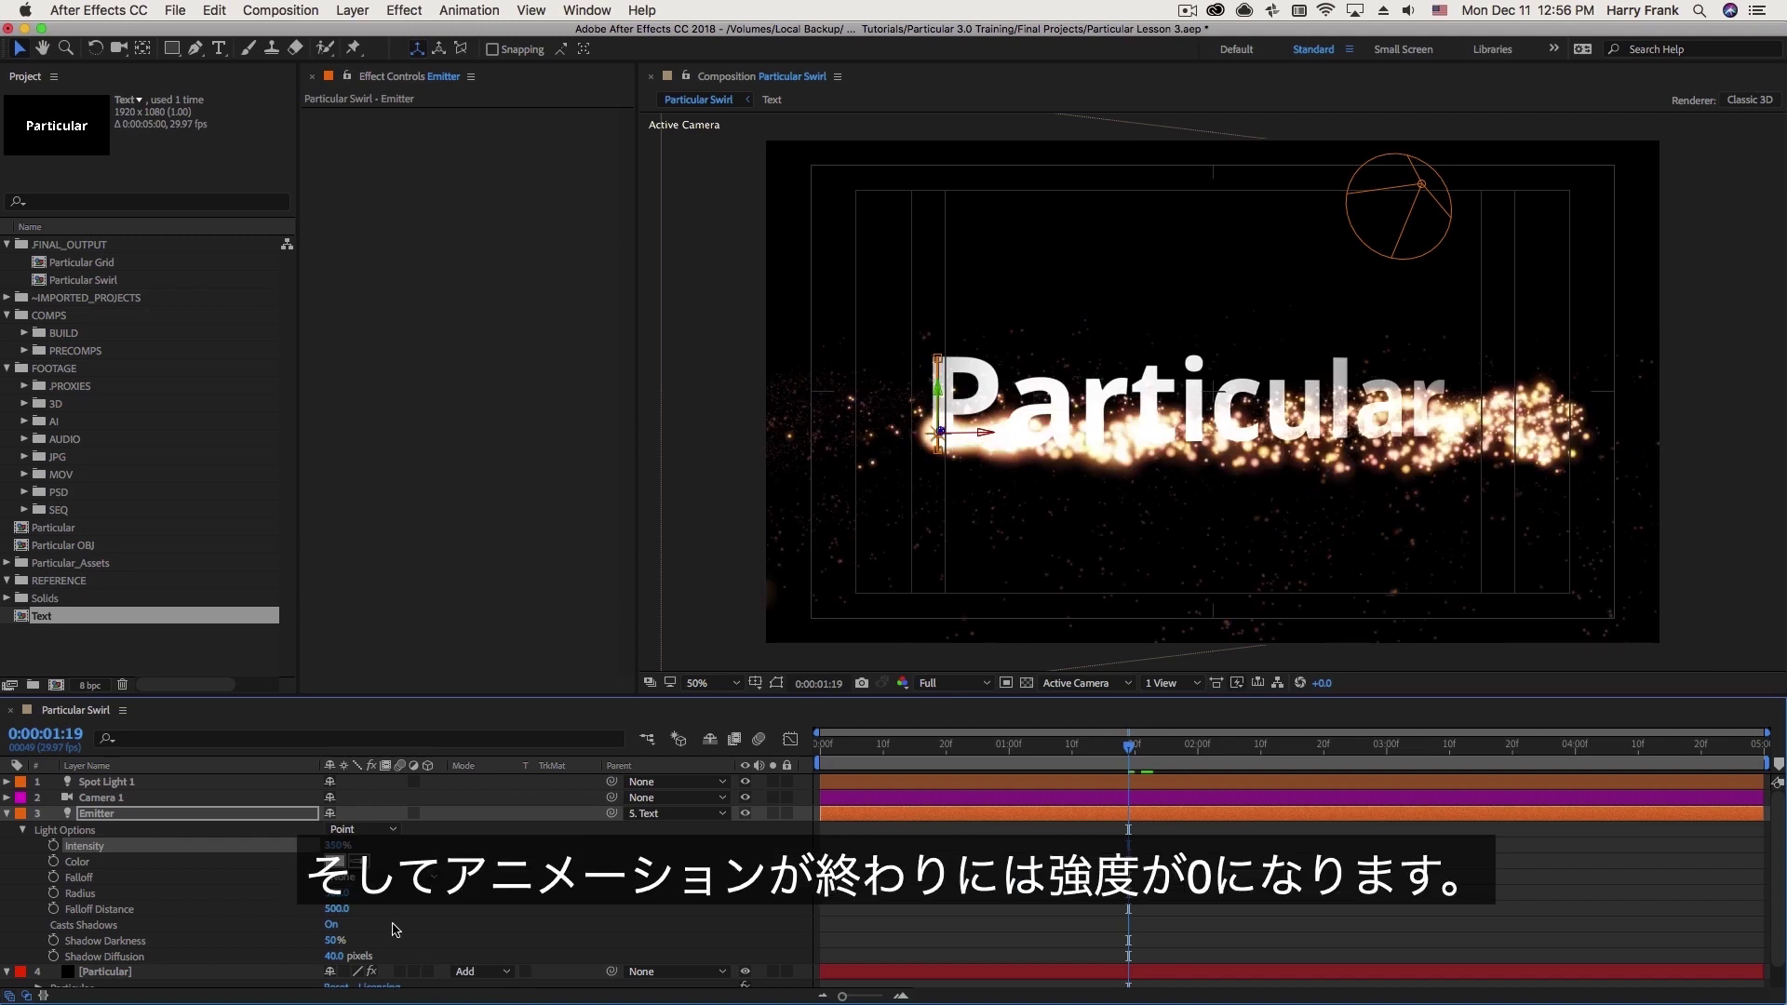
left_click(52, 846)
left_click(1191, 746)
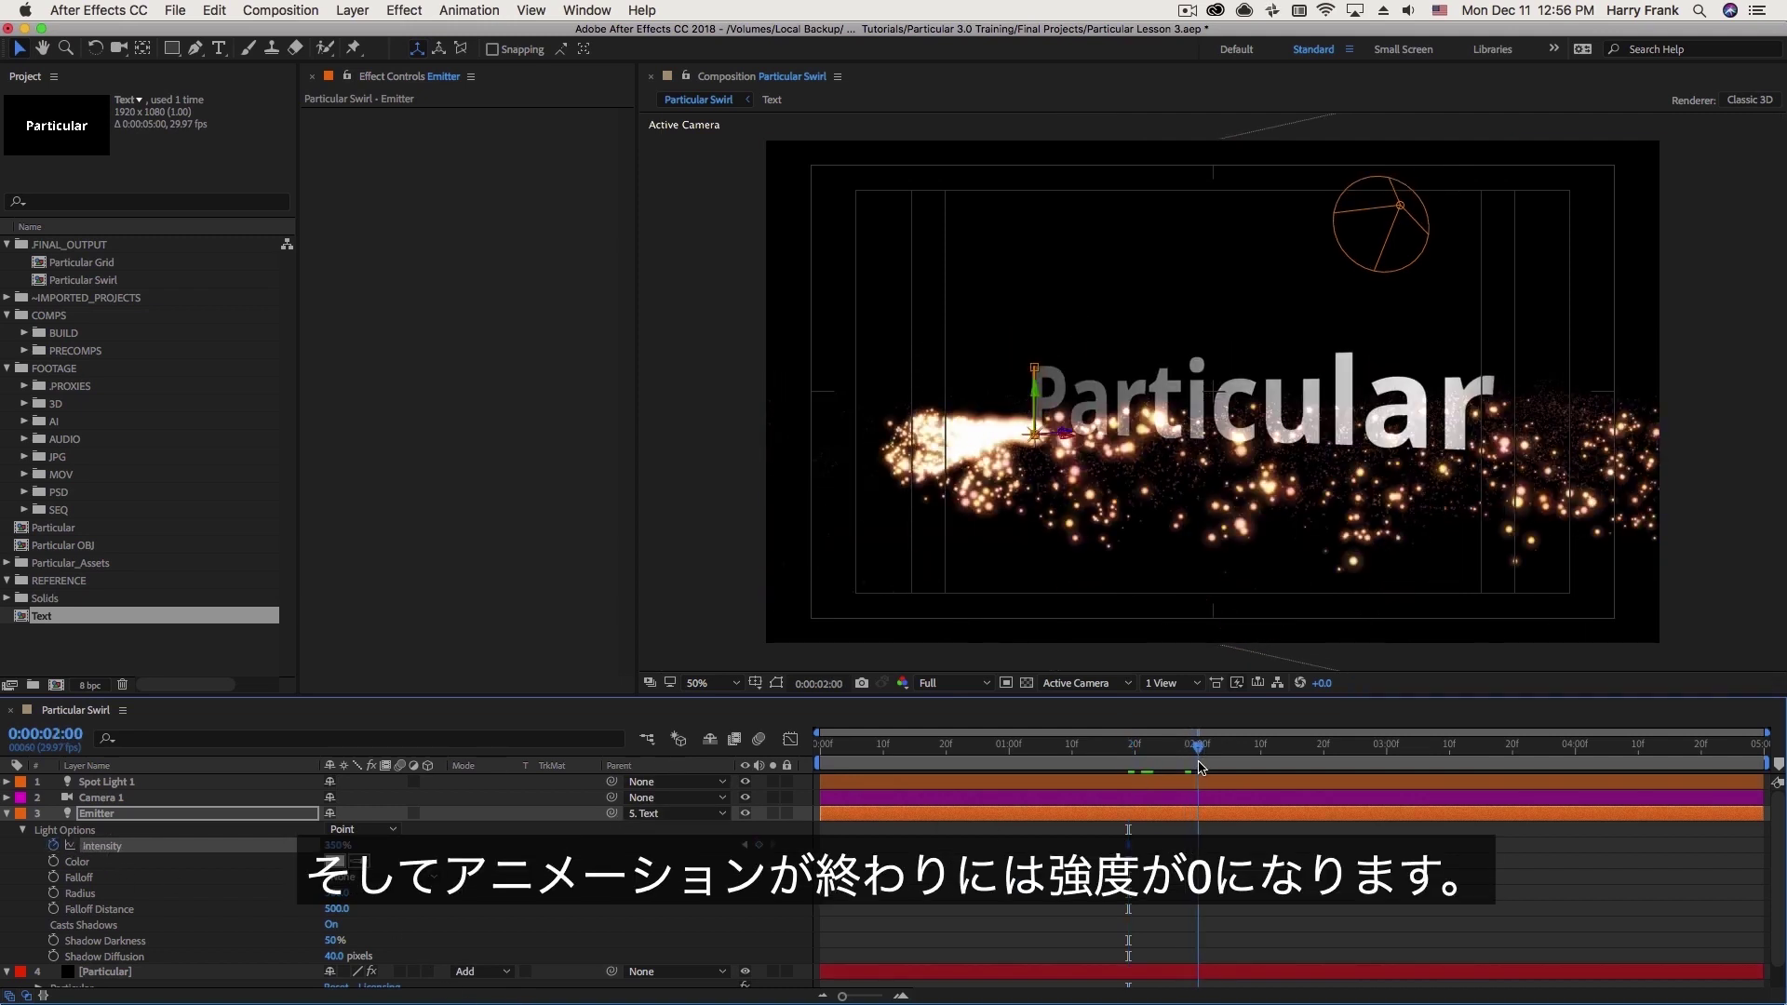
left_click(333, 846)
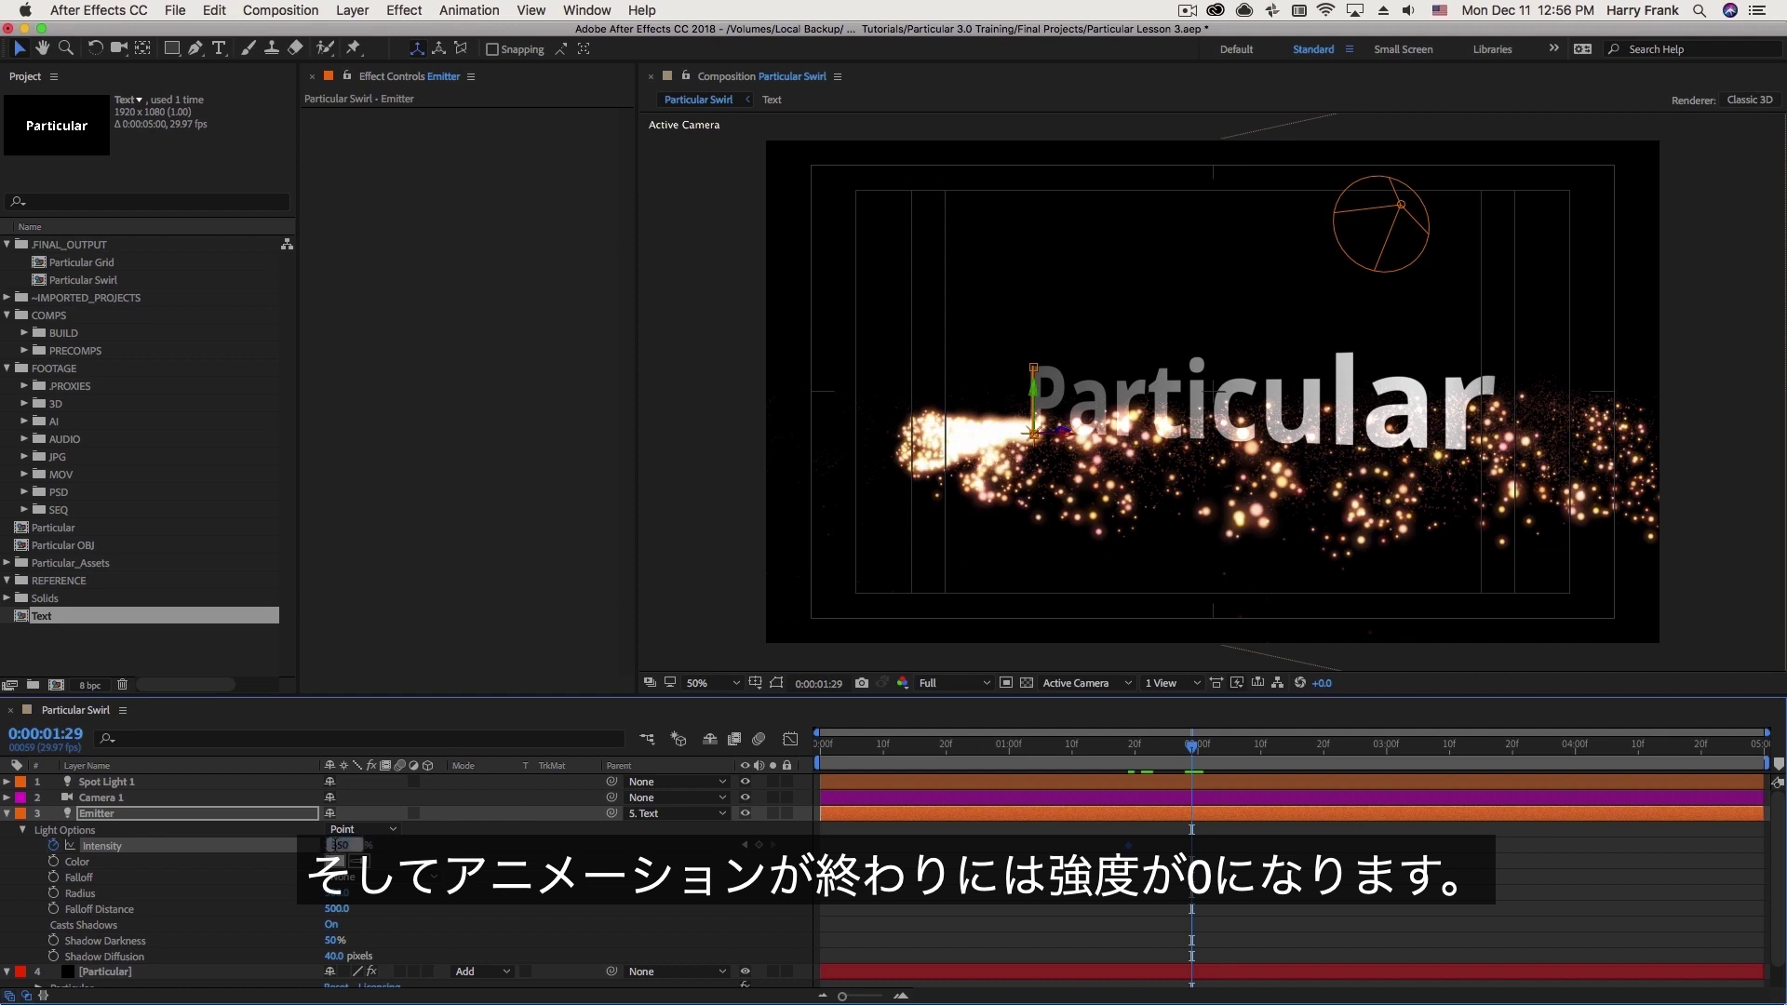
type("0")
key("Return")
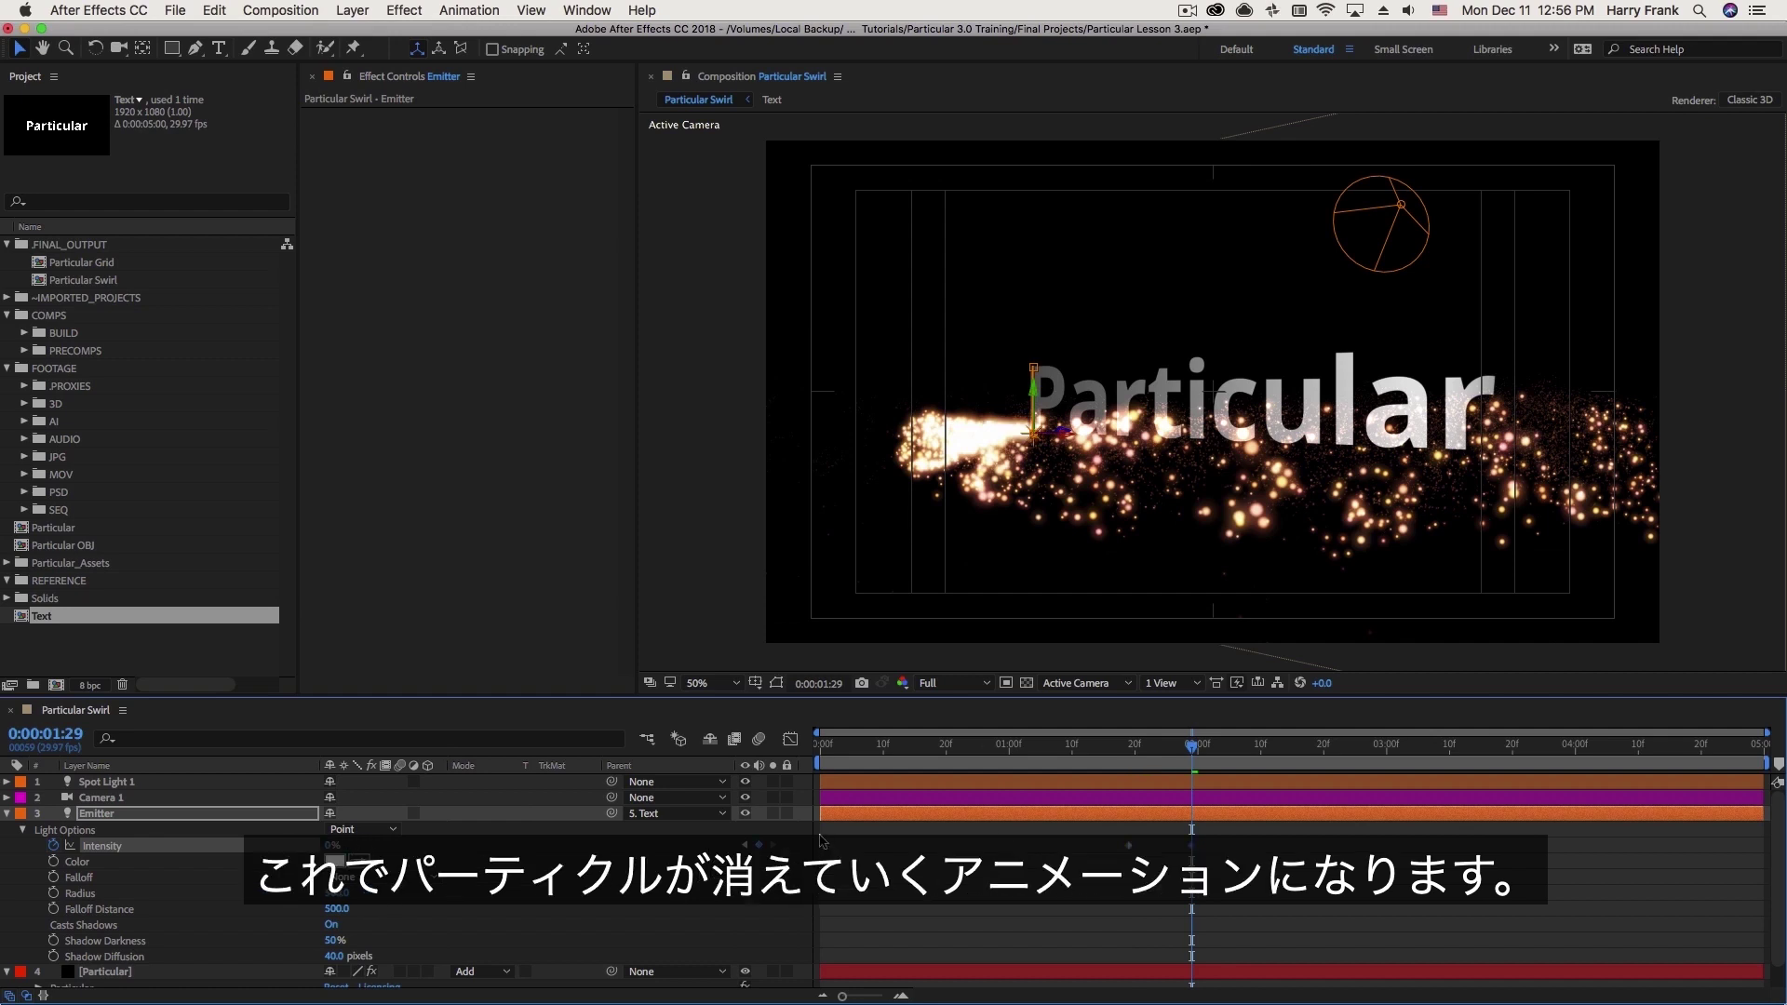
Collapse the Emitter's properties and preview the fading particle animation from the first frame.
key("u")
left_click_drag(835, 747, 787, 740)
key("space")
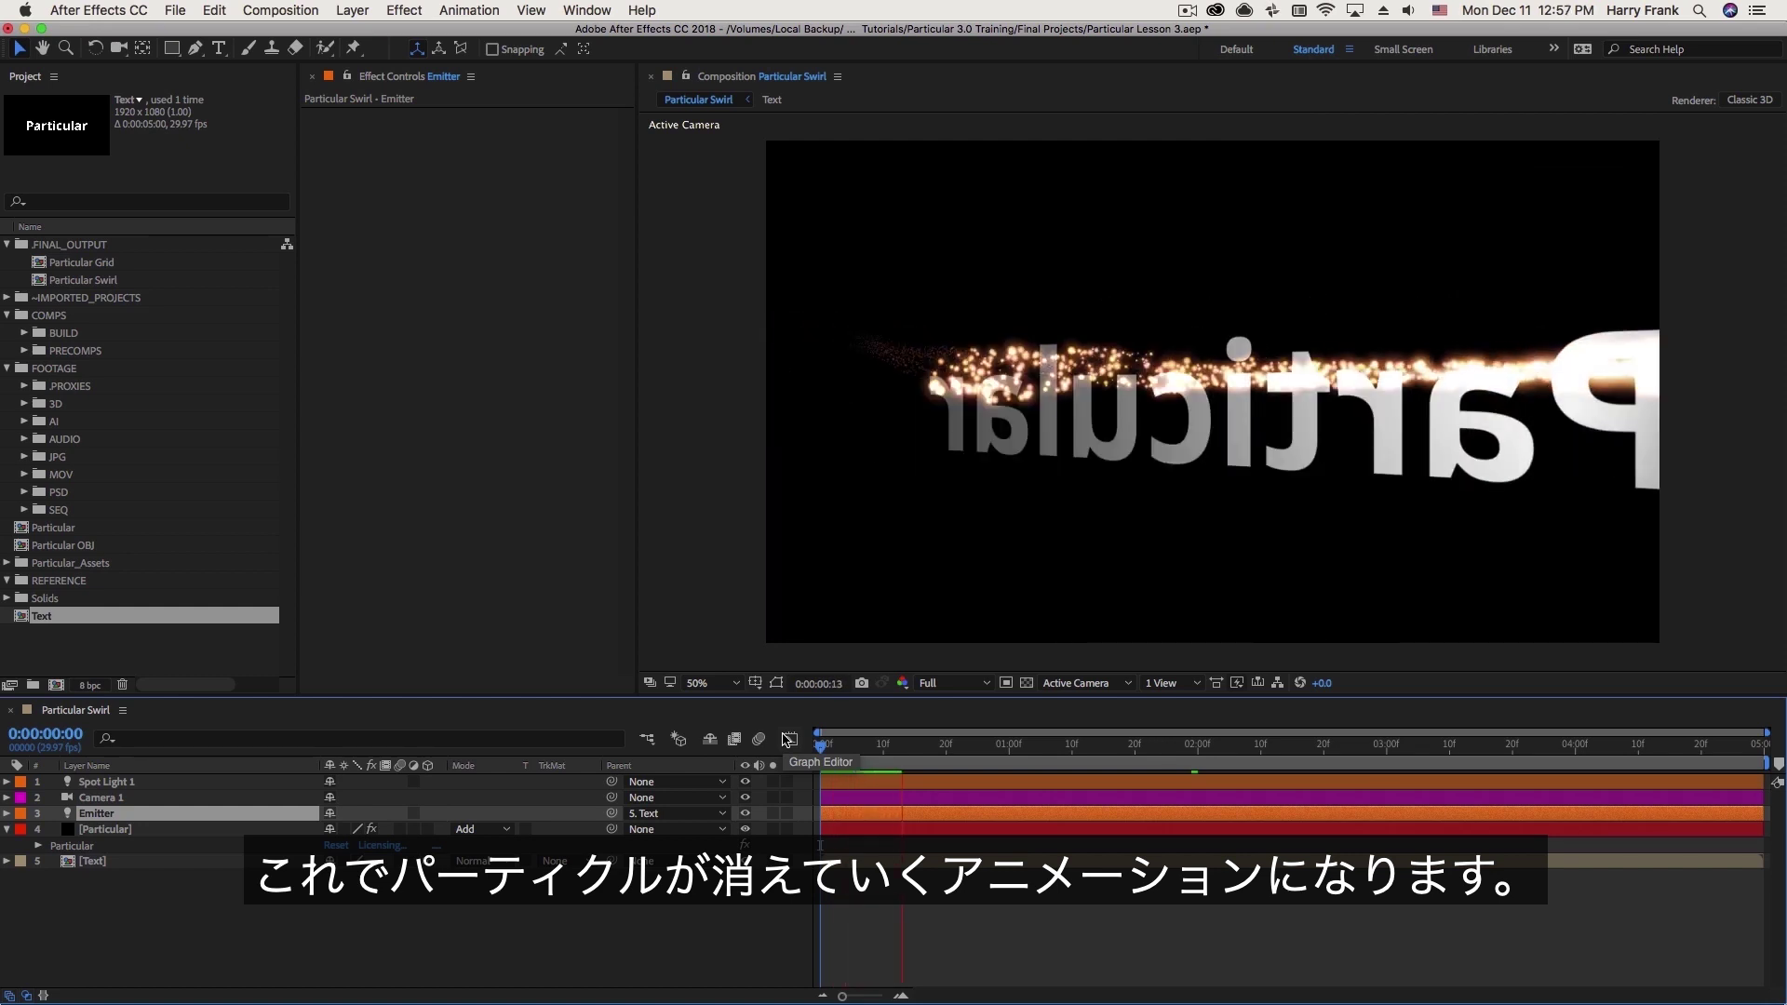
left_click(1008, 809)
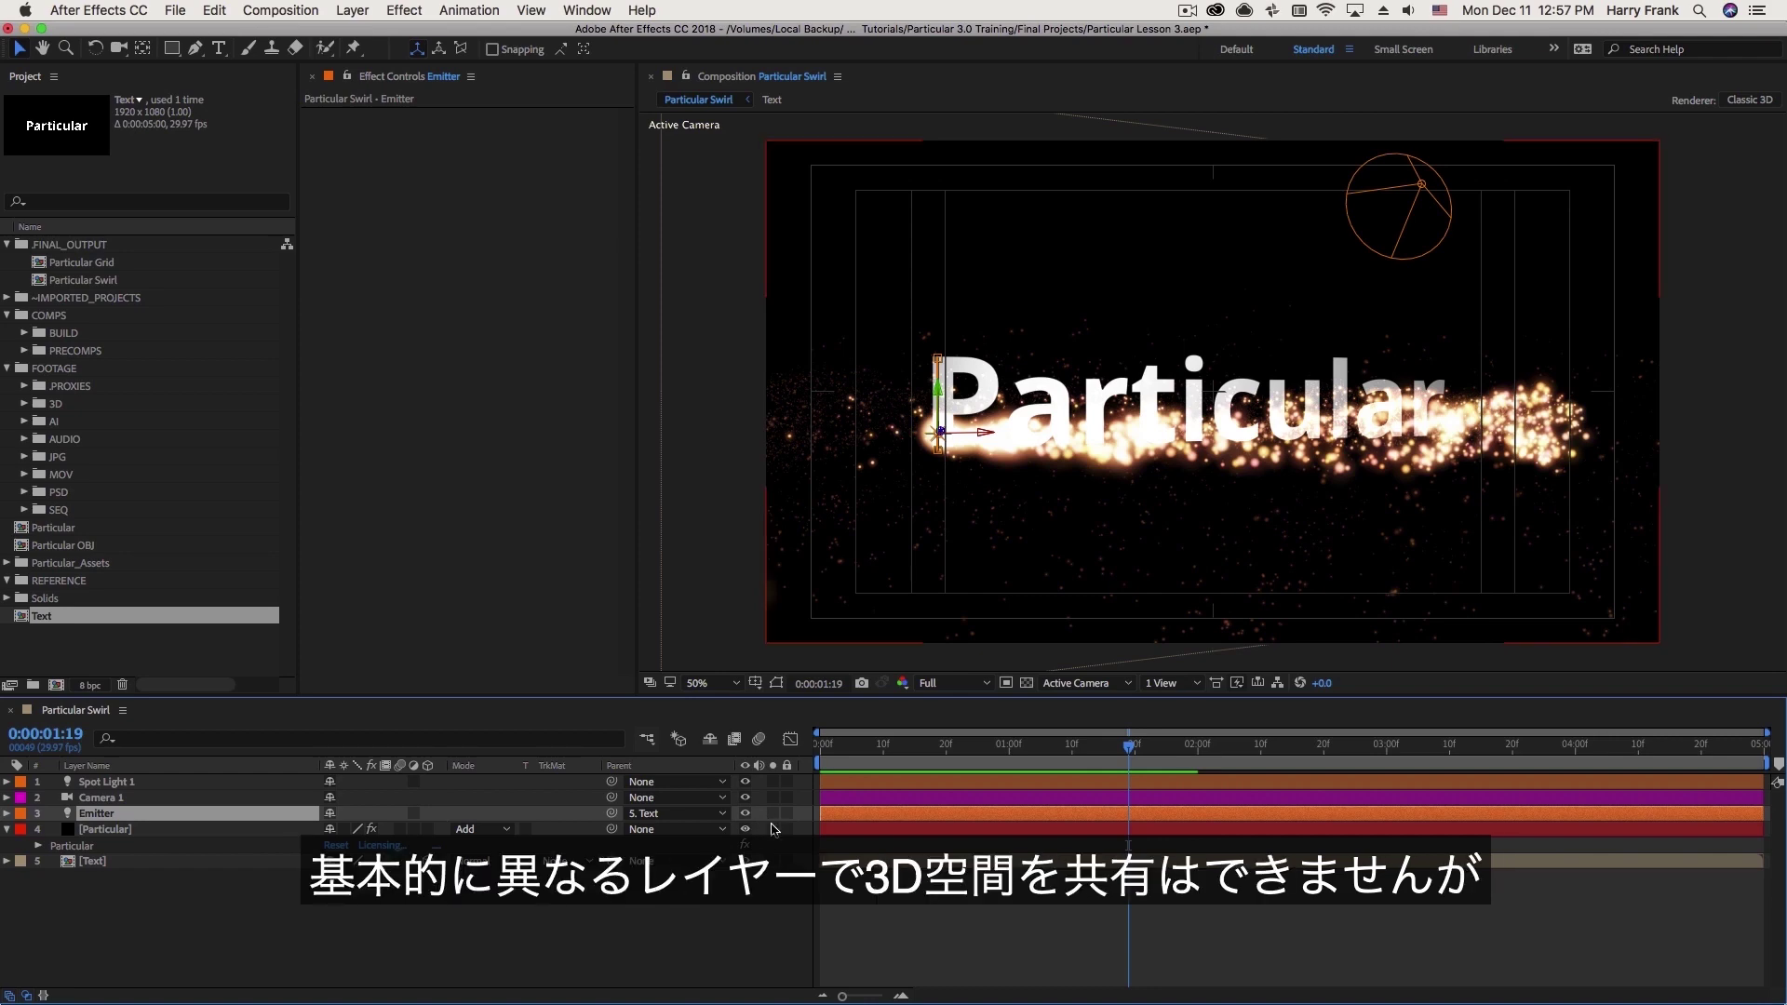
Toggle solo on the Particular and Text layers and scrub the animation to compare how they overlap.
left_click(772, 829)
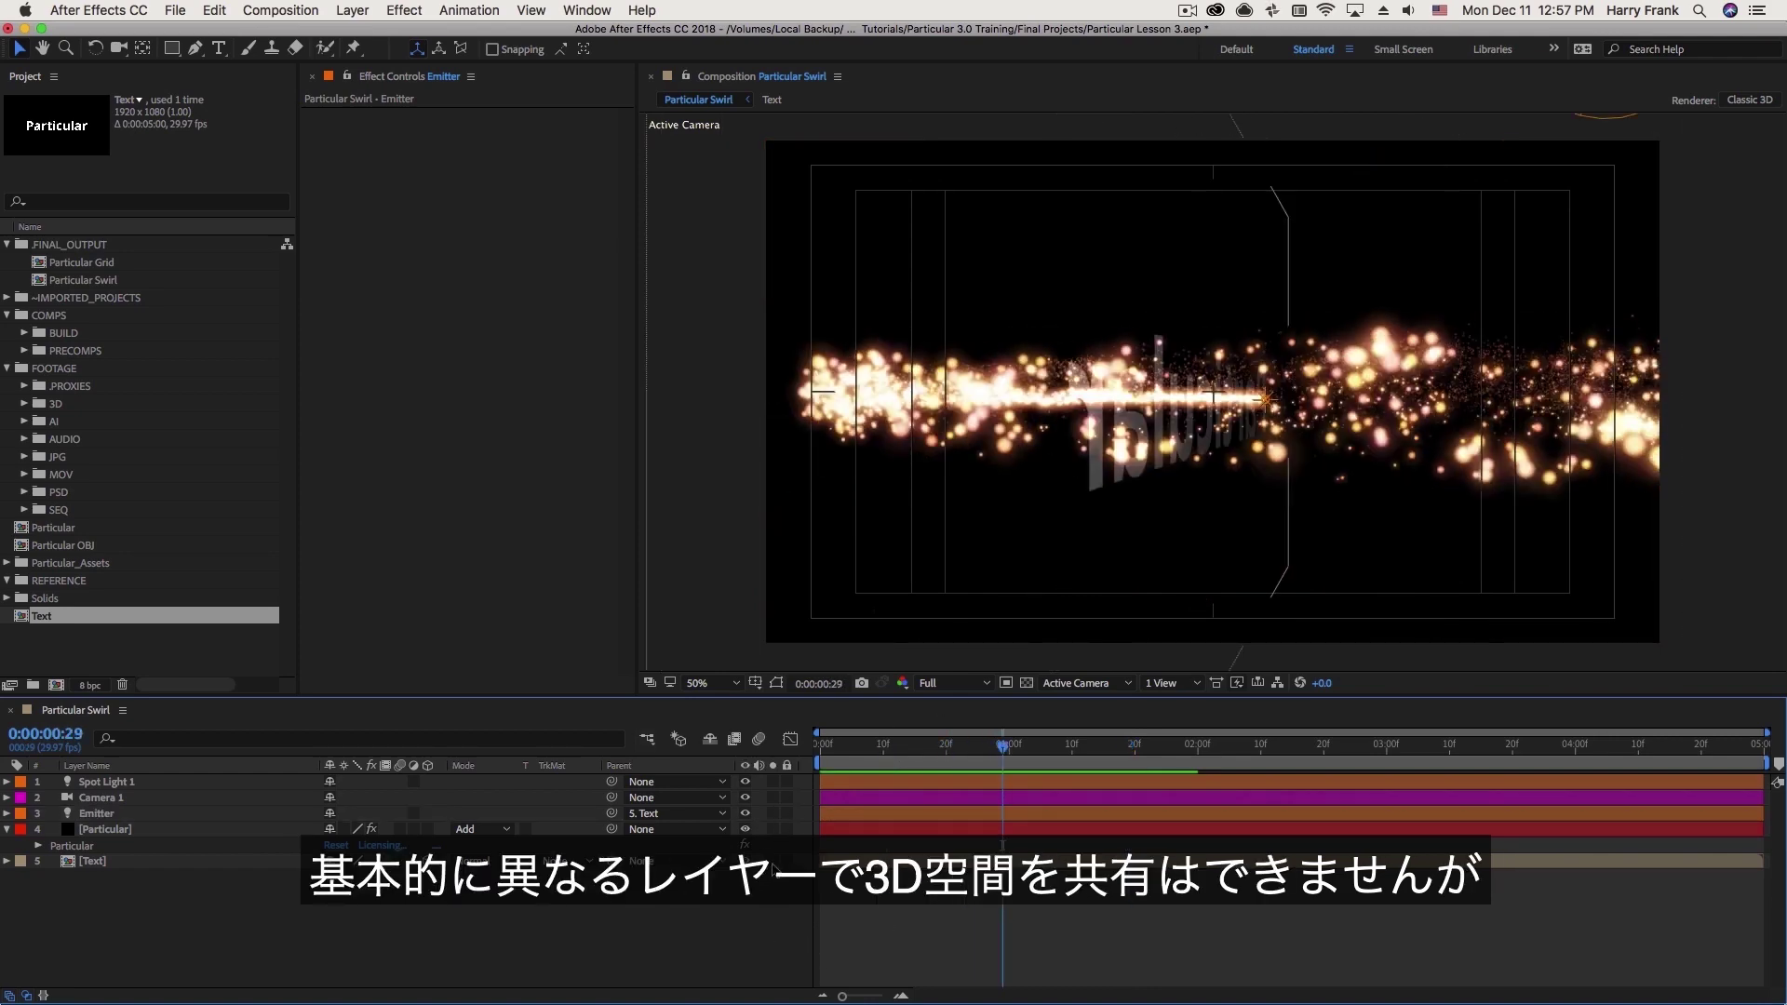
left_click(772, 862)
left_click_drag(848, 765, 964, 800)
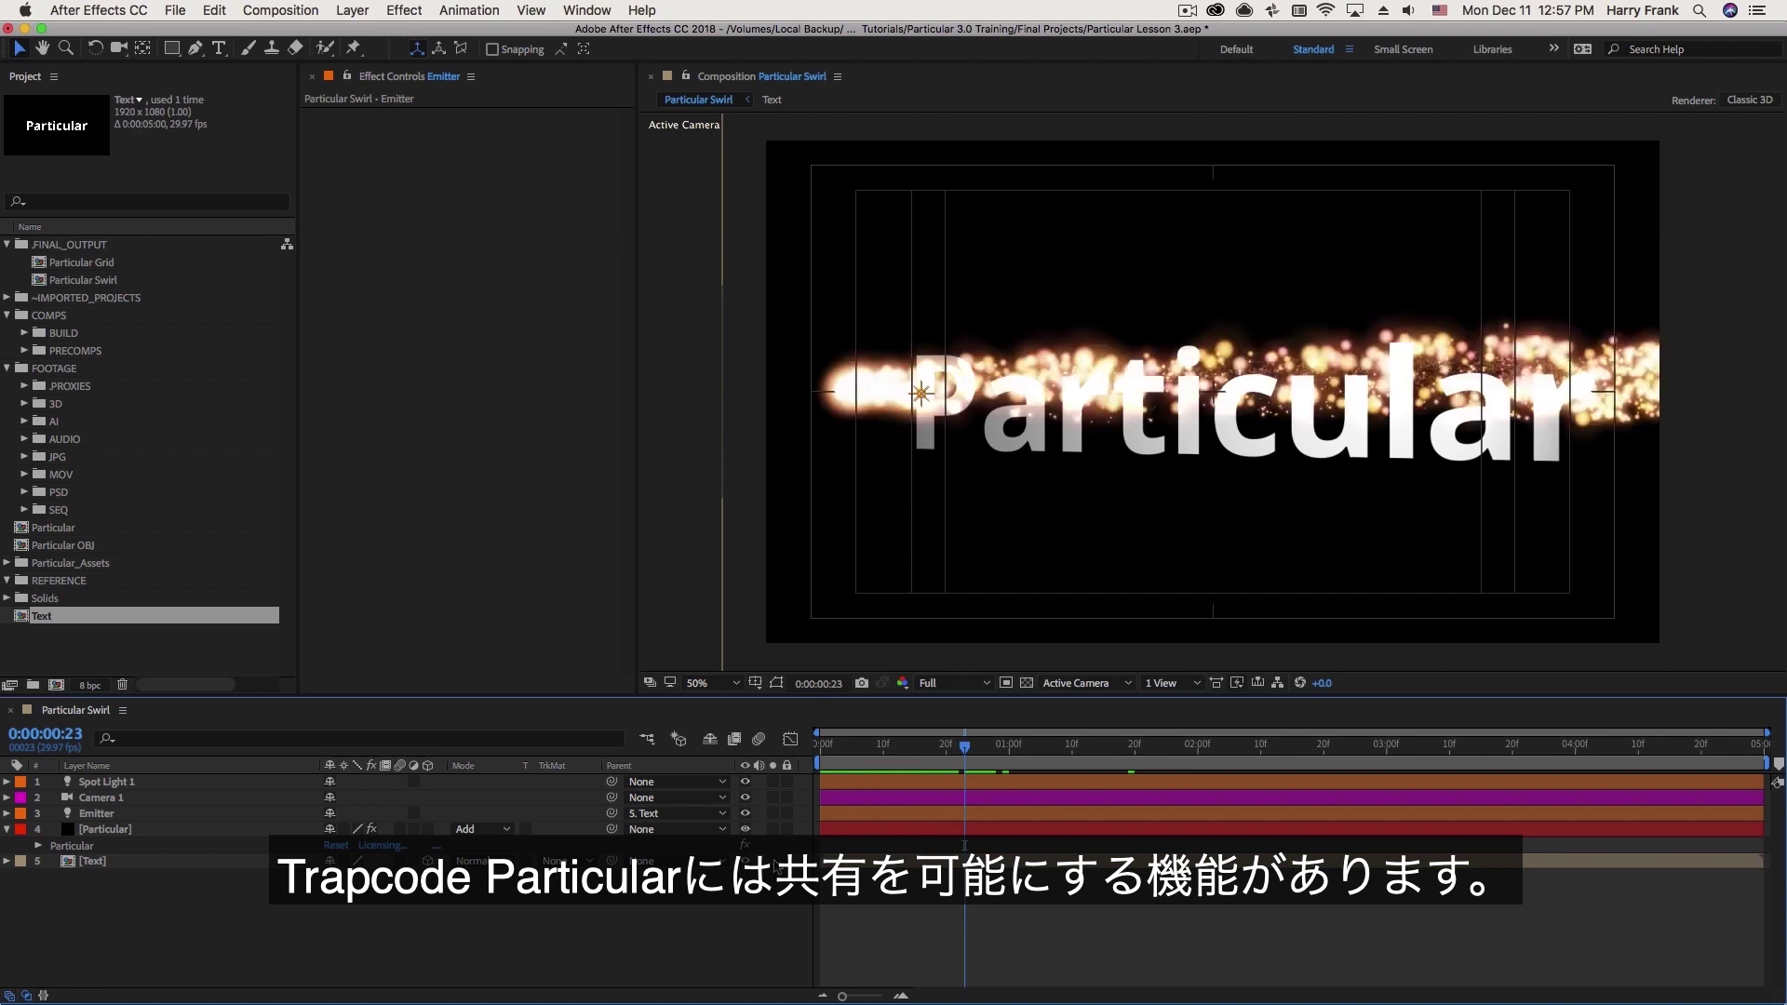
left_click(772, 862)
In the Particular effect's Visibility settings, set Obscuration Layer to the Text layer, collapsing the property groups above.
left_click(130, 847)
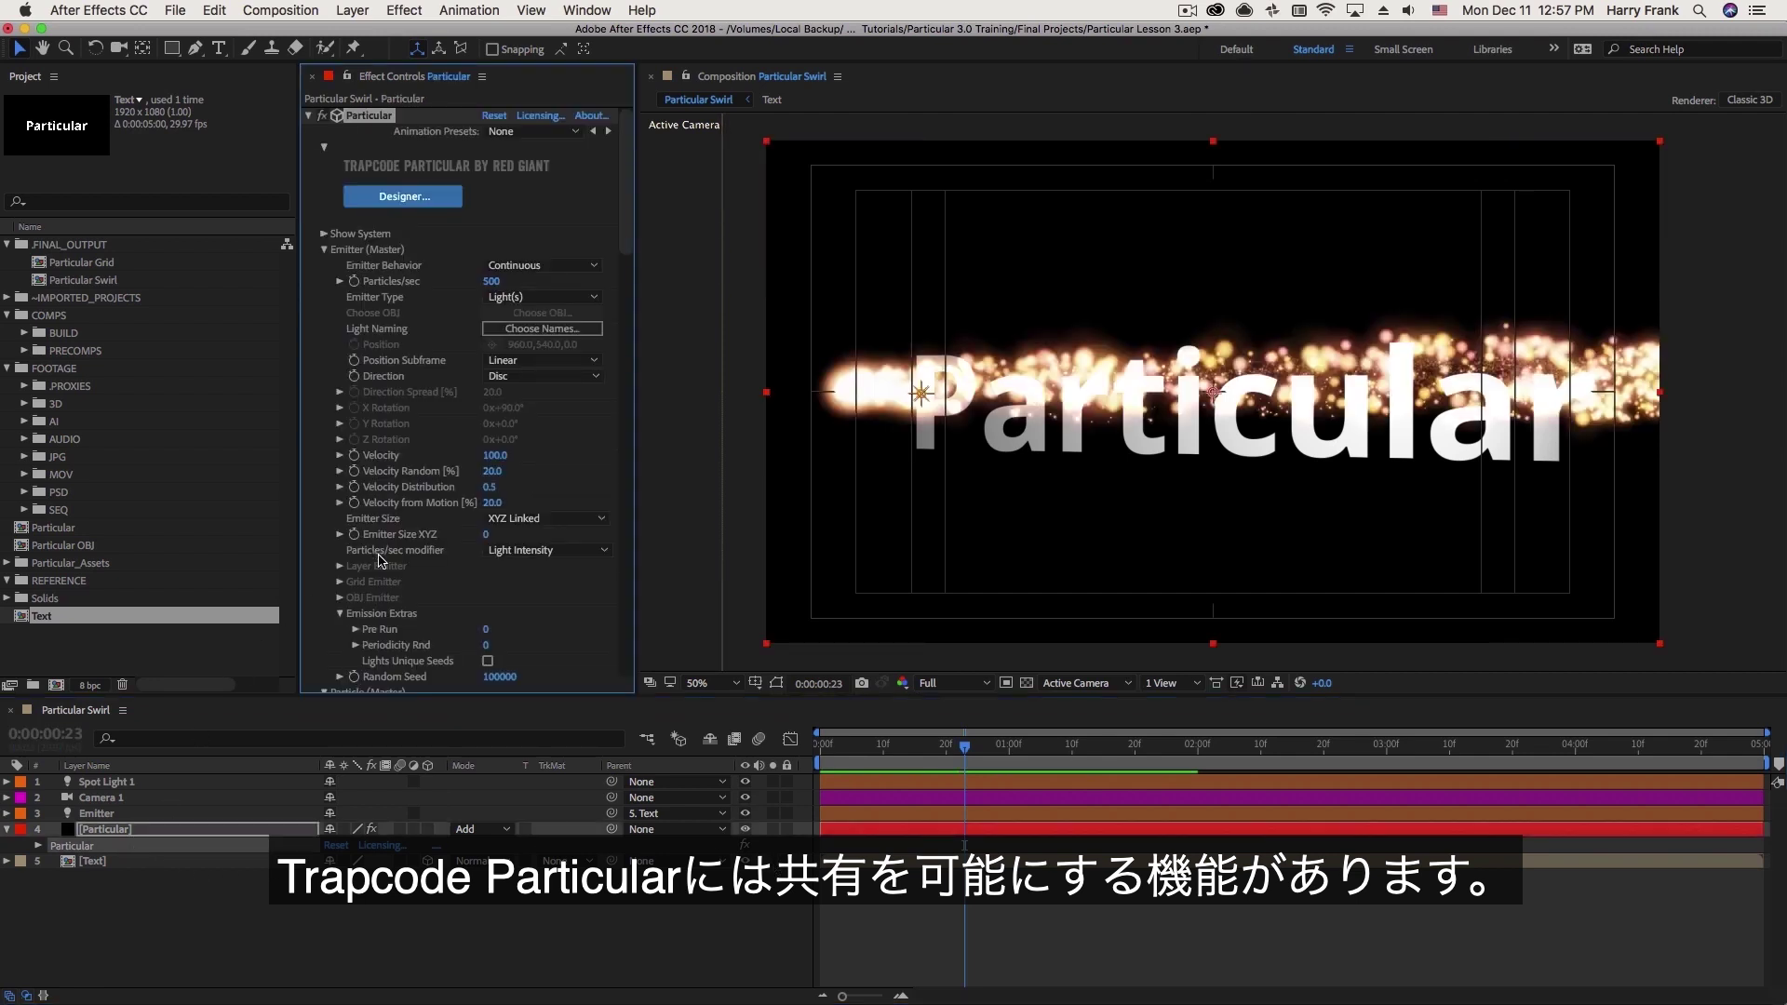
left_click(323, 250)
left_click(326, 265)
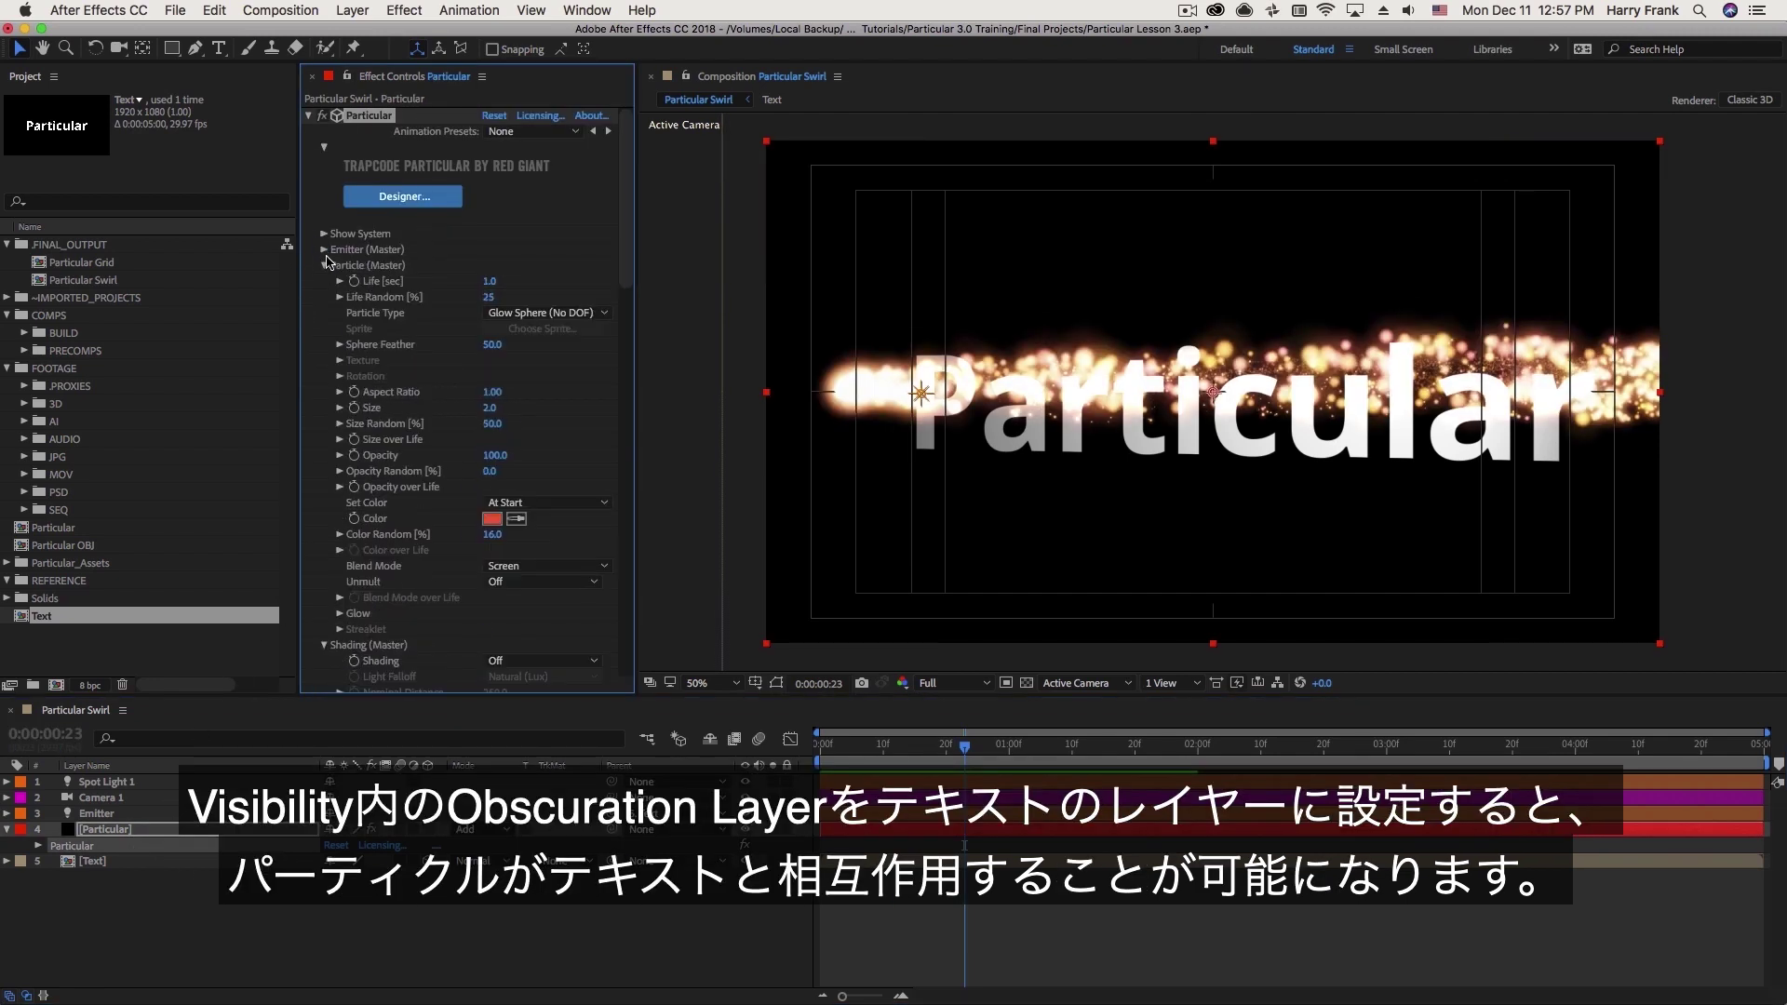
left_click(325, 266)
left_click(323, 283)
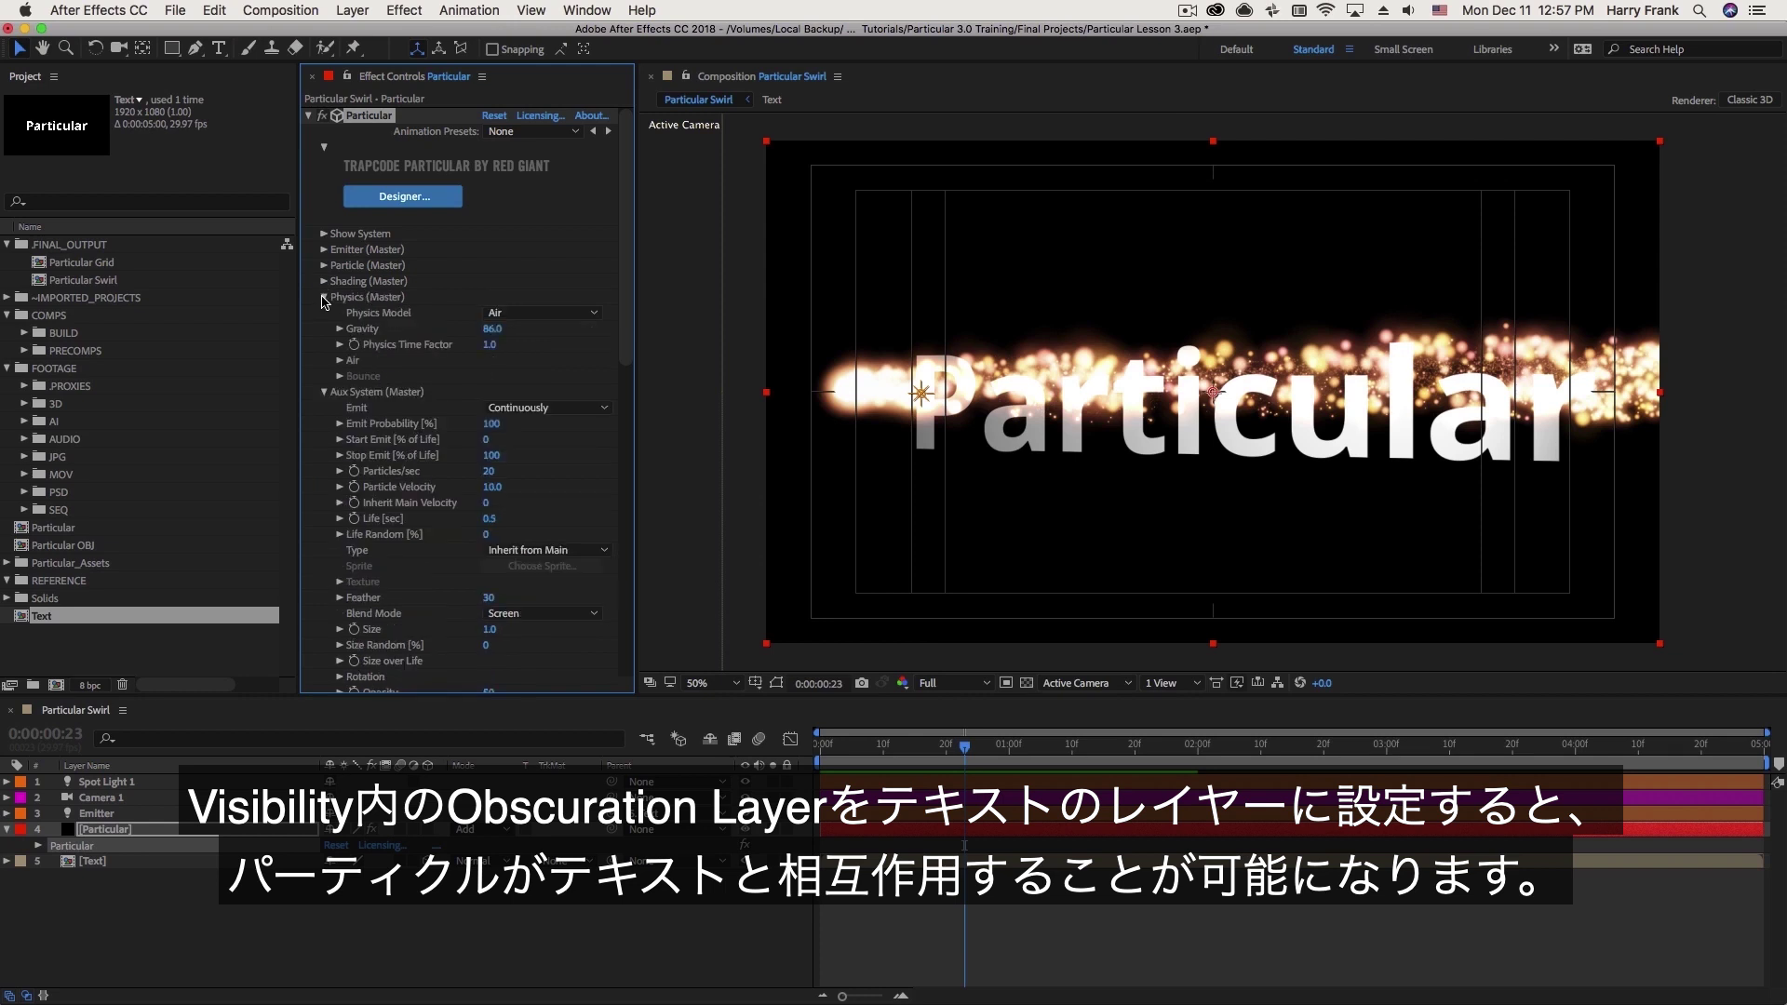
left_click(324, 298)
left_click(324, 312)
left_click(324, 344)
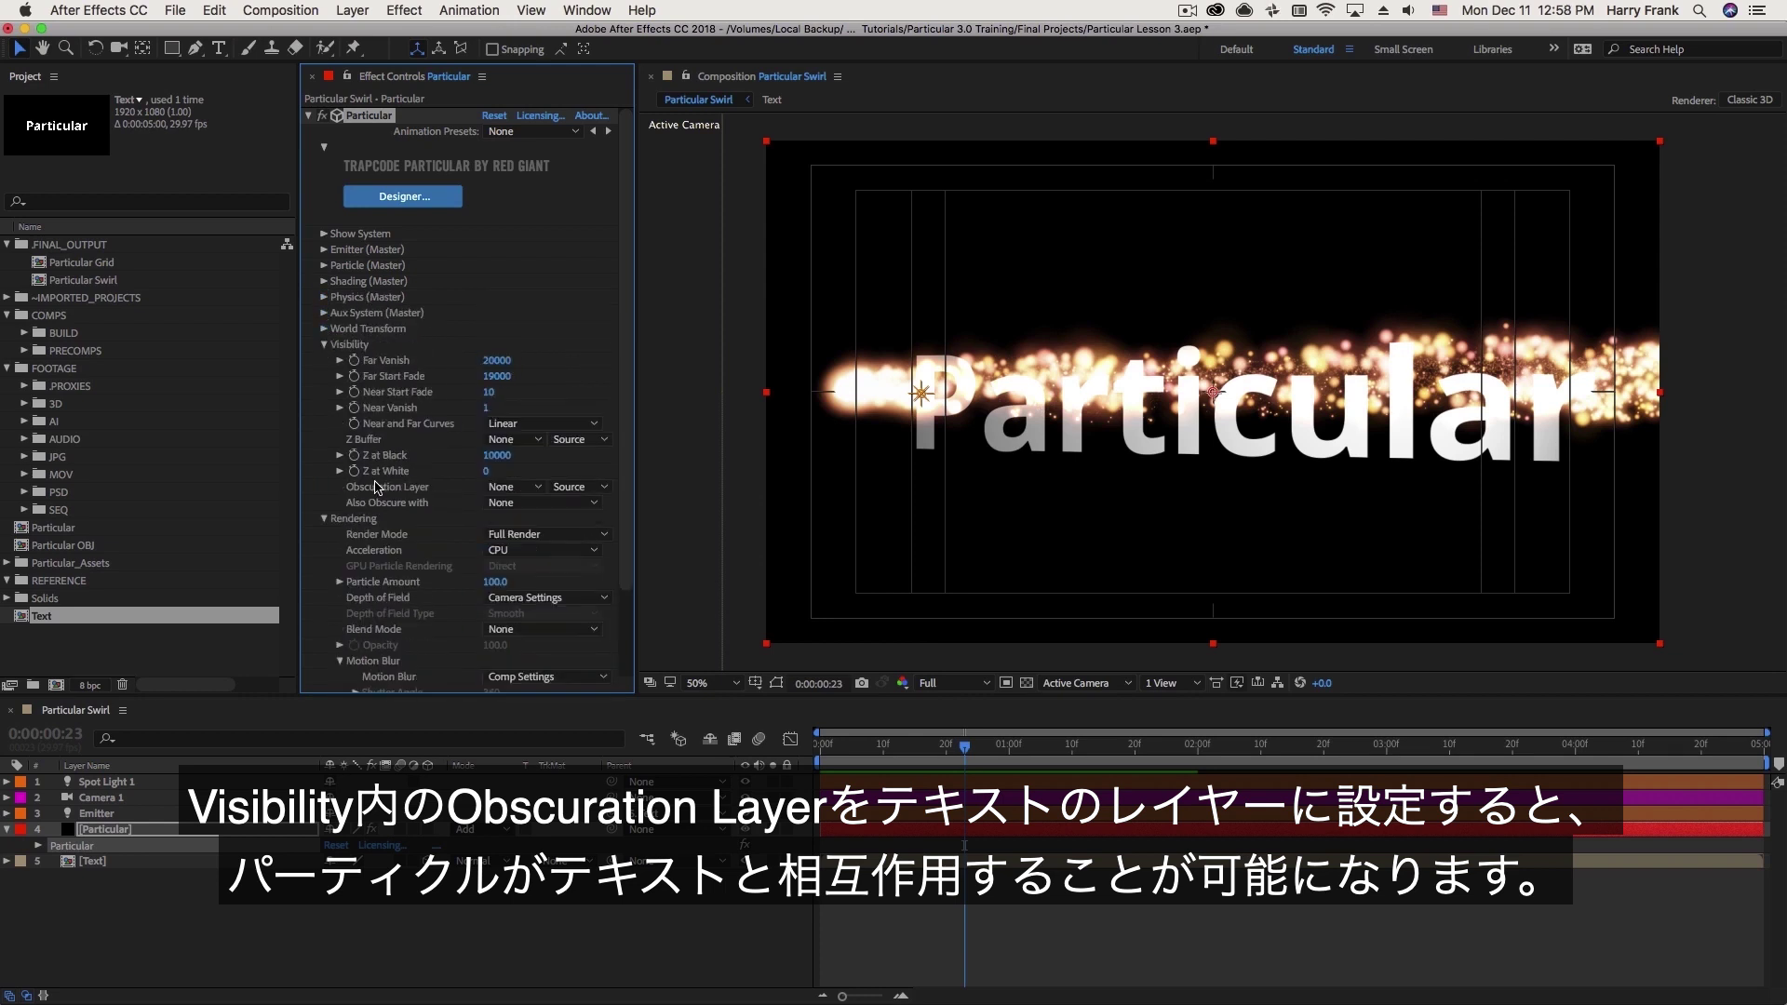
left_click(503, 487)
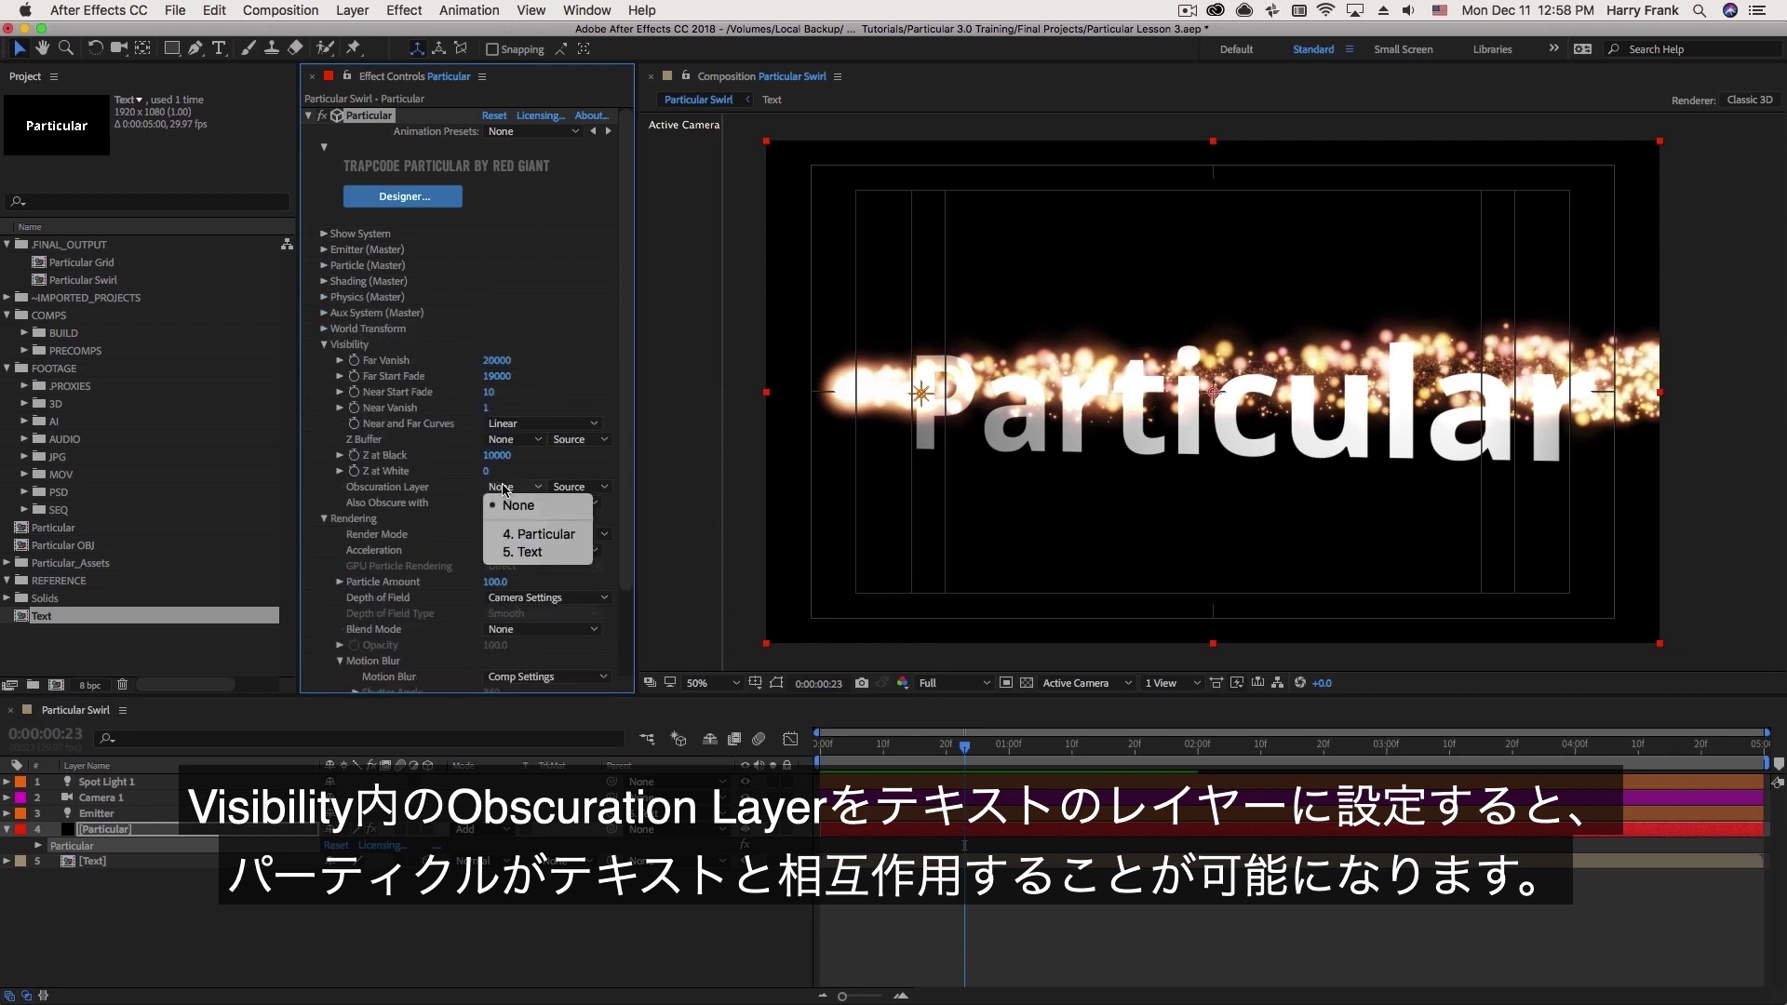
left_click(537, 558)
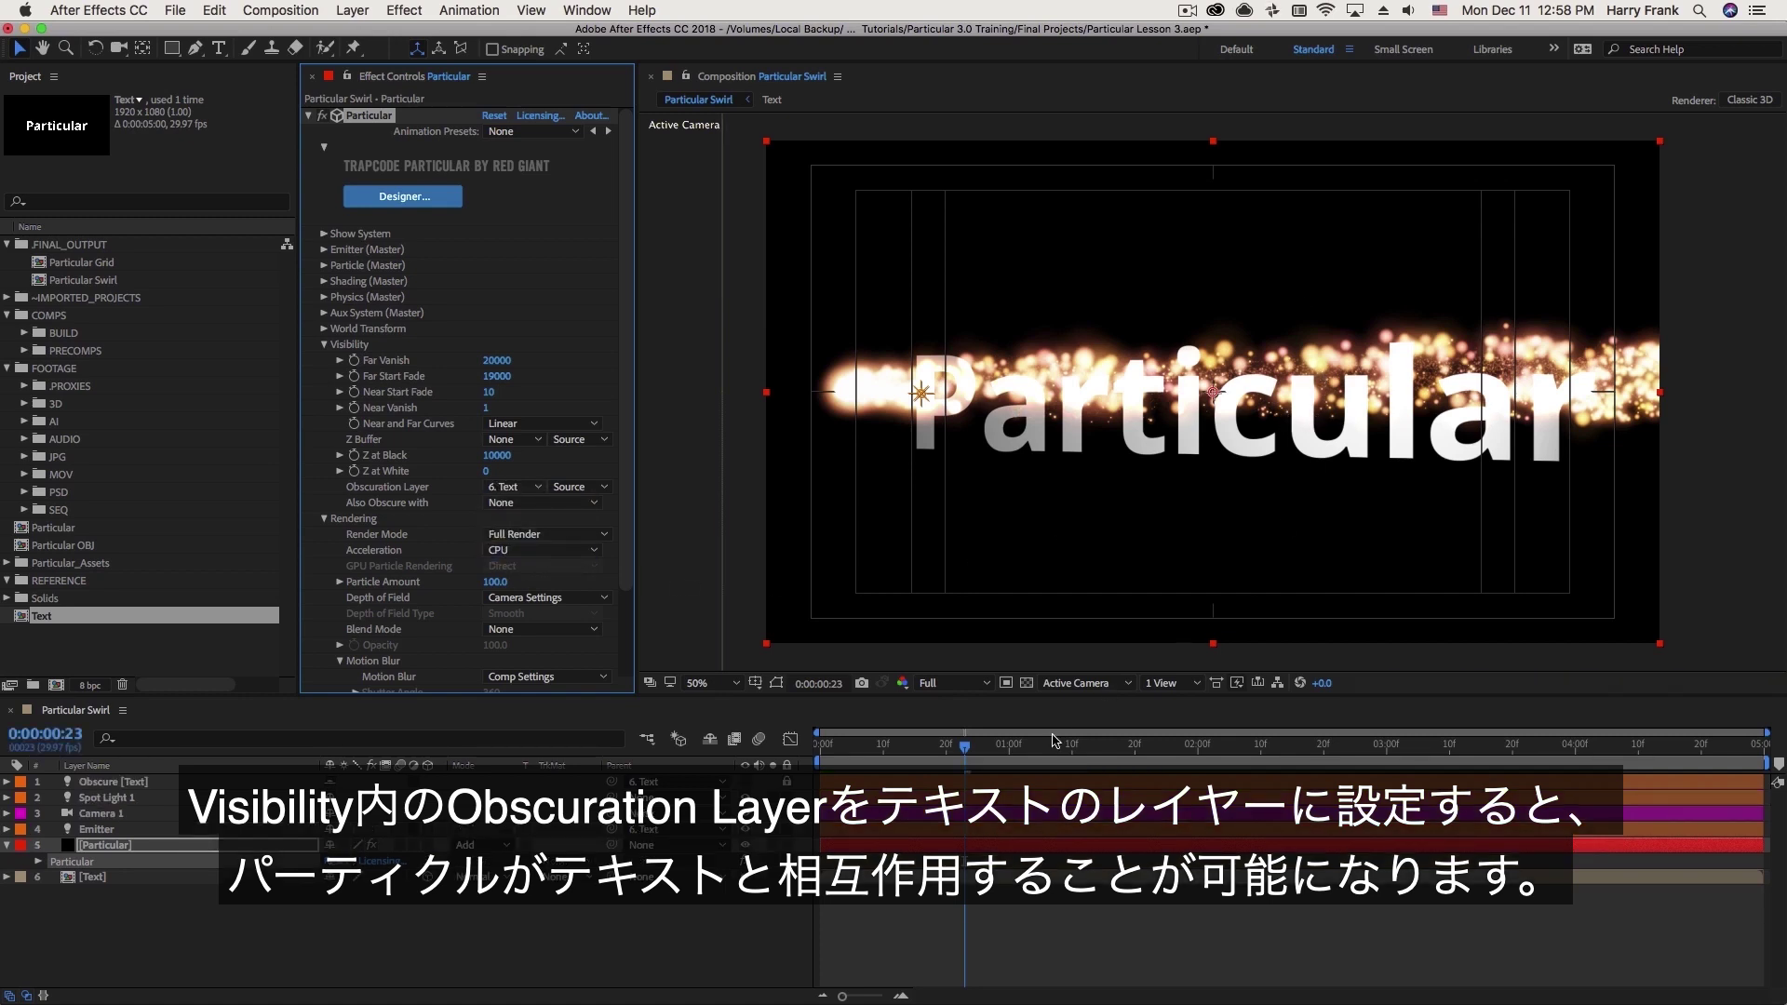
Scrub and step through the frames to examine how particles pass behind and in front of the text.
left_click_drag(921, 752, 1035, 784)
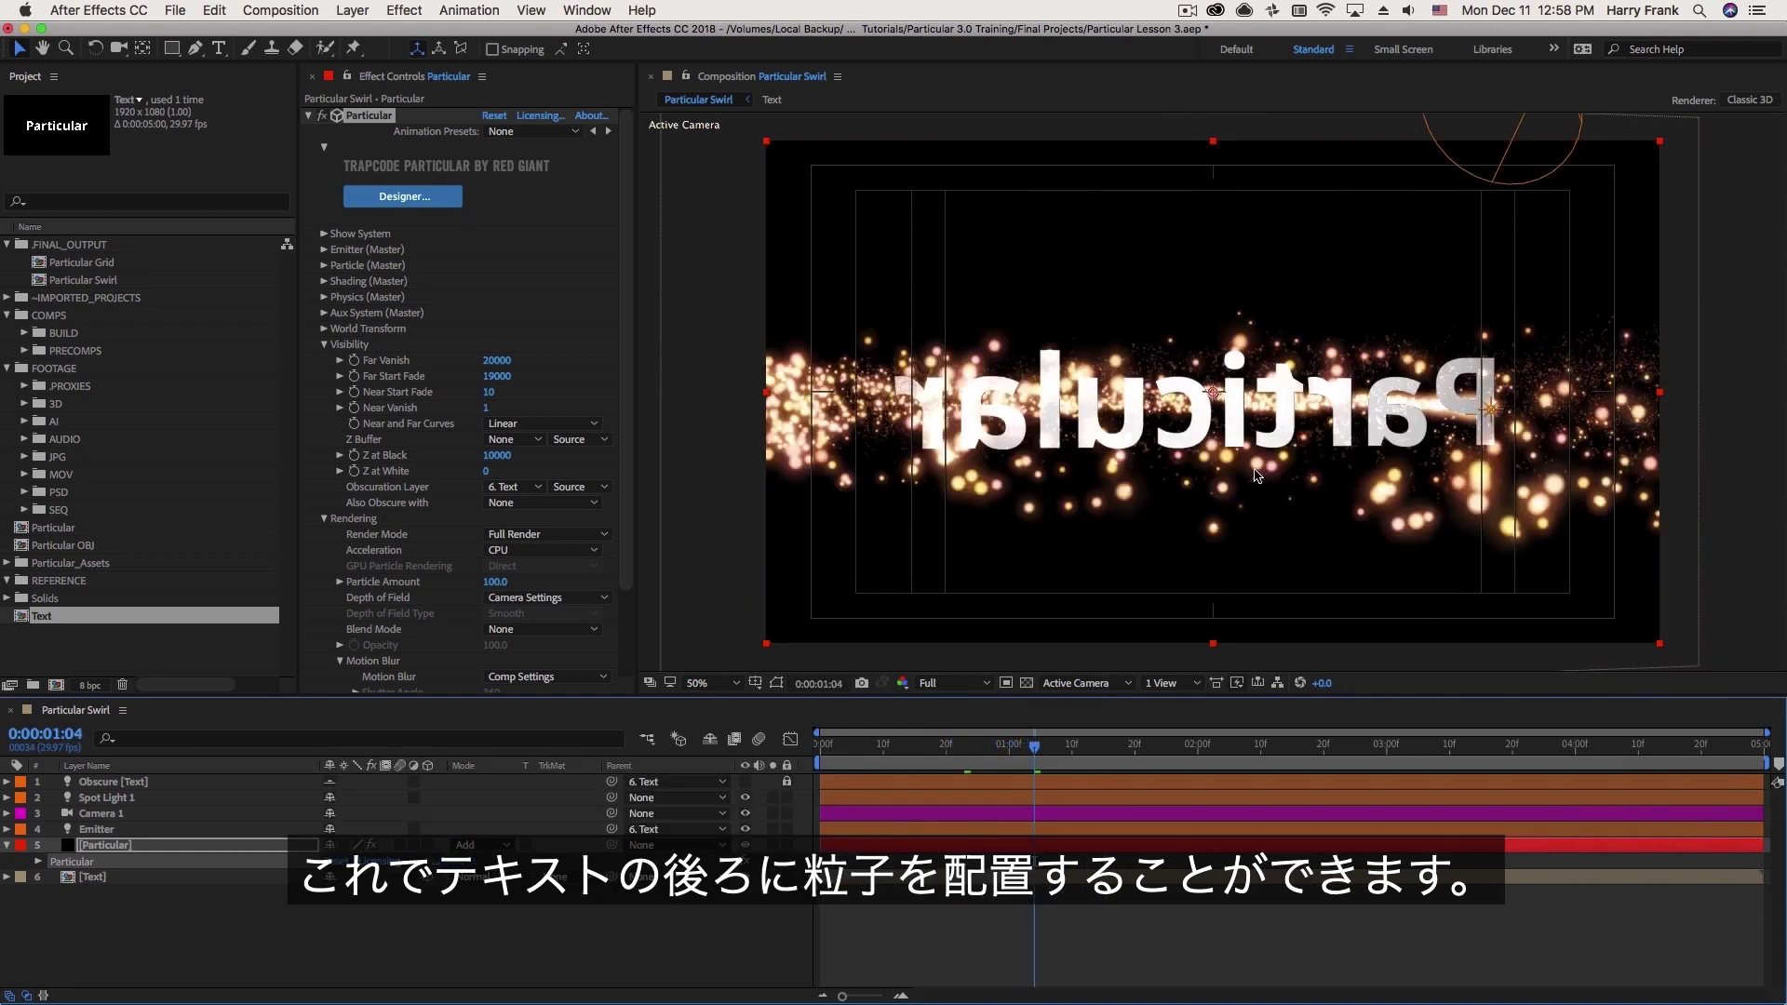
left_click(858, 745)
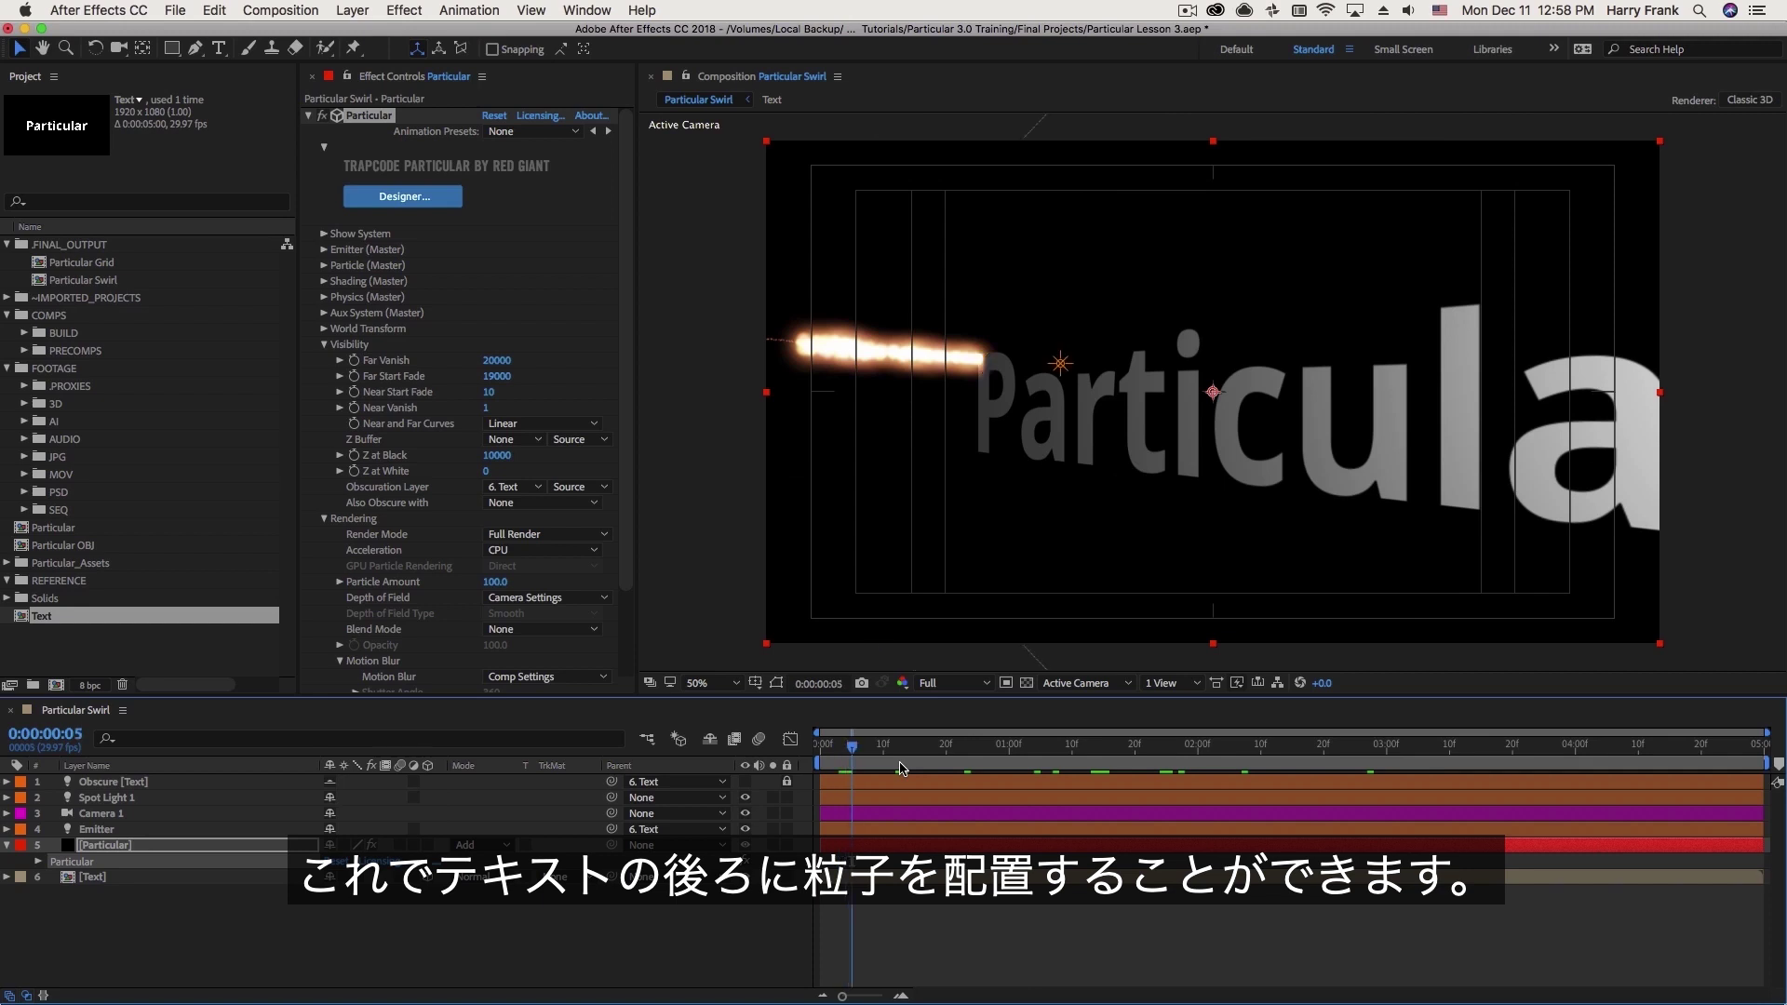
key("Page_Down")
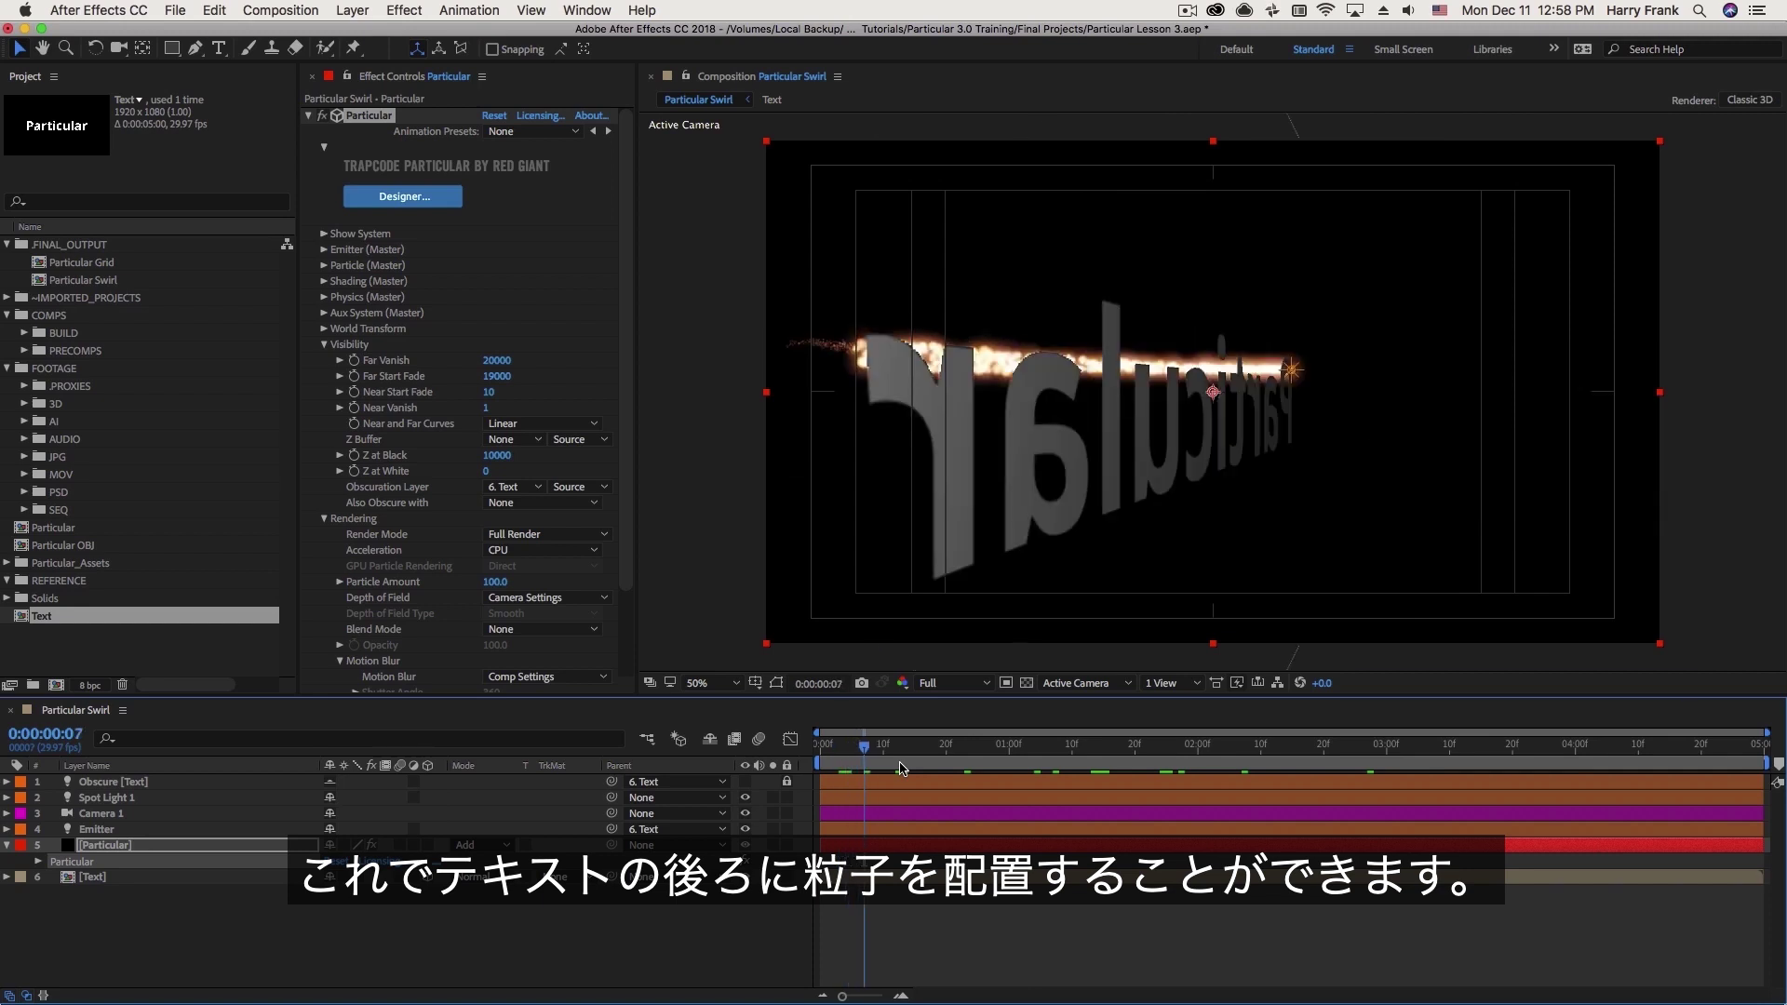
key("Page_Down")
key("Page_Down")
key("Page_Down")
key("Page_Down")
key("Page_Down")
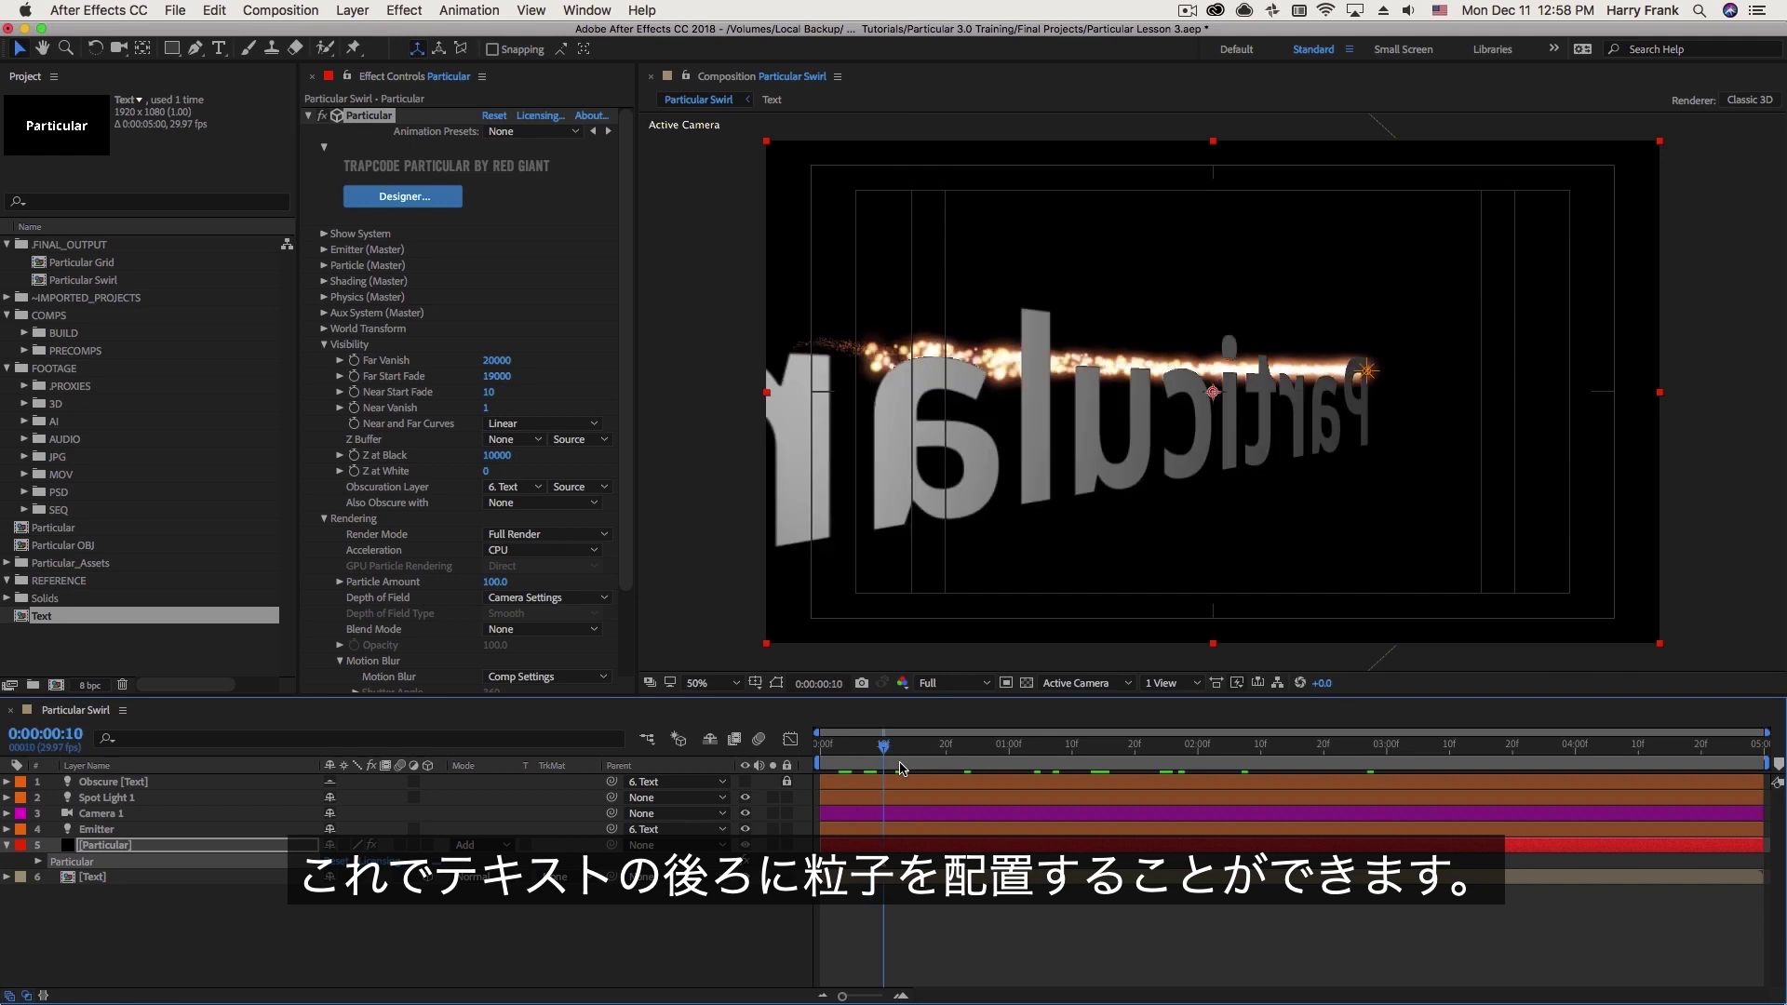
key("Page_Down")
key("Page_Down")
key("Page_Down")
key("shift+Page_Down")
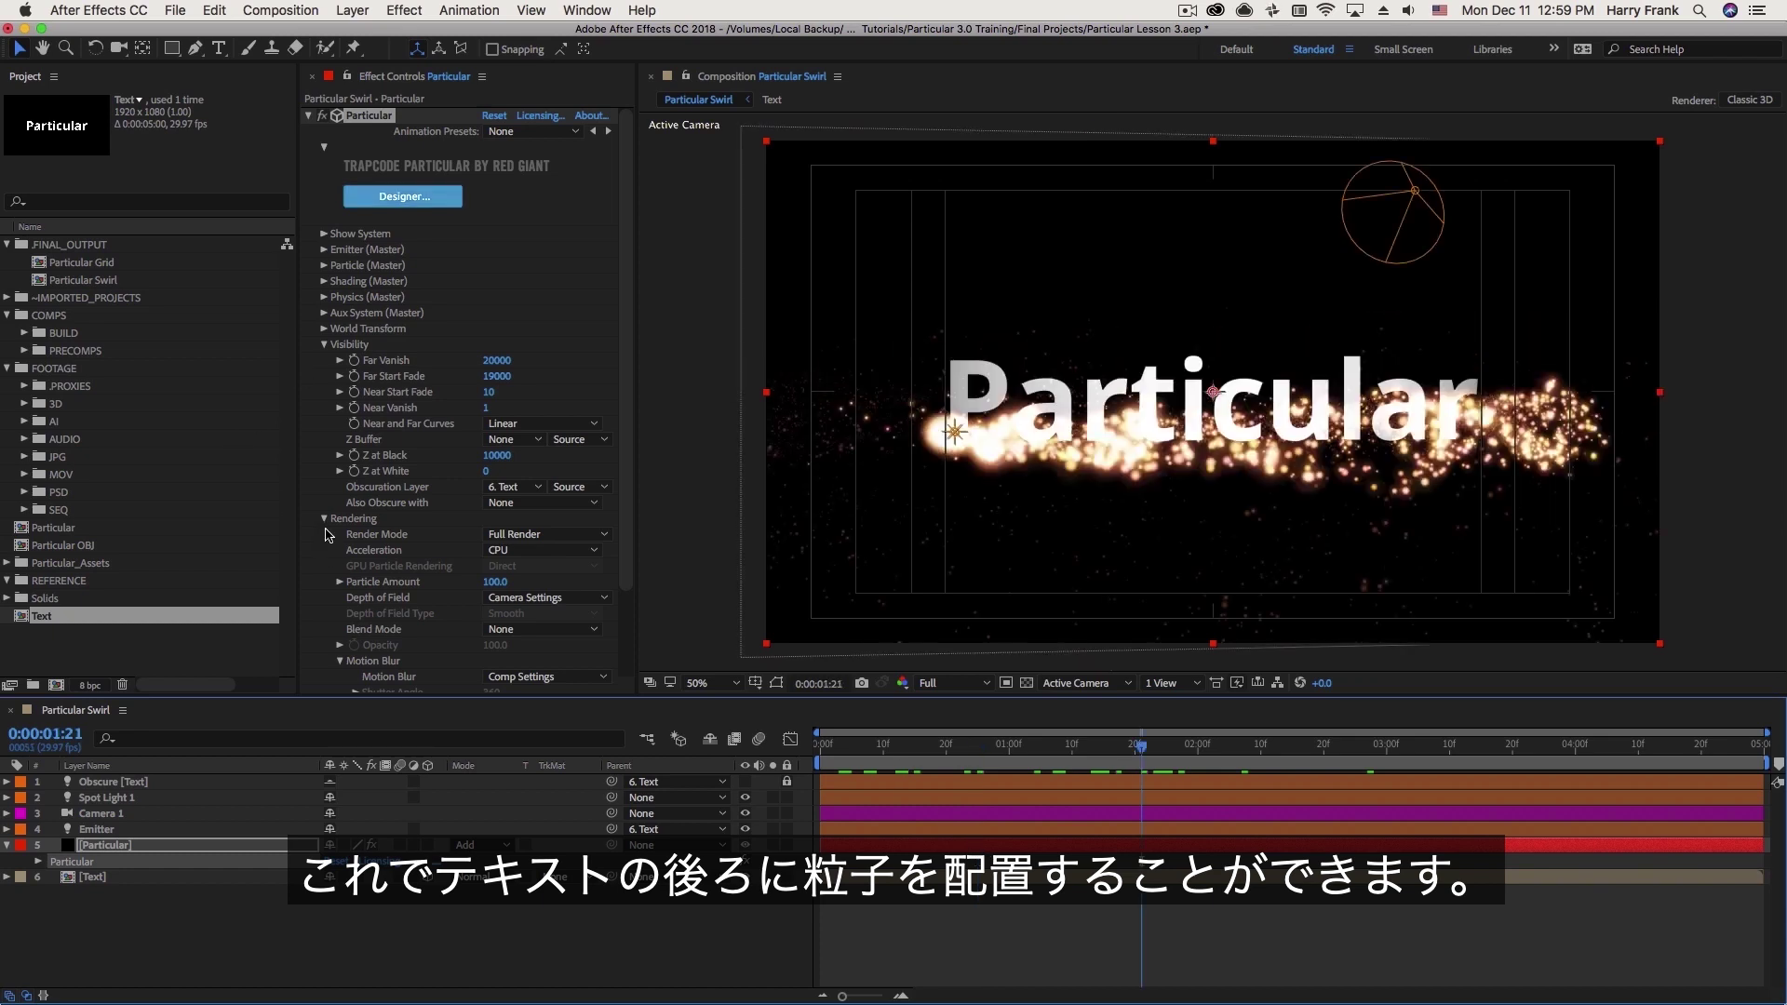
Collapse Particular's Rendering and Visibility groups and scrub the animation from about 0:00:01:19 to just past two seconds.
left_click(324, 518)
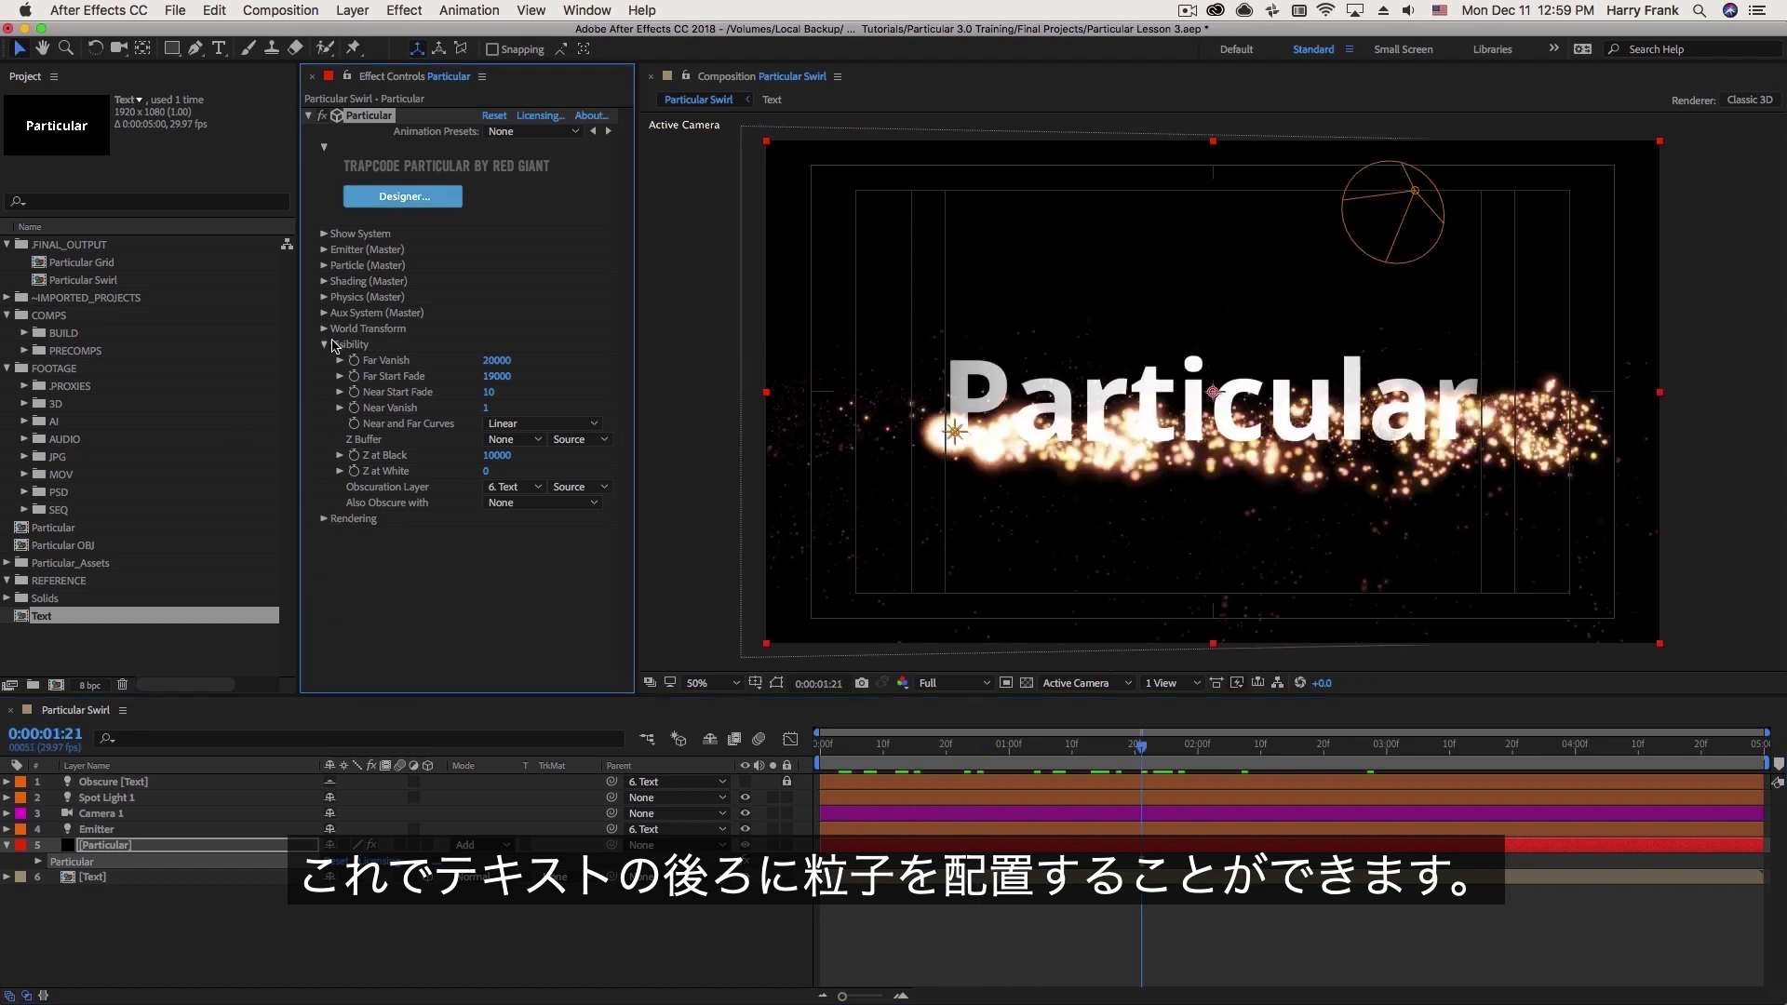
left_click(326, 348)
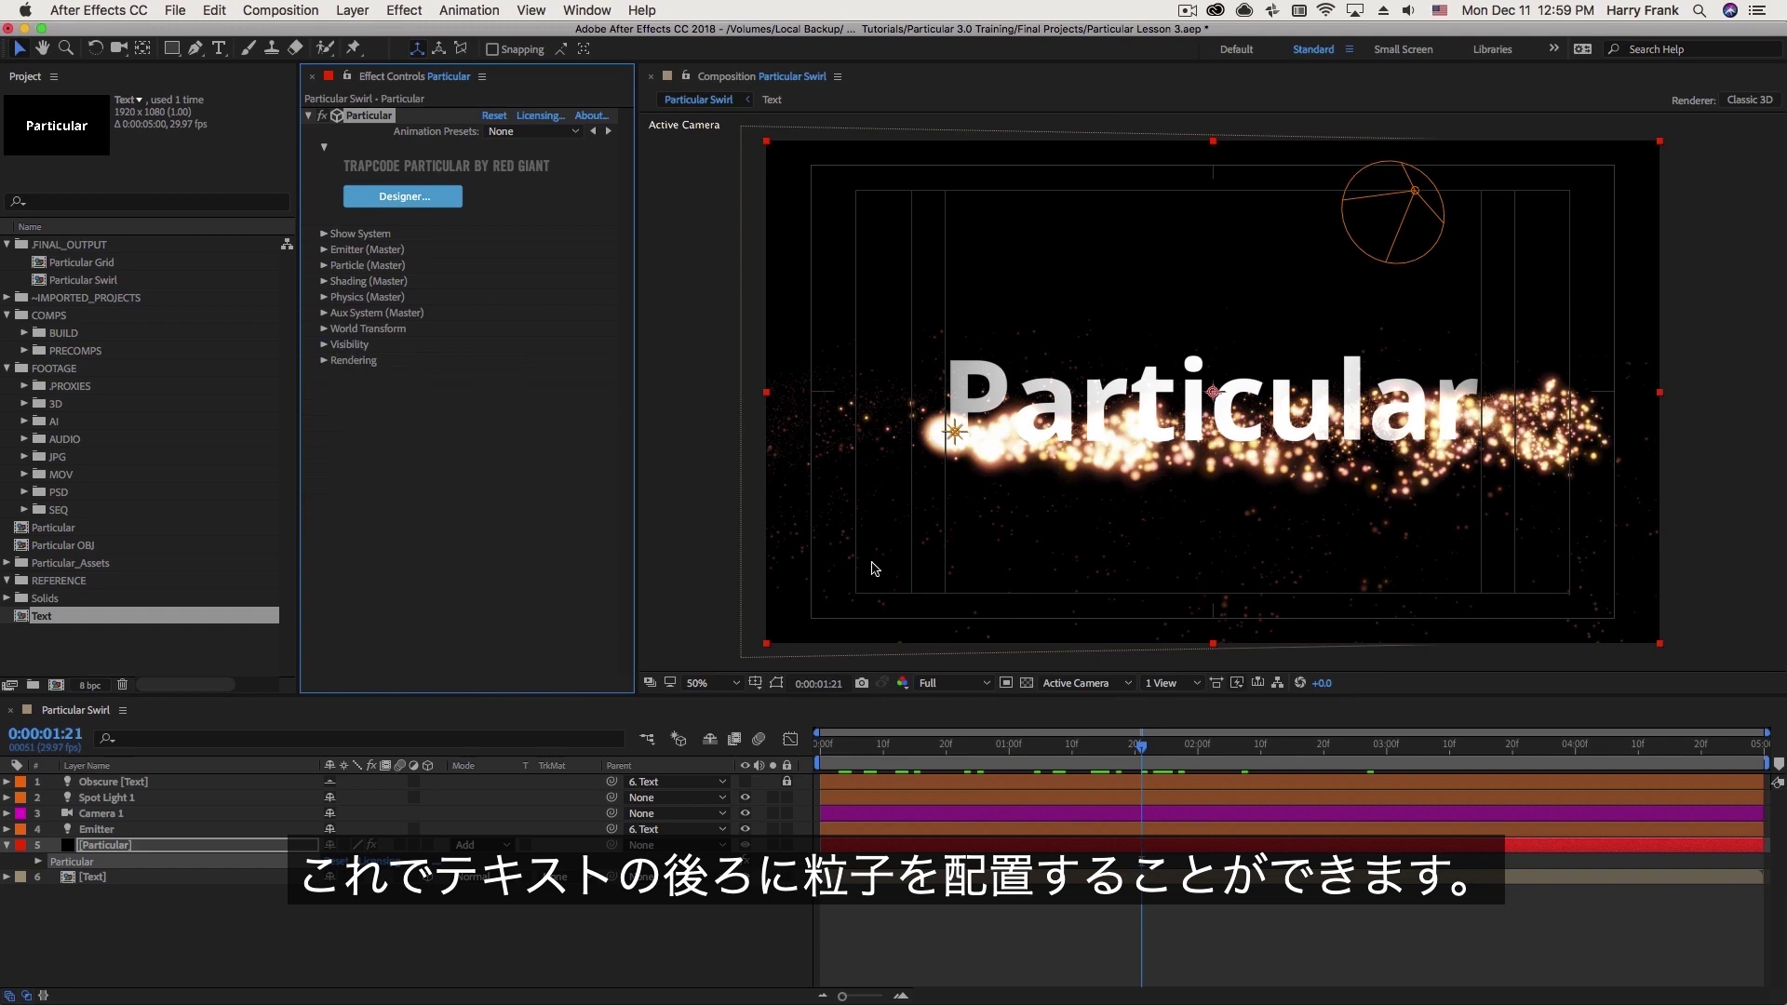
left_click(1129, 747)
left_click_drag(1140, 769, 1207, 821)
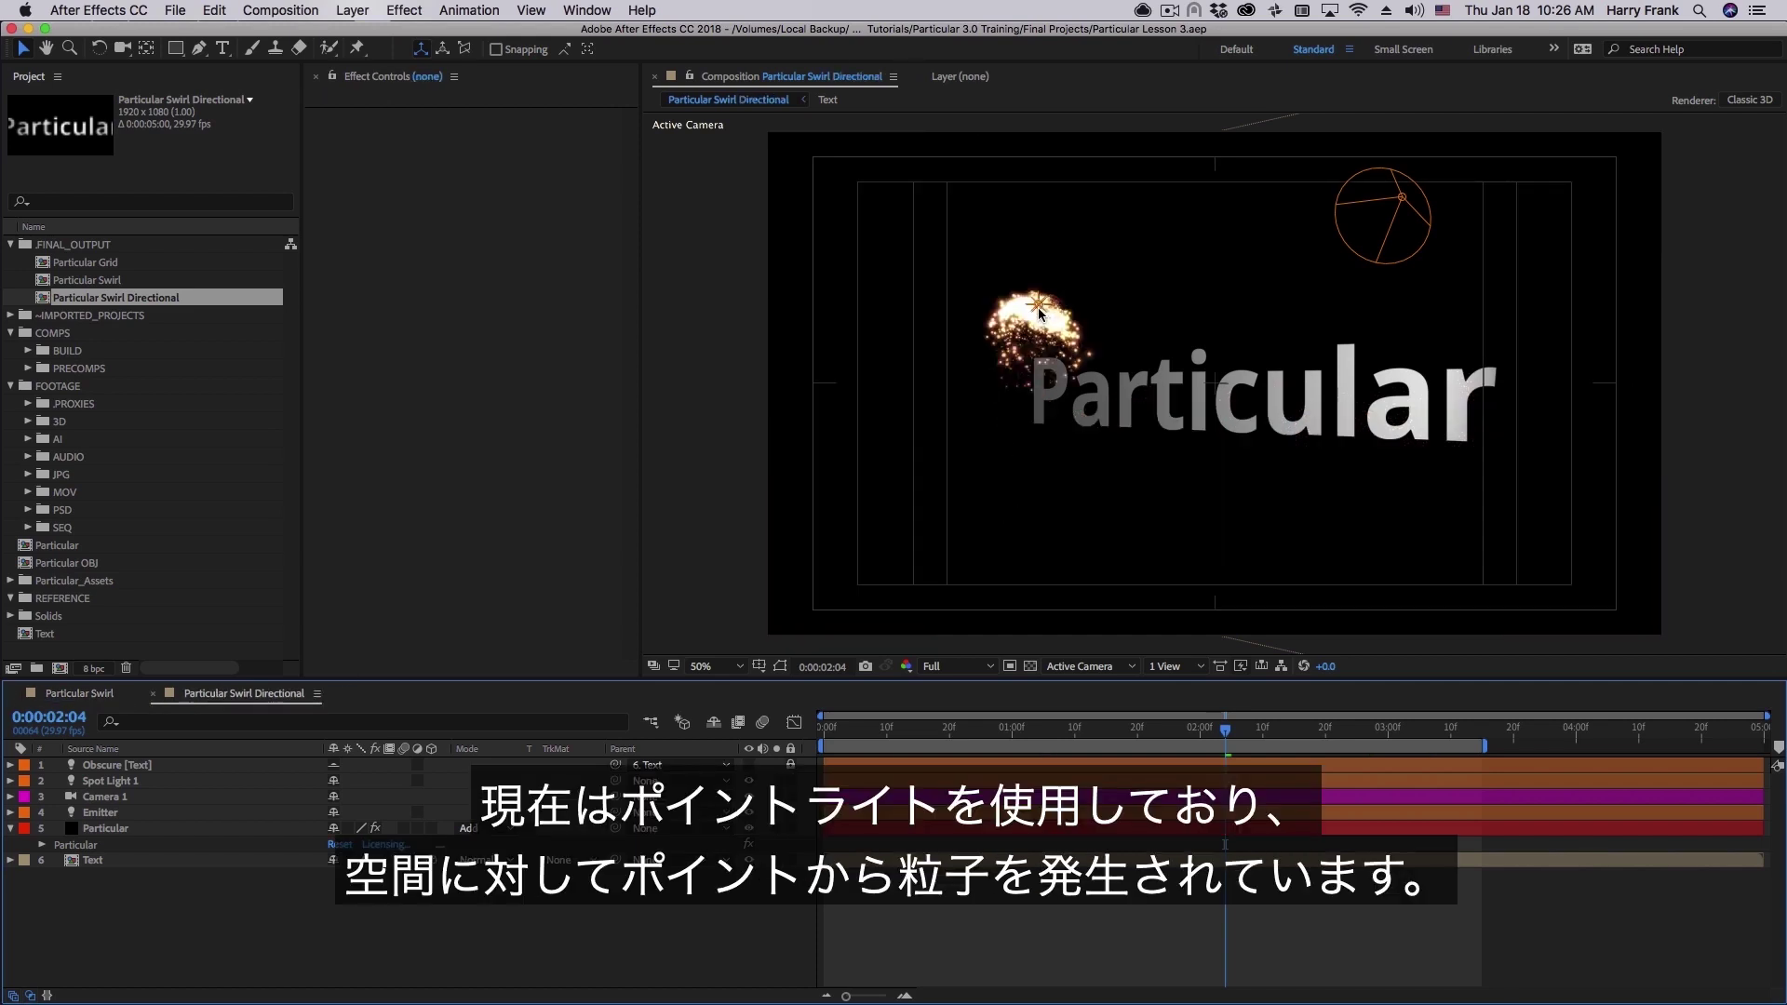
Move the Emitter light to just above the middle of "Parti" in the text and change its light type to Spot.
left_click_drag(1040, 314, 1159, 307)
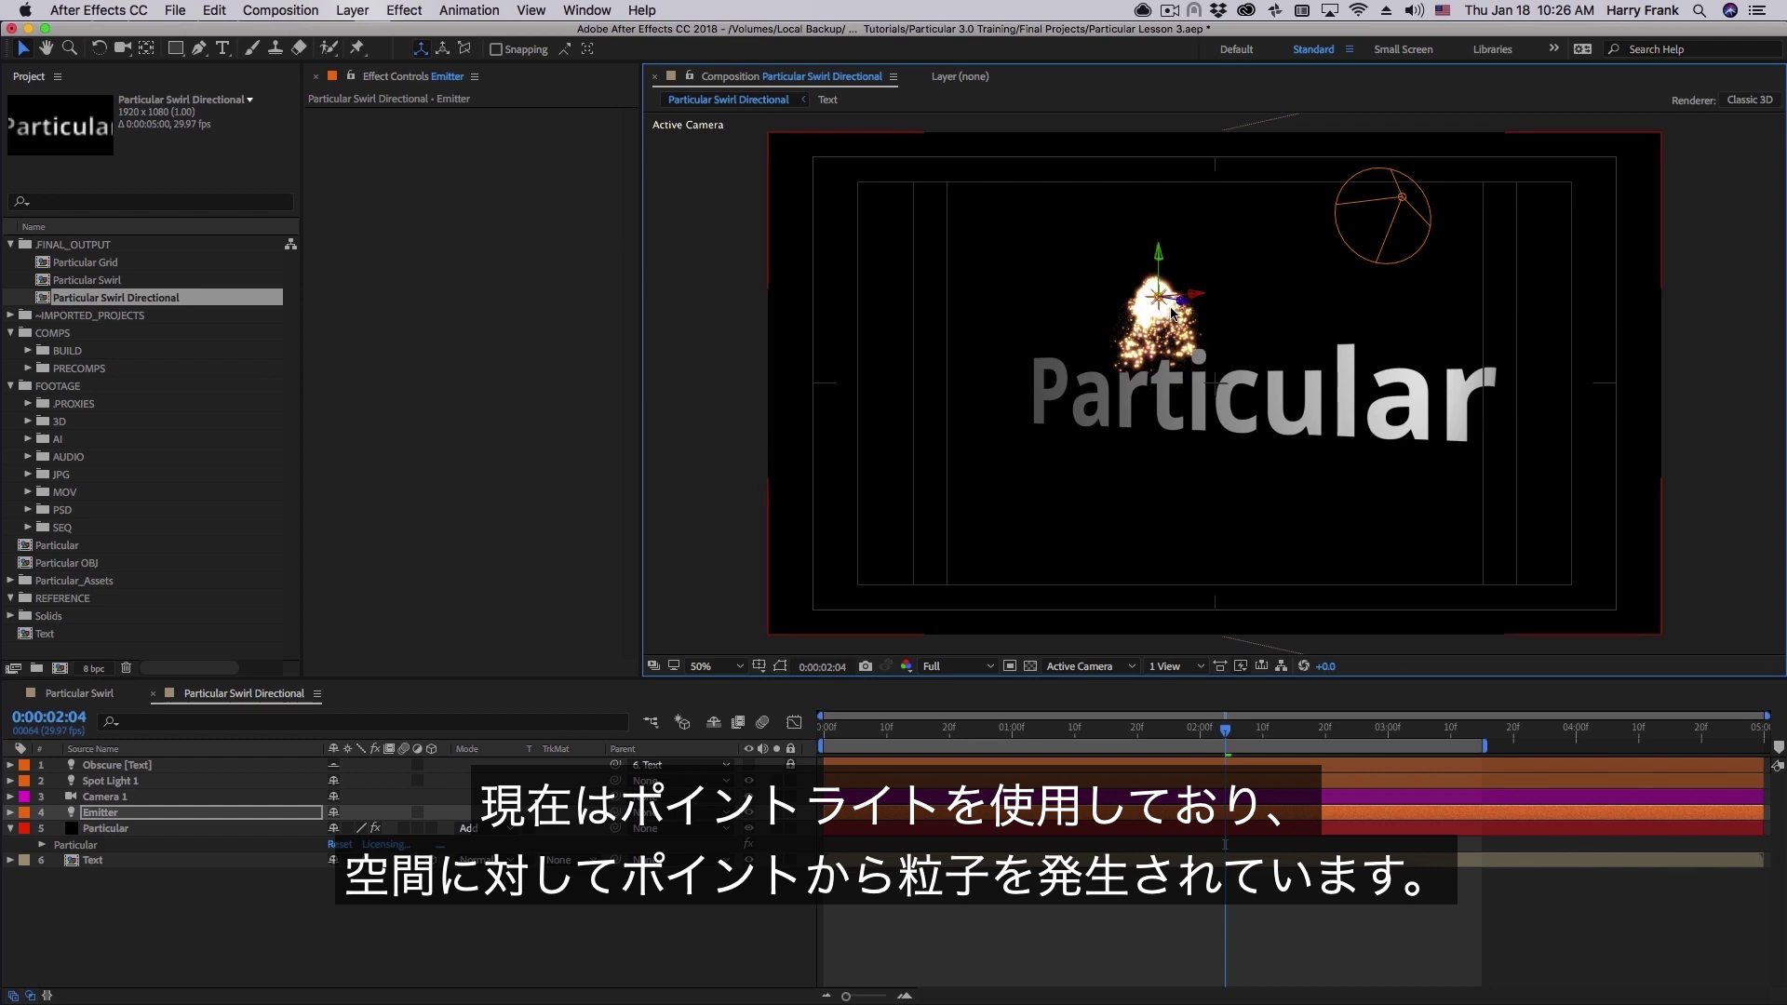
left_click(94, 847)
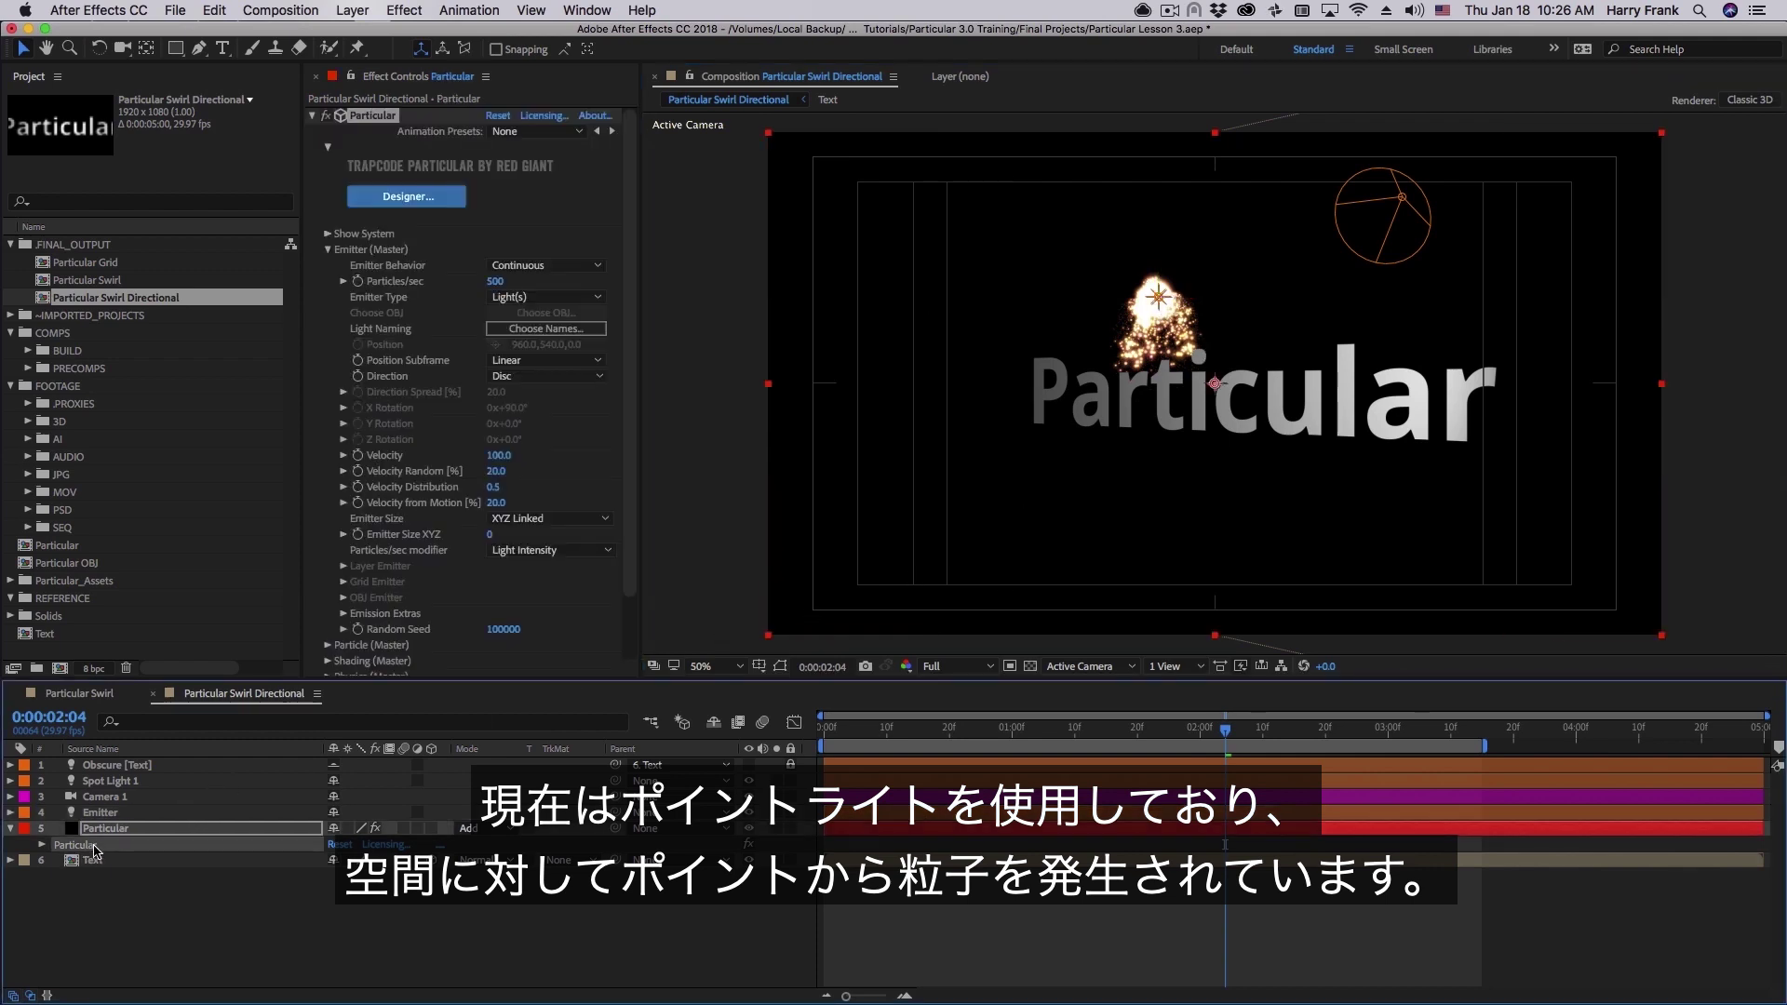
double_click(109, 815)
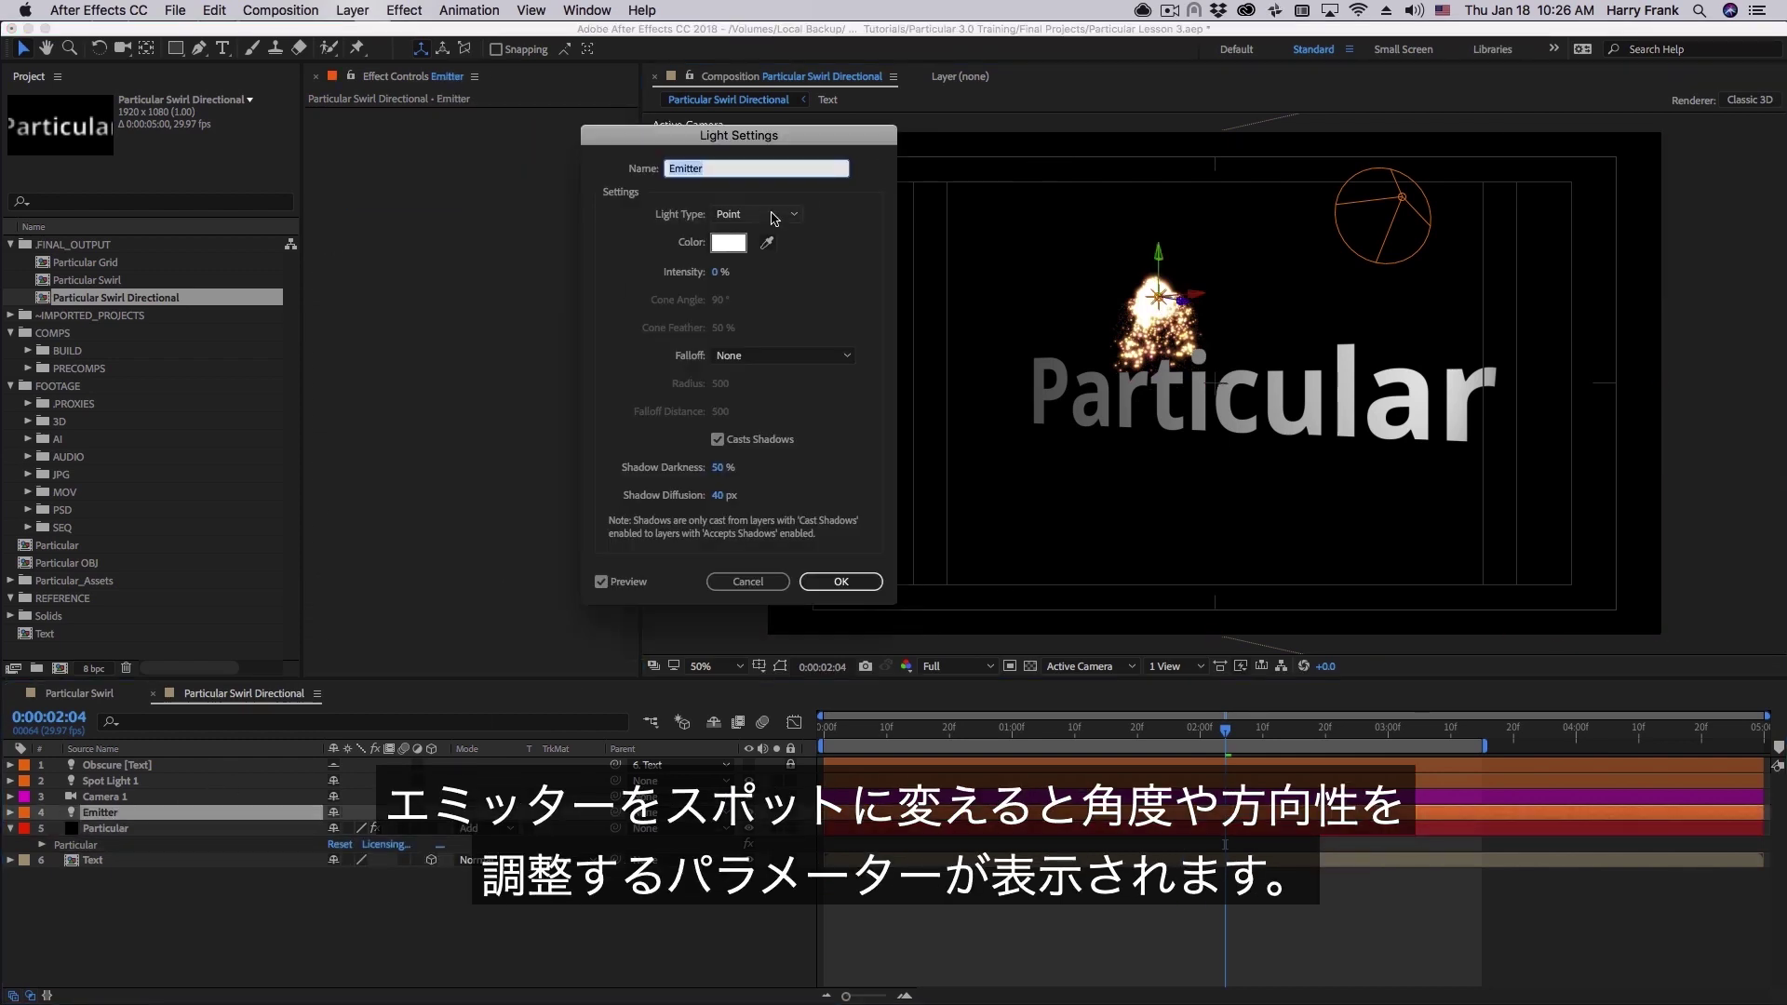
left_click(754, 214)
key("Return")
left_click(840, 581)
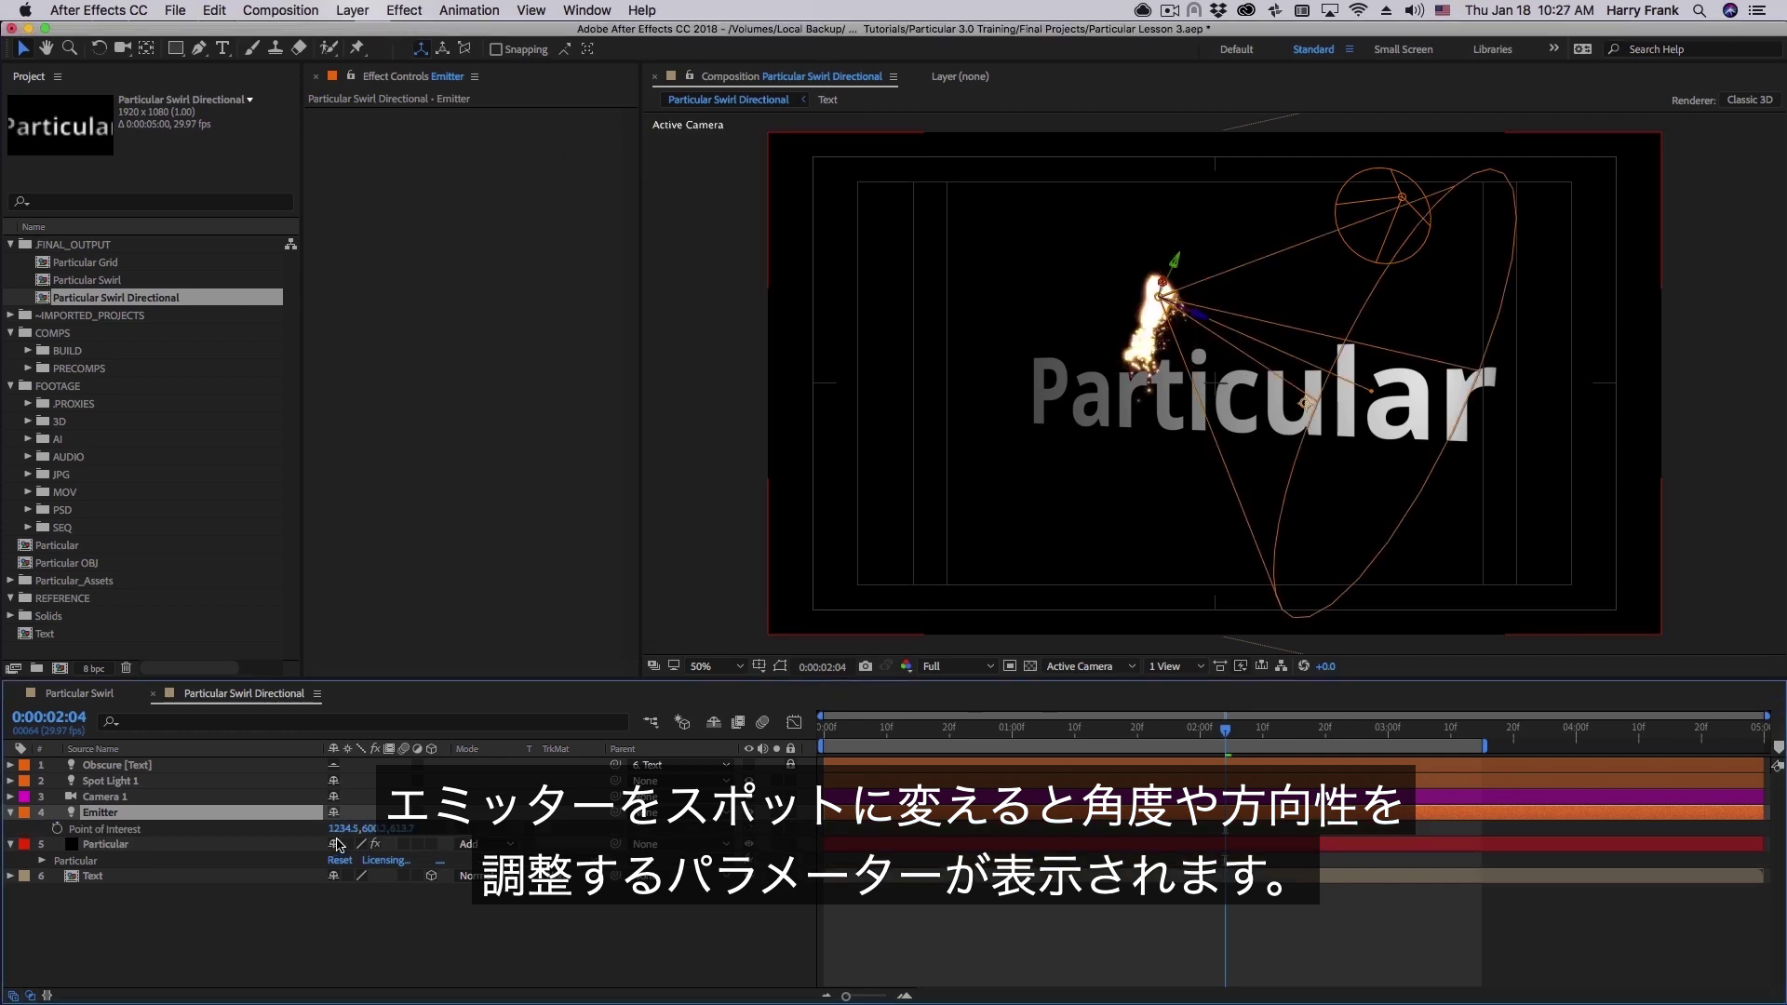
Lower the Emitter light's point of interest to just below the text and set its cone angle to 49°.
key("a")
left_click_drag(1306, 411, 1305, 457)
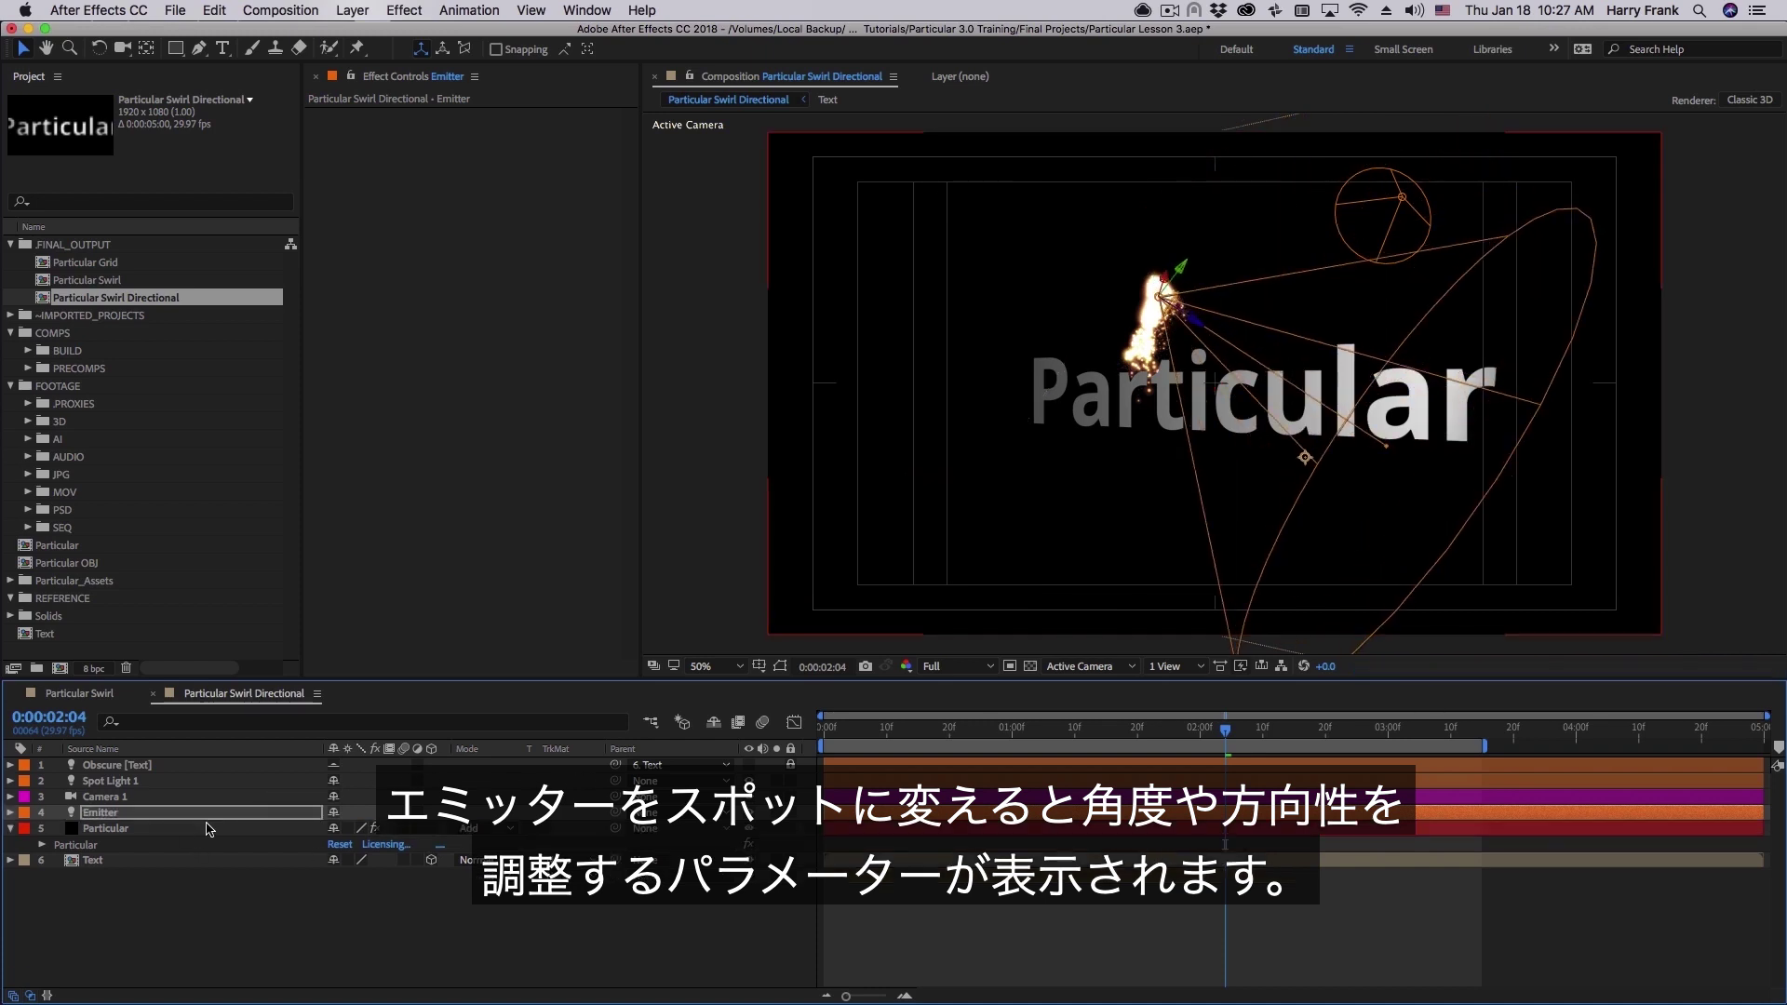
key("a")
key("a")
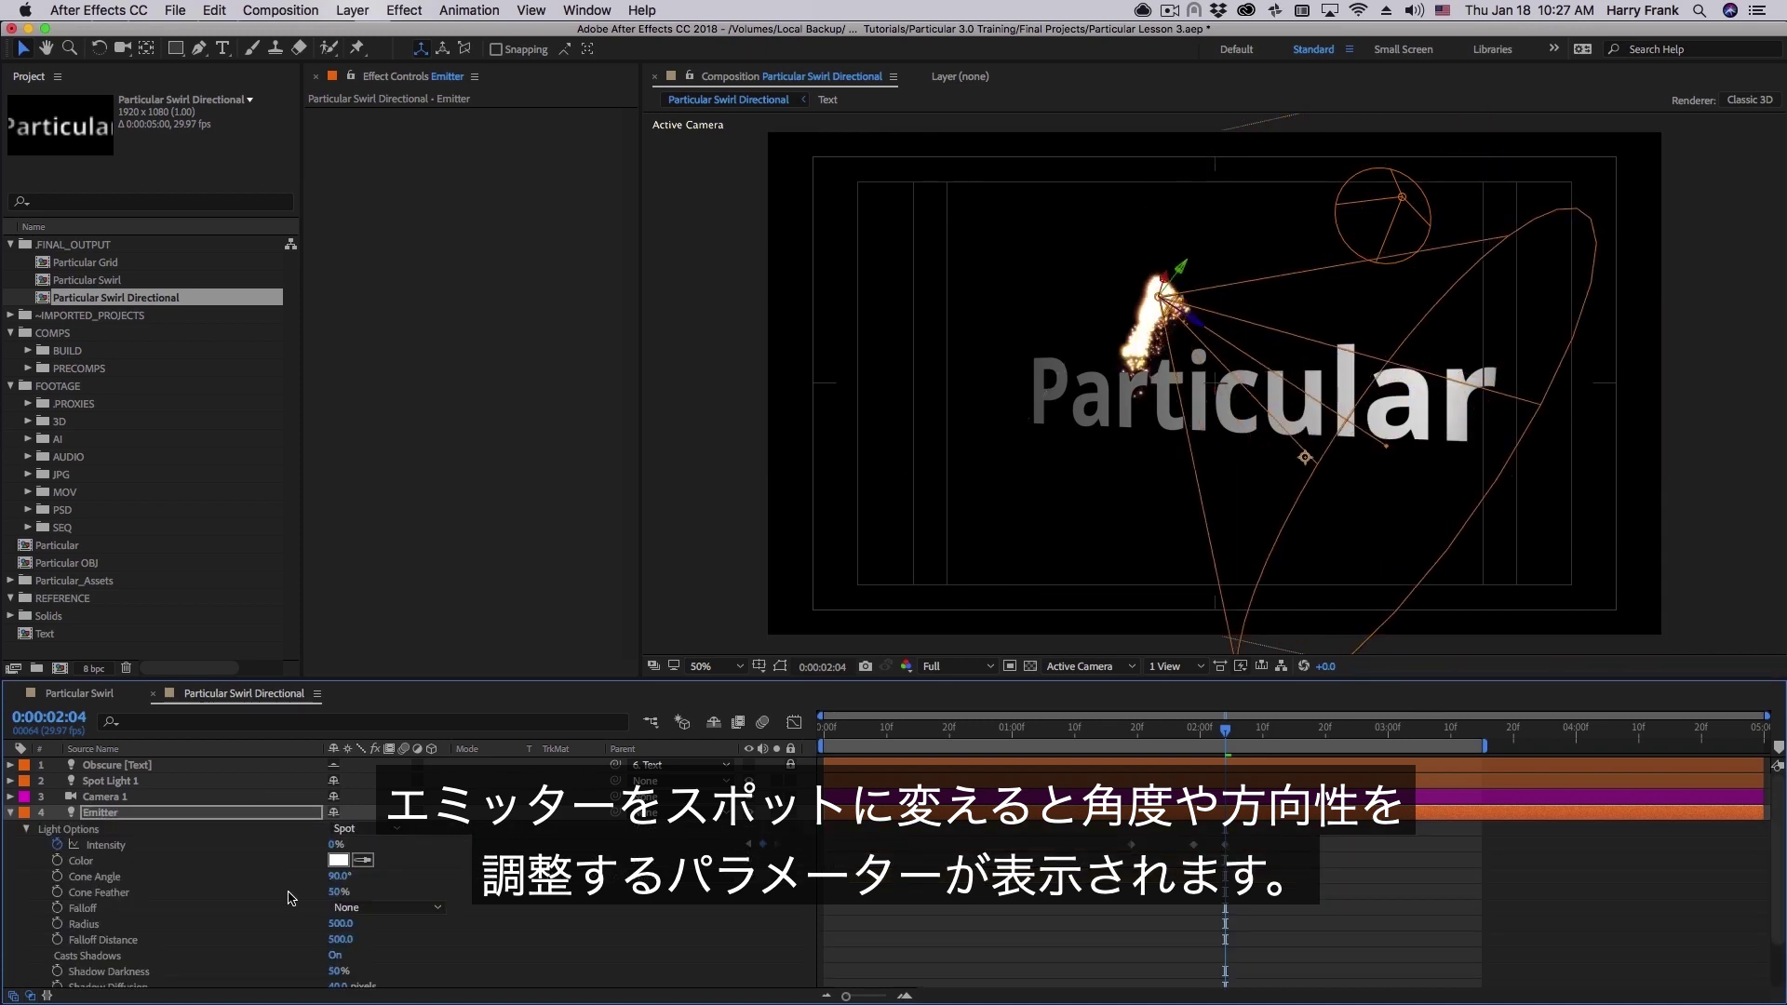
scroll(289, 866, "down", 3)
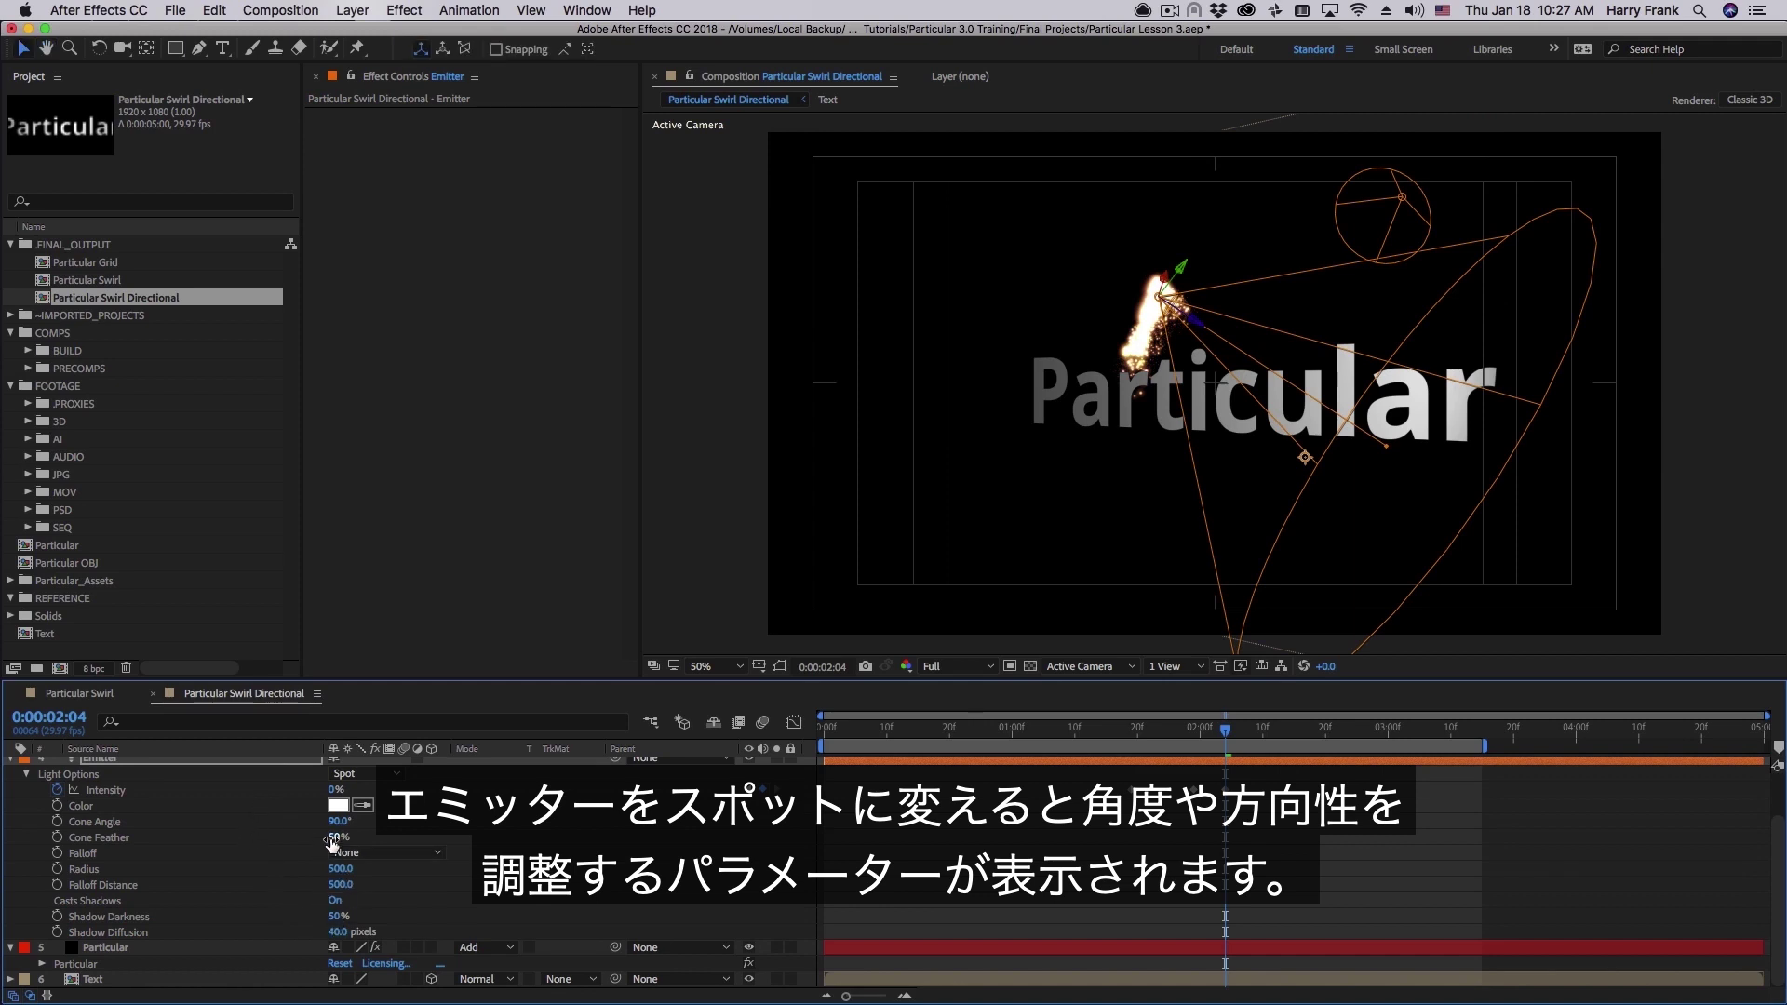
left_click_drag(338, 821, 303, 831)
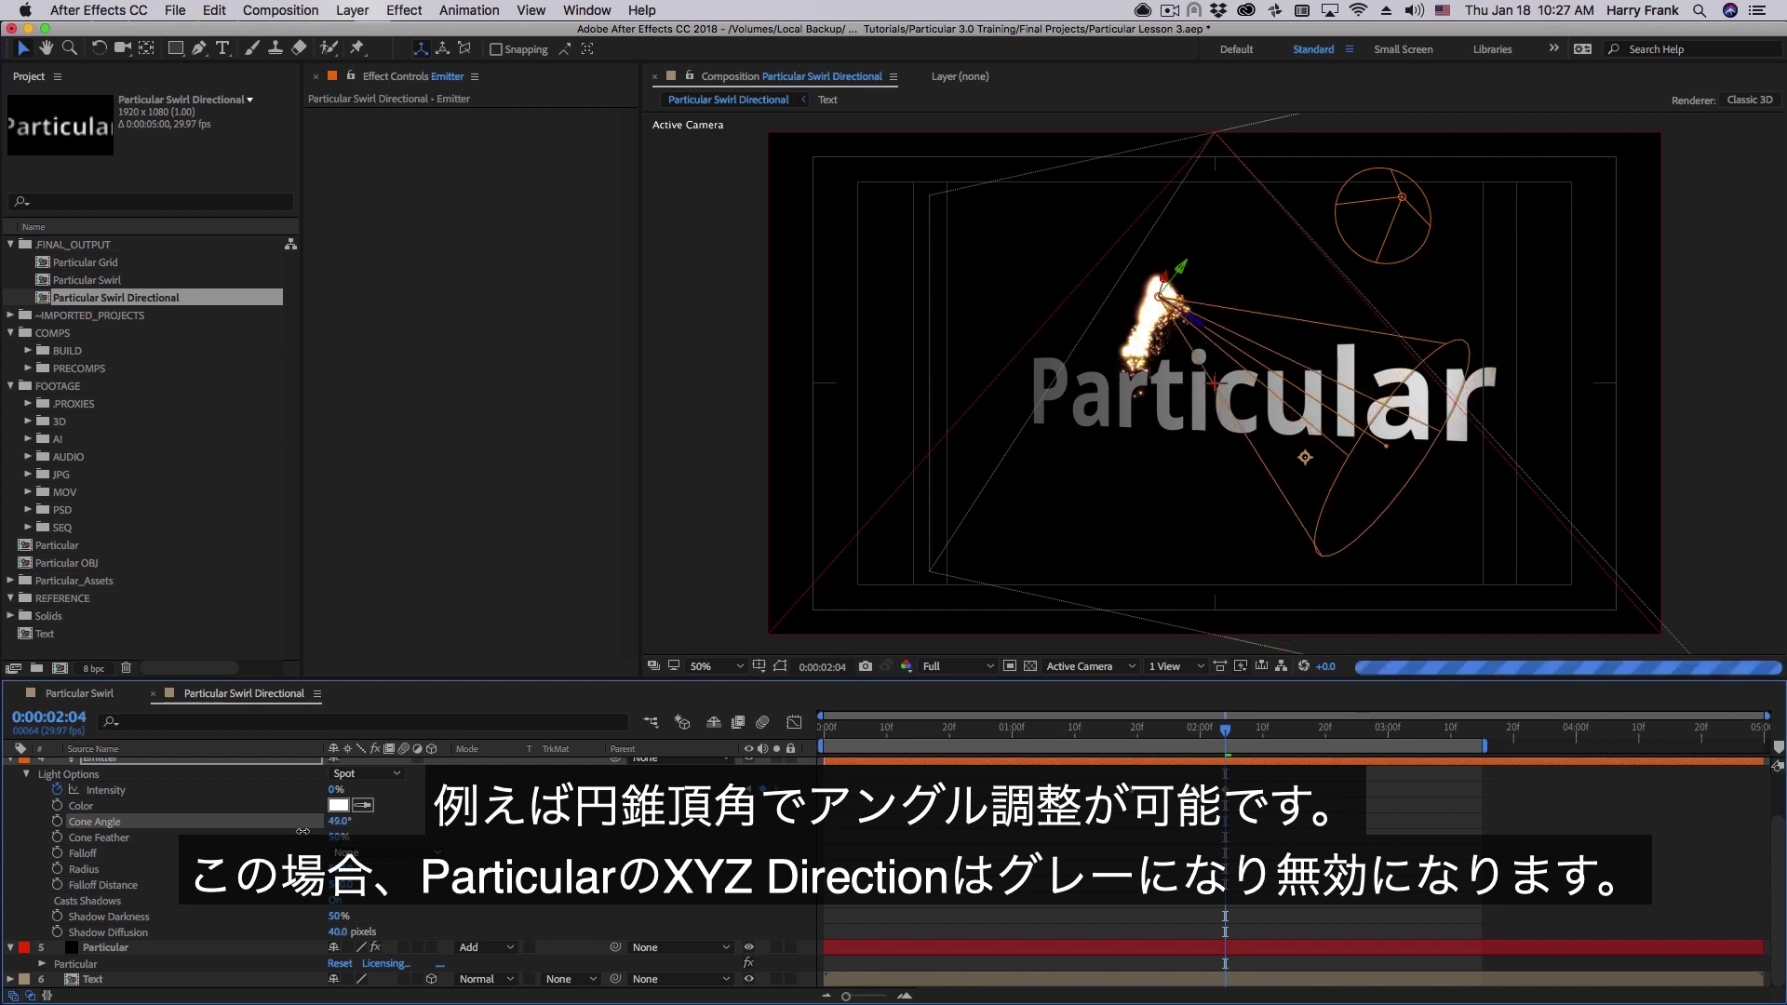
In the Particular effect's Emitter settings, set Direction to Directional and Velocity to 550.
left_click(10, 759)
left_click(128, 848)
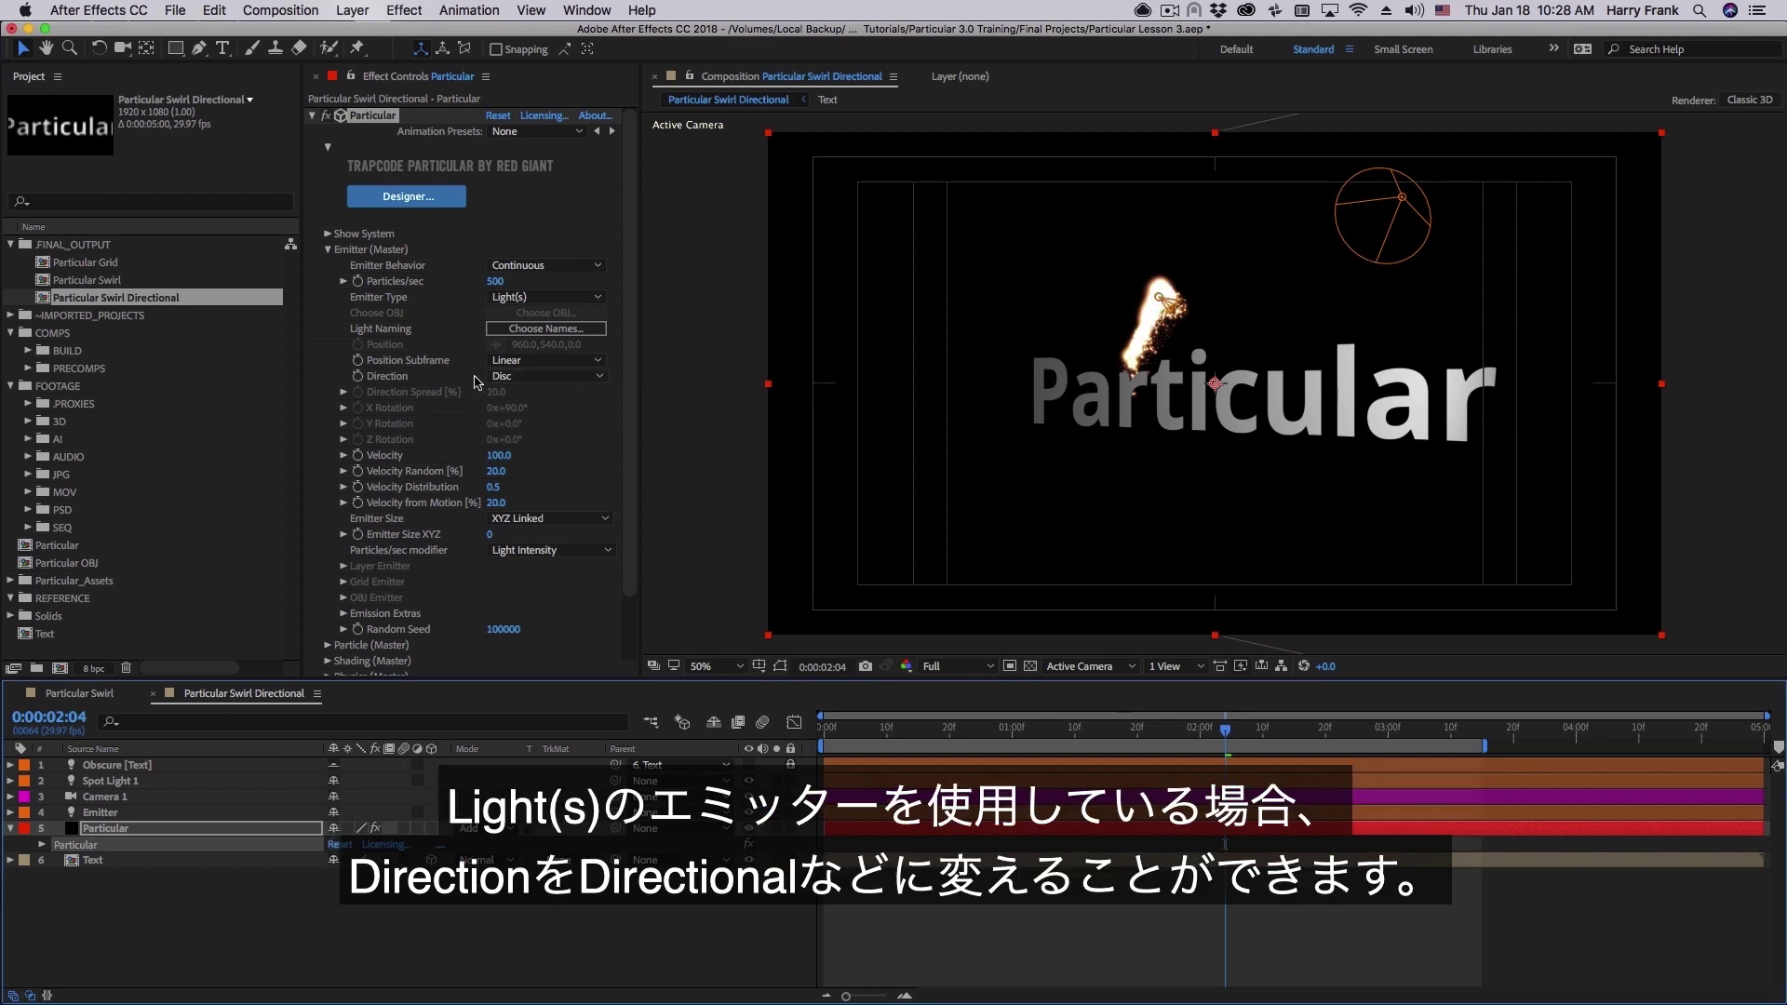
left_click(544, 376)
left_click(538, 412)
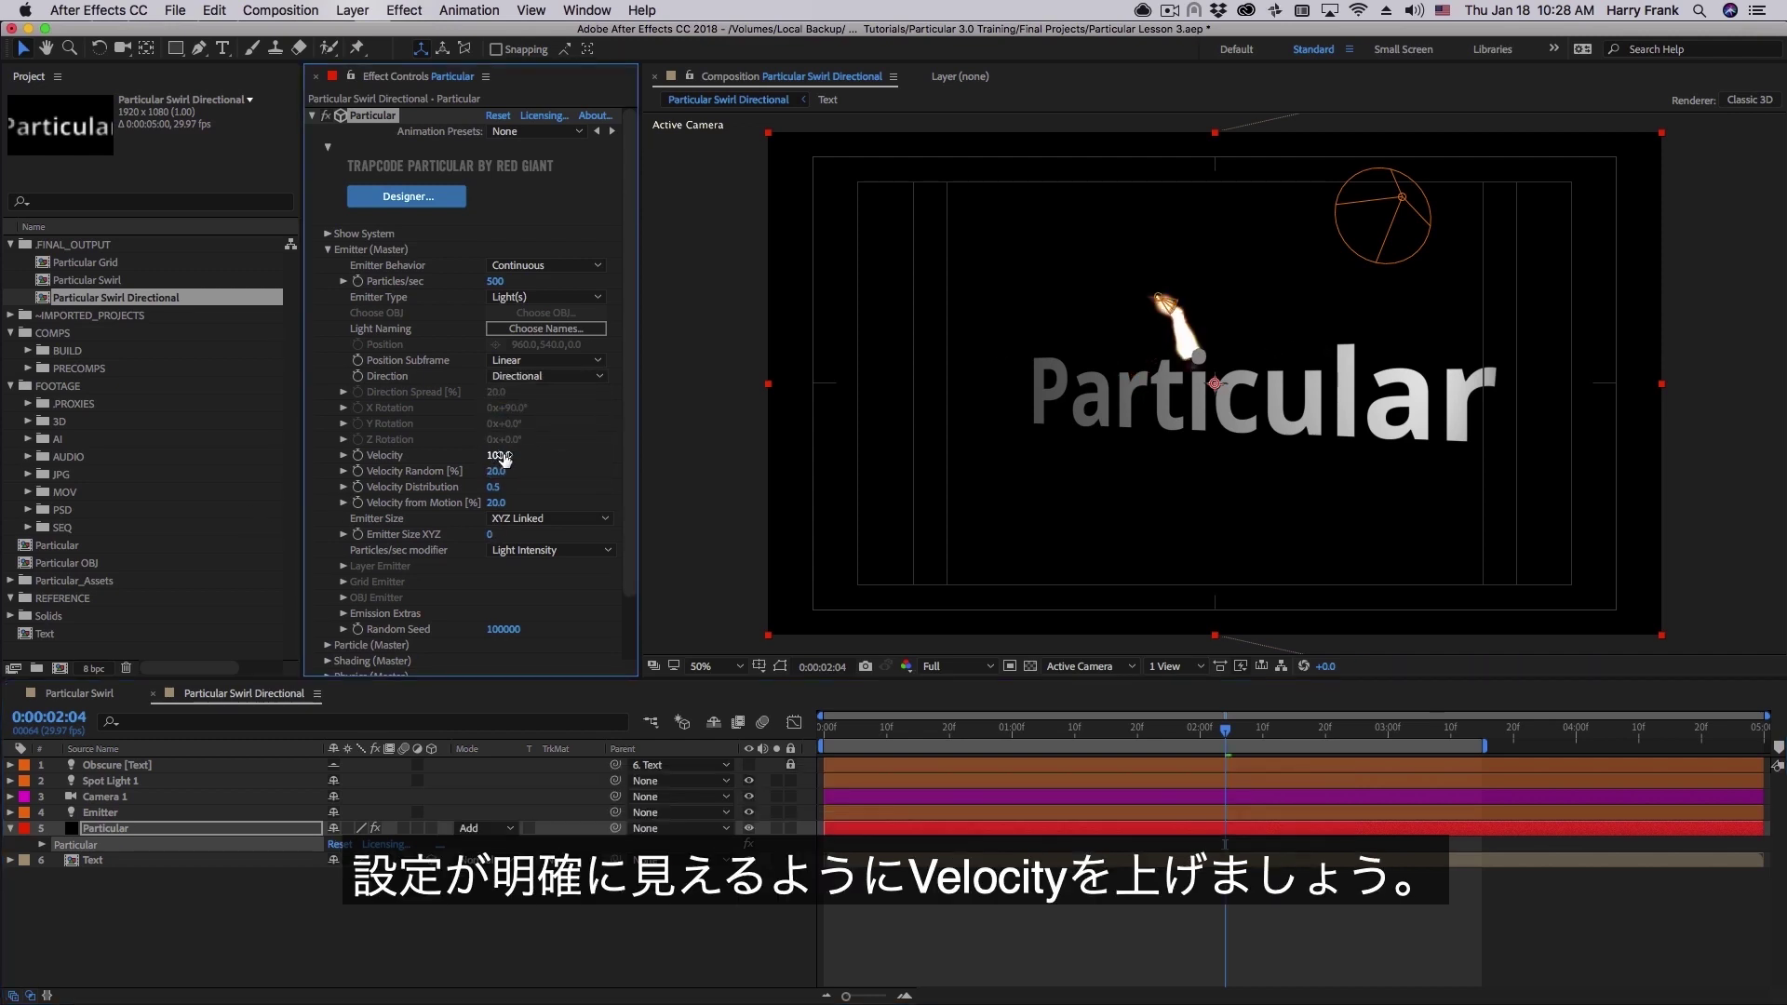
mouse_move(548, 461)
left_mouse_down()
mouse_move(582, 460)
mouse_move(550, 468)
mouse_move(565, 475)
left_mouse_up()
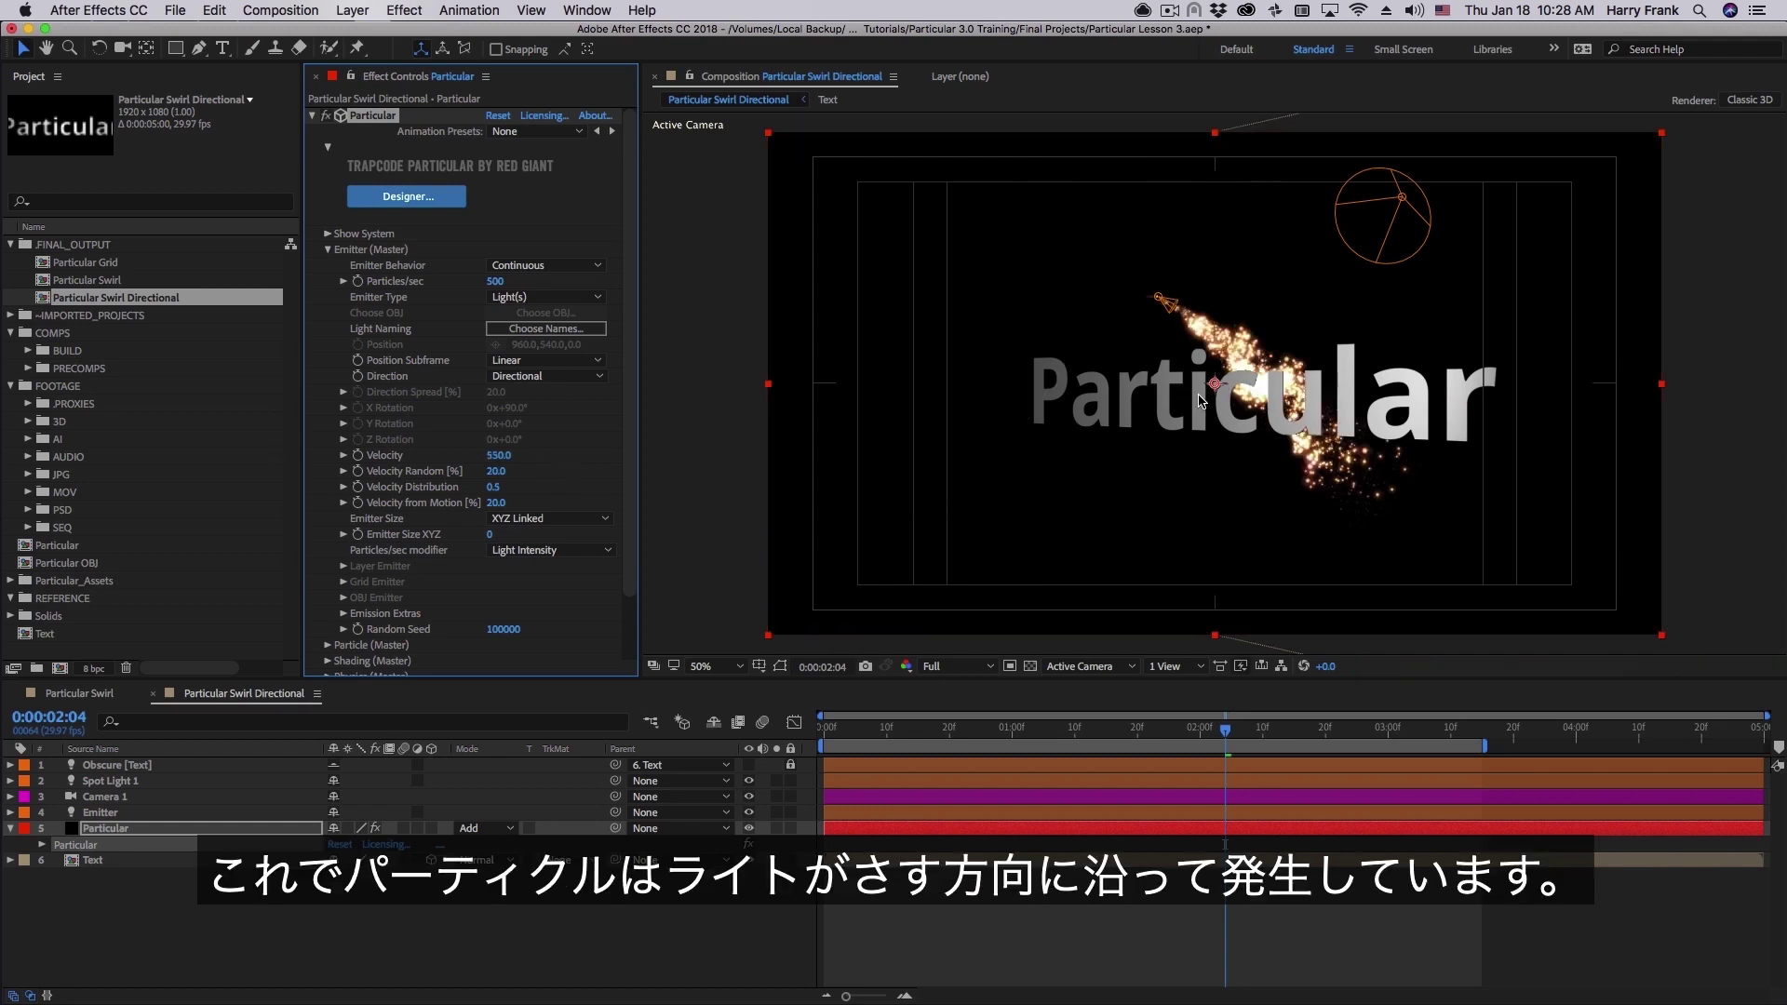
Shift the Emitter light's point of interest along X toward the end of the word to redirect the particle stream.
scroll(1206, 402, "up", 2)
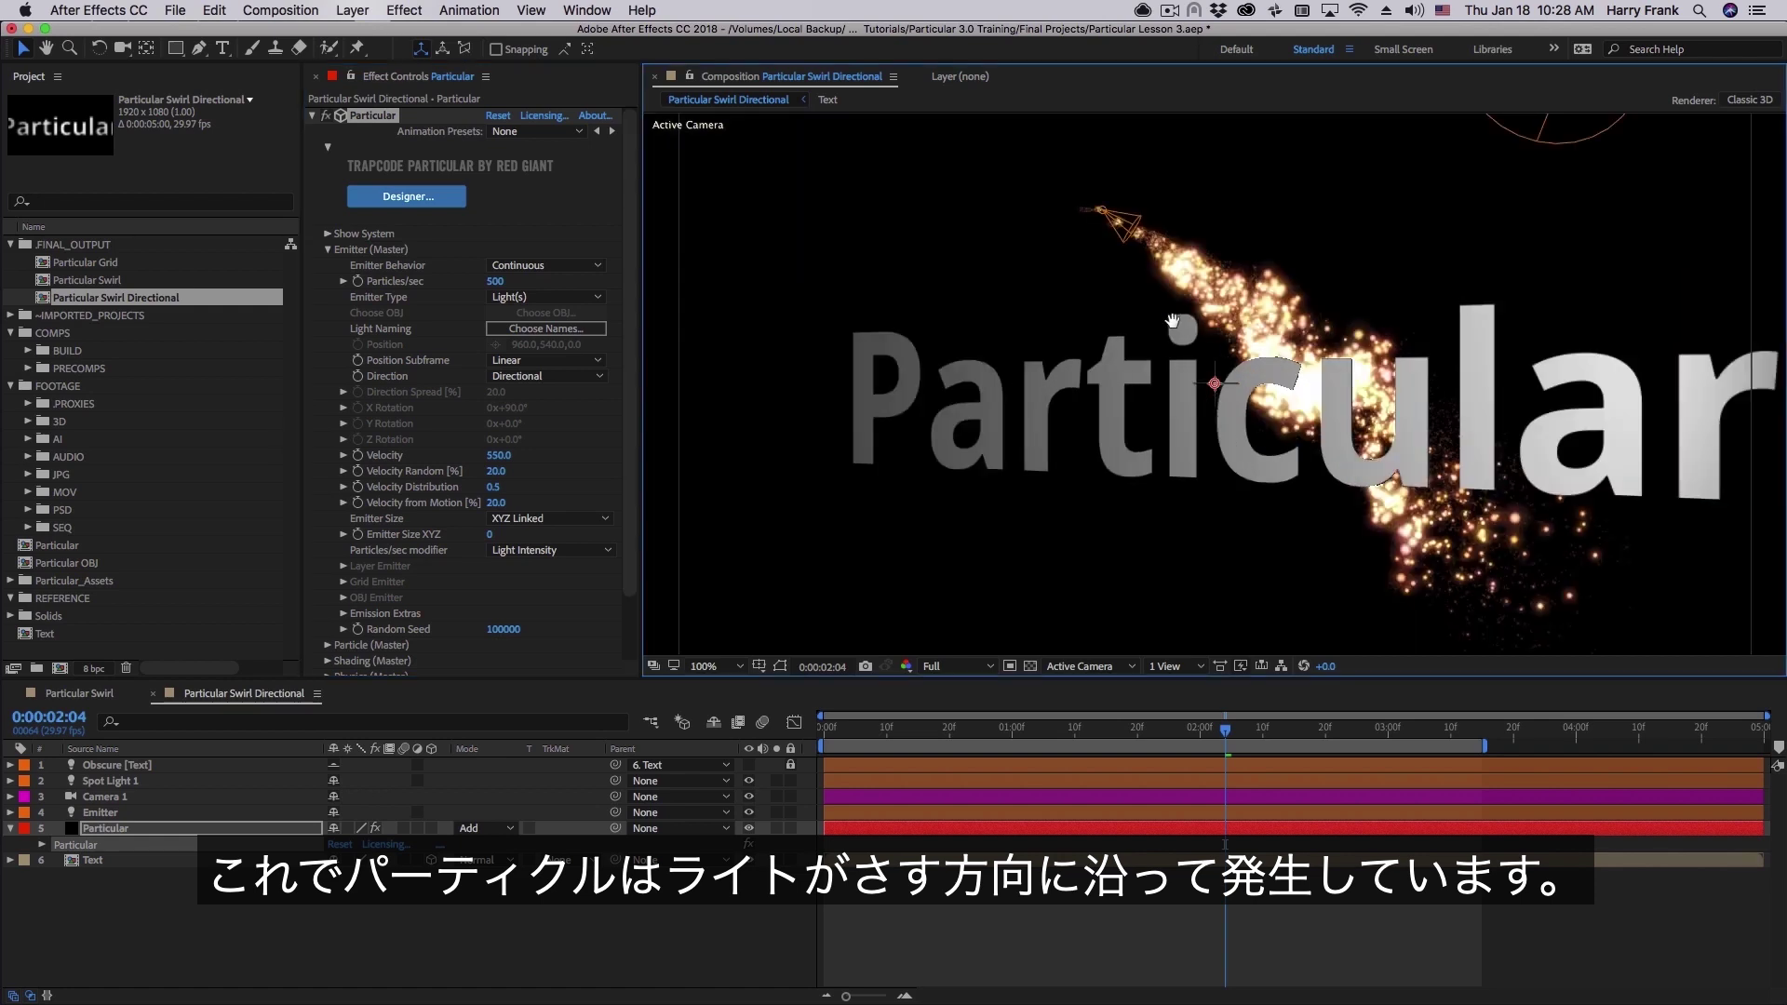
left_click_drag(1226, 335, 1129, 302)
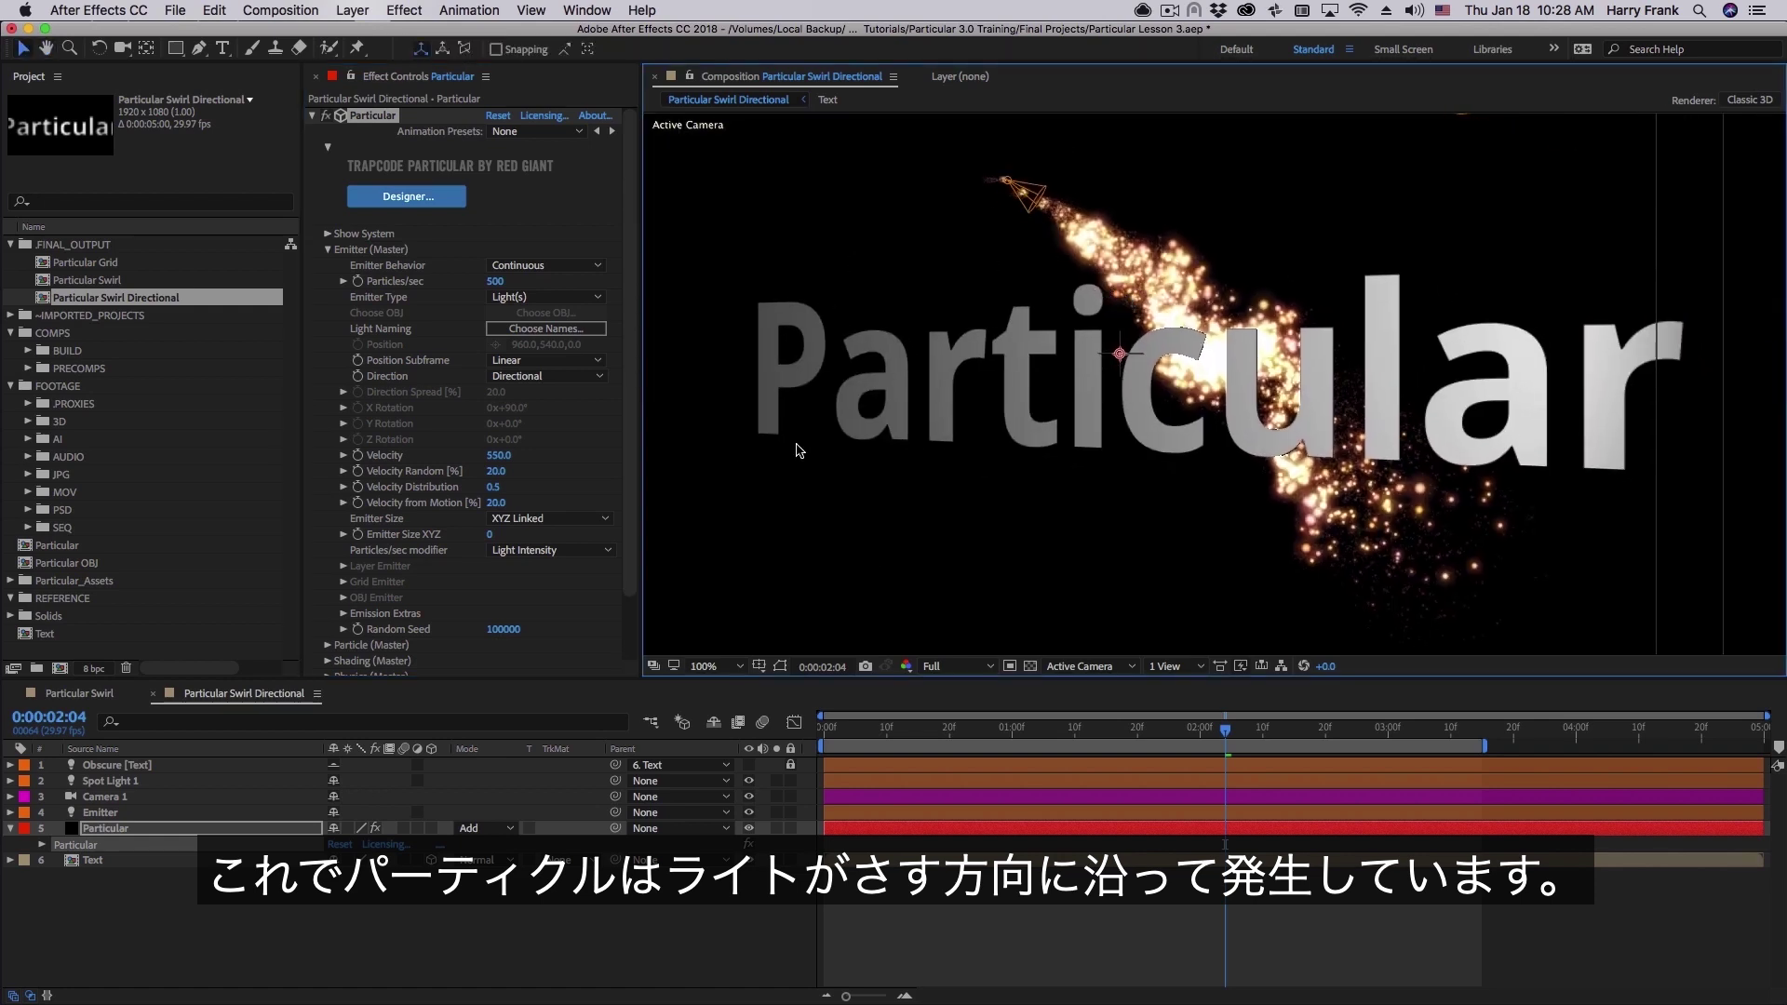
left_click(101, 812)
key("a")
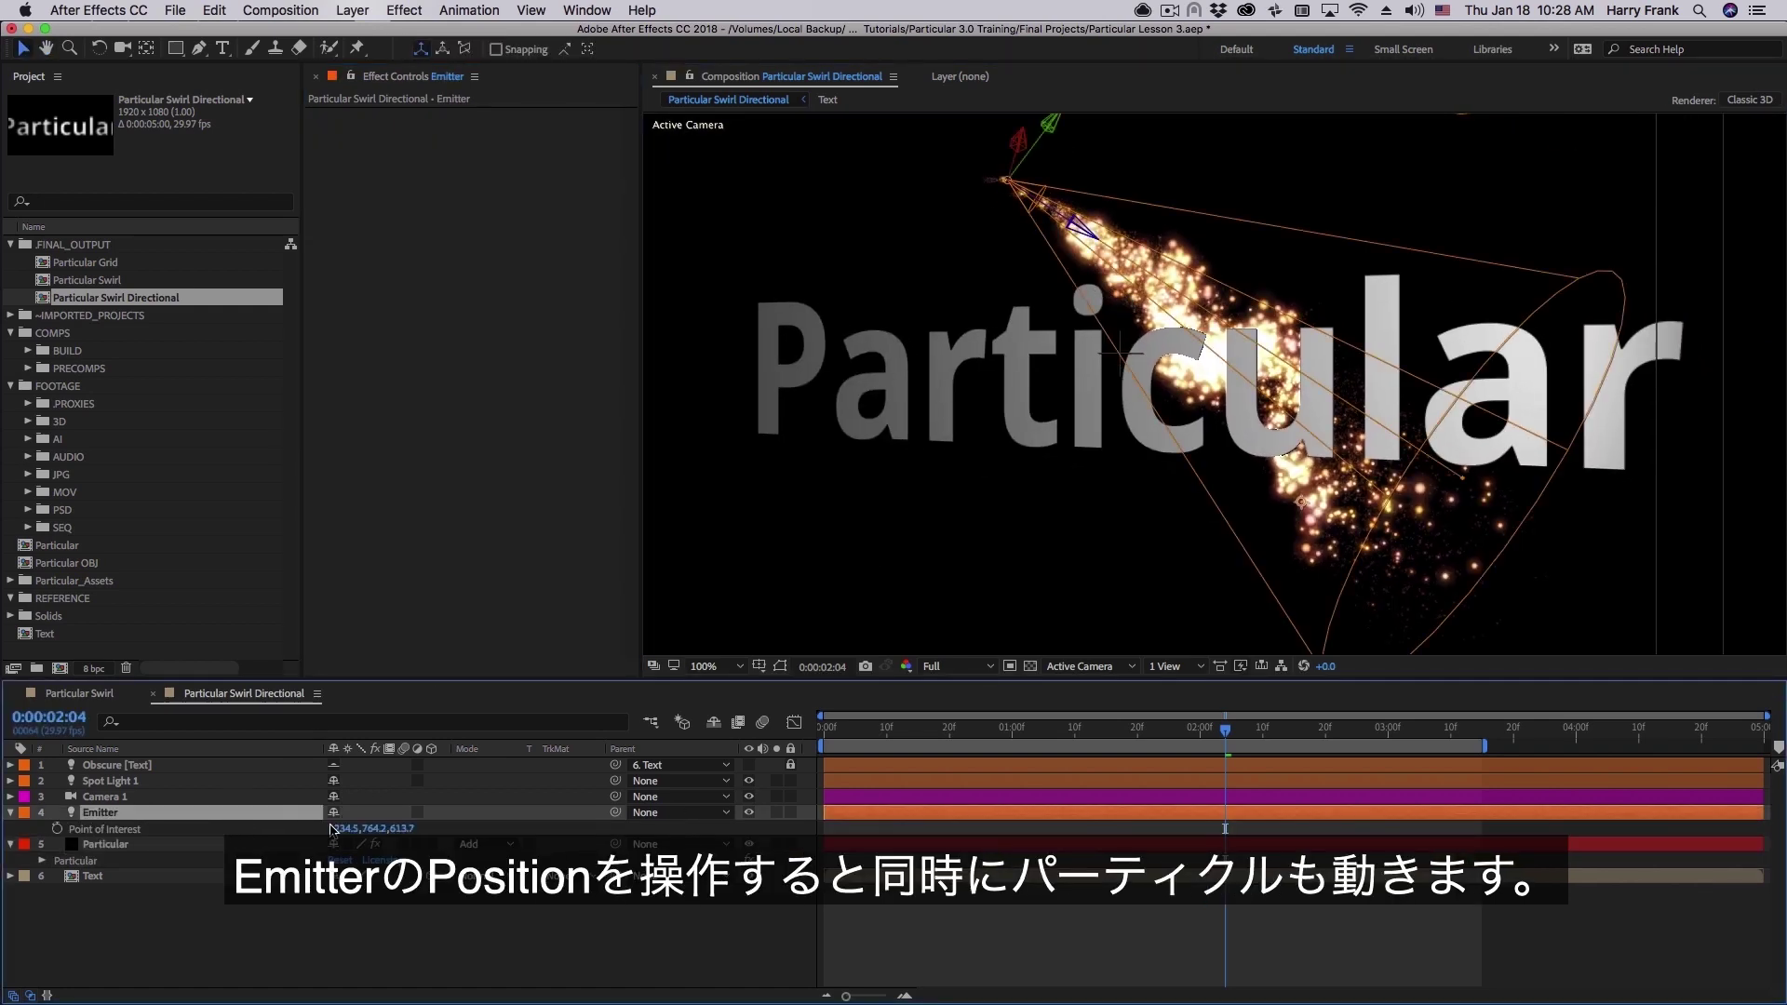
left_click_drag(218, 826, 467, 828)
Adjust the Emitter light's Cone Angle in its Light Options to vary the particles' directional spread.
key("a")
key("a")
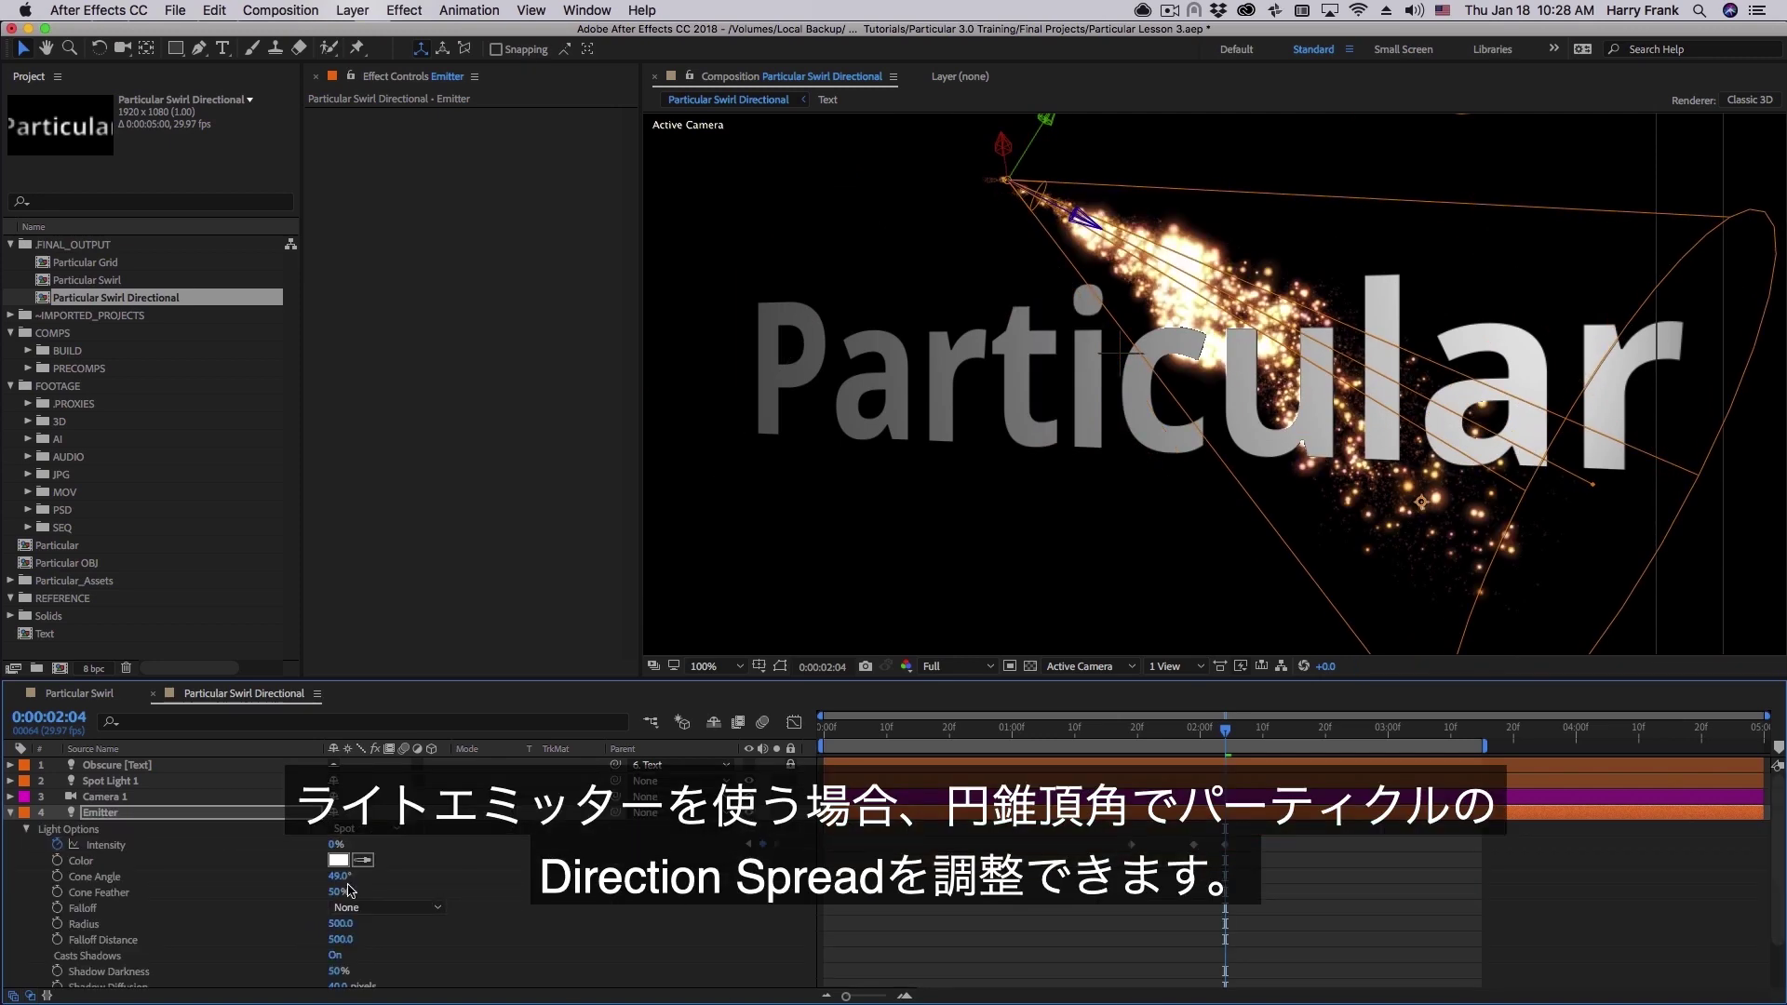
left_click_drag(340, 876, 363, 868)
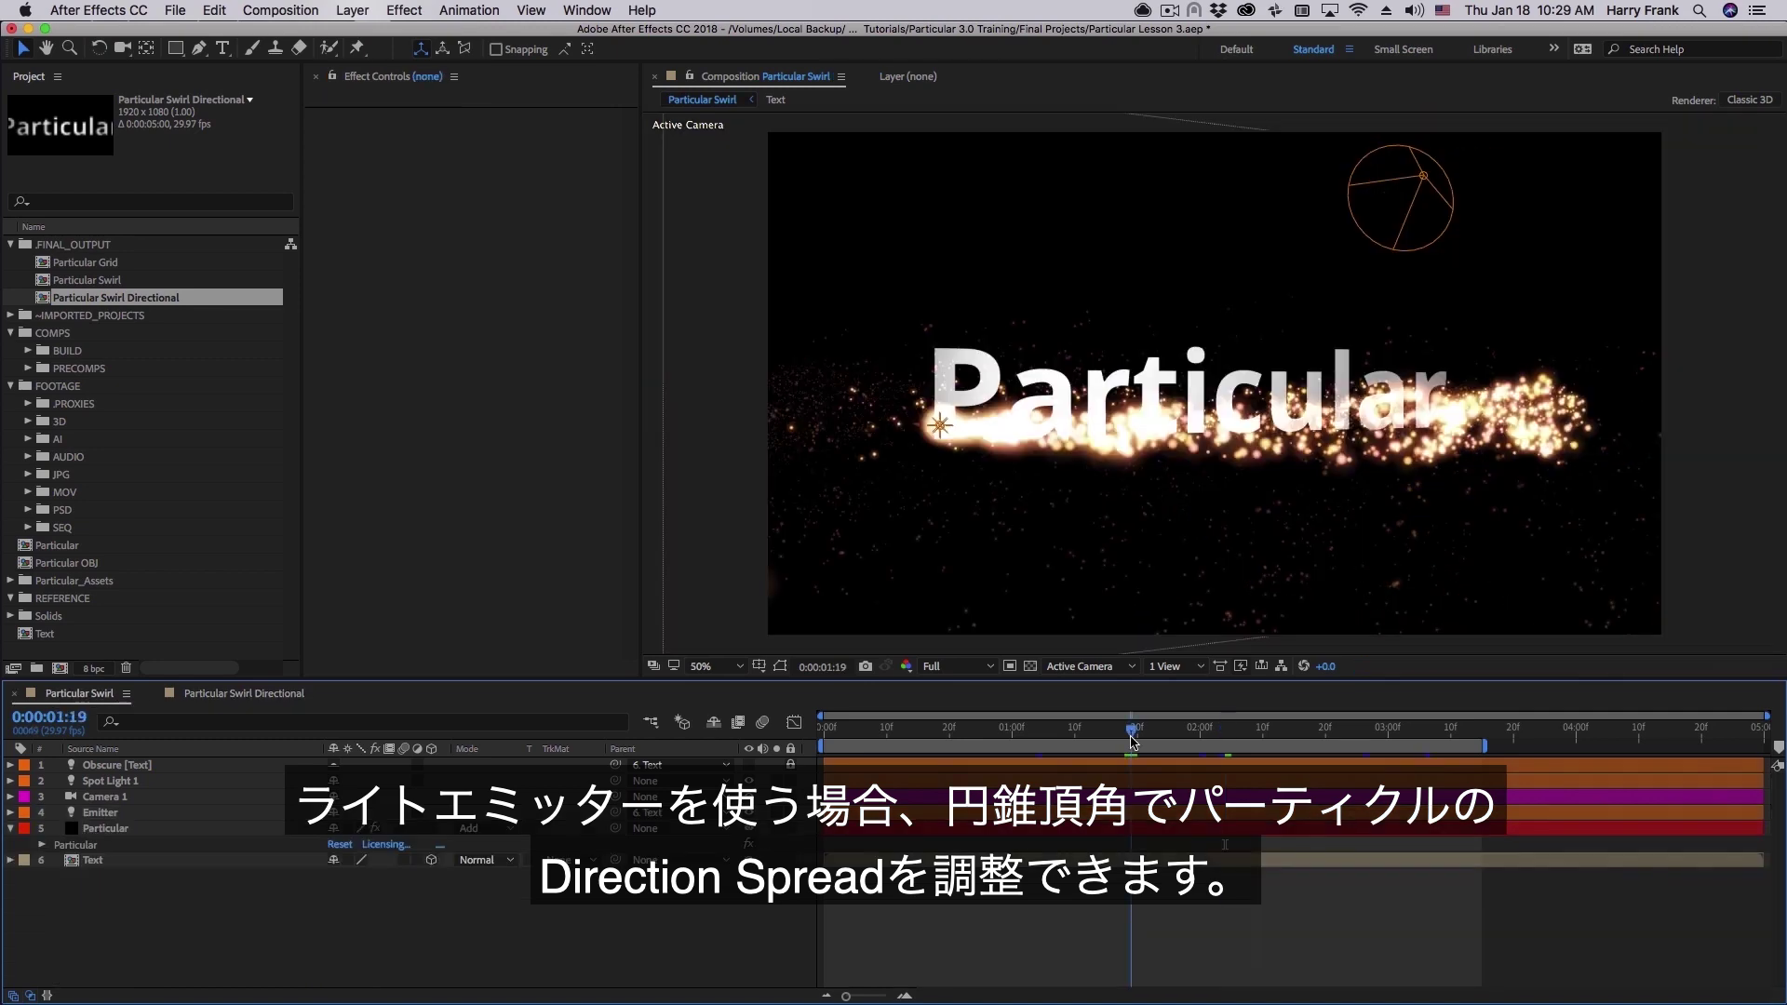
Scrub the Particular Swirl composition from 0:00:01:19 to 0:00:02:05 to review the swirling particles.
left_click_drag(1133, 740, 1231, 735)
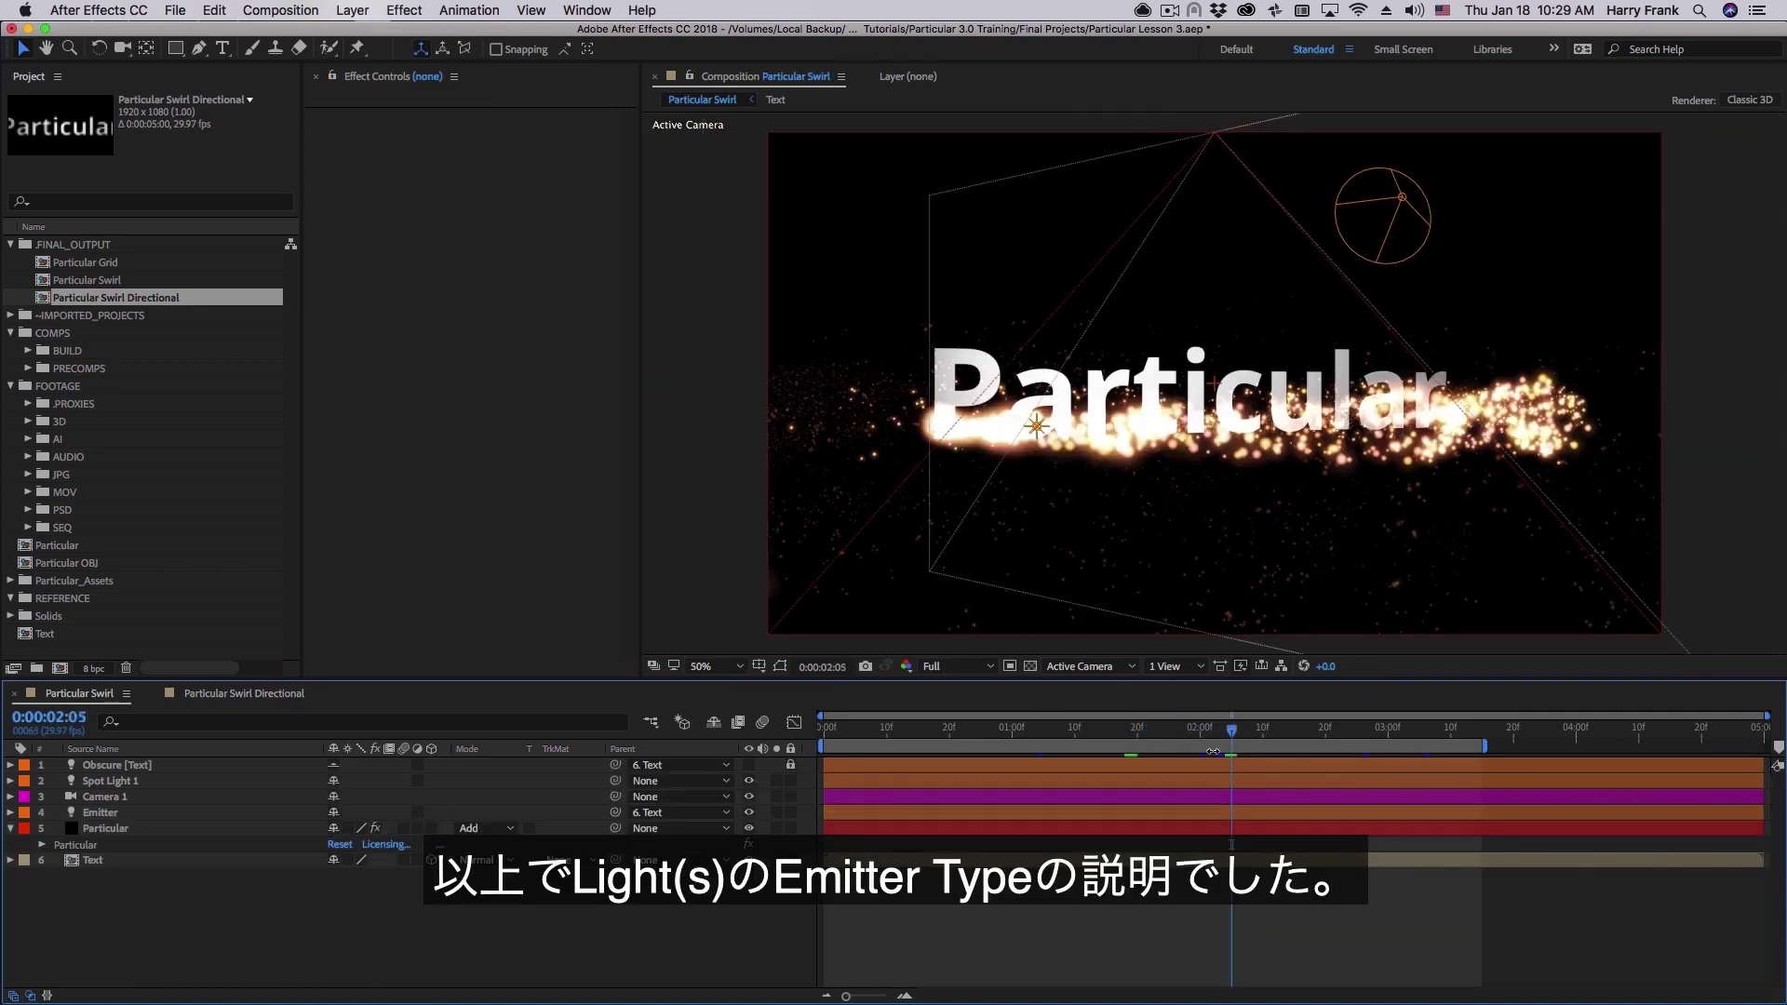